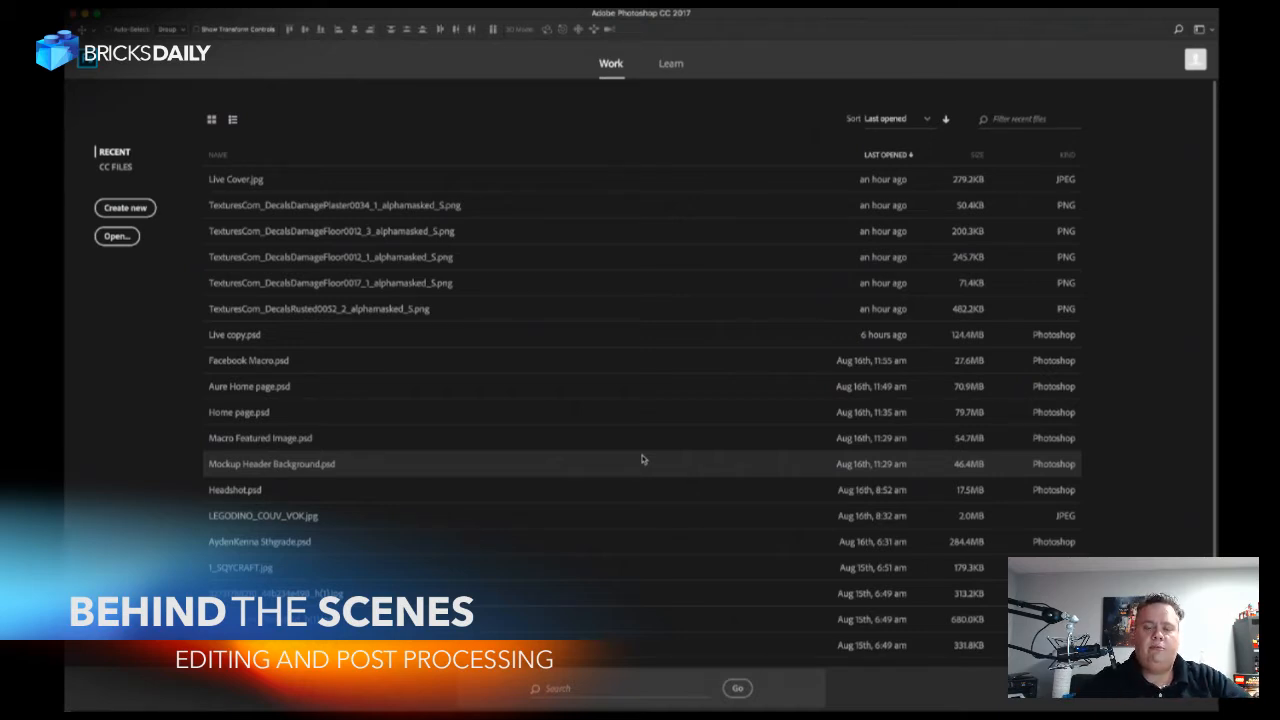
Browse for a file to open in the 100NCD50 subfolder of DCIM on the NO NAME camera card.
key("ctrl+o")
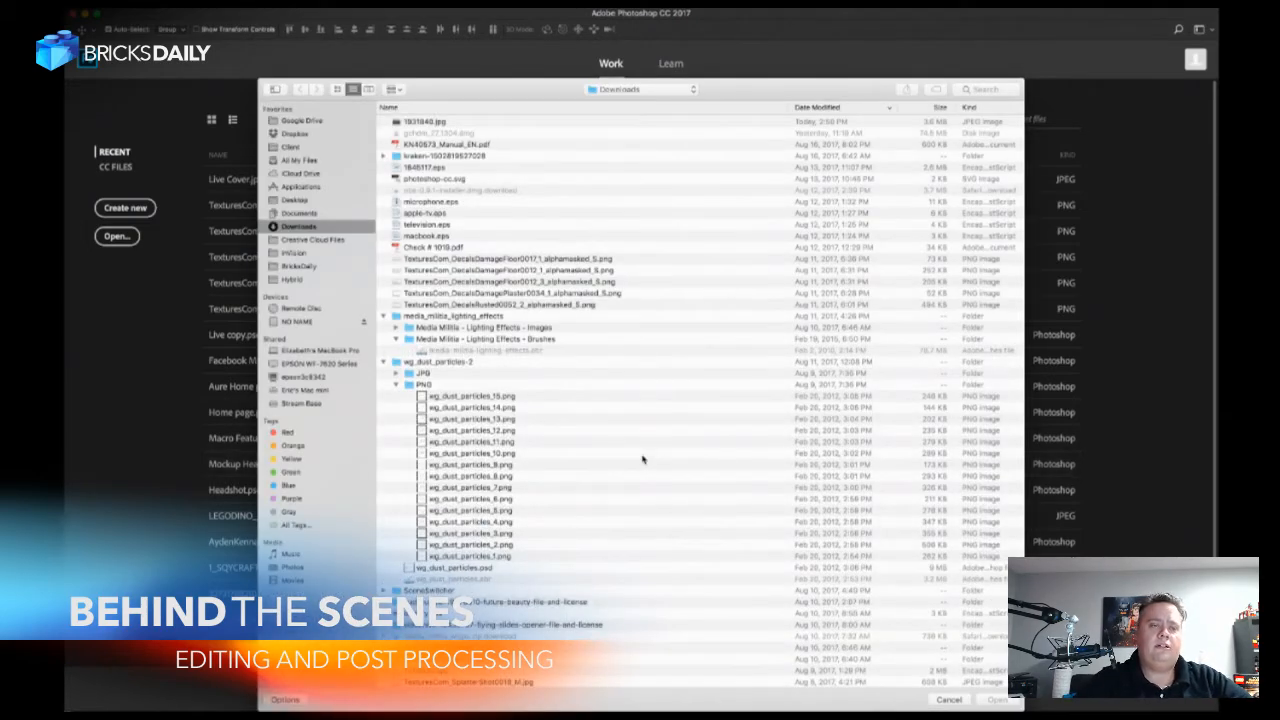
left_click(323, 322)
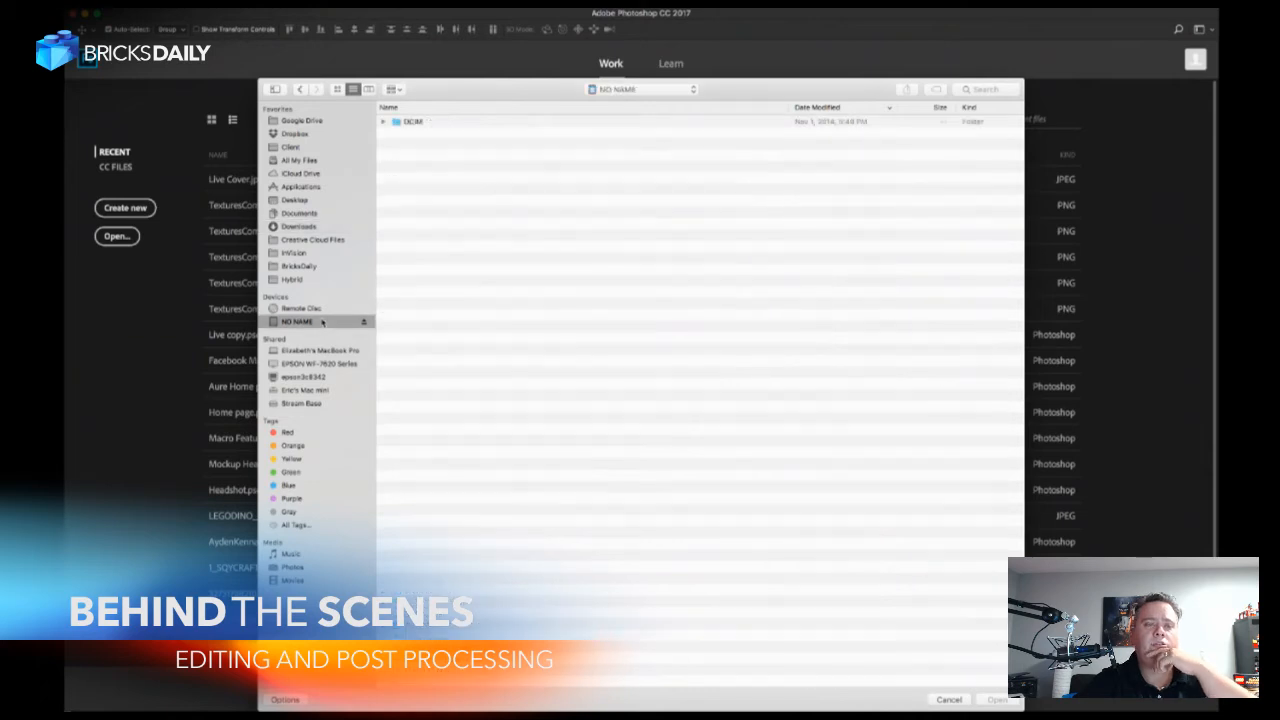
left_click(416, 123)
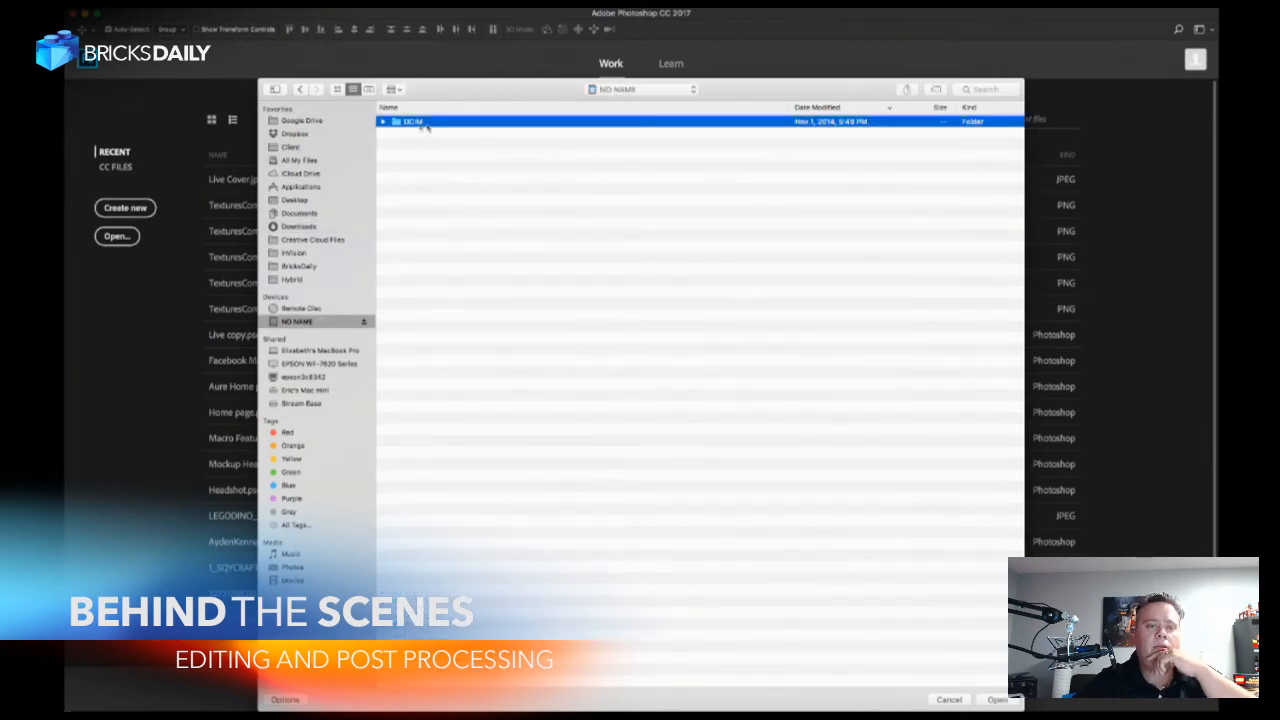
double_click(416, 122)
double_click(418, 123)
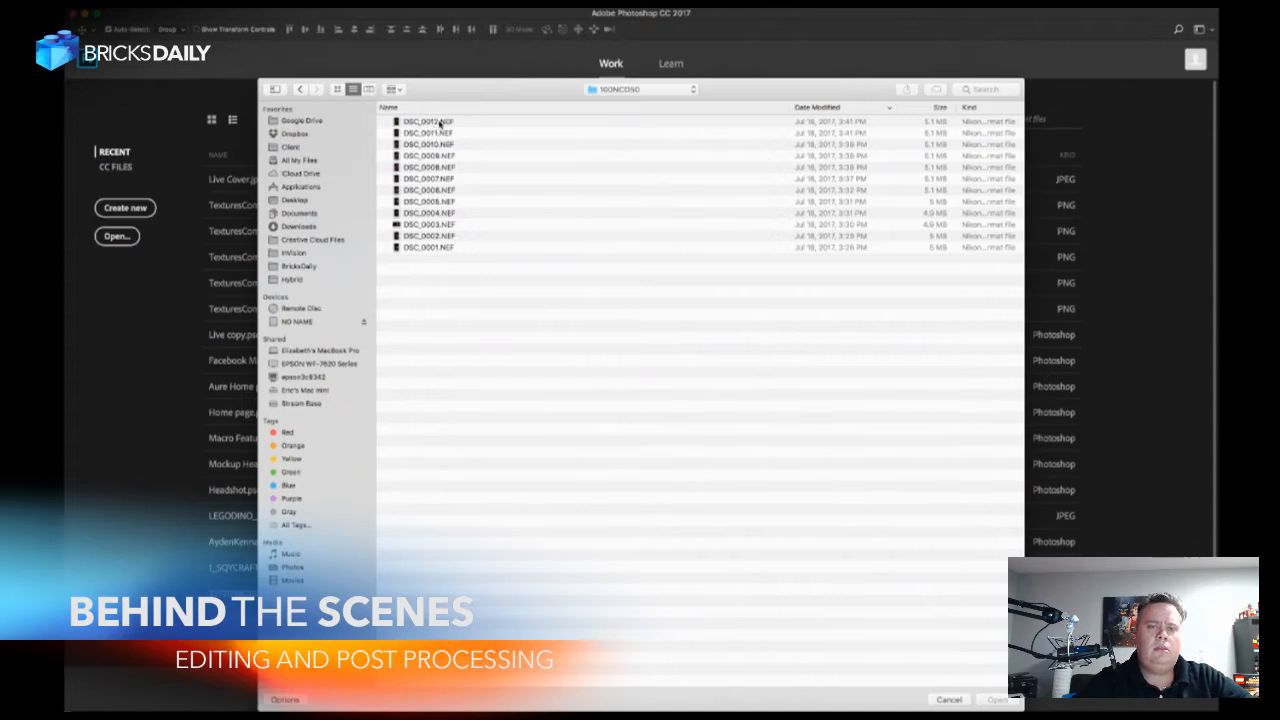
Preview the NEF photos of the stormtrooper figure one by one, comparing poses and framing.
left_click(440, 122)
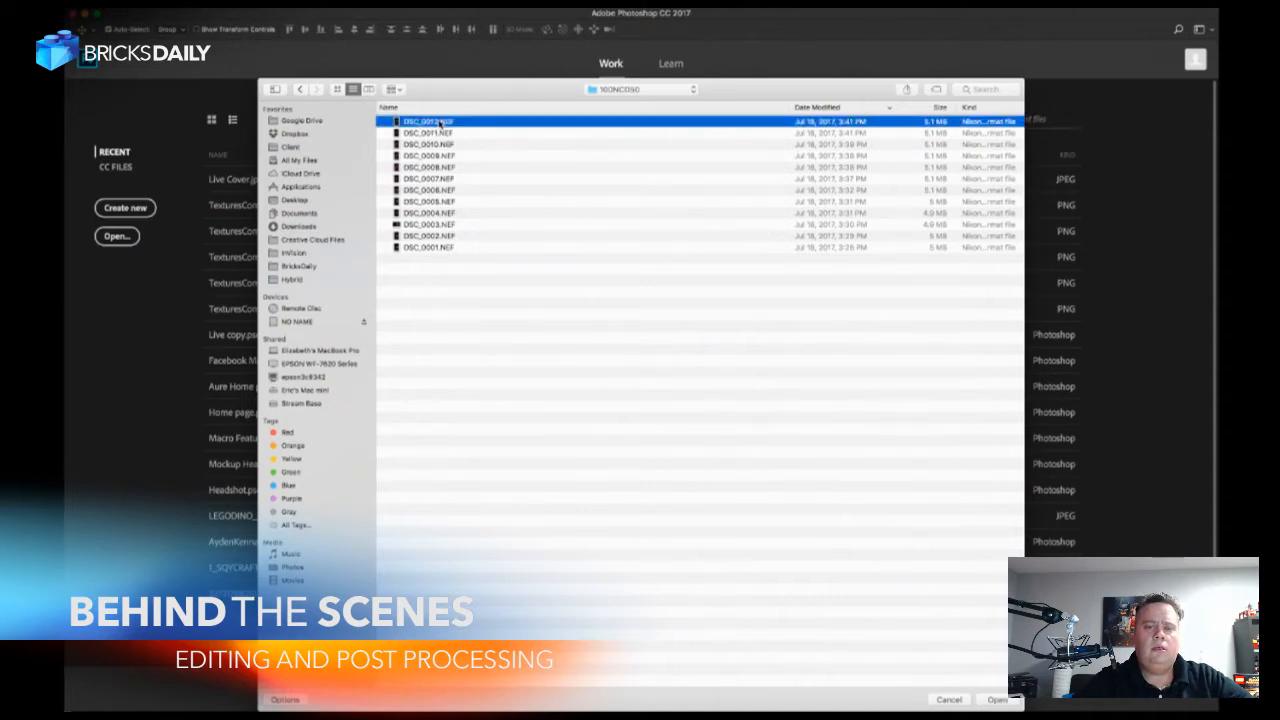
key("space")
key("Up")
key("Down")
key("Down")
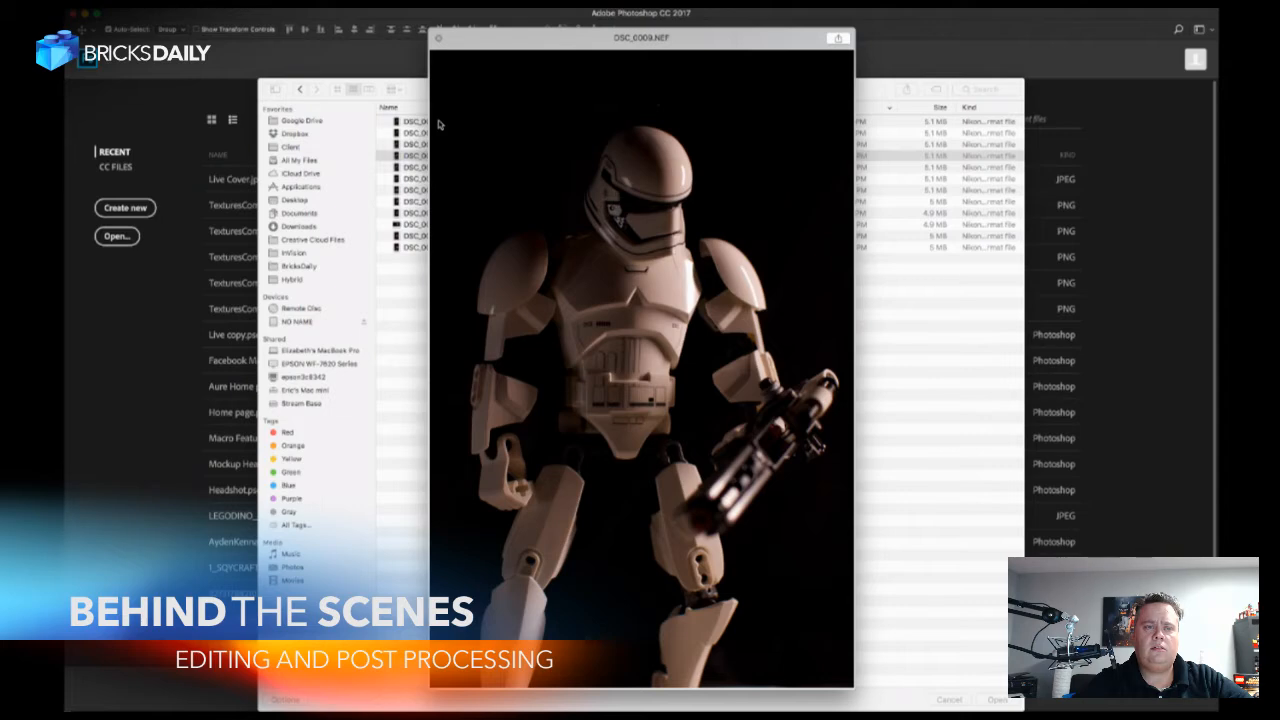
key("Down")
key("Down")
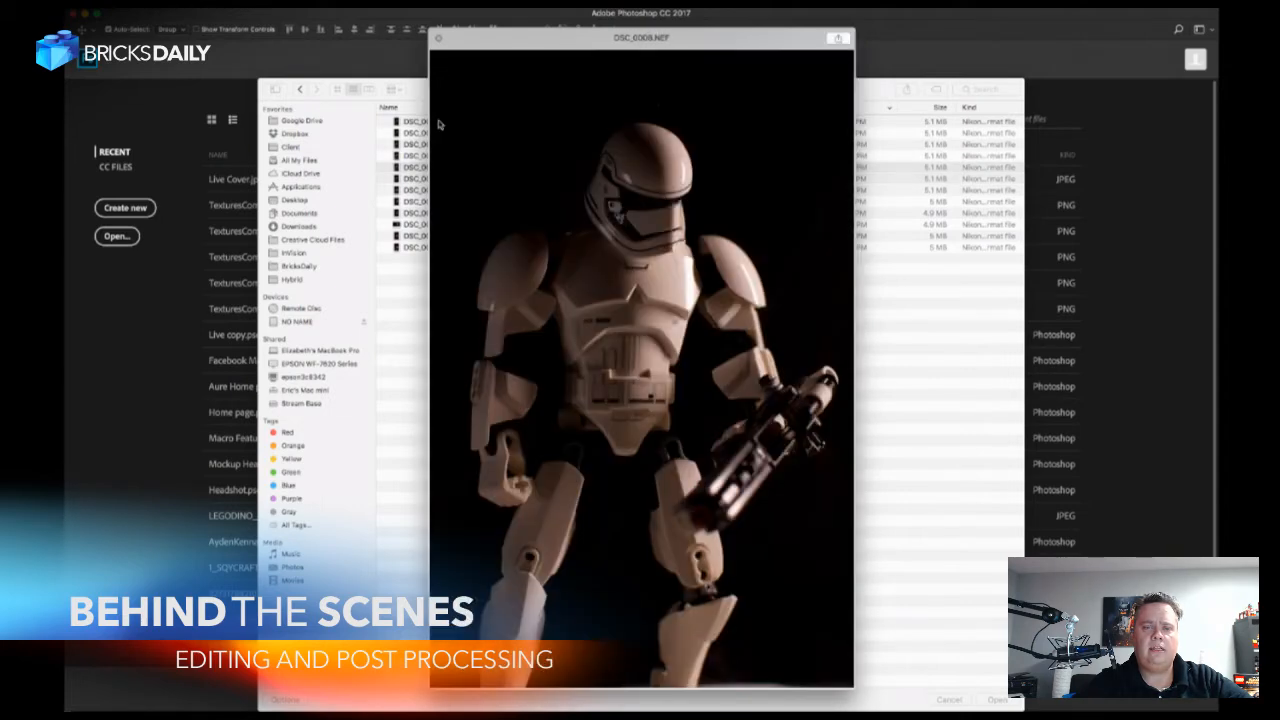
key("Down")
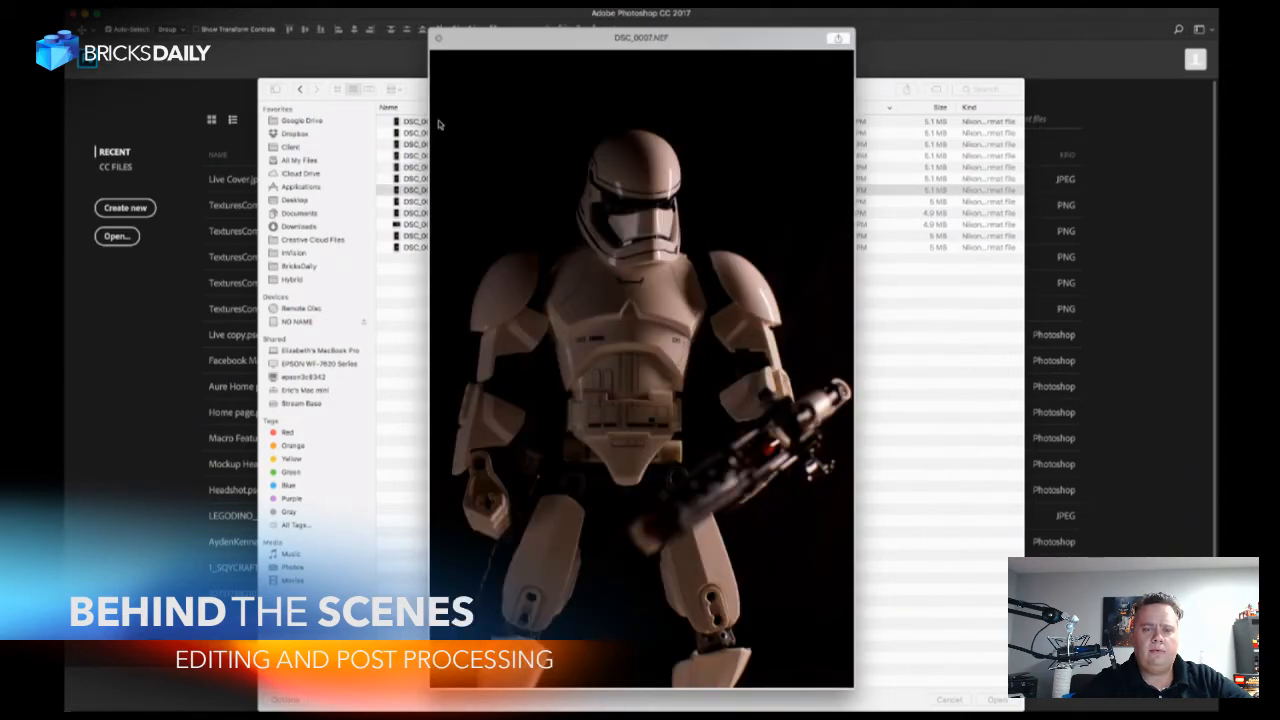
key("Down")
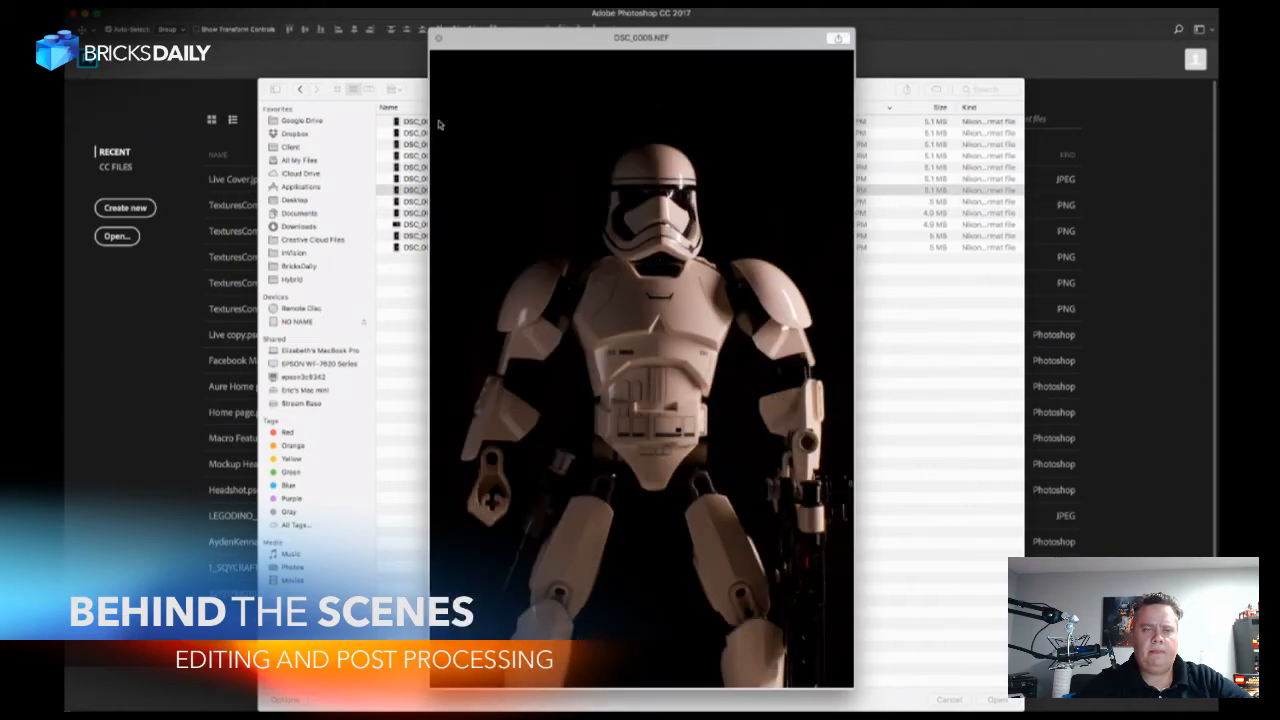
key("Up")
key("Up")
key("Up")
key("Up")
key("Up")
key("Up")
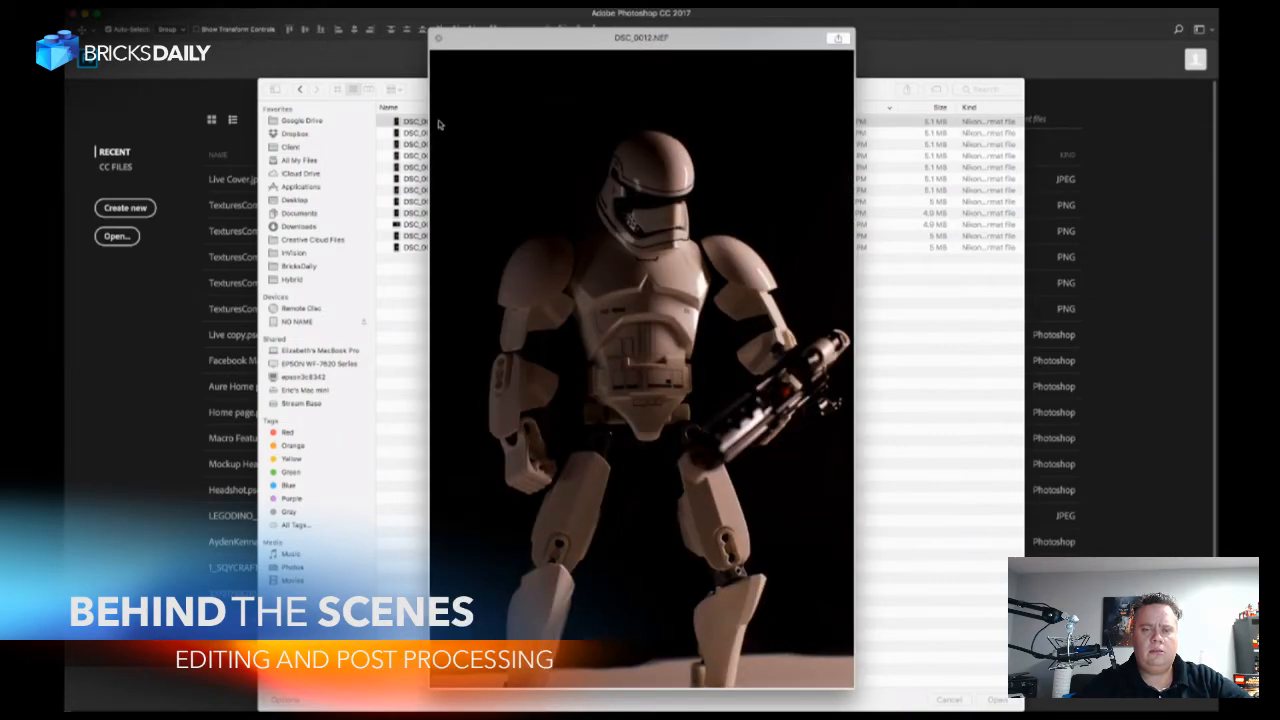
key("Down")
key("Down")
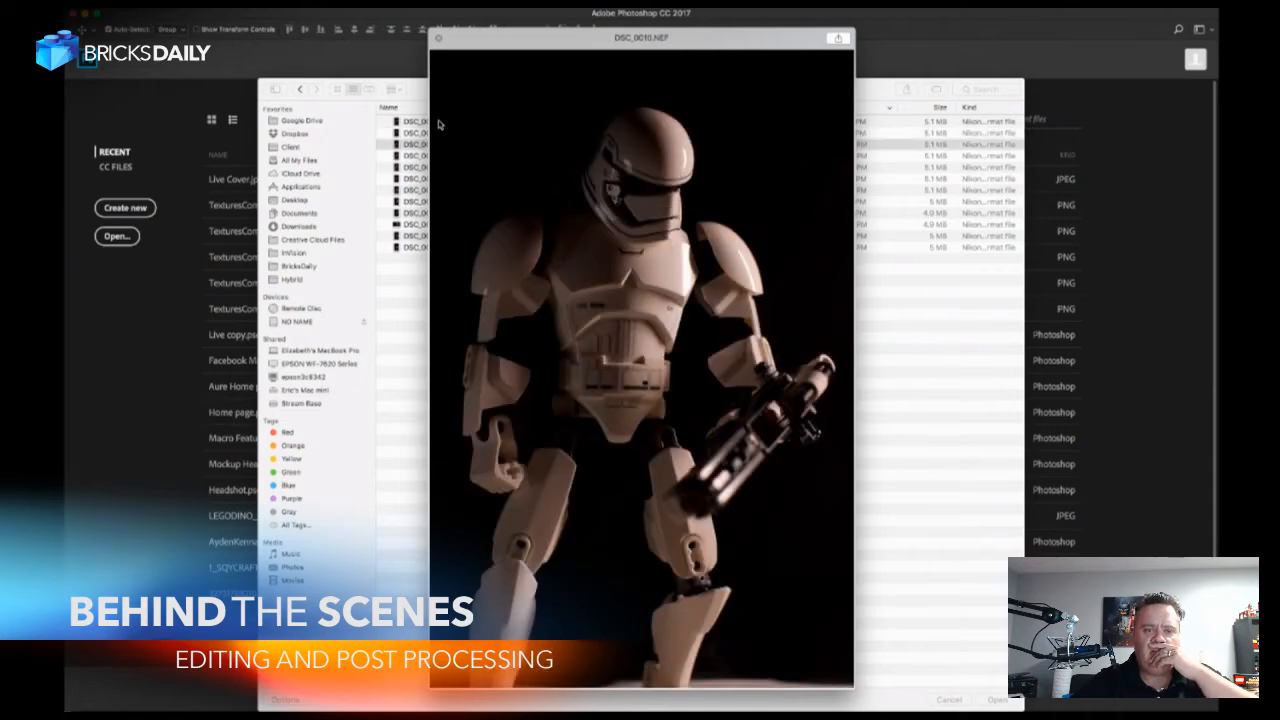
key("Up")
key("Down")
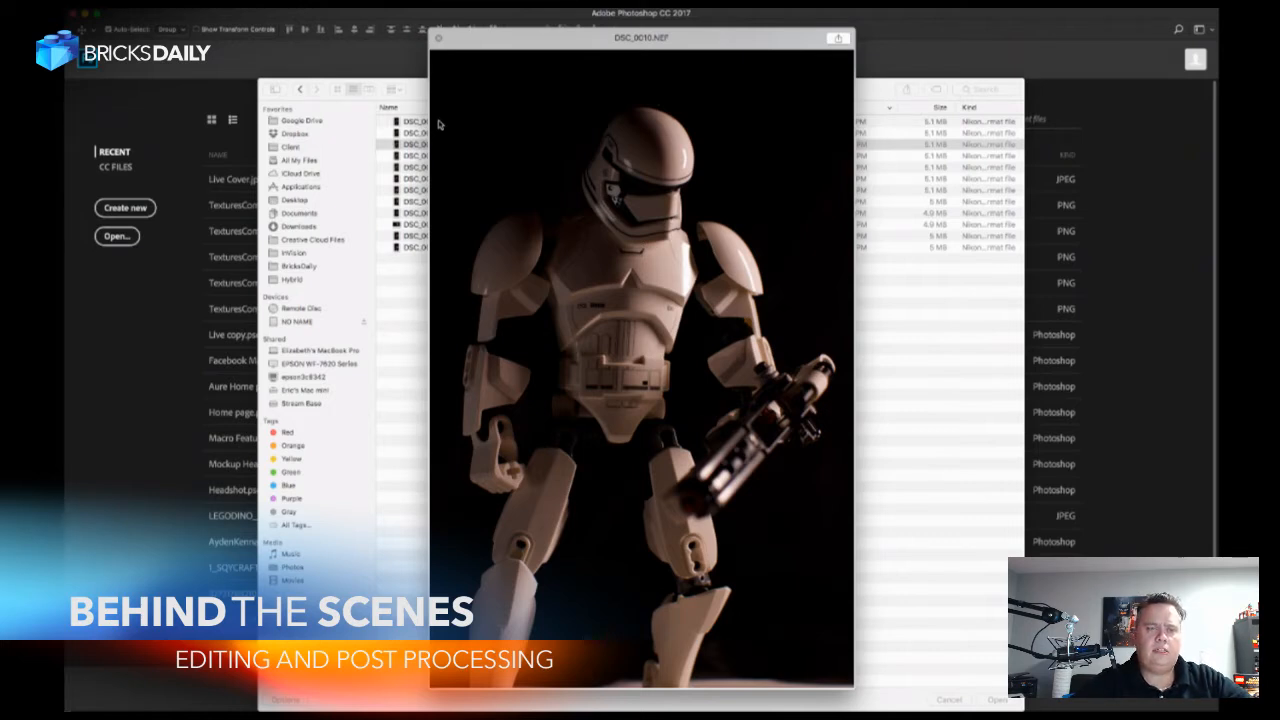
Open DSC_0010.NEF in Camera Raw and slightly enlarge the Camera Raw window.
key("space")
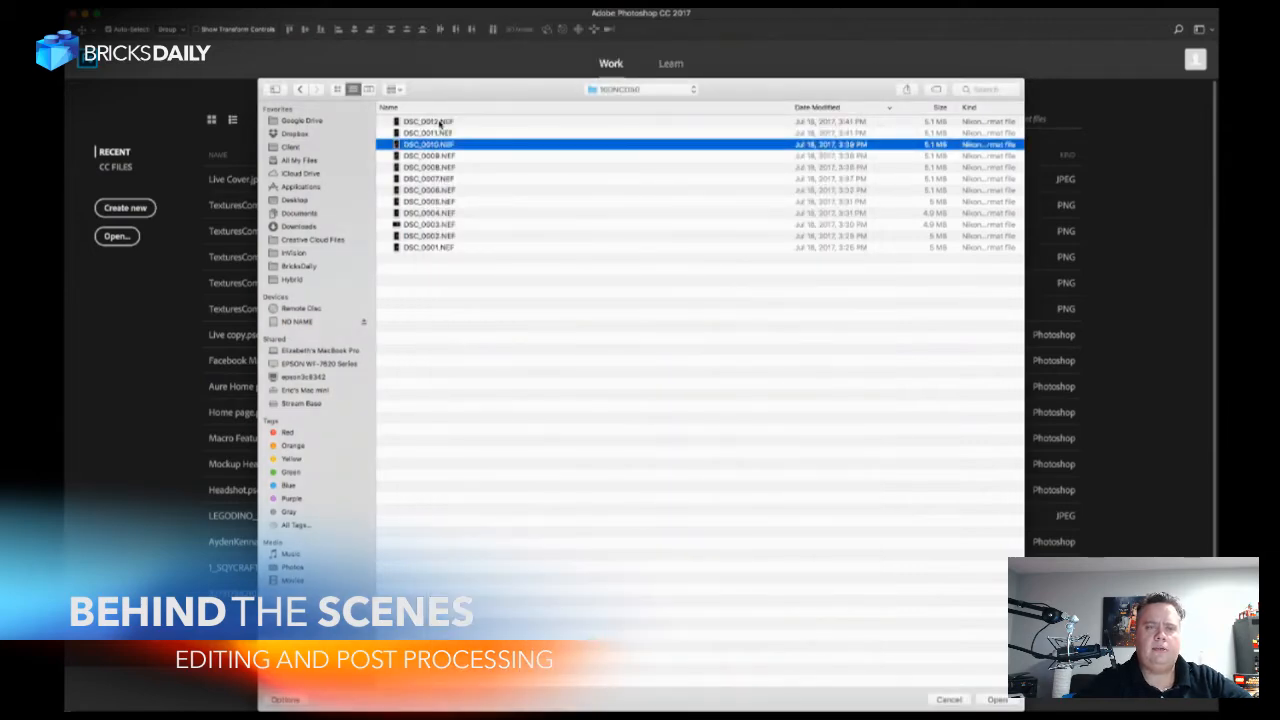
key("Return")
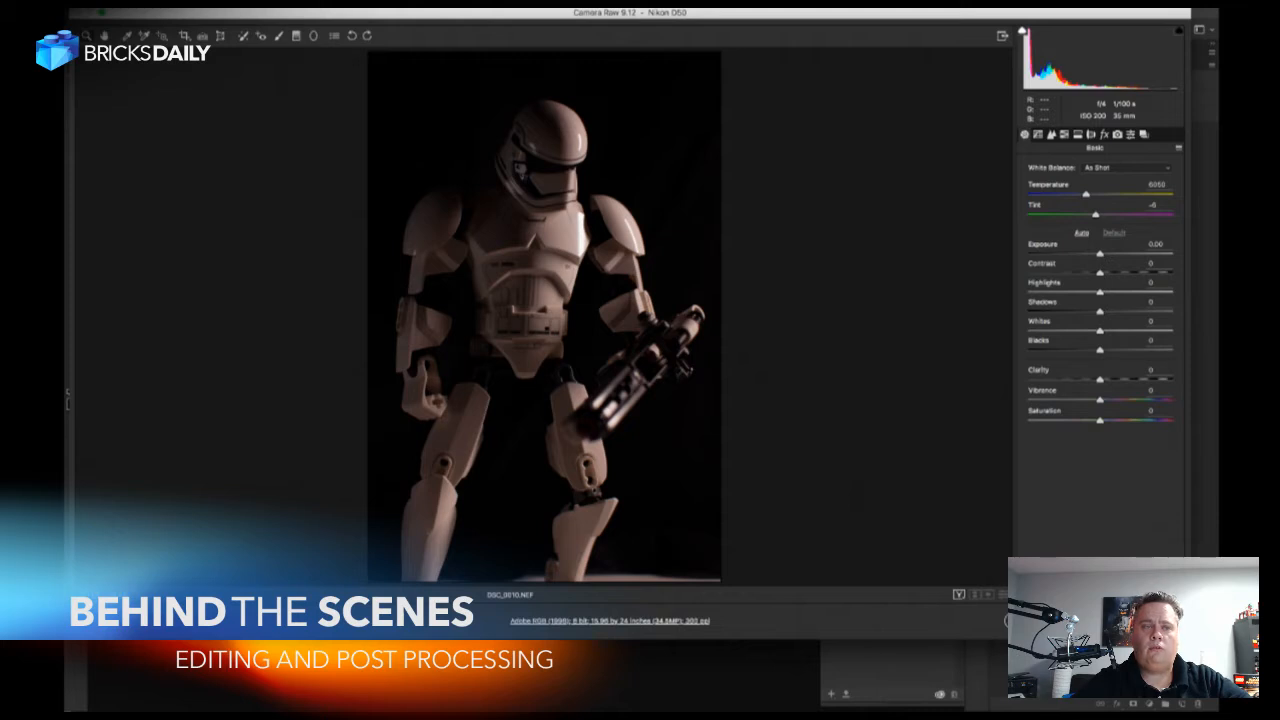
left_click_drag(1190, 639, 1198, 651)
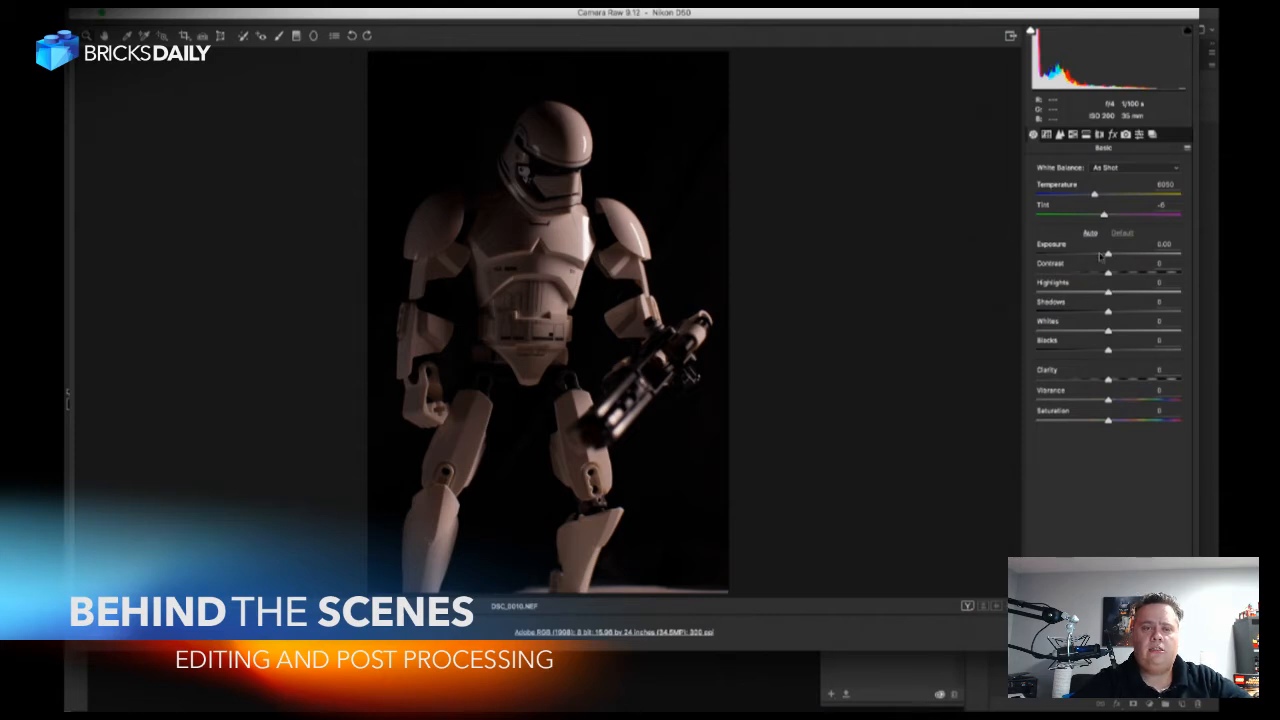
Set the photo's Exposure to about +0.9, Contrast to -35, Highlights to +10, Shadows to -4, Whites to -22 and Clarity to +45.
left_click_drag(1108, 256, 1121, 254)
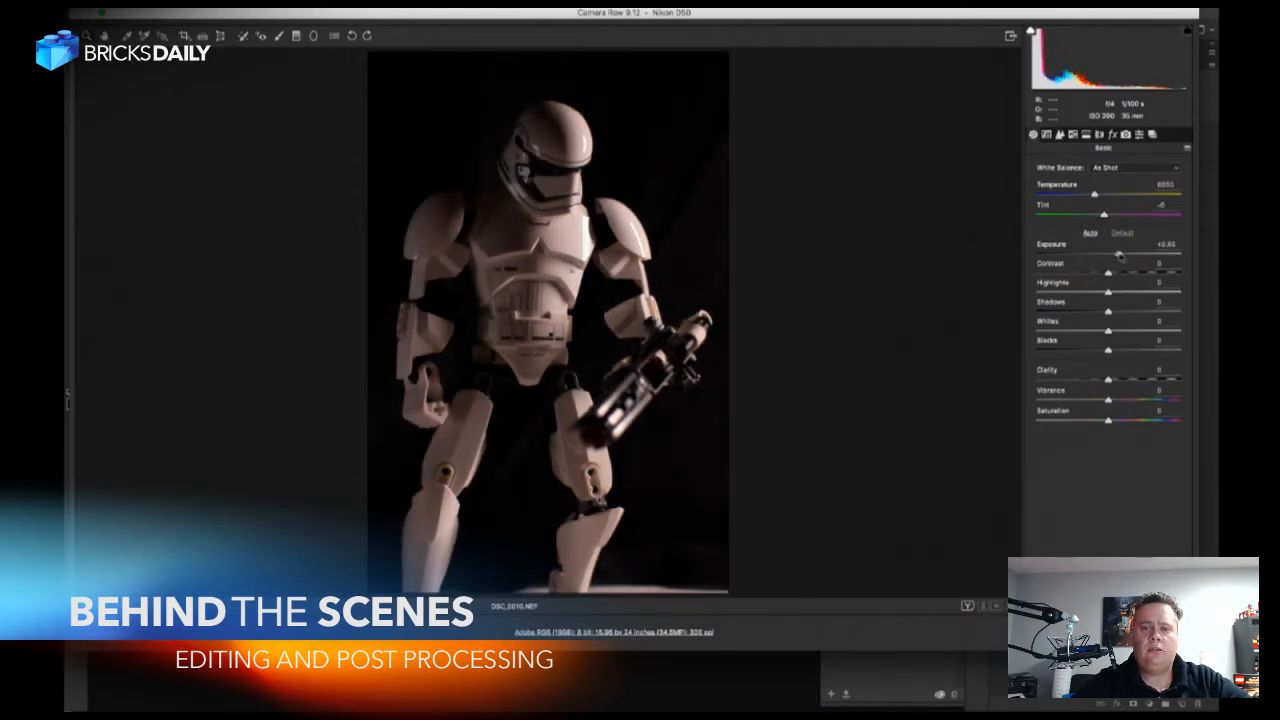
mouse_move(1108, 272)
left_mouse_down()
mouse_move(1123, 276)
mouse_move(1082, 276)
mouse_move(1130, 293)
mouse_move(1115, 293)
left_mouse_up()
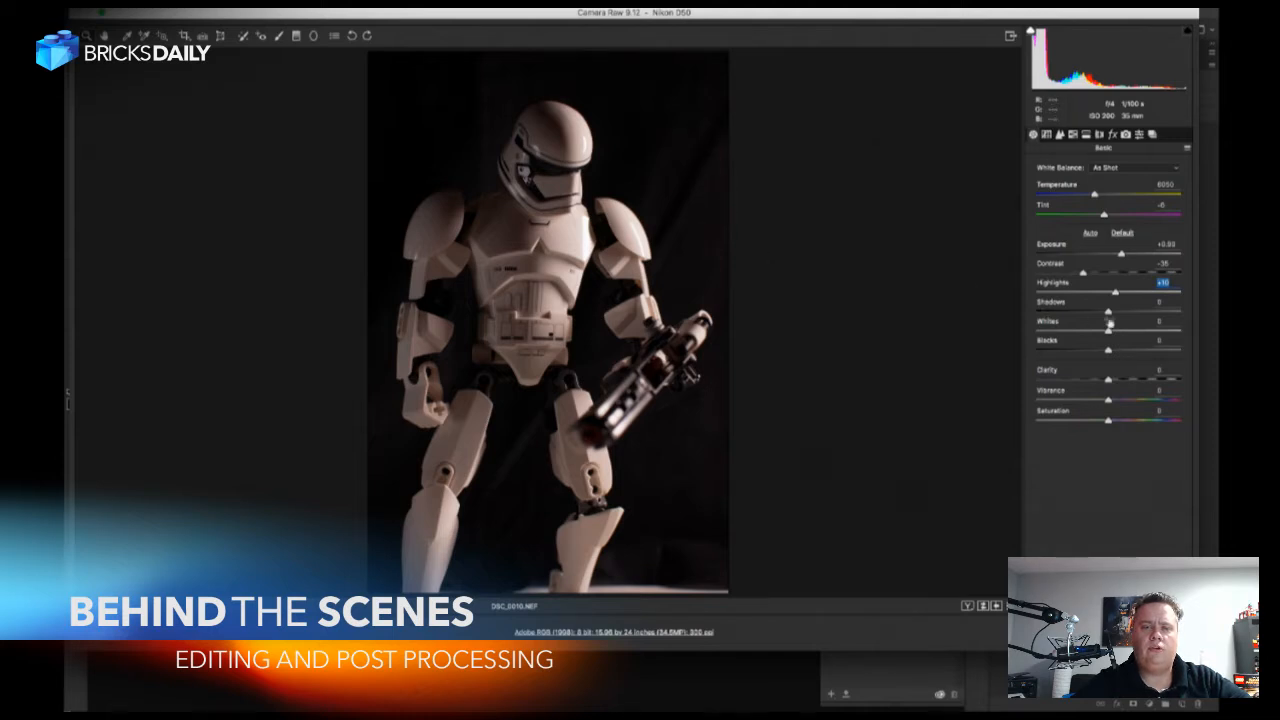
mouse_move(1108, 313)
left_mouse_down()
mouse_move(1120, 321)
mouse_move(1106, 326)
left_mouse_up()
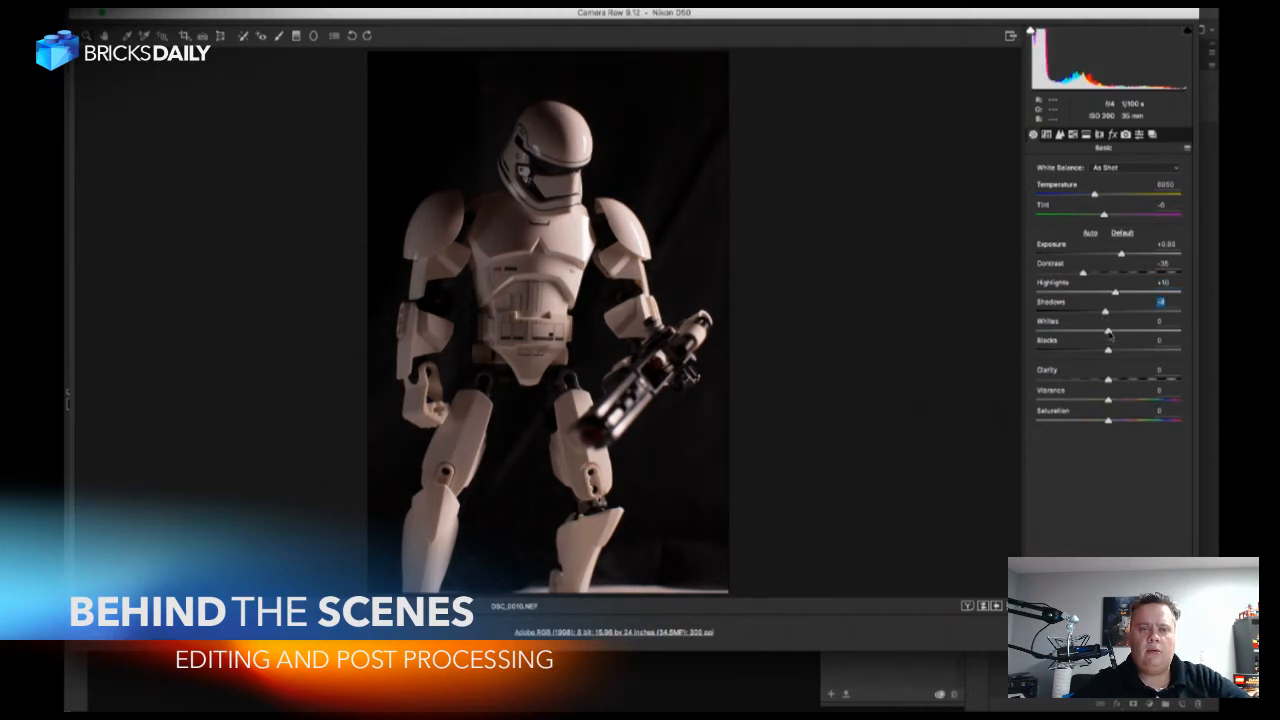
left_click_drag(1108, 333, 1217, 340)
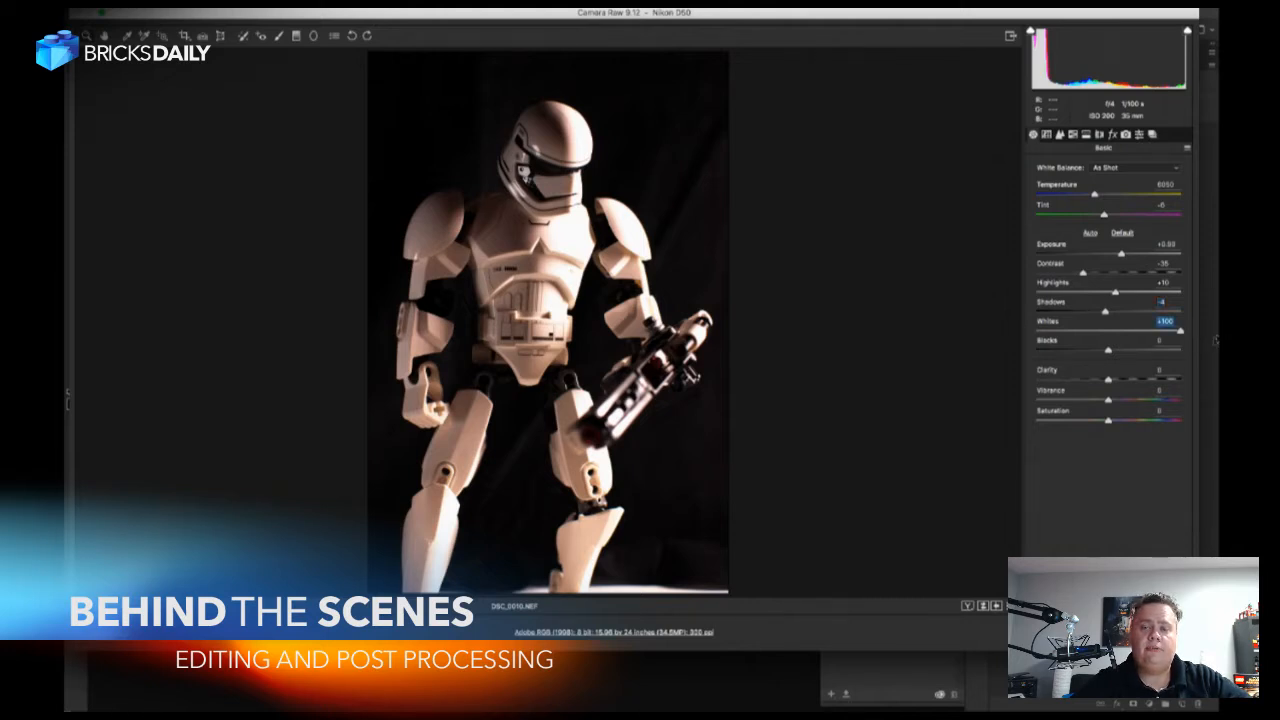
left_click_drag(1181, 331, 1093, 334)
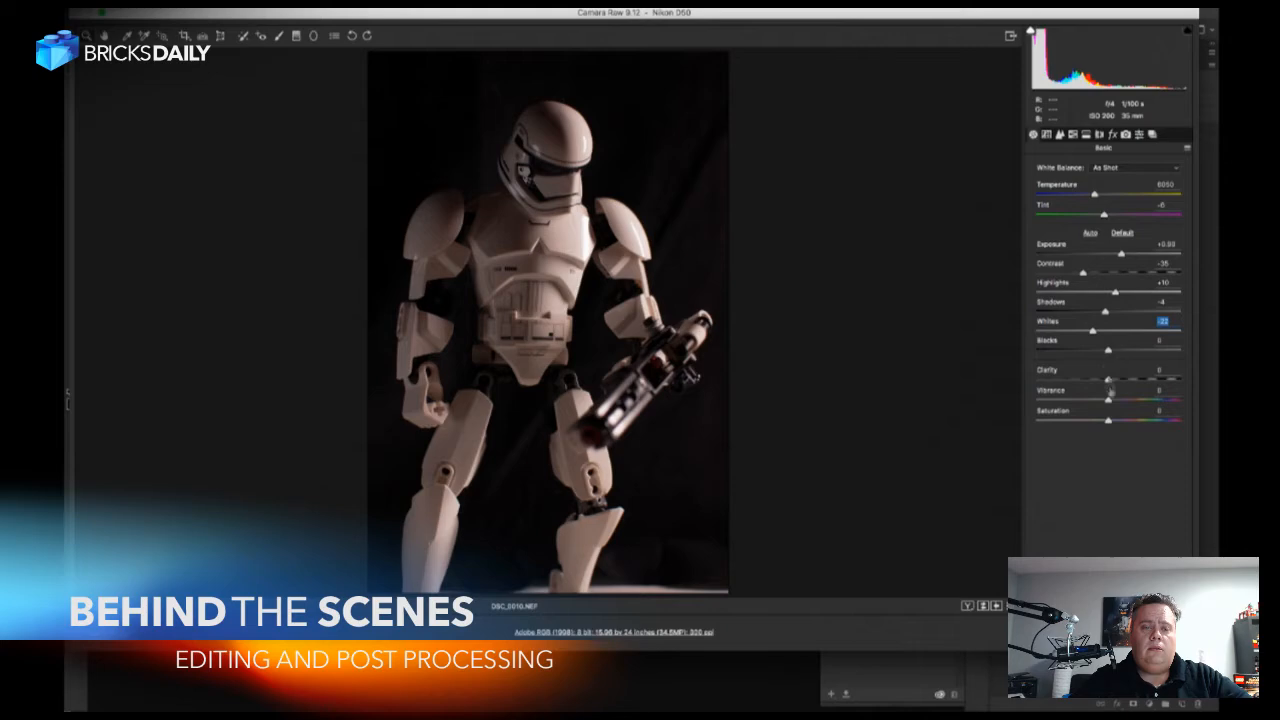
left_click_drag(1108, 380, 1140, 380)
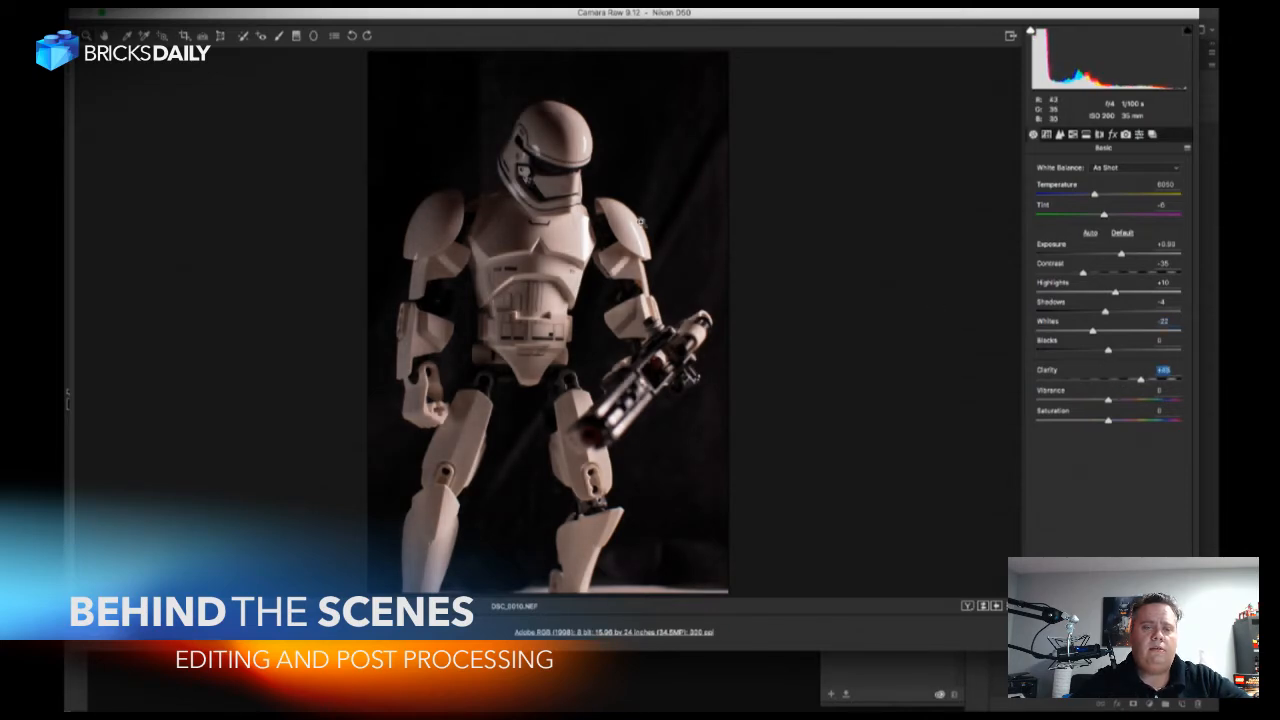
Sharpen the photo with Amount about 73, Radius 1.5, Detail 37 and Masking 31, judging the effect on the helmet.
left_click_drag(550, 184, 627, 243)
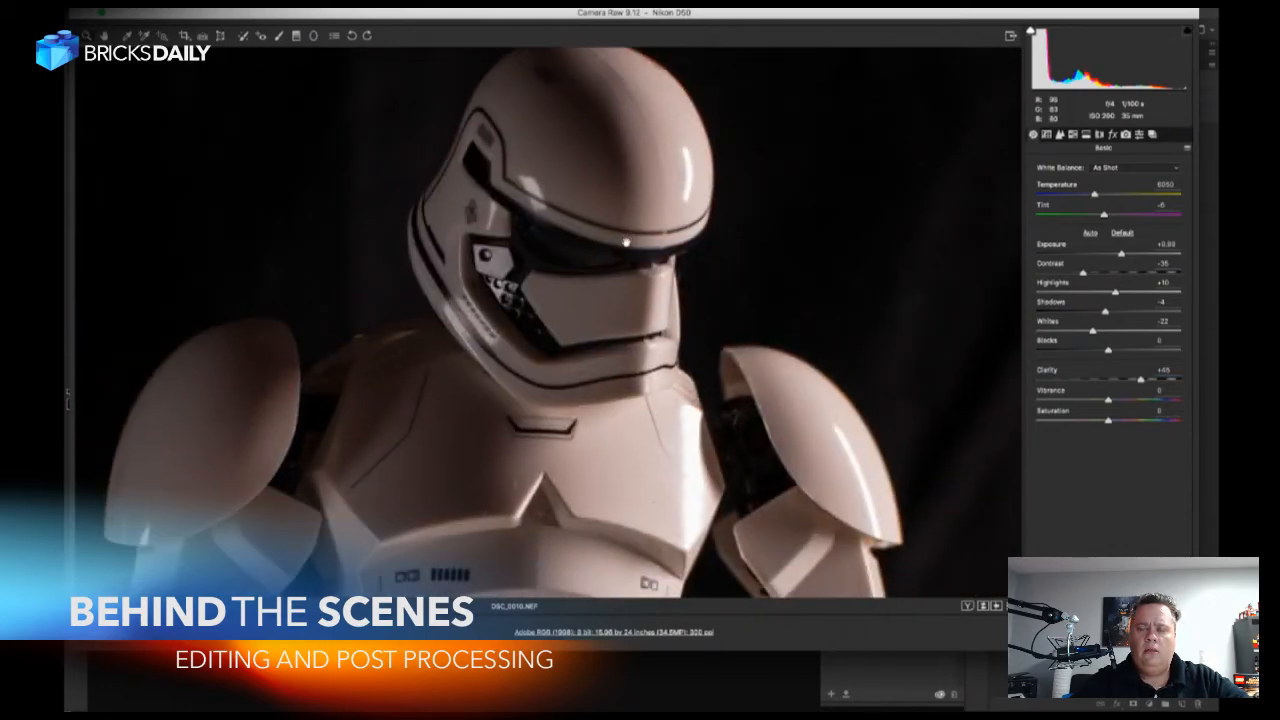
left_click(1060, 135)
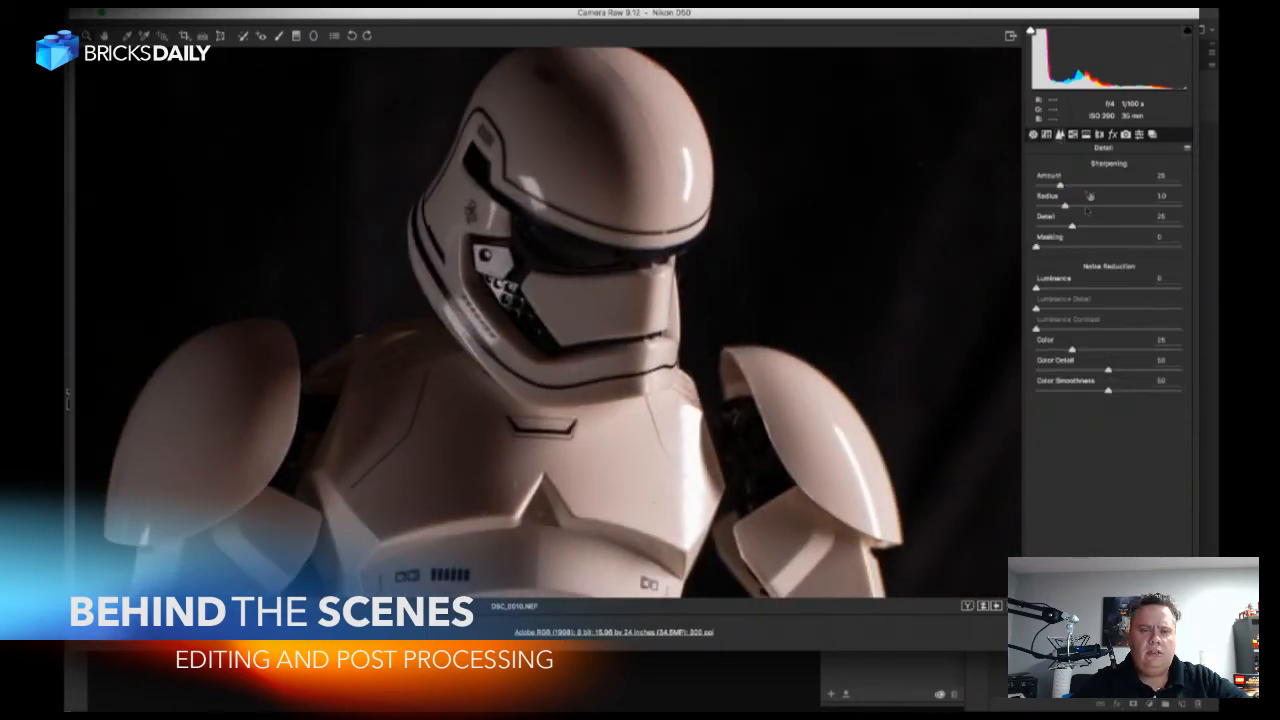
left_click_drag(1090, 186, 1081, 248)
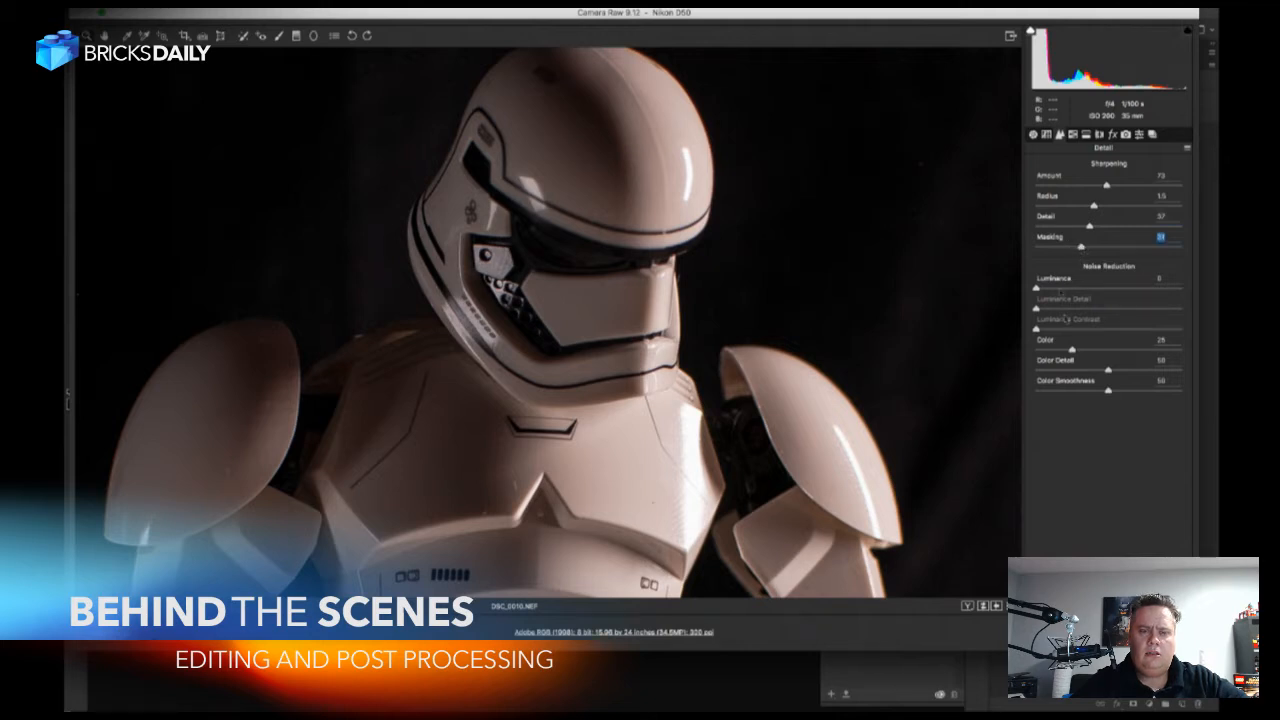
Reduce the photo's noise with Luminance 42, Luminance Detail 35 and Luminance Contrast 20.
left_click_drag(1058, 290, 1081, 289)
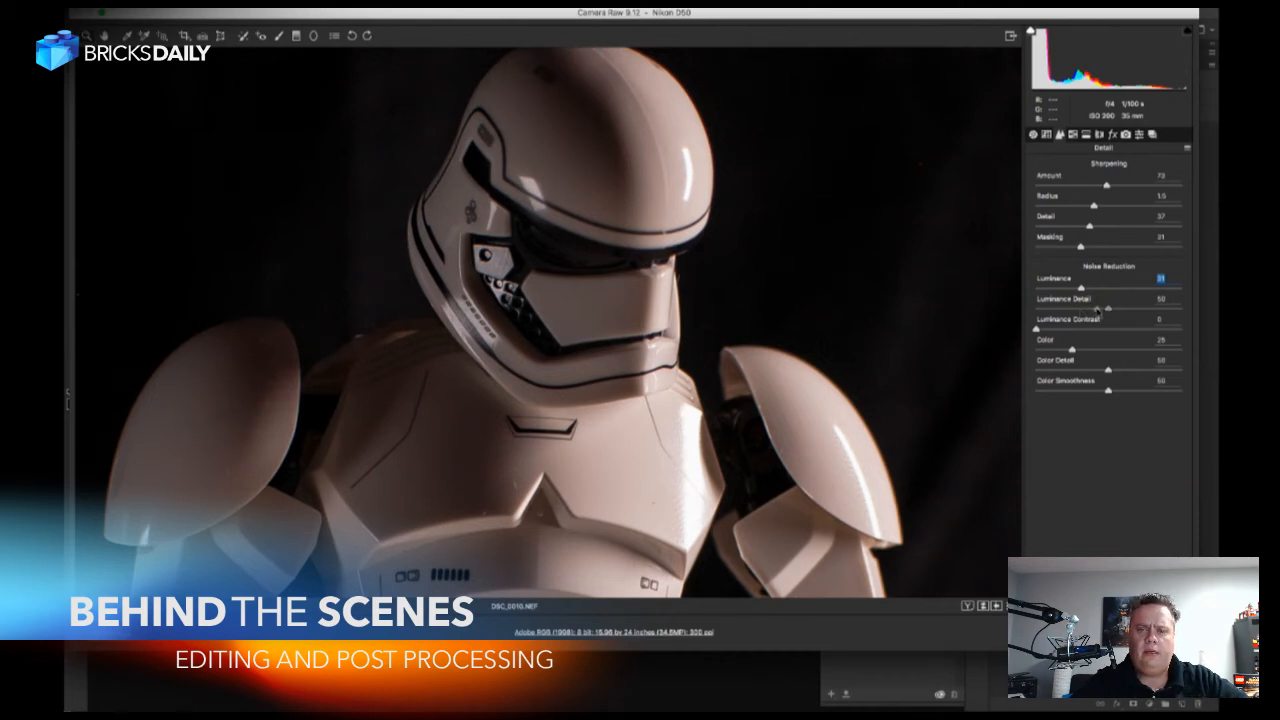
left_click(1087, 309)
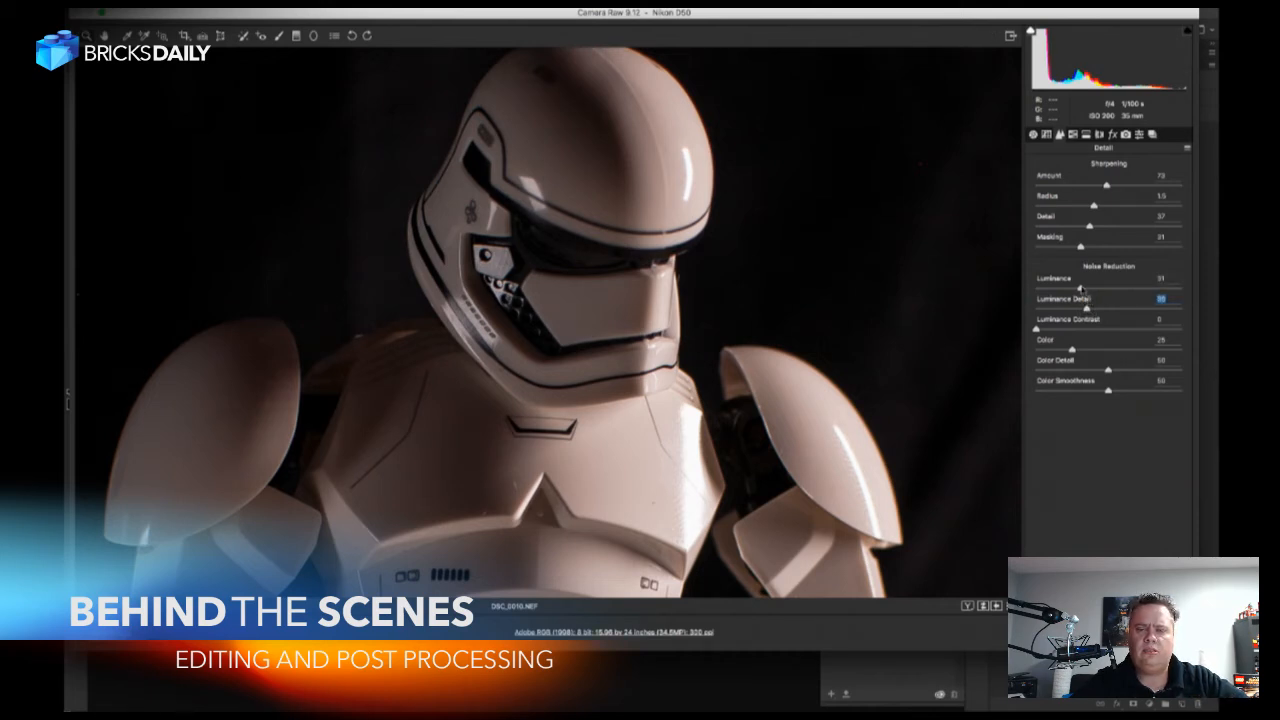
left_click(1097, 288)
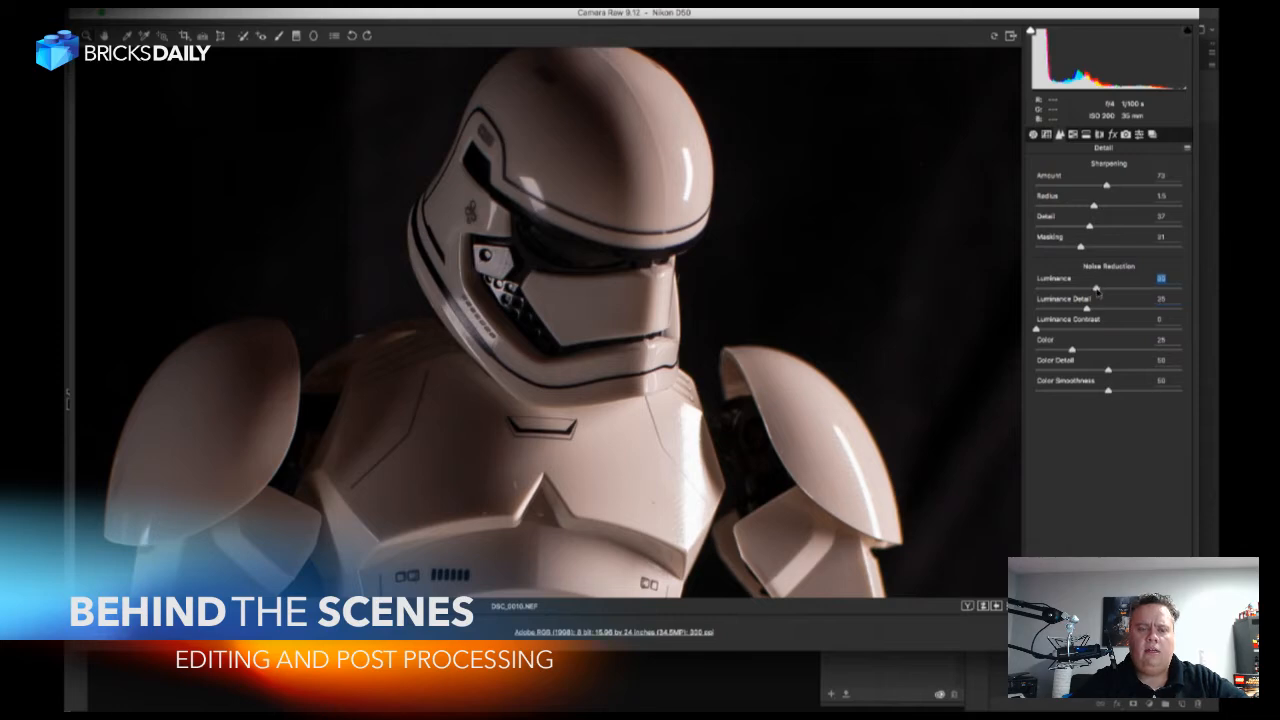
left_click(1065, 329)
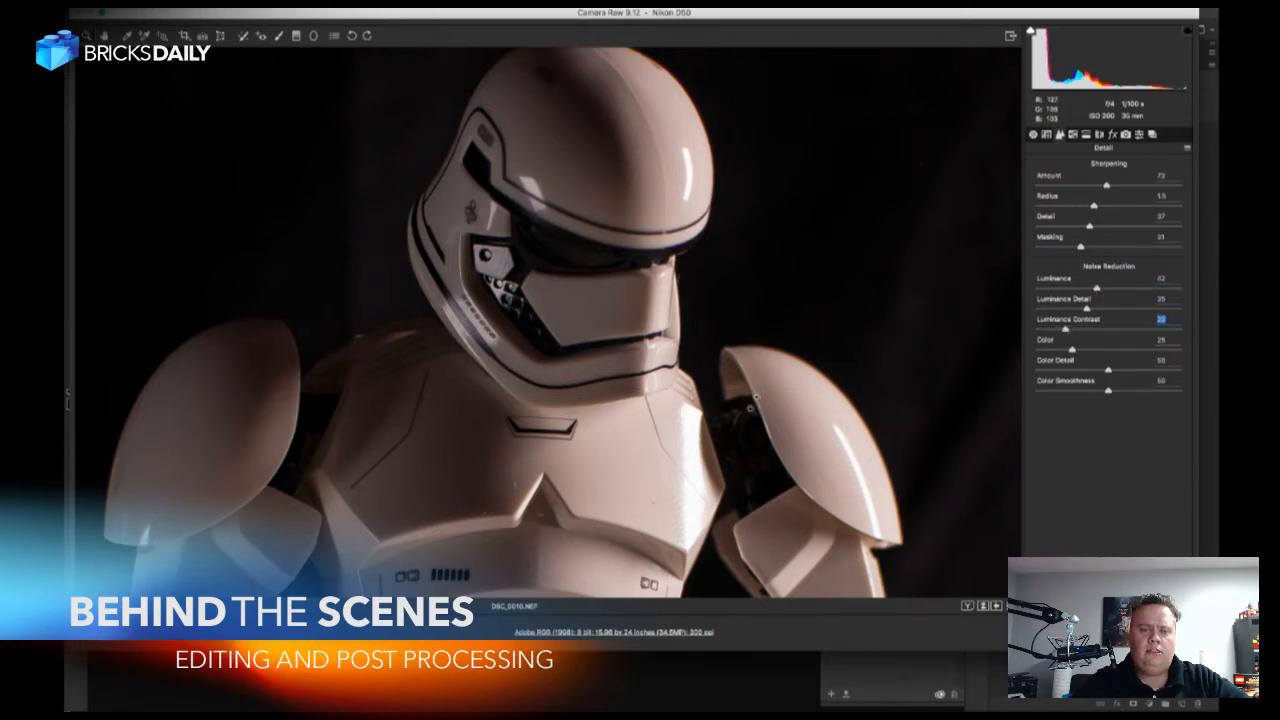
Examine the figure's torso, legs and blaster up close for sharpness and noise.
left_click_drag(769, 528, 755, 290)
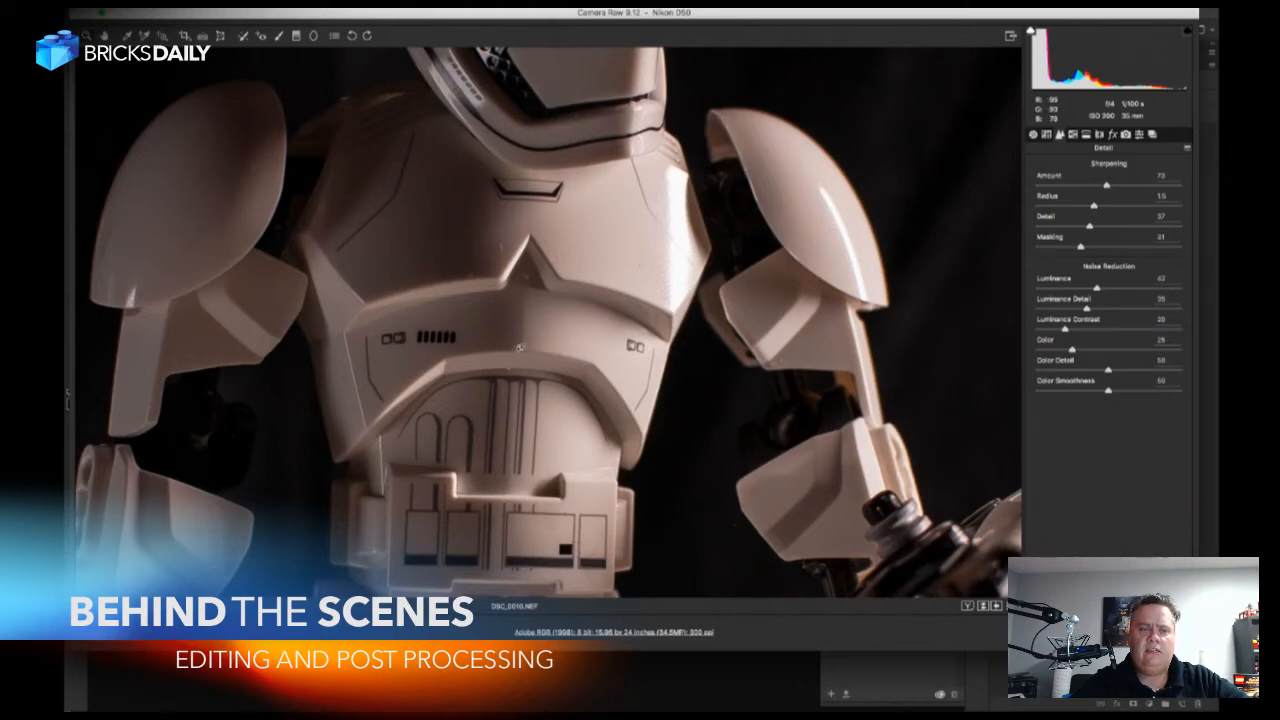
left_click_drag(504, 407, 492, 223)
left_click_drag(549, 423, 524, 288)
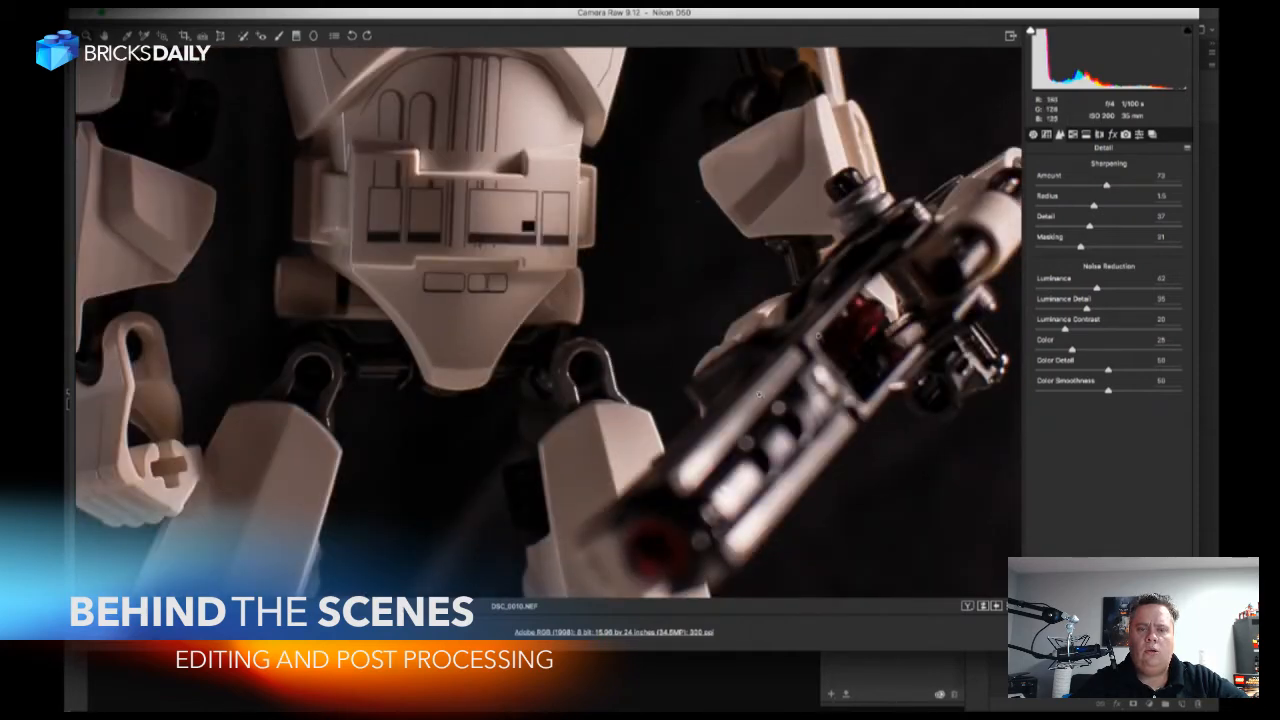
left_click_drag(807, 347, 812, 202)
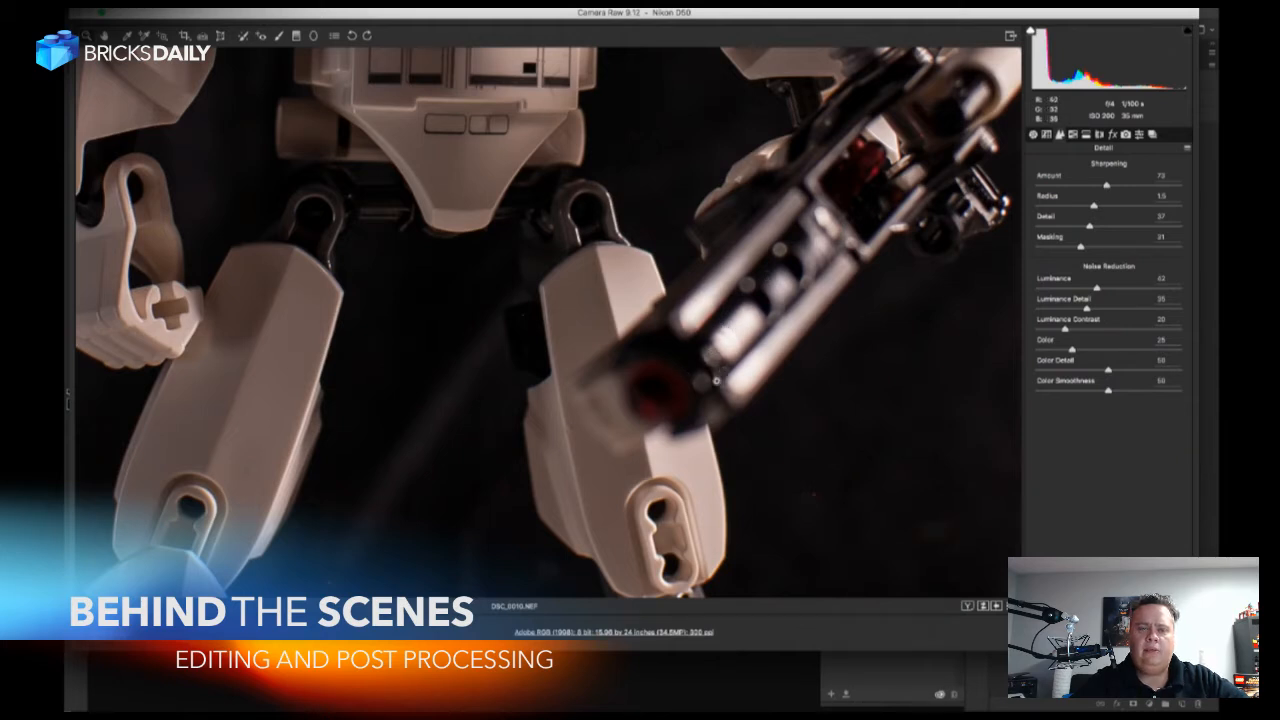
left_click_drag(720, 202, 711, 367)
left_click_drag(717, 201, 708, 400)
mouse_move(711, 196)
left_mouse_down()
mouse_move(709, 369)
mouse_move(703, 211)
left_mouse_up()
left_click_drag(718, 312, 718, 163)
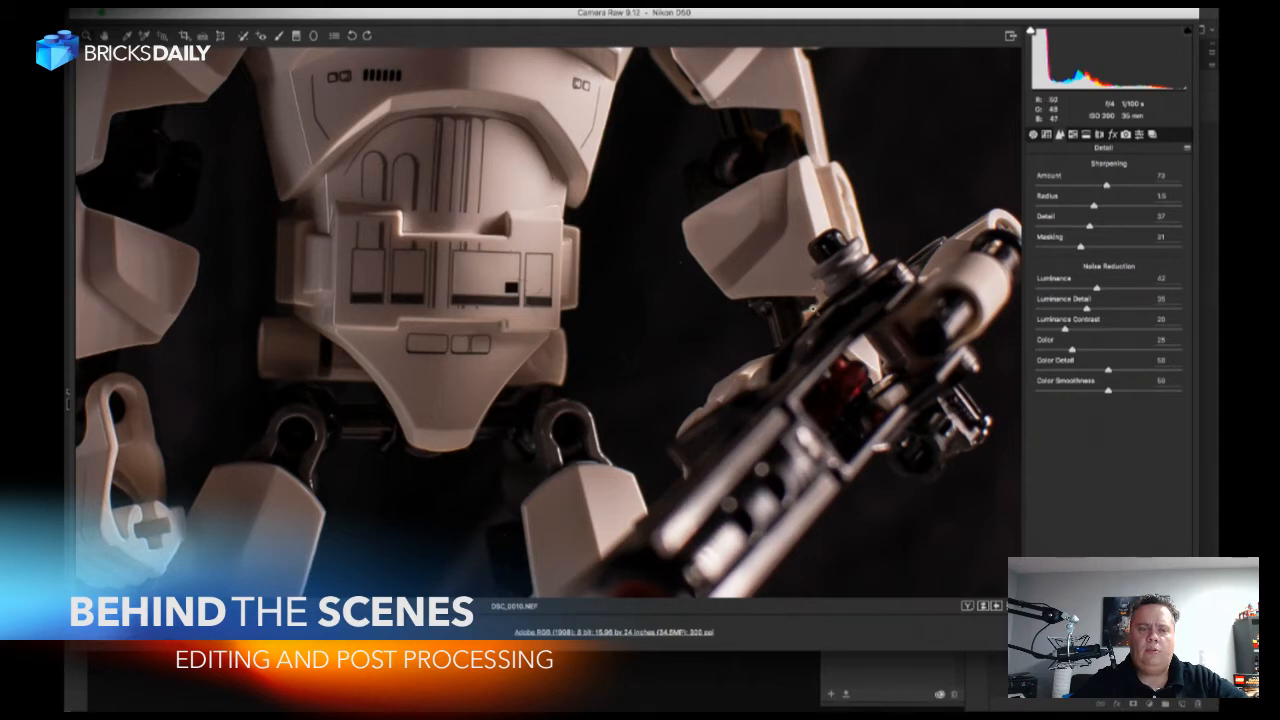
Examine the helmet and the dark background around it up close for remaining noise and stray pixels.
left_click_drag(750, 187, 791, 272)
left_click_drag(758, 213, 796, 311)
left_click_drag(762, 155, 730, 358)
left_click_drag(742, 265, 736, 415)
left_click(731, 229, "alt")
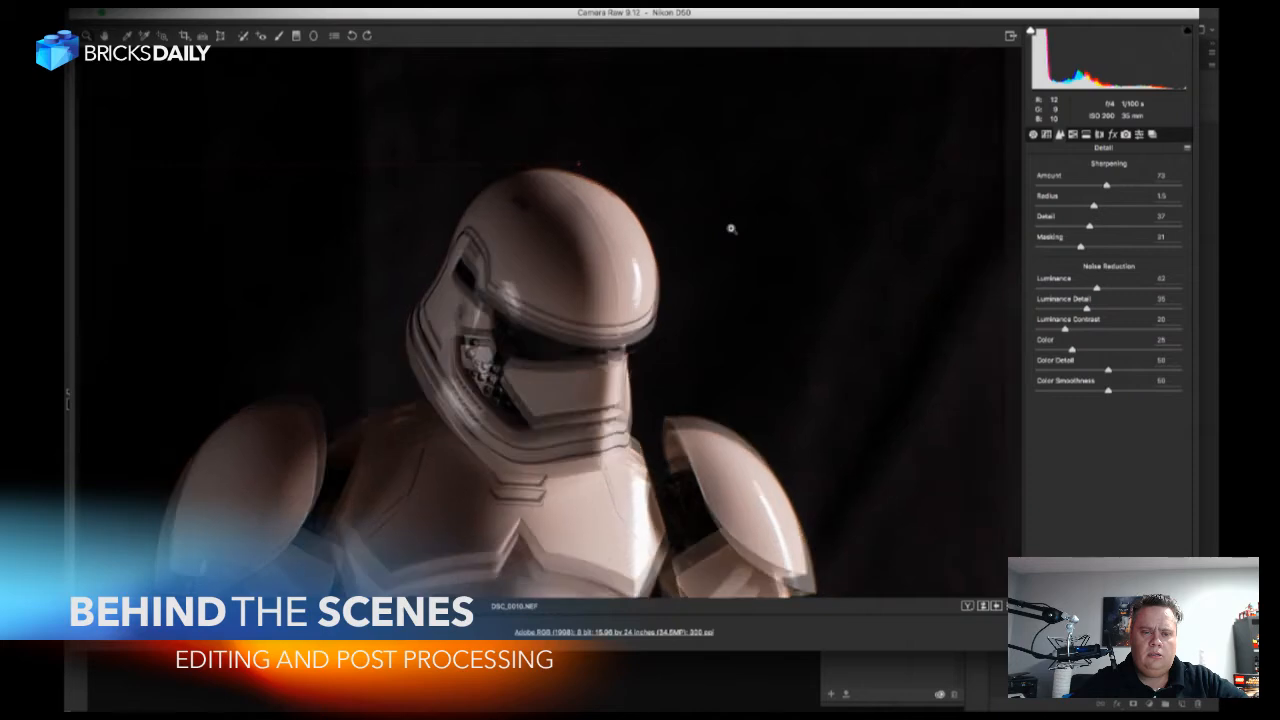
left_click(727, 243, "alt")
left_click(719, 303, "alt")
mouse_move(698, 412)
left_mouse_down()
mouse_move(720, 270)
mouse_move(717, 427)
left_mouse_up()
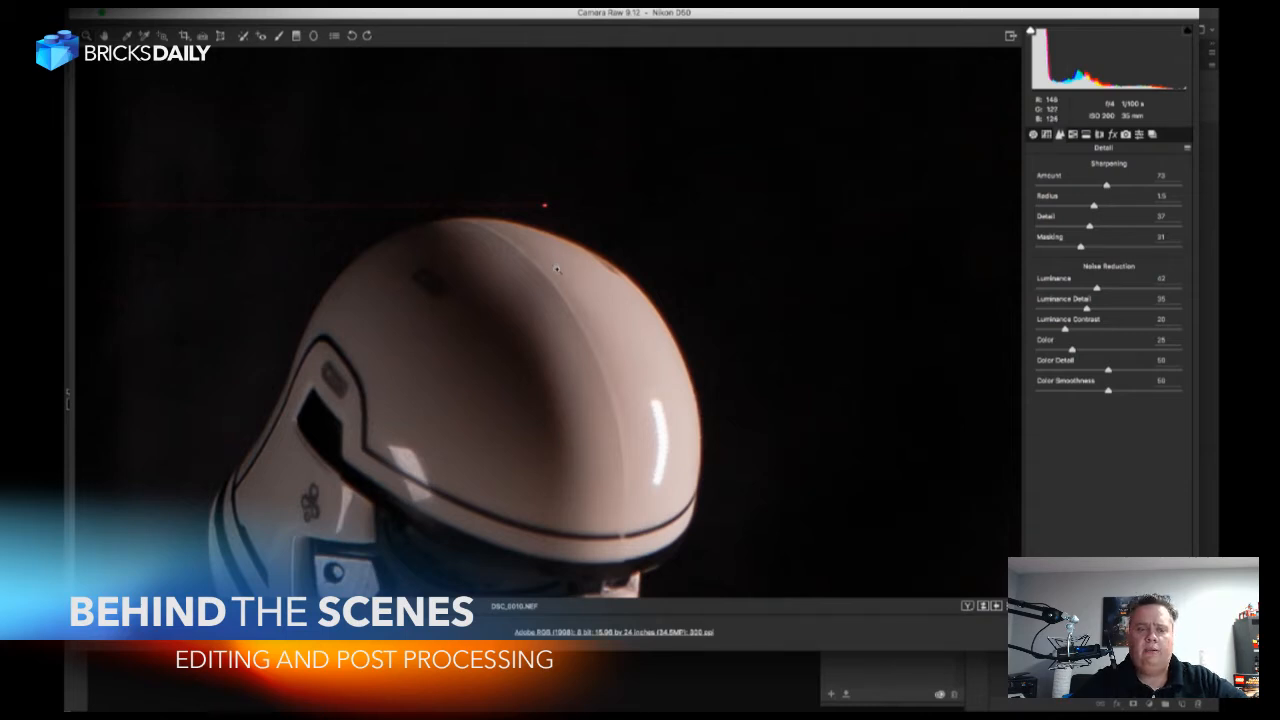
left_click_drag(555, 263, 494, 278)
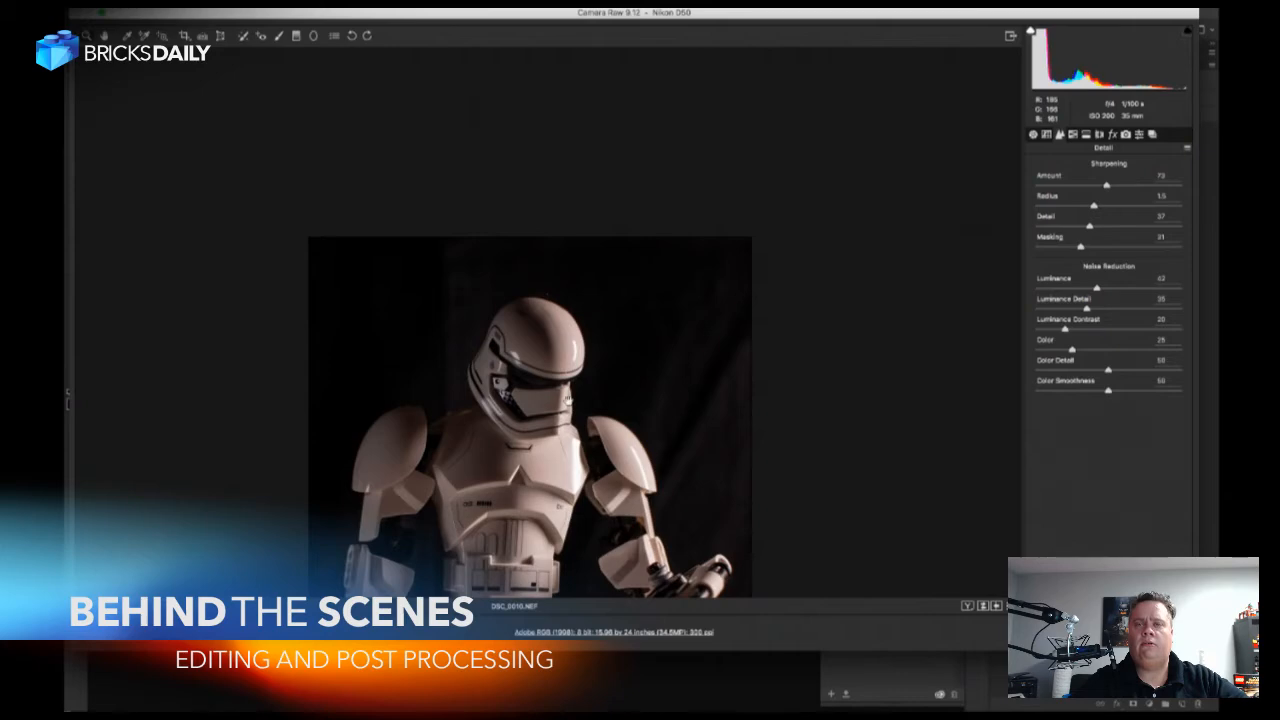
Raise the photo's Vibrance to about +28 and cool the white balance to Temperature about 5850 with Tint -5.
left_click_drag(590, 402, 610, 181)
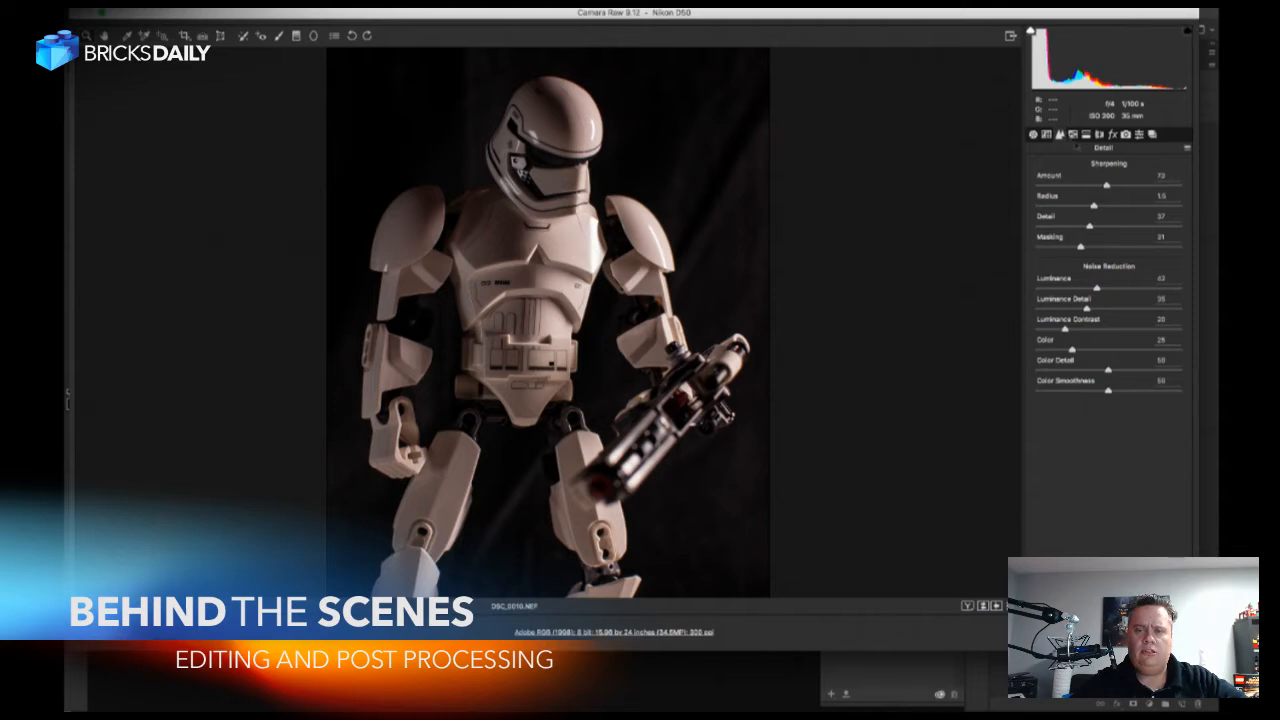
left_click(1034, 135)
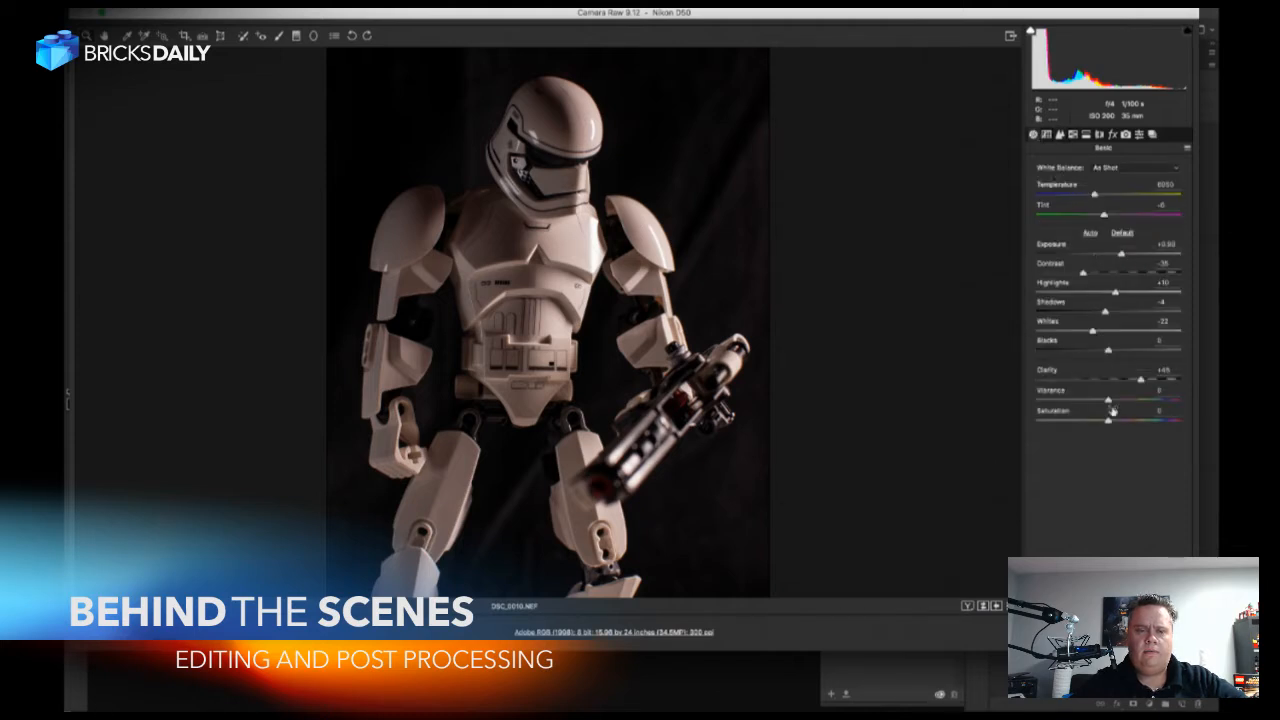
mouse_move(1109, 402)
left_mouse_down()
mouse_move(1146, 402)
mouse_move(1130, 403)
left_mouse_up()
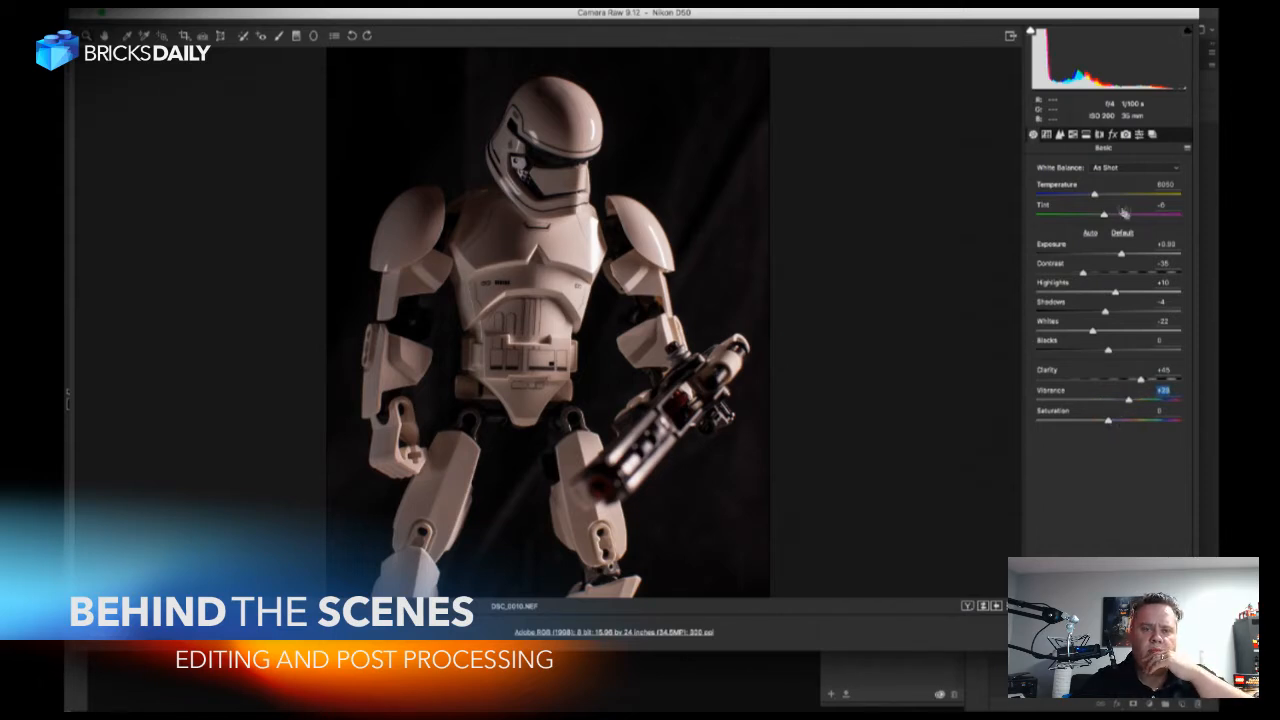
mouse_move(1094, 195)
left_mouse_down()
mouse_move(1109, 215)
mouse_move(1091, 196)
left_mouse_up()
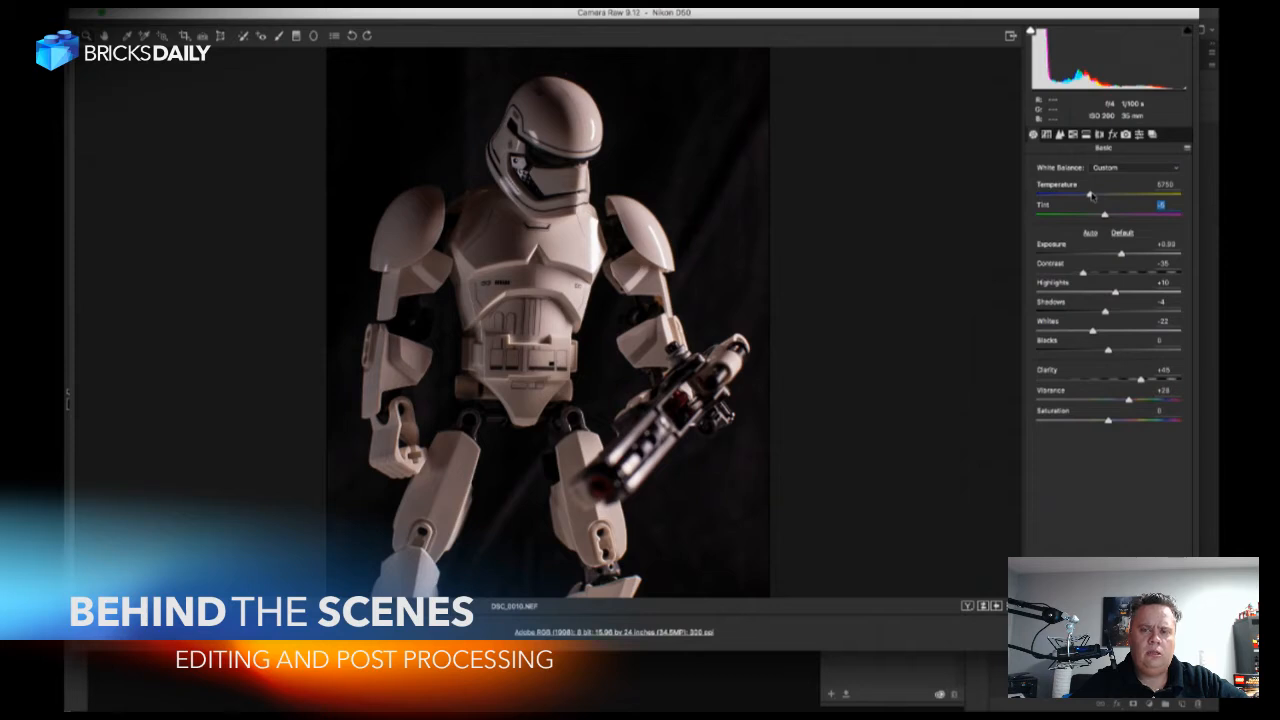
left_click_drag(1091, 196, 1091, 196)
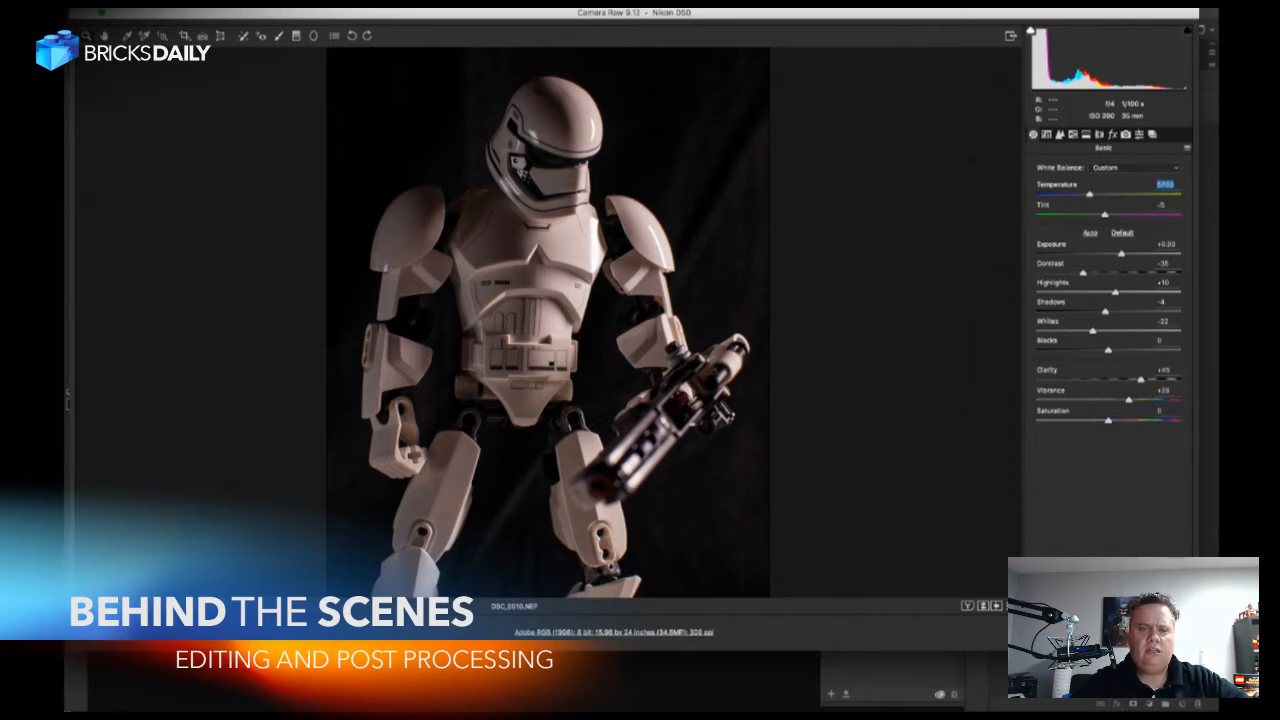
left_click_drag(1091, 196, 1092, 197)
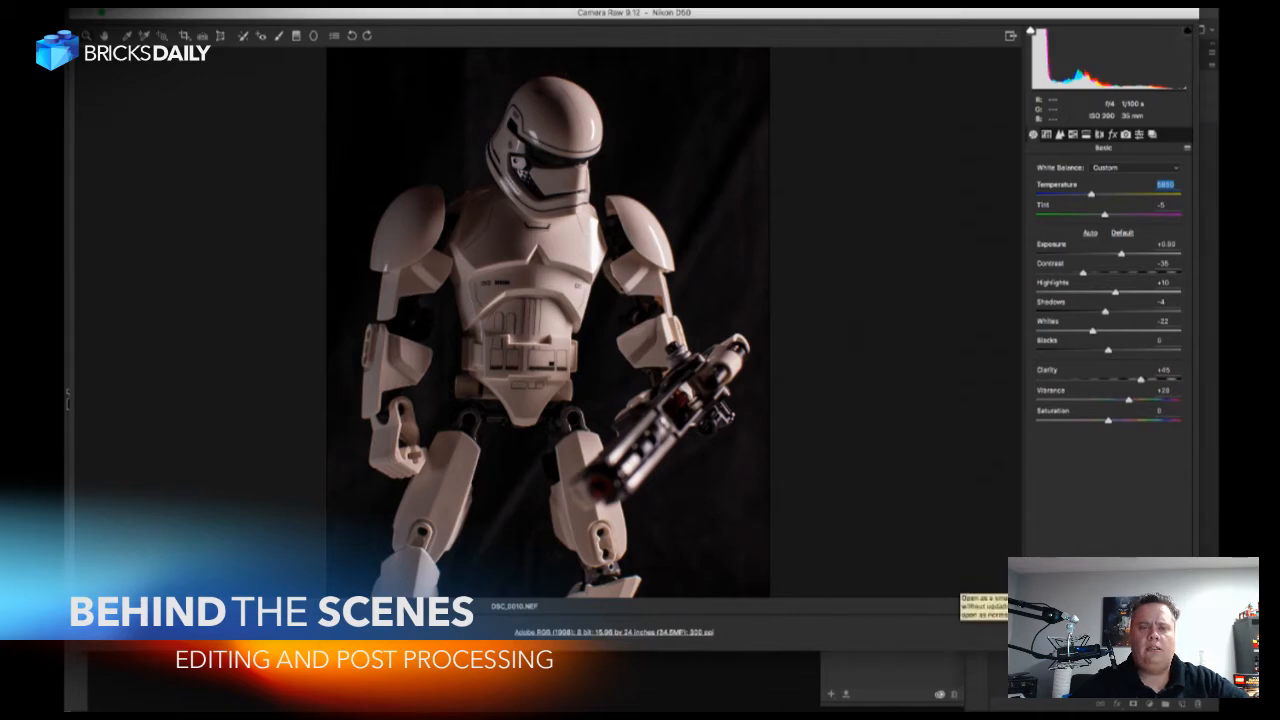
Open the developed photo in Photoshop as a smart object and clear the Libraries panel off the canvas.
left_click(1045, 632)
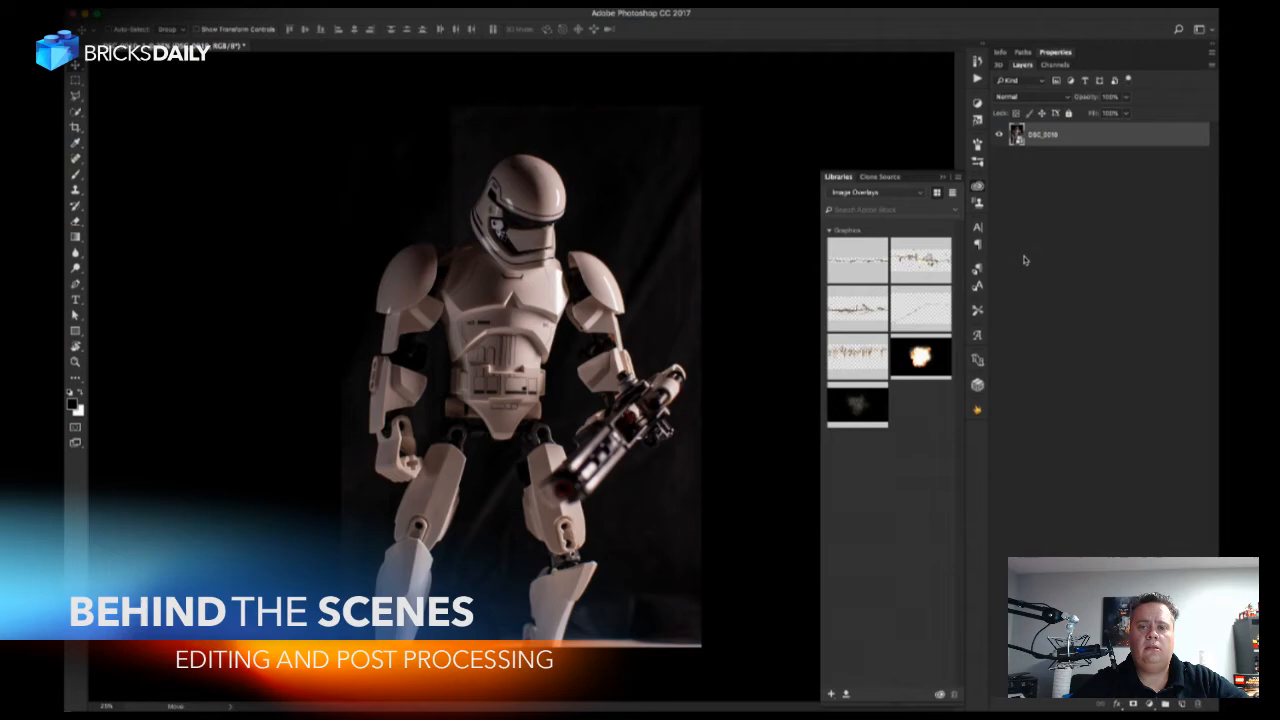
left_click(978, 186)
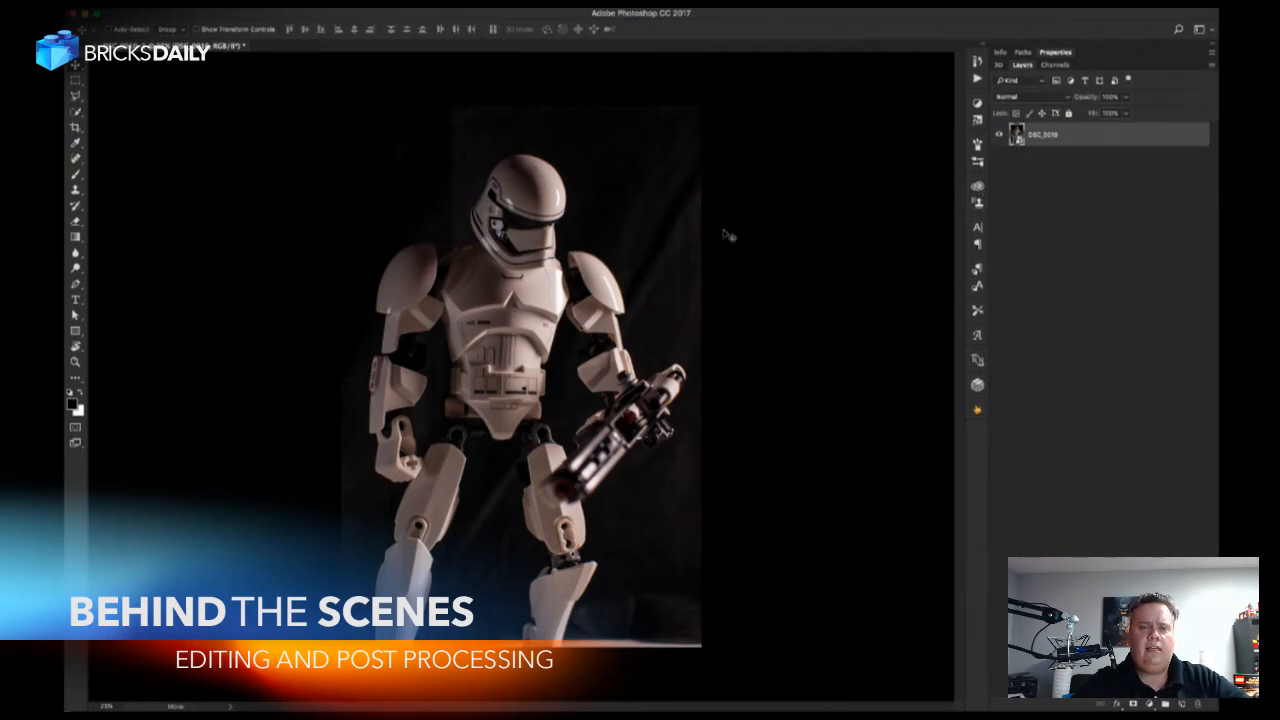
key("super+plus")
key("super+plus")
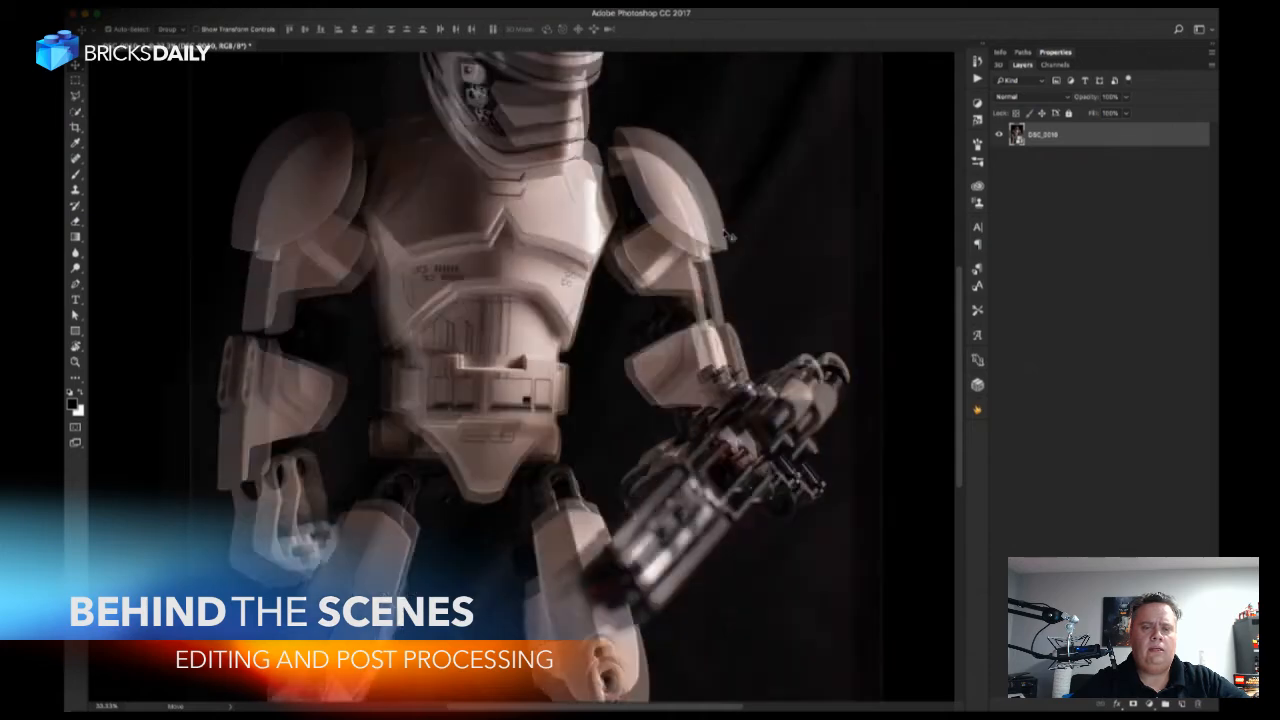
left_click_drag(740, 178, 818, 368)
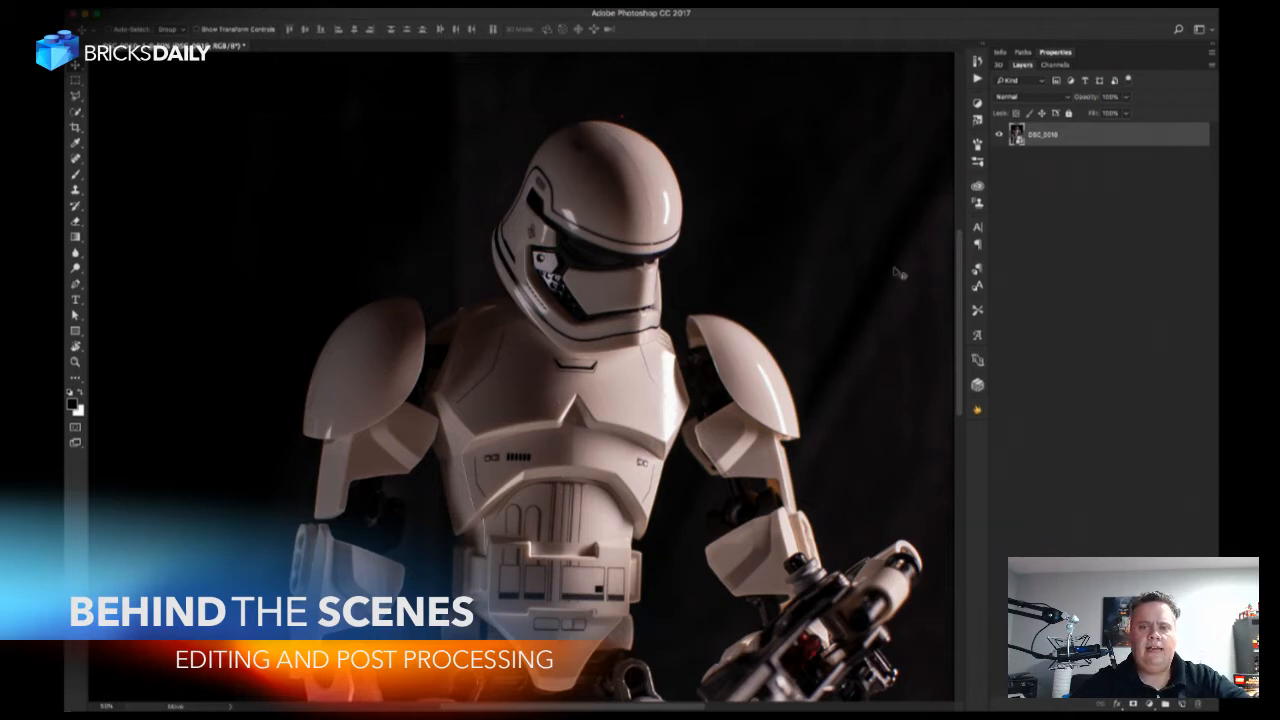
Look through the effect graphics in the Lego Assets library and return to the Image Overlays library.
left_click(977, 190)
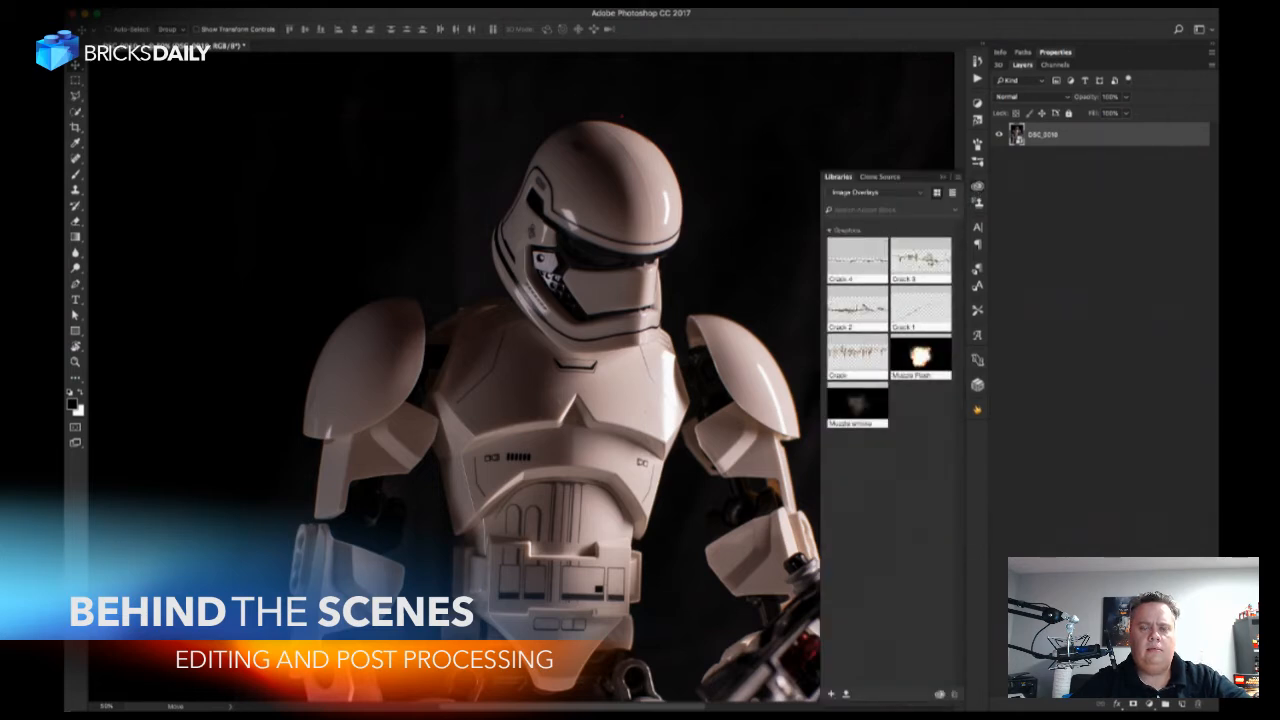
left_click(900, 192)
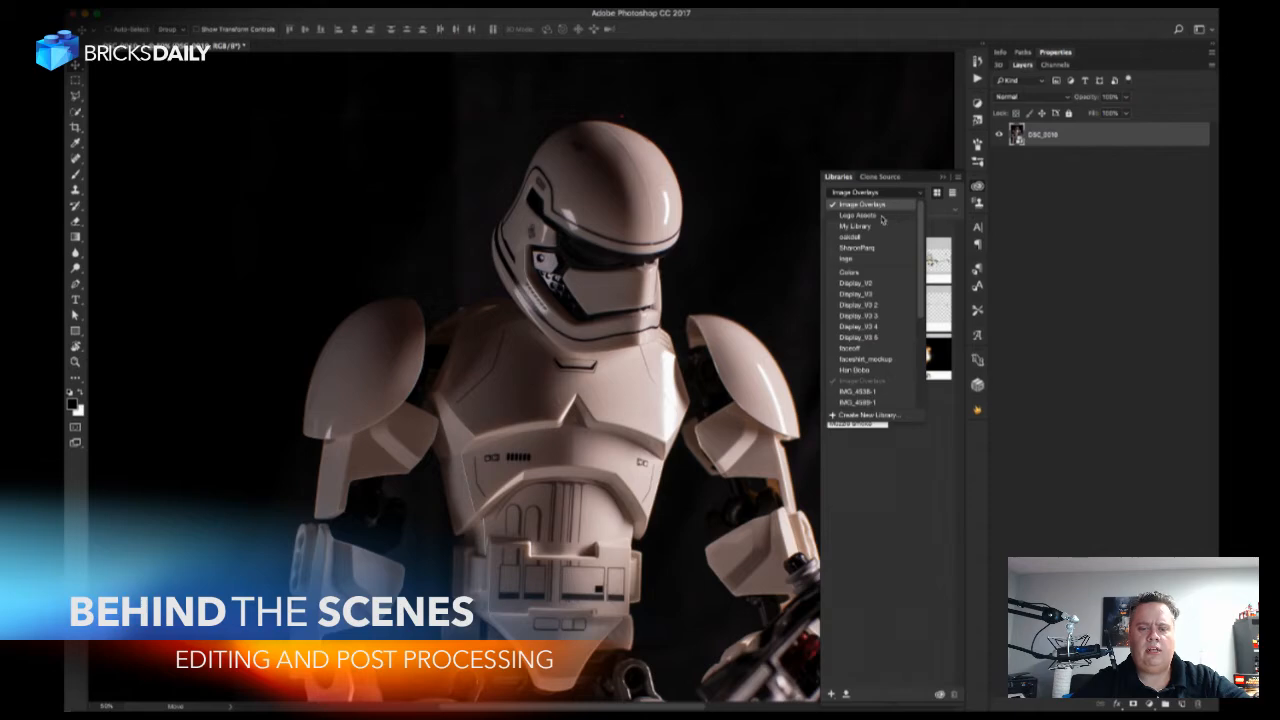
left_click(884, 217)
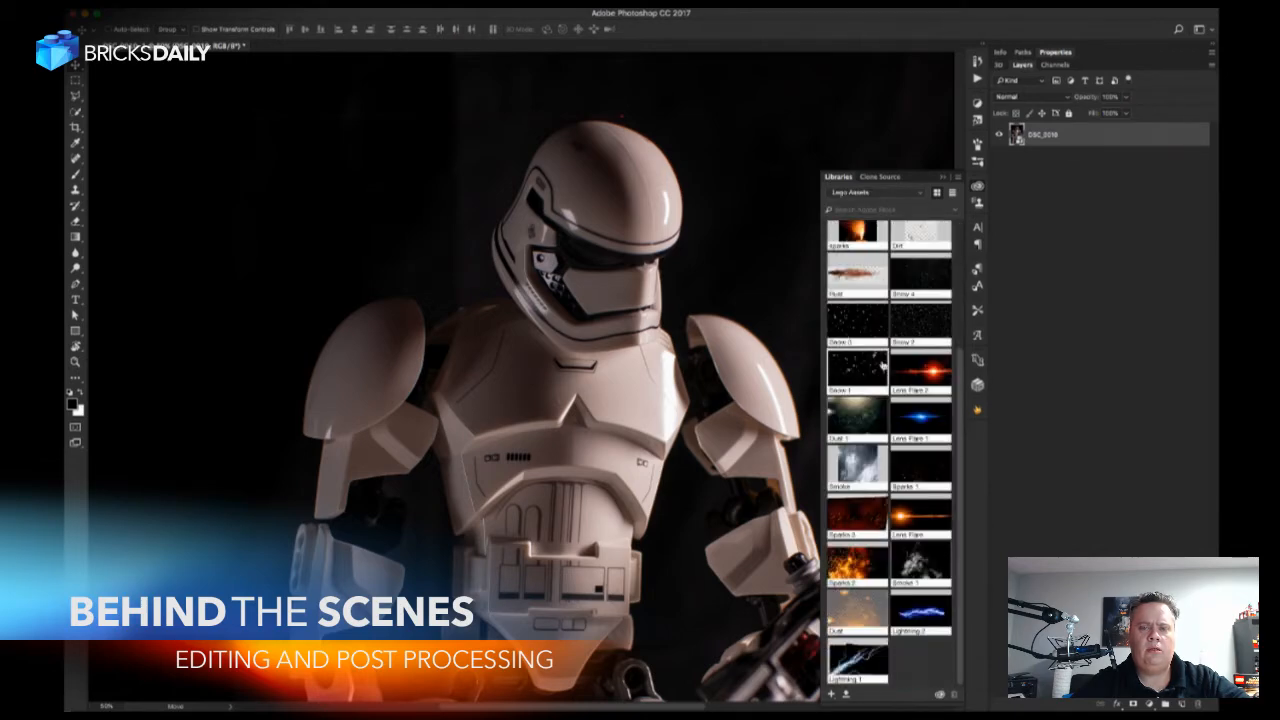
left_click(903, 194)
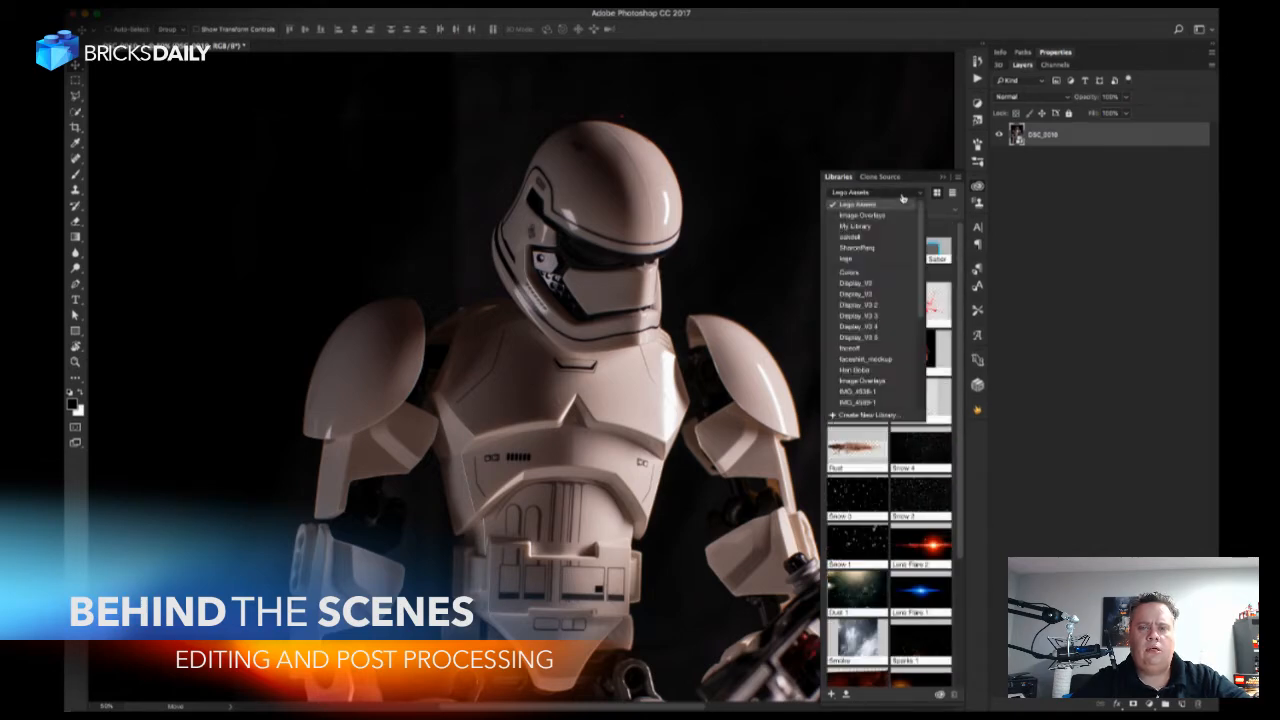
left_click(896, 220)
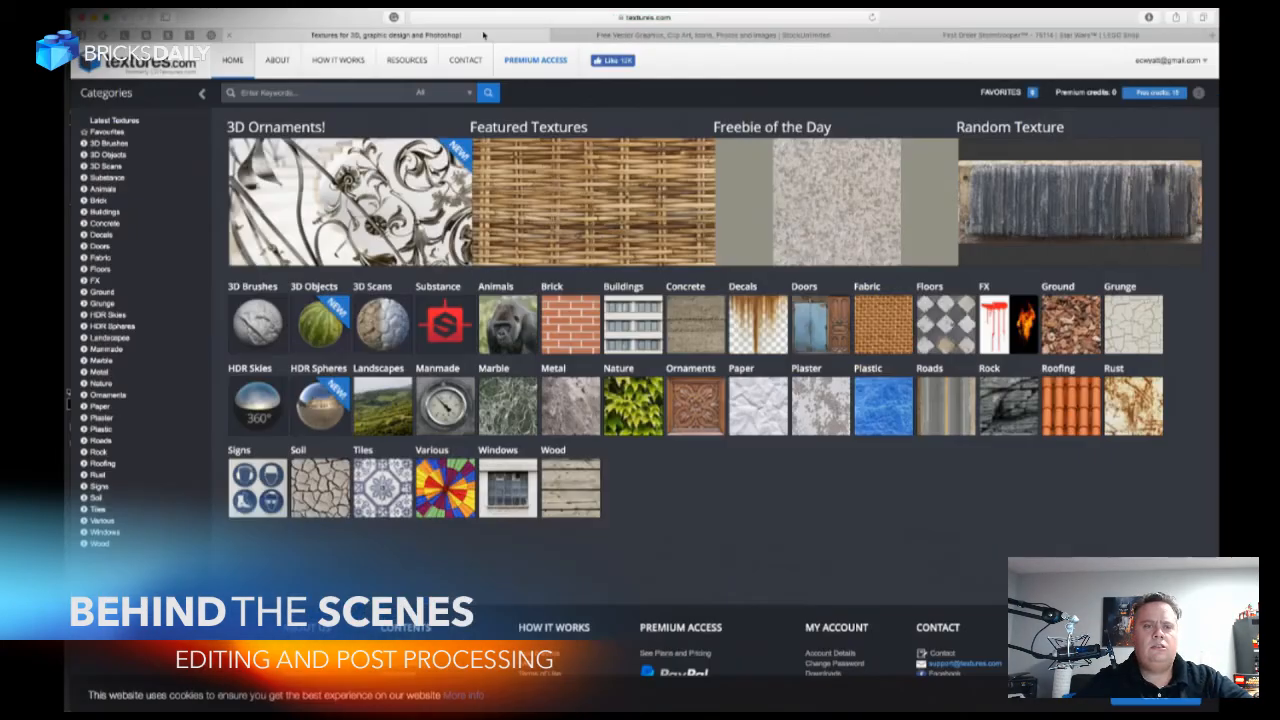
Switch to textures.com in the browser and review its Premium Access options for free accounts, credit packs and subscriptions.
left_click(486, 37)
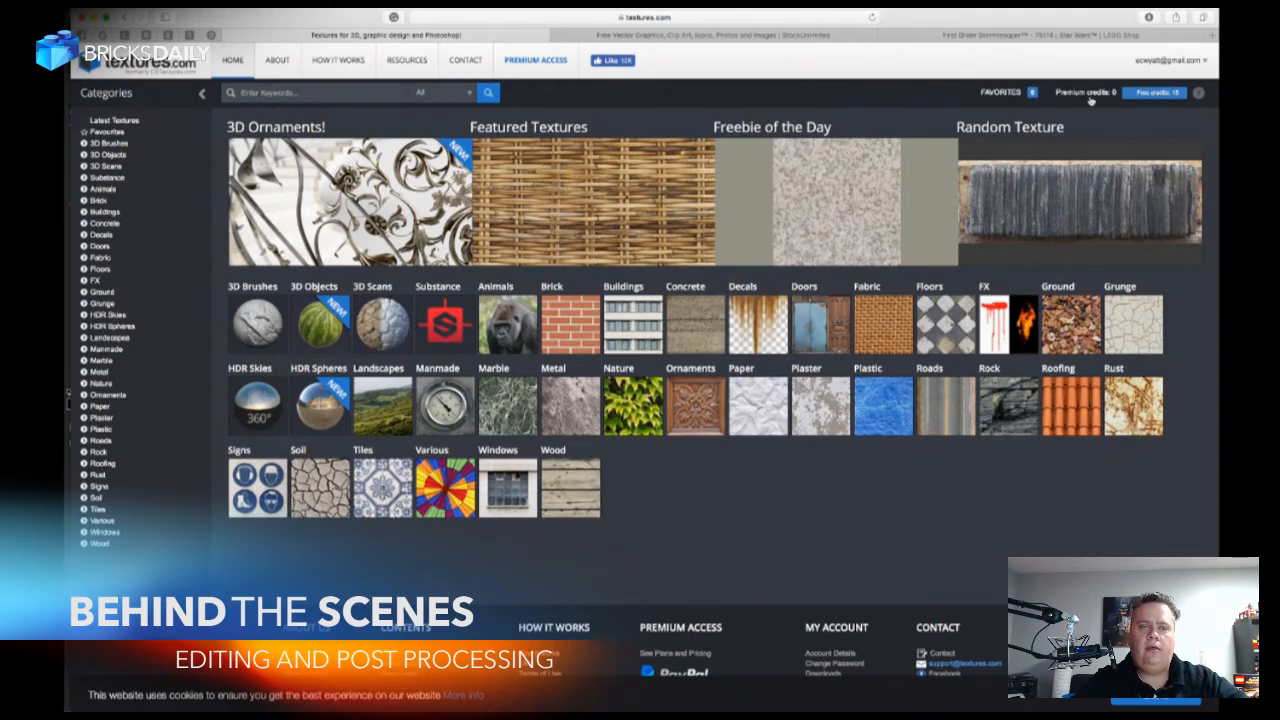
left_click(531, 68)
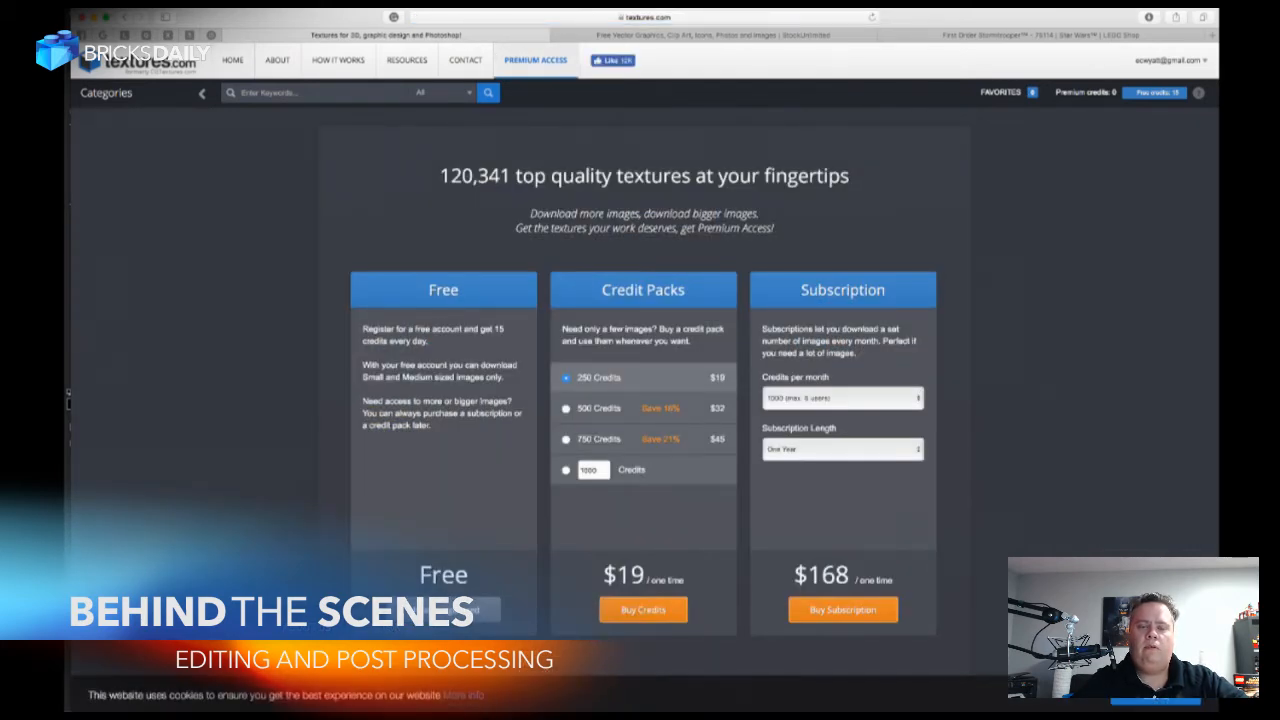
scroll(556, 384, "down", 3)
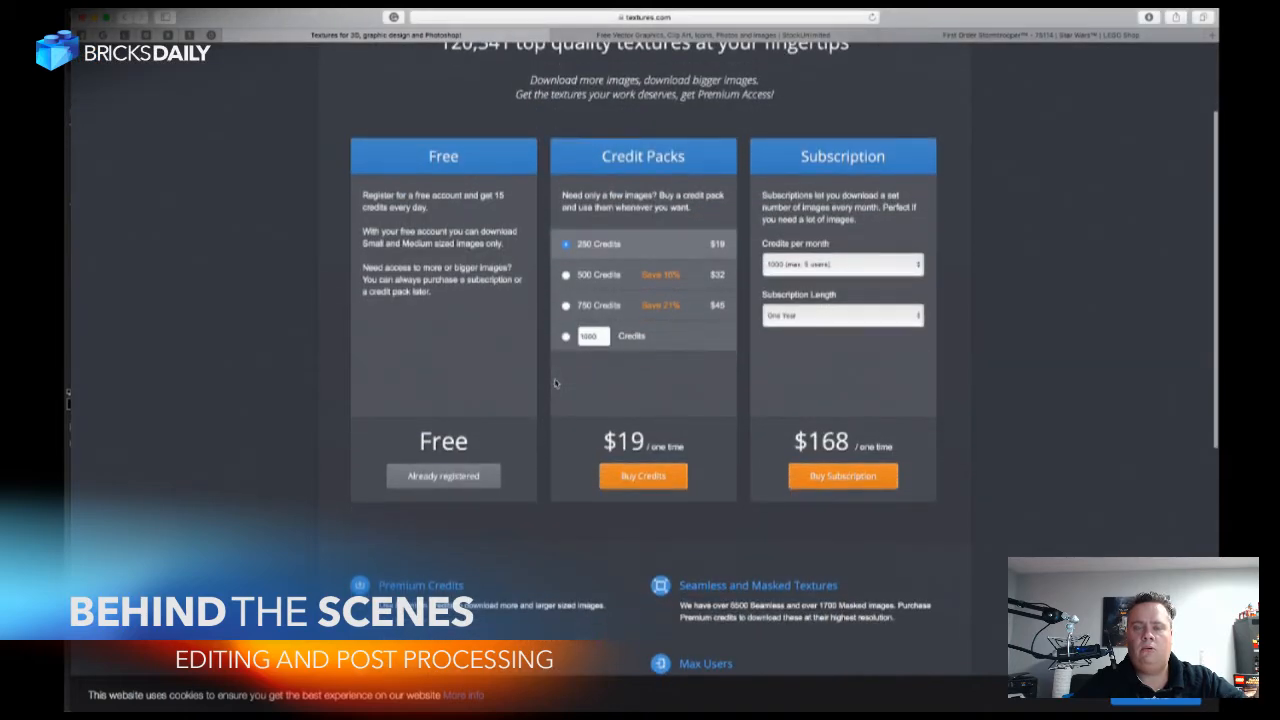
scroll(556, 383, "down", 1)
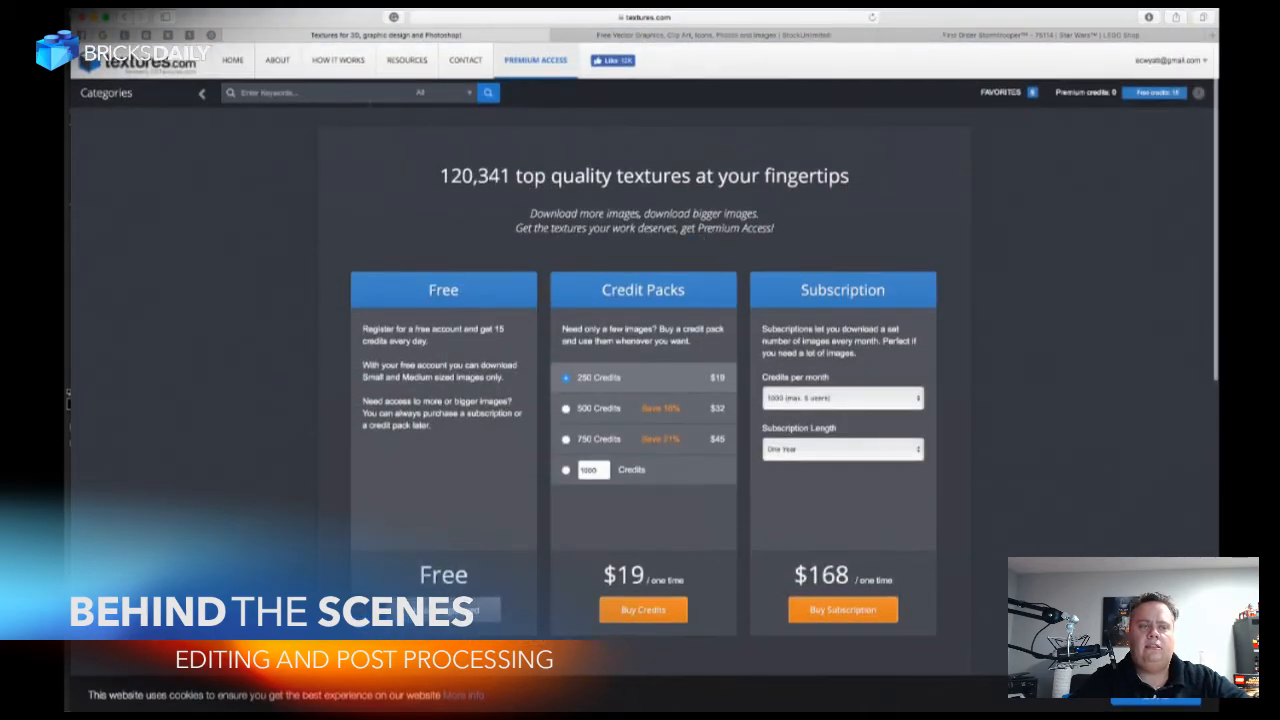
Find the dark grunge stain DecalsStain0094 in the Stains subcategory of the textures.com decals.
left_click(165, 62)
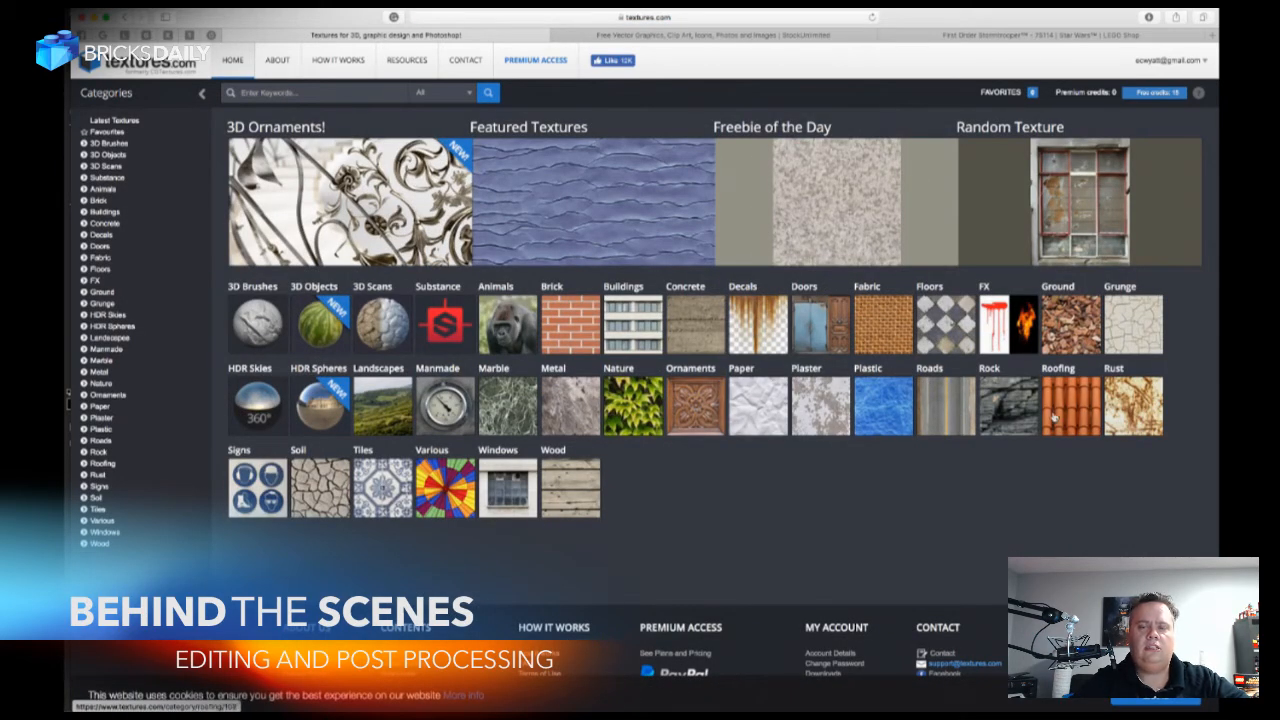
left_click(758, 316)
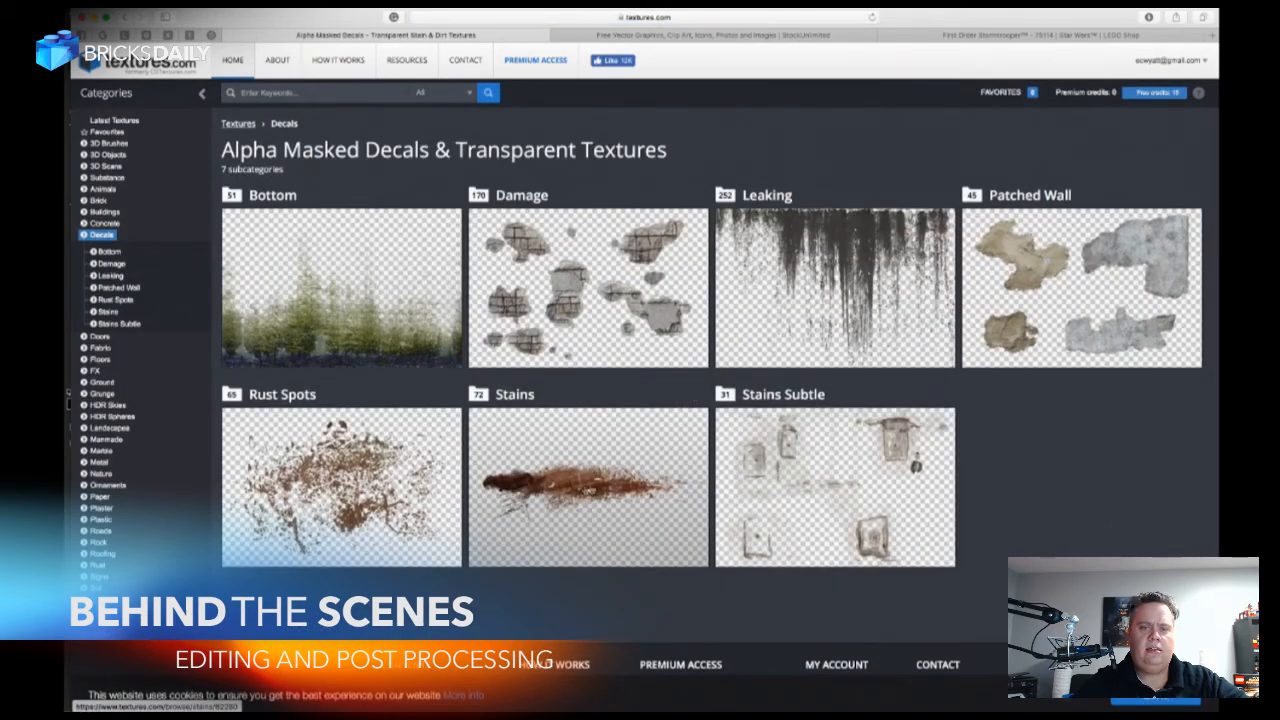
left_click(588, 490)
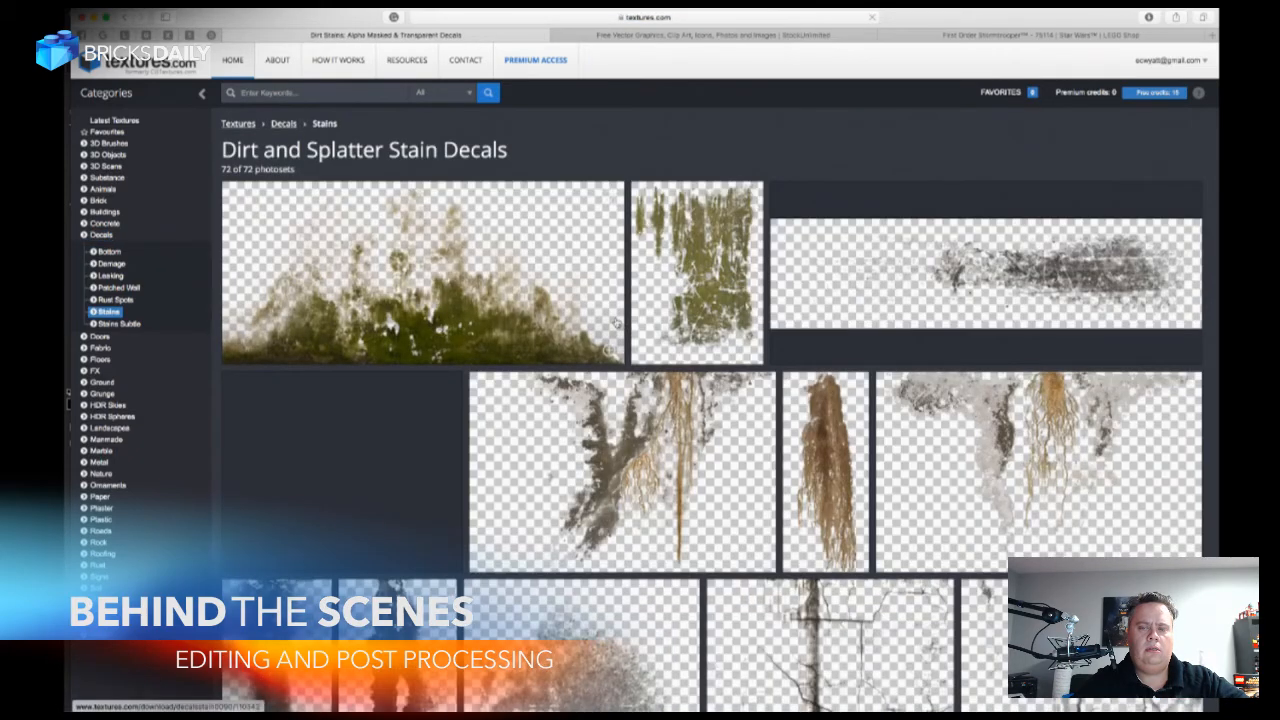
scroll(616, 323, "down", 2)
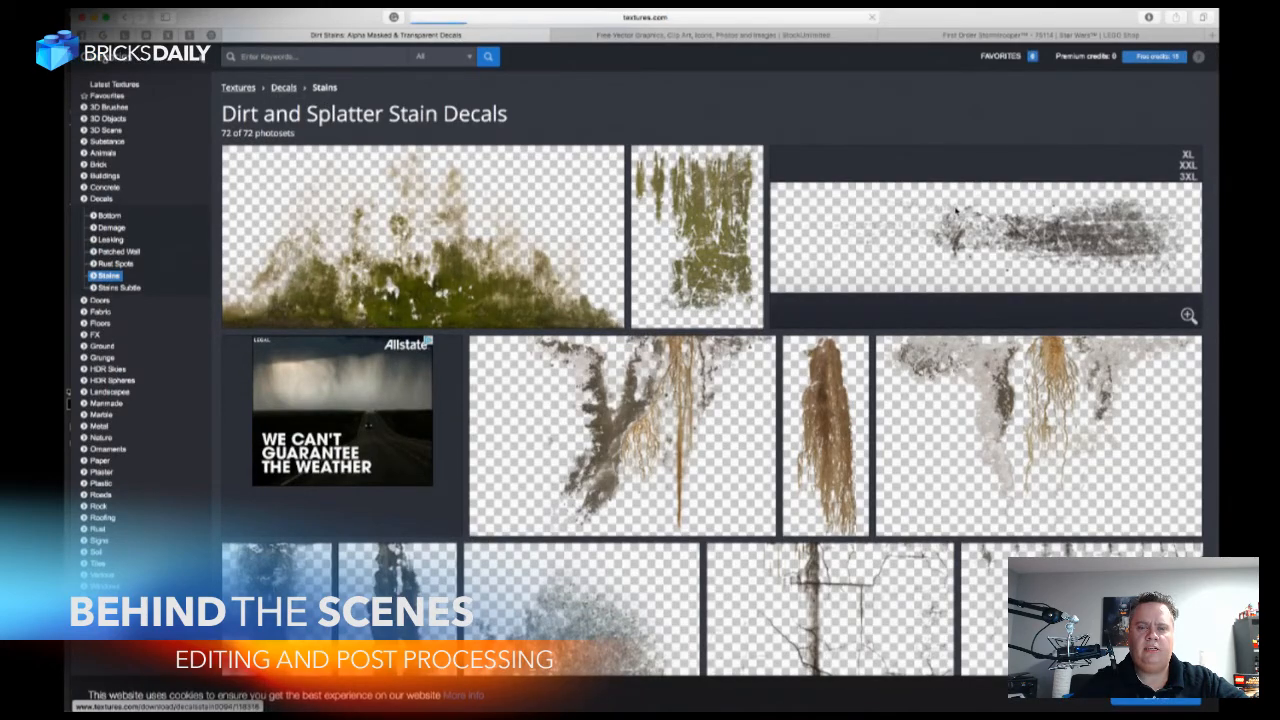
left_click(989, 250)
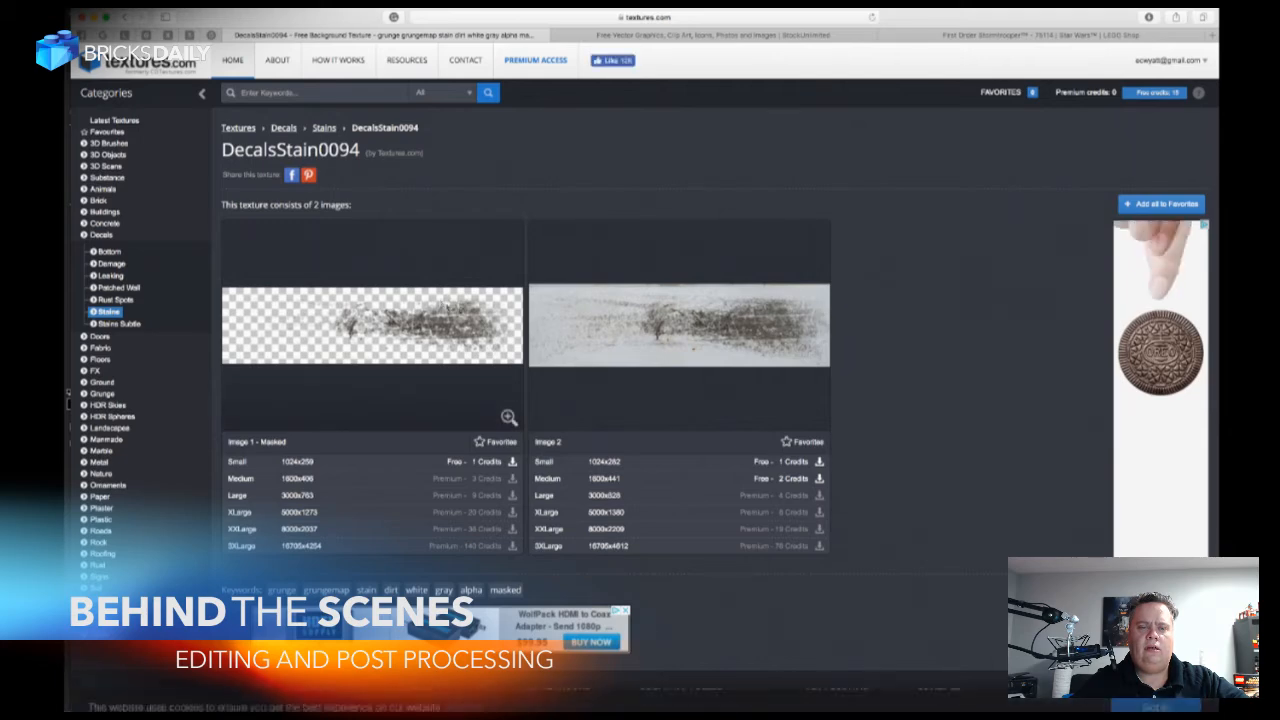
Download the medium 1600x441 version of the unmasked DecalsStain0094 image, view it and close its preview.
scroll(467, 324, "down", 2)
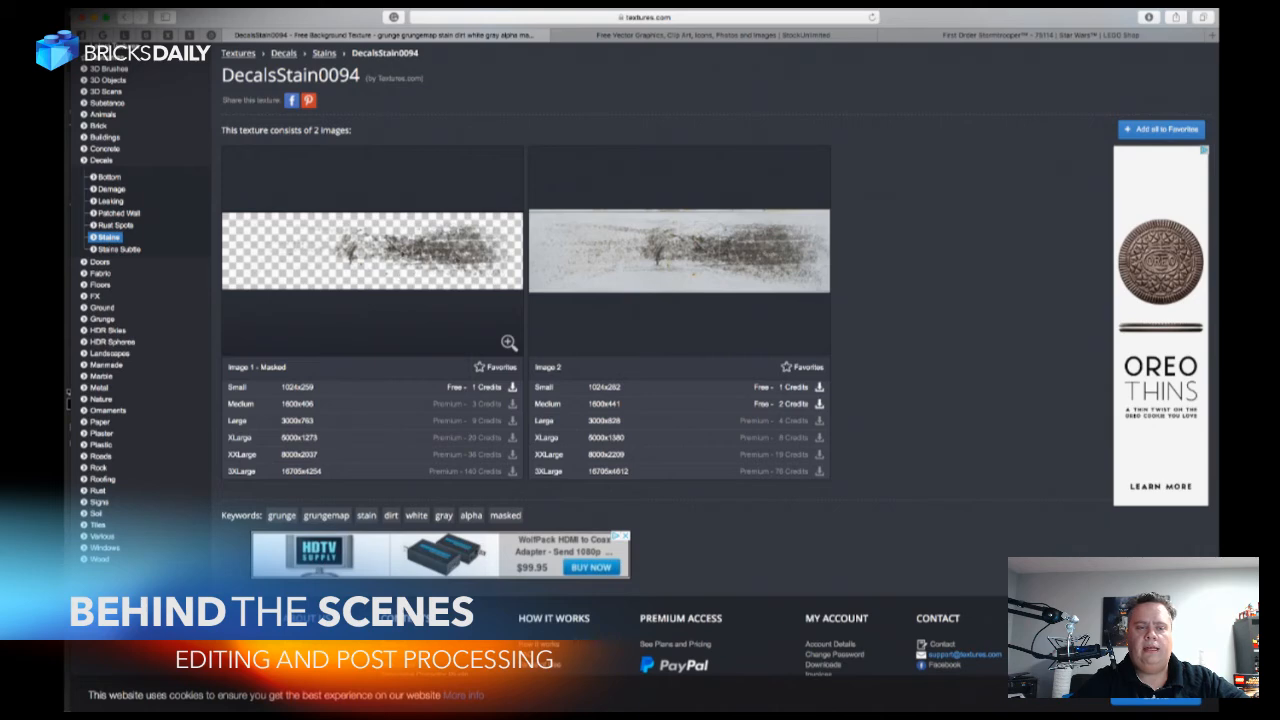
scroll(462, 396, "down", 1)
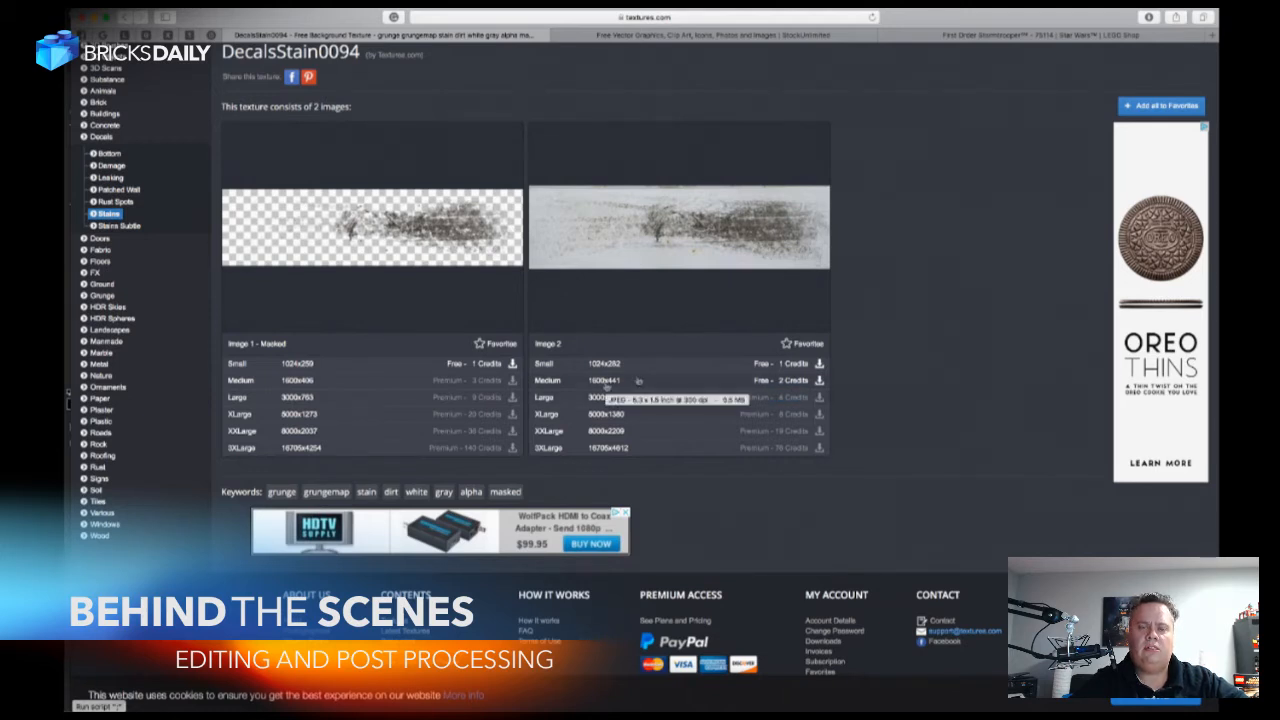
left_click(764, 381)
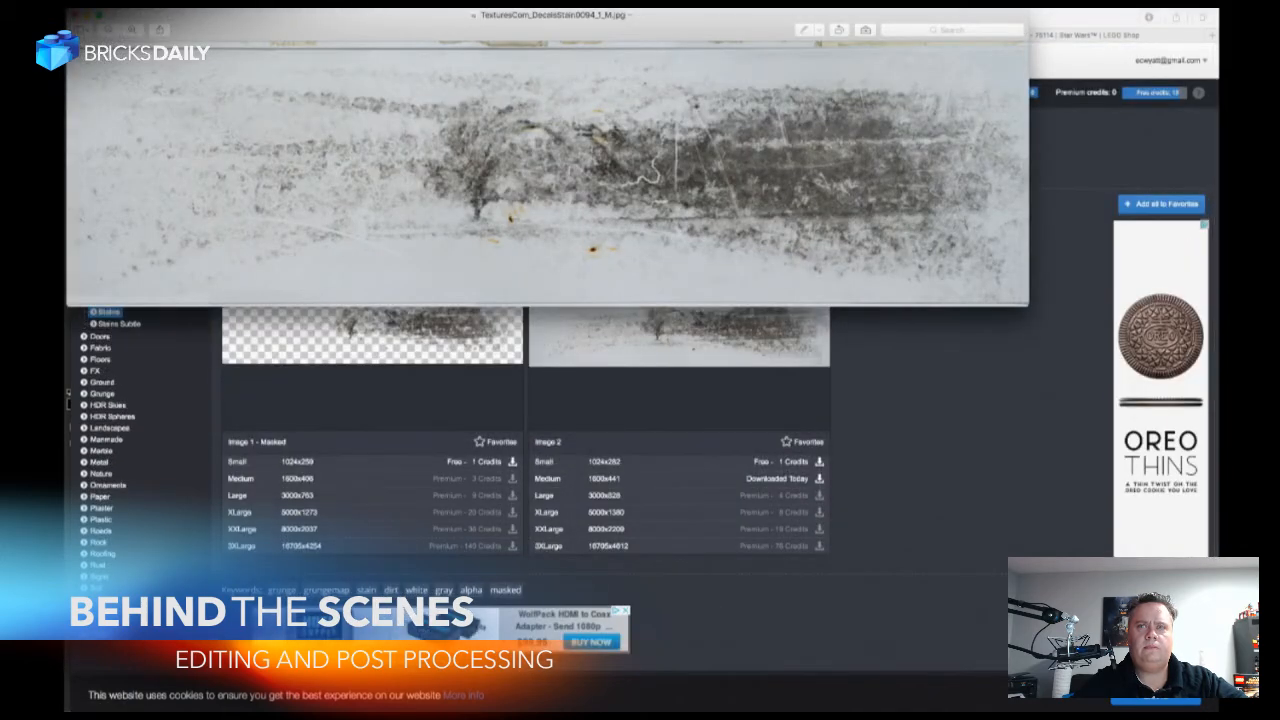
left_click_drag(723, 30, 828, 127)
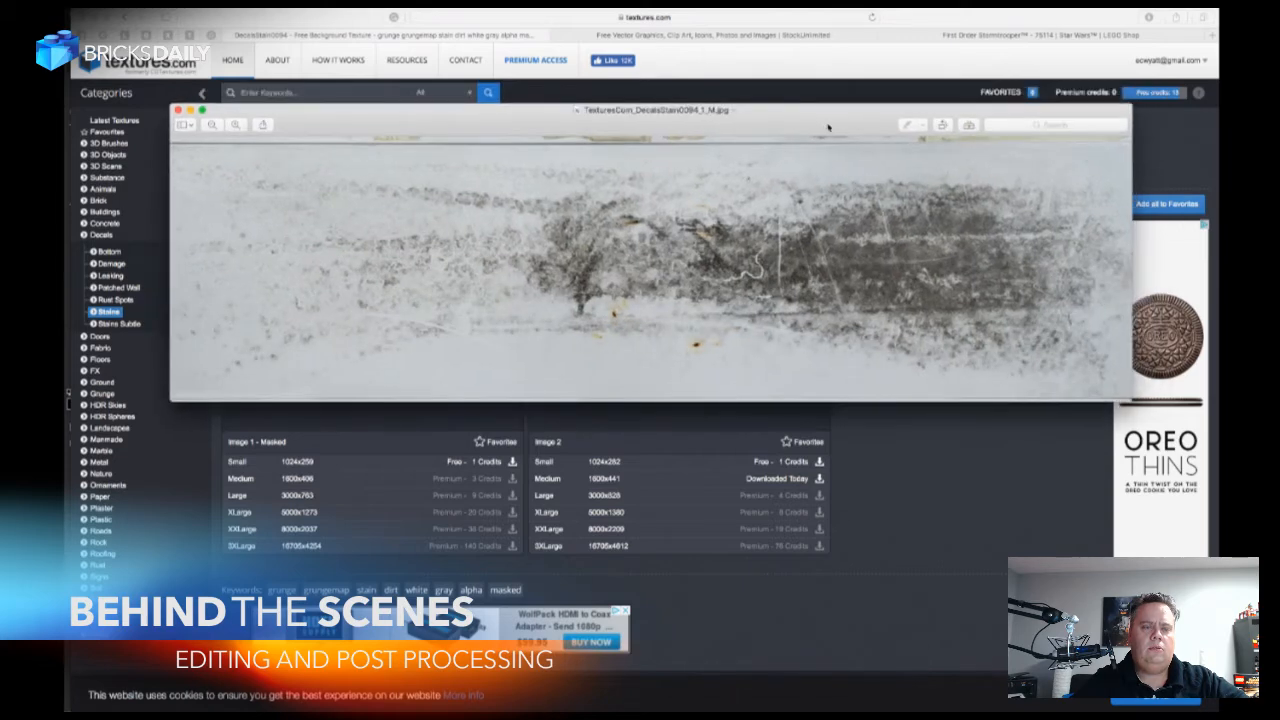
left_click(178, 110)
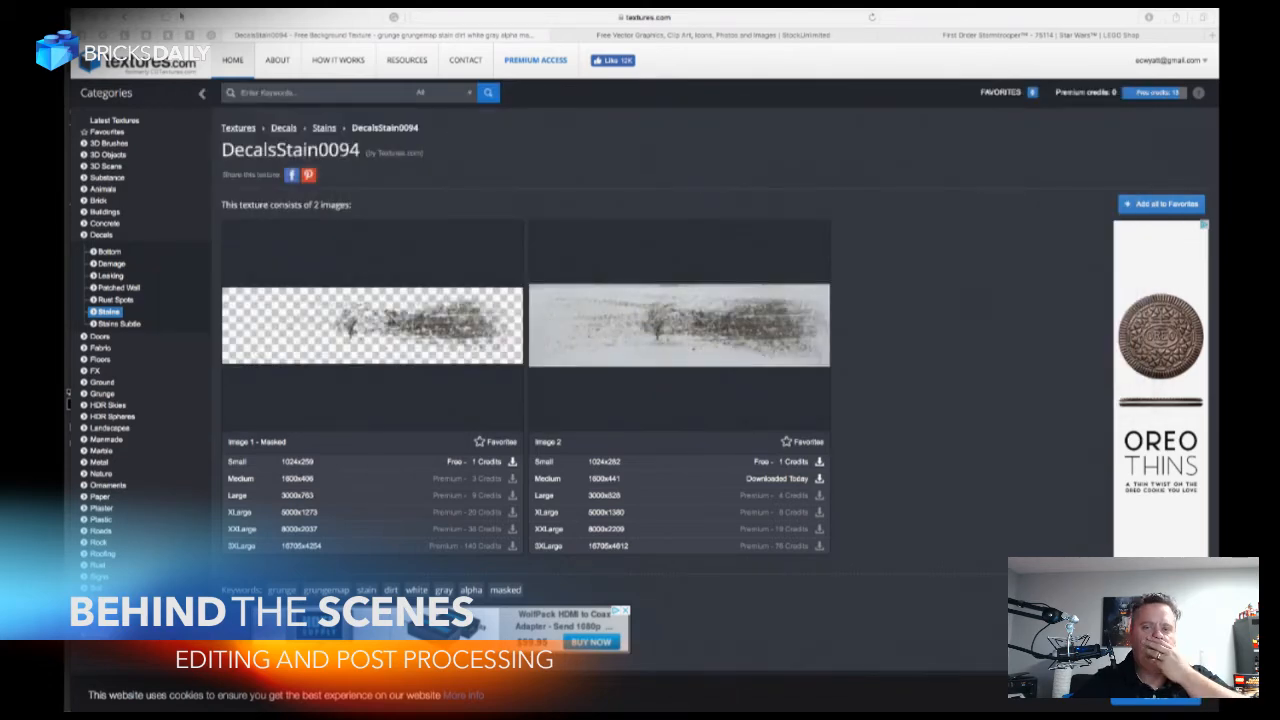
Browse the other stain decals and download the small 533x1024 masked image of the brown stain DecalsStain0023.
left_click(125, 17)
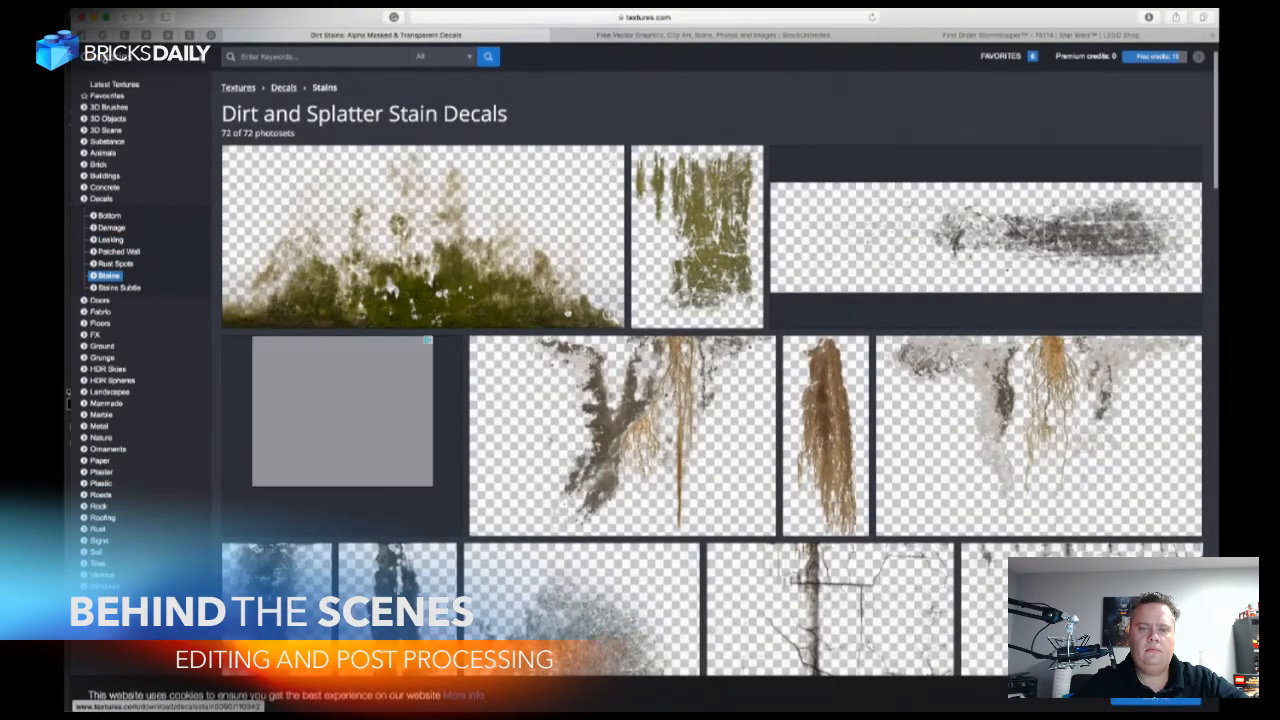
scroll(660, 352, "down", 10)
scroll(660, 350, "down", 6)
scroll(659, 352, "down", 4)
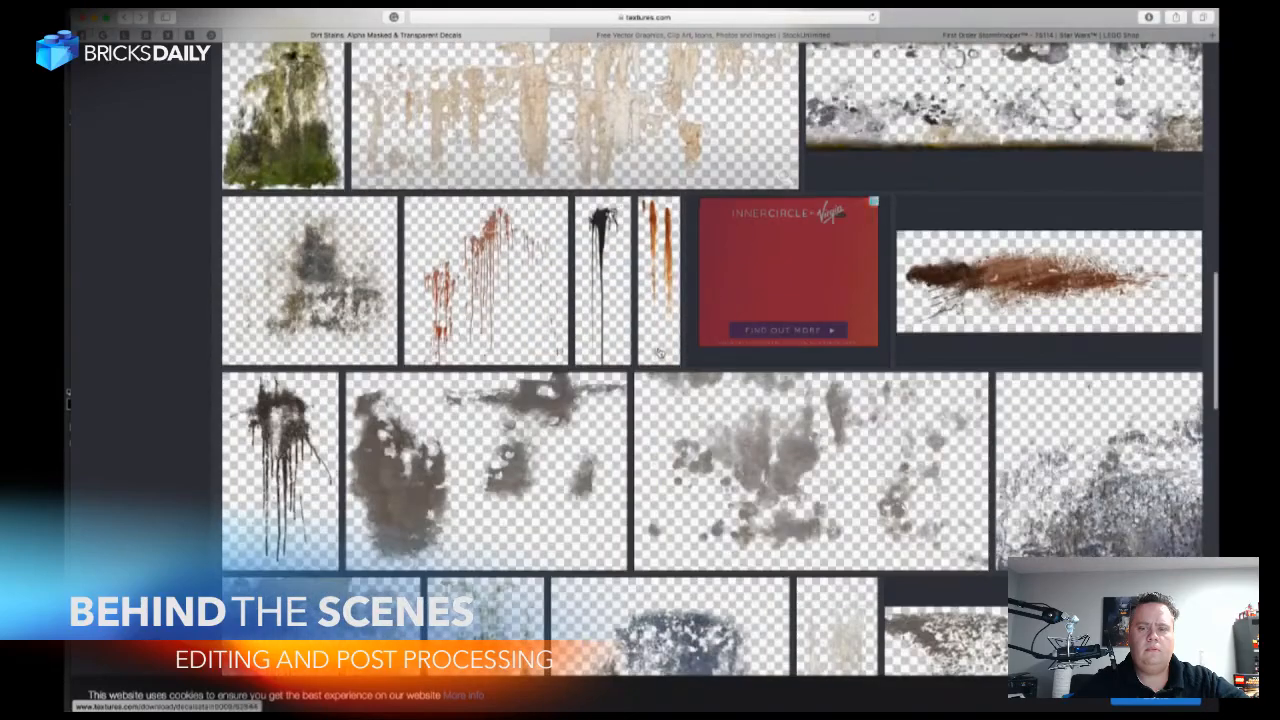
scroll(659, 352, "down", 6)
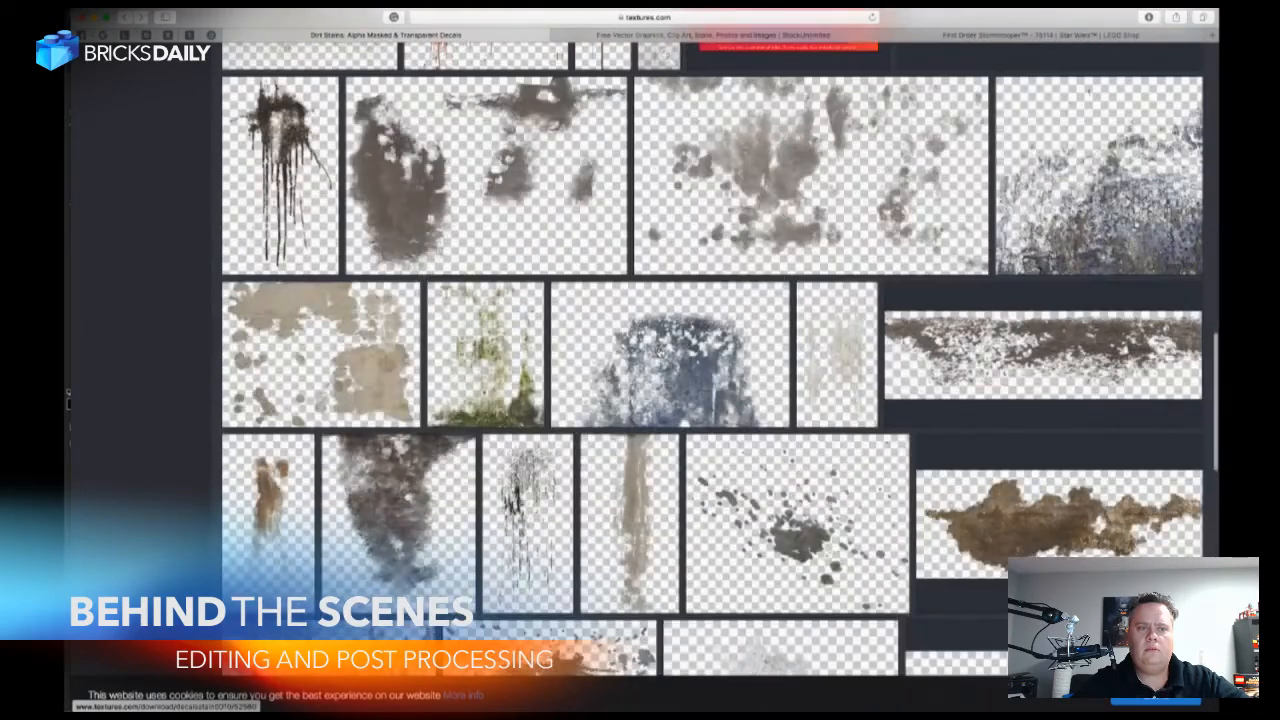
scroll(659, 352, "down", 7)
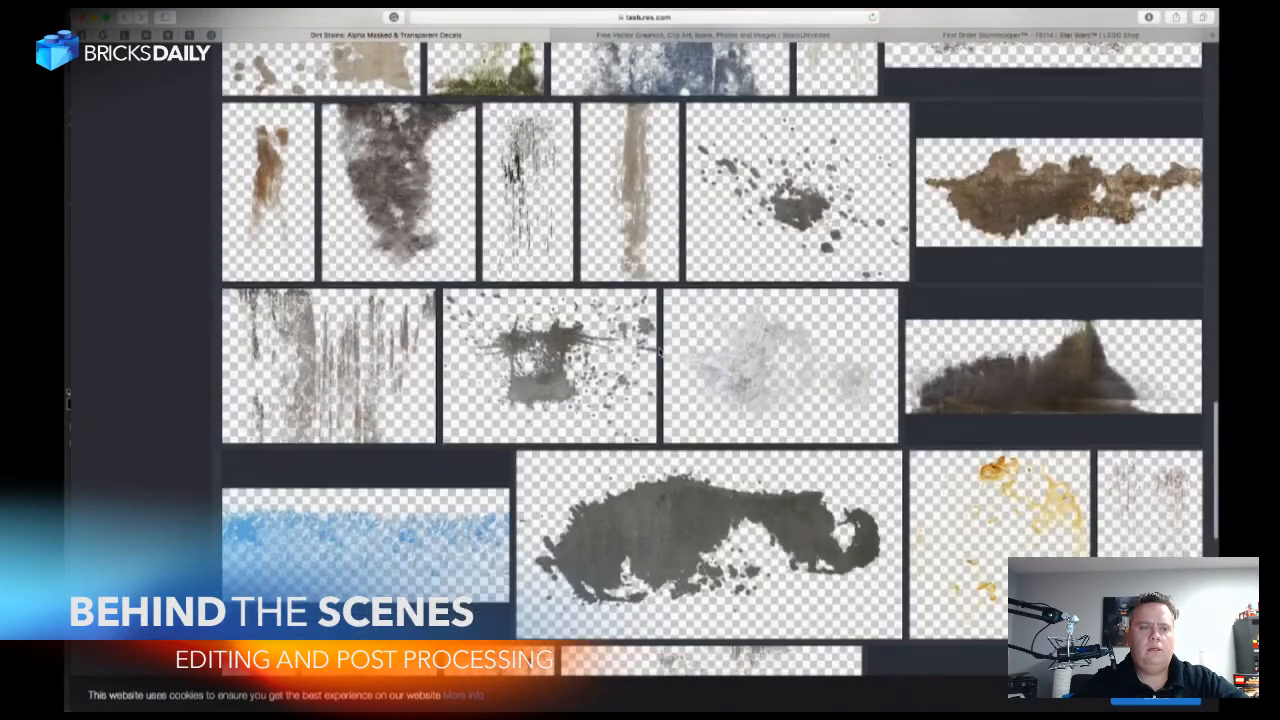
left_click(278, 199)
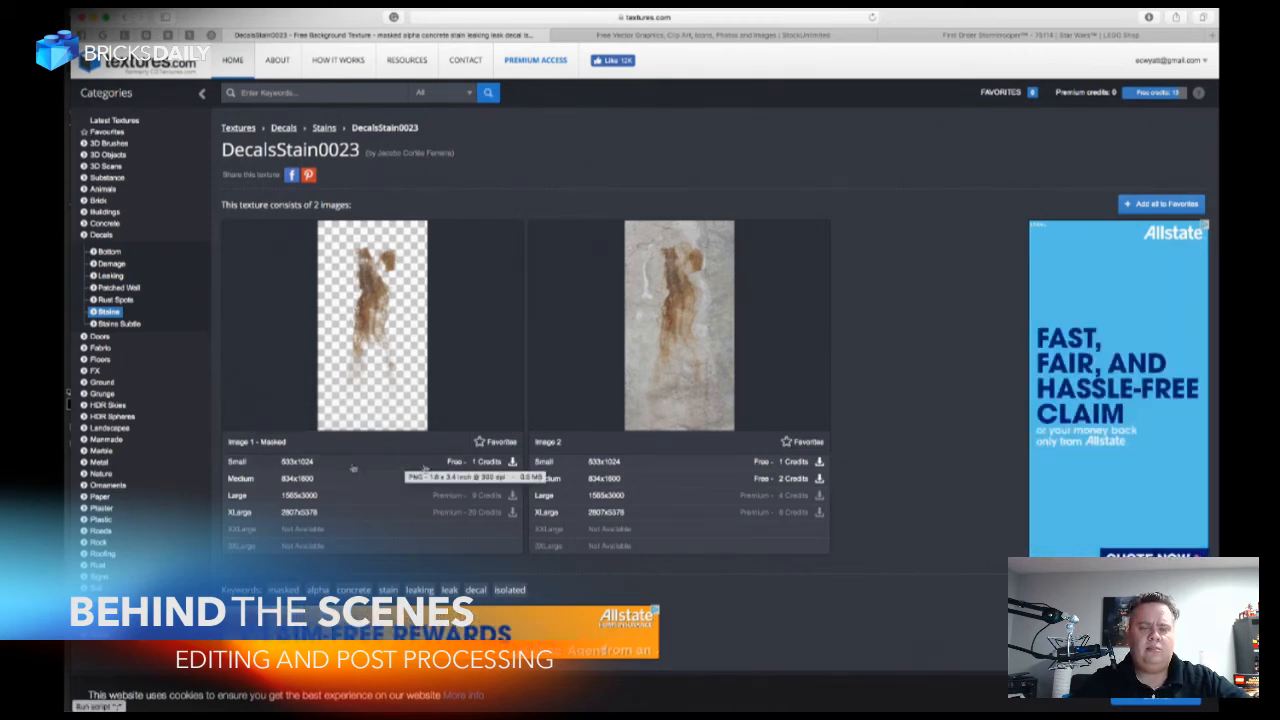
left_click(458, 465)
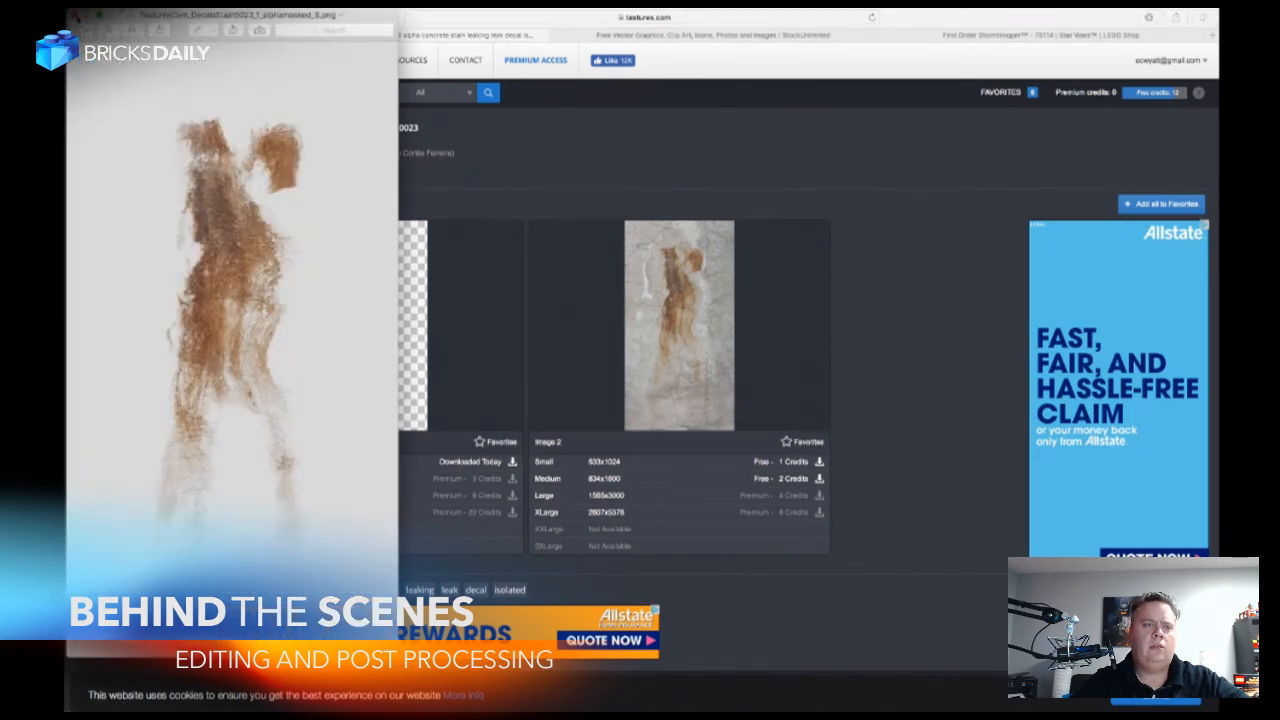
Close the preview of the brown stain DecalsStain0023 and switch back to the stormtrooper photo in Photoshop.
left_click_drag(117, 17, 410, 33)
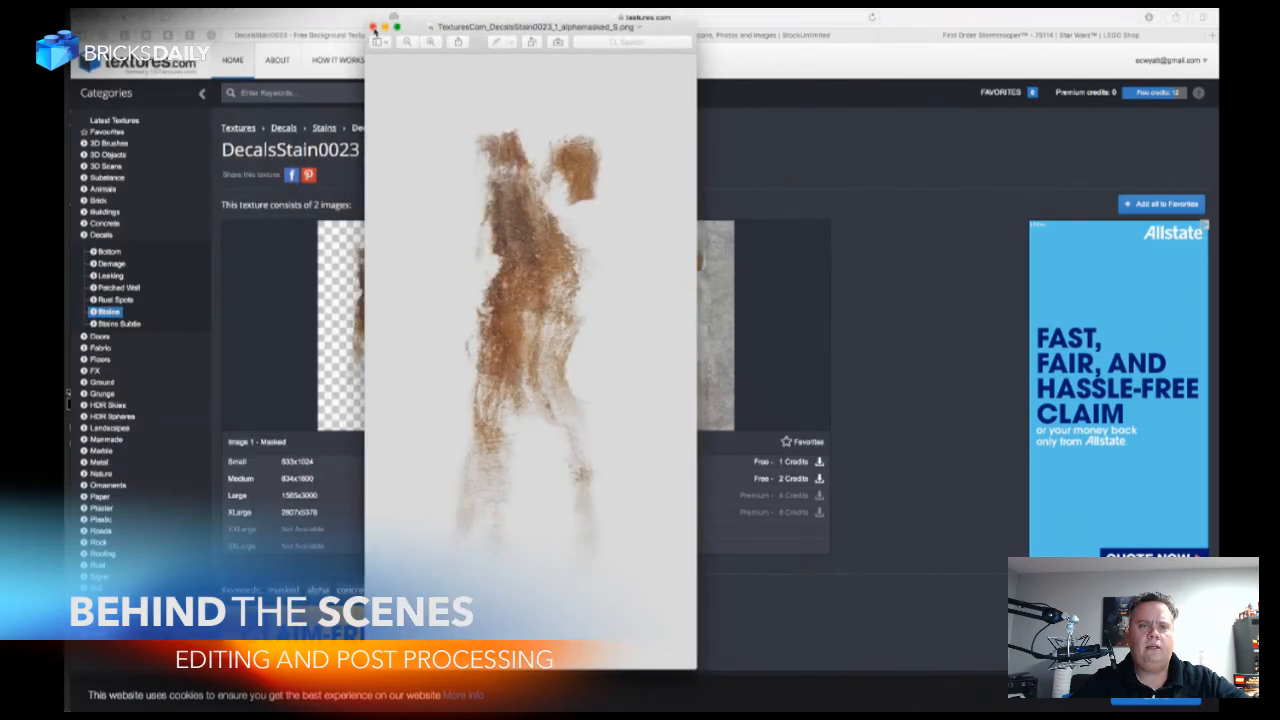
left_click(373, 27)
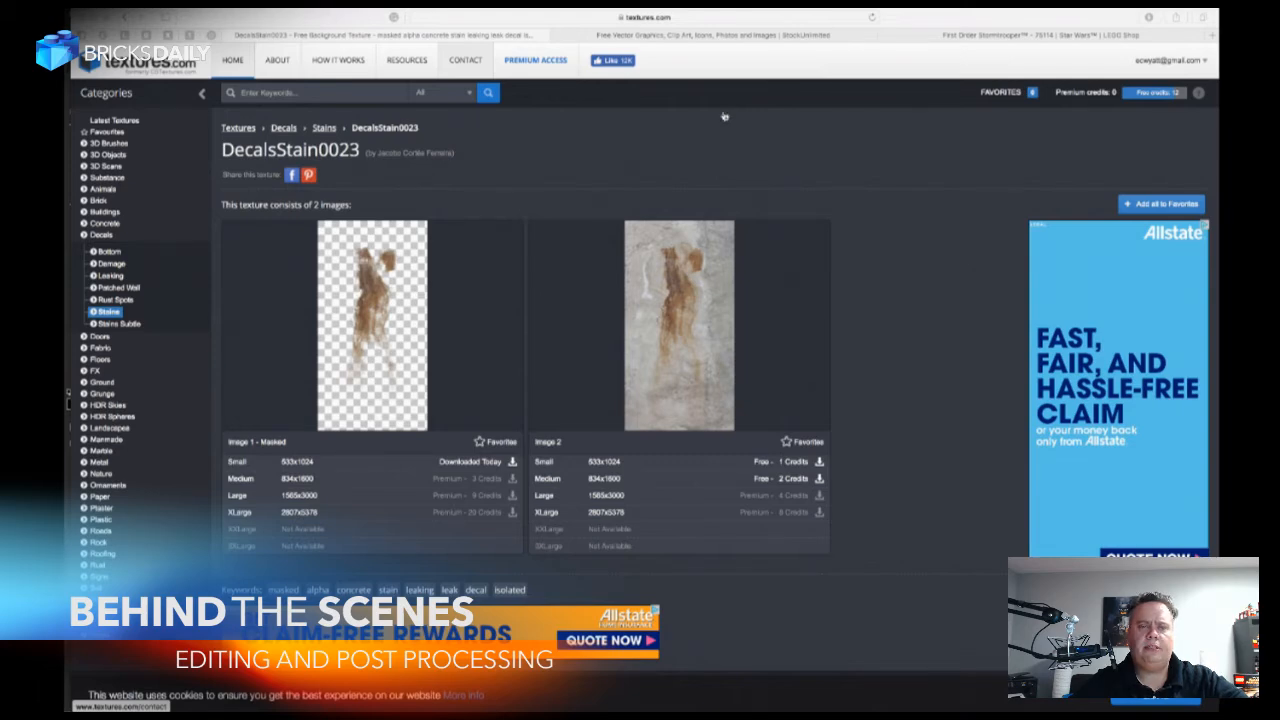
key("super+Tab")
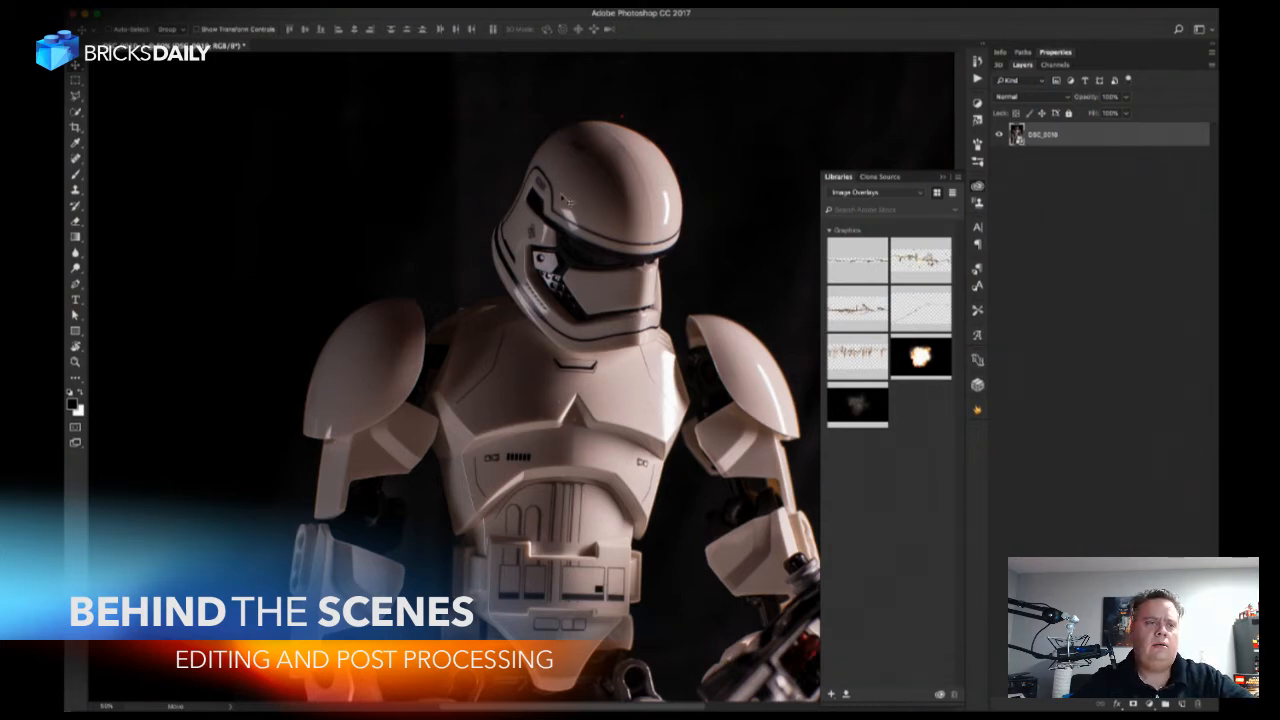
Place the downloaded TexturesCom_DecalsStain0094_1_M.jpg from the Downloads folder as an embedded image in the stormtrooper photo.
left_click(173, 4)
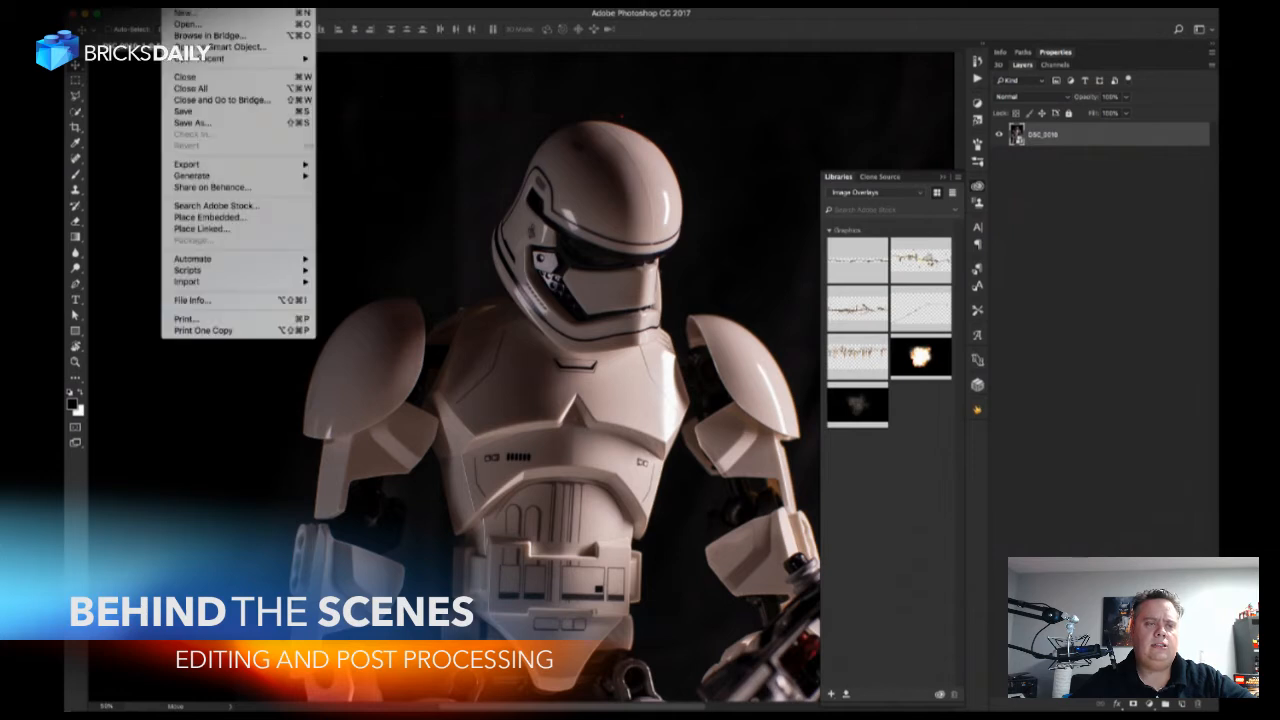
left_click(220, 218)
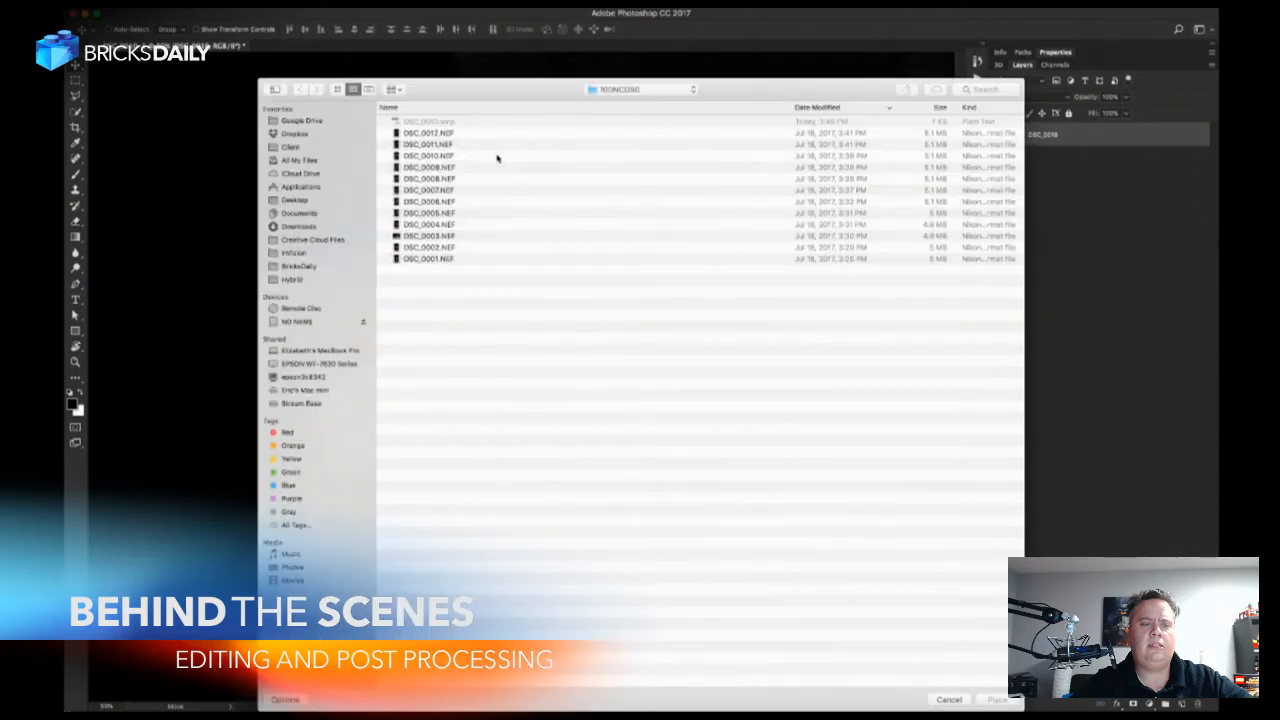
left_click(298, 226)
left_click(421, 125)
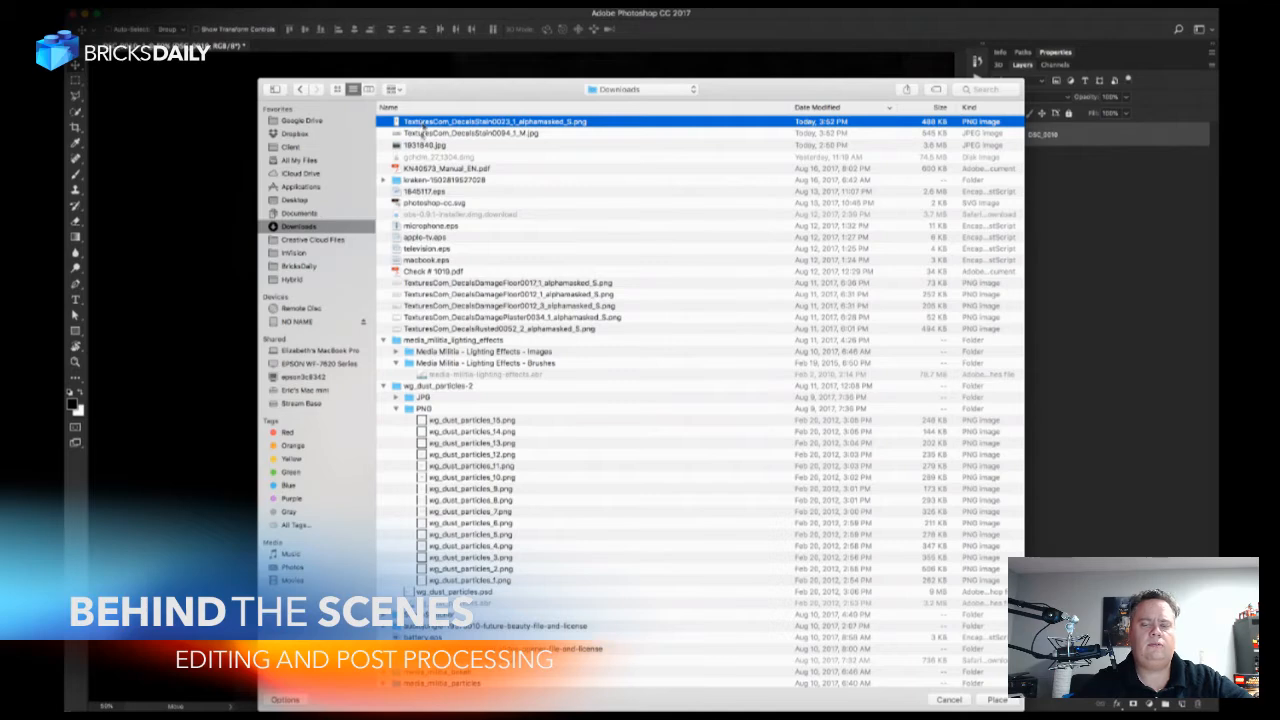
left_click(423, 134)
double_click(421, 134)
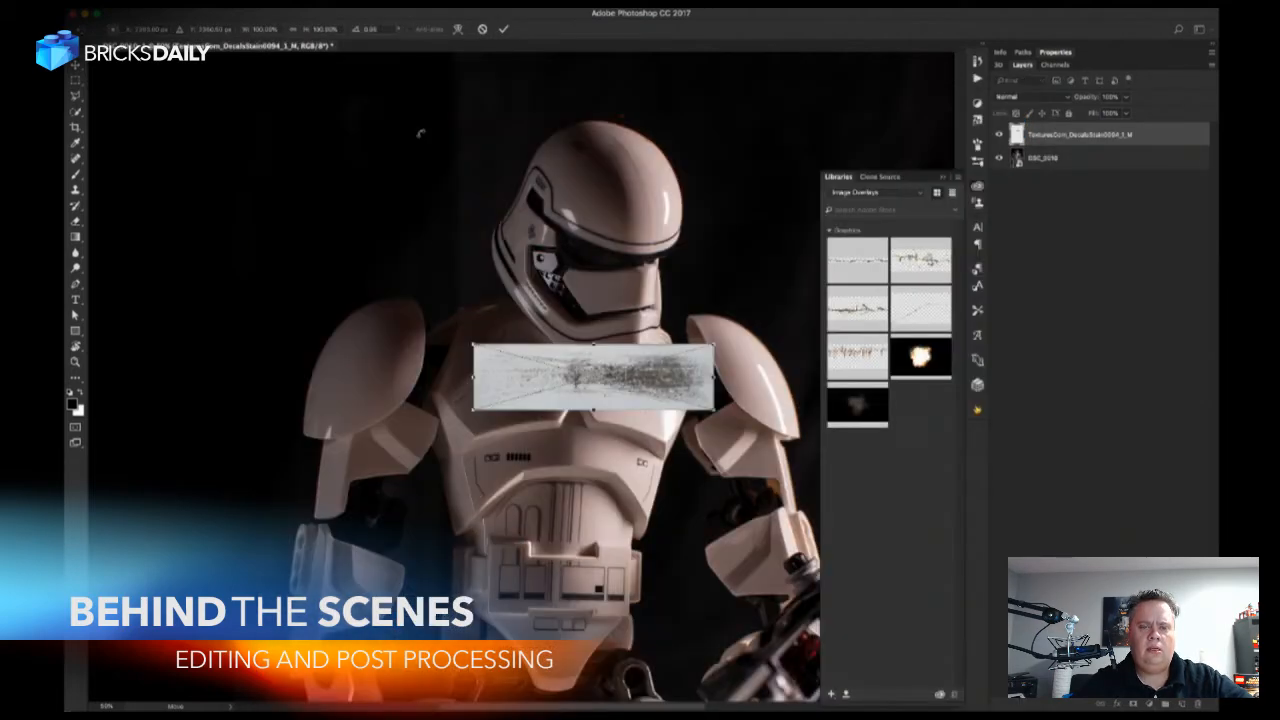
Rotate the stain image to about -41° and move it over the shoulder armor on the photo's left side.
left_click_drag(739, 323, 568, 251)
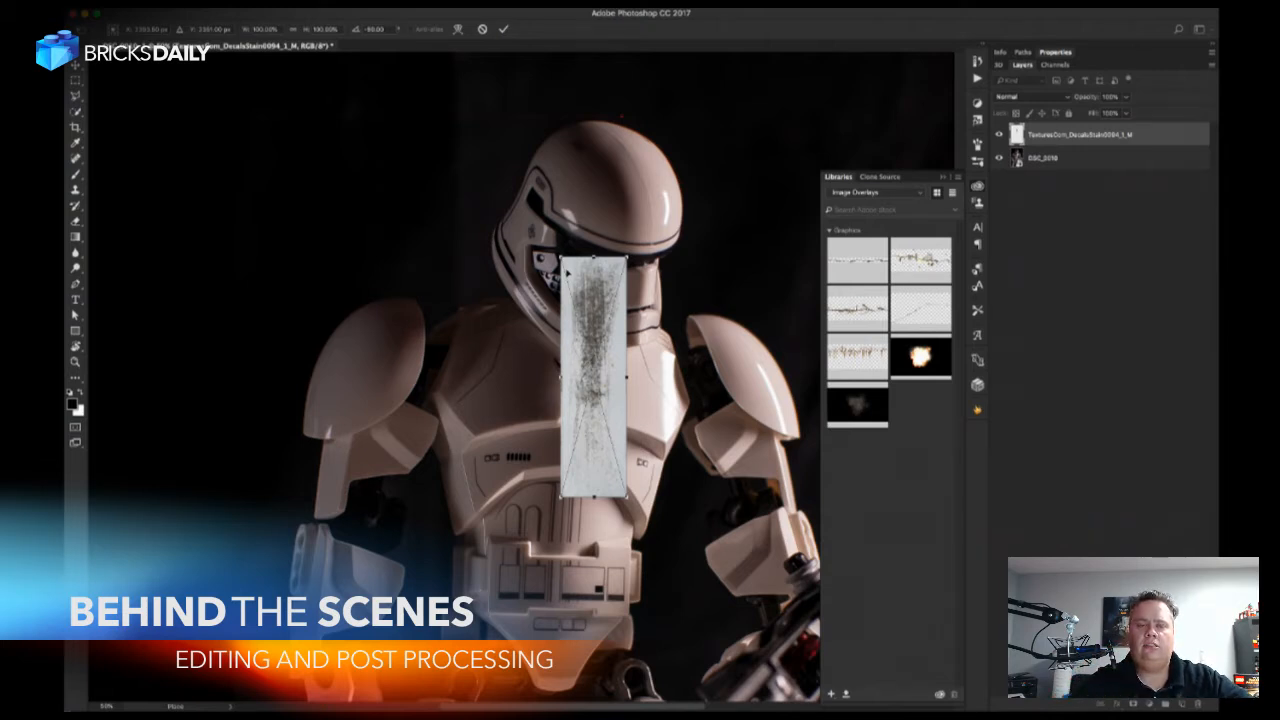
key("Return")
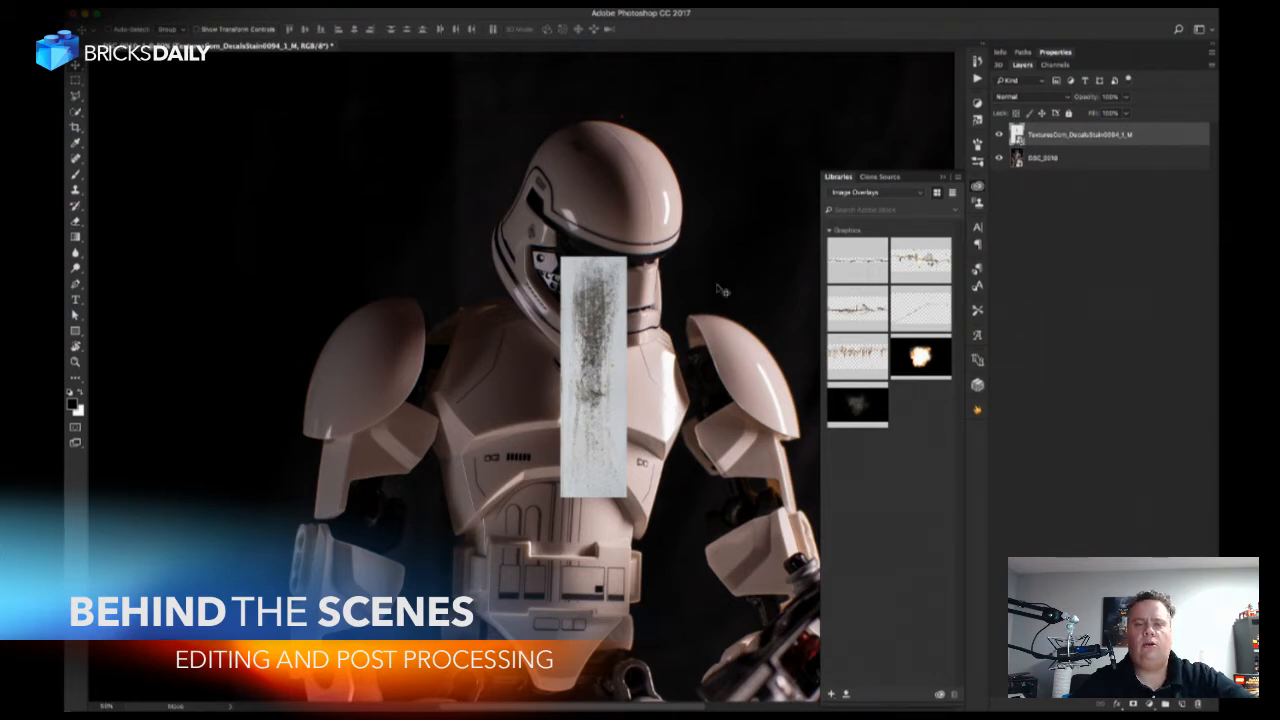
key("ctrl+t")
left_click_drag(623, 222, 727, 304)
left_click_drag(637, 311, 469, 297)
left_click_drag(418, 334, 349, 330)
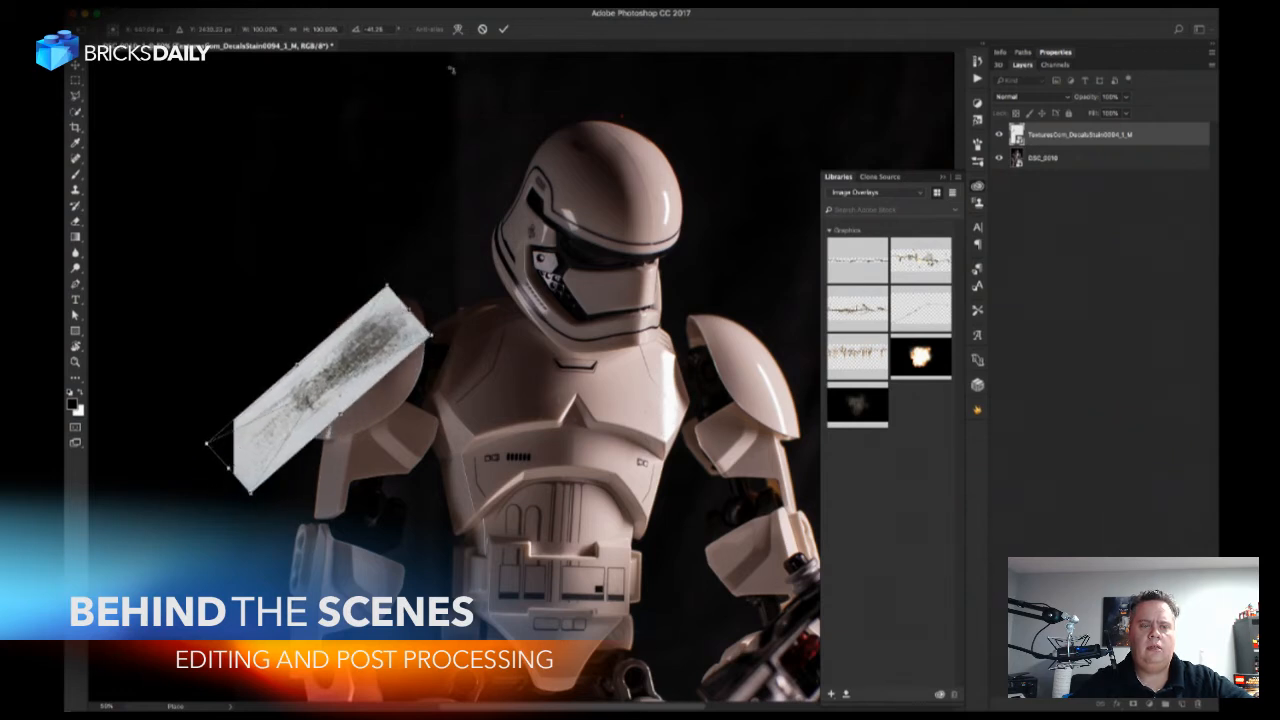
Warp the stain image so that it bends down along the curve of the shoulder armor.
left_click(459, 30)
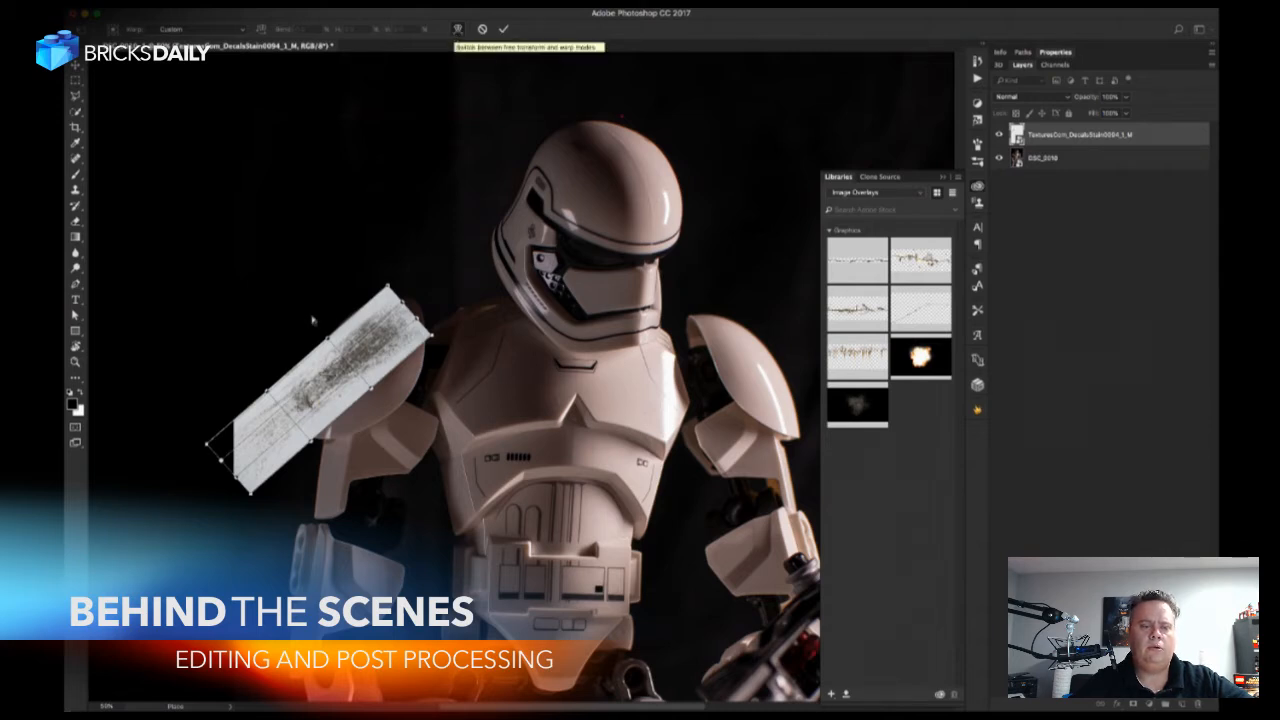
left_click_drag(251, 497, 333, 566)
left_click_drag(208, 445, 261, 556)
left_click_drag(262, 490, 298, 506)
left_click_drag(332, 568, 354, 583)
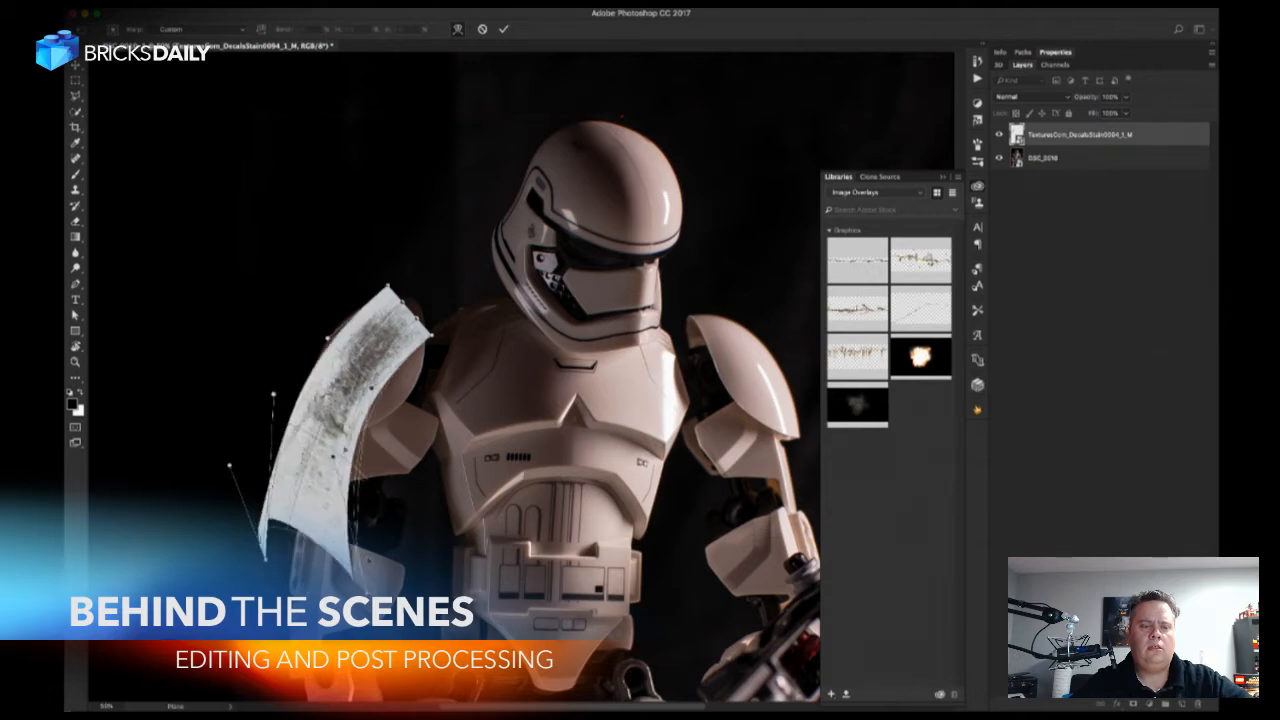
left_click_drag(327, 450, 333, 457)
left_click_drag(331, 375, 308, 366)
mouse_move(348, 406)
left_mouse_down()
mouse_move(323, 399)
mouse_move(335, 412)
left_mouse_up()
Shorten the warped stain with Free Transform and fit it over the shoulder armor.
left_click(458, 29)
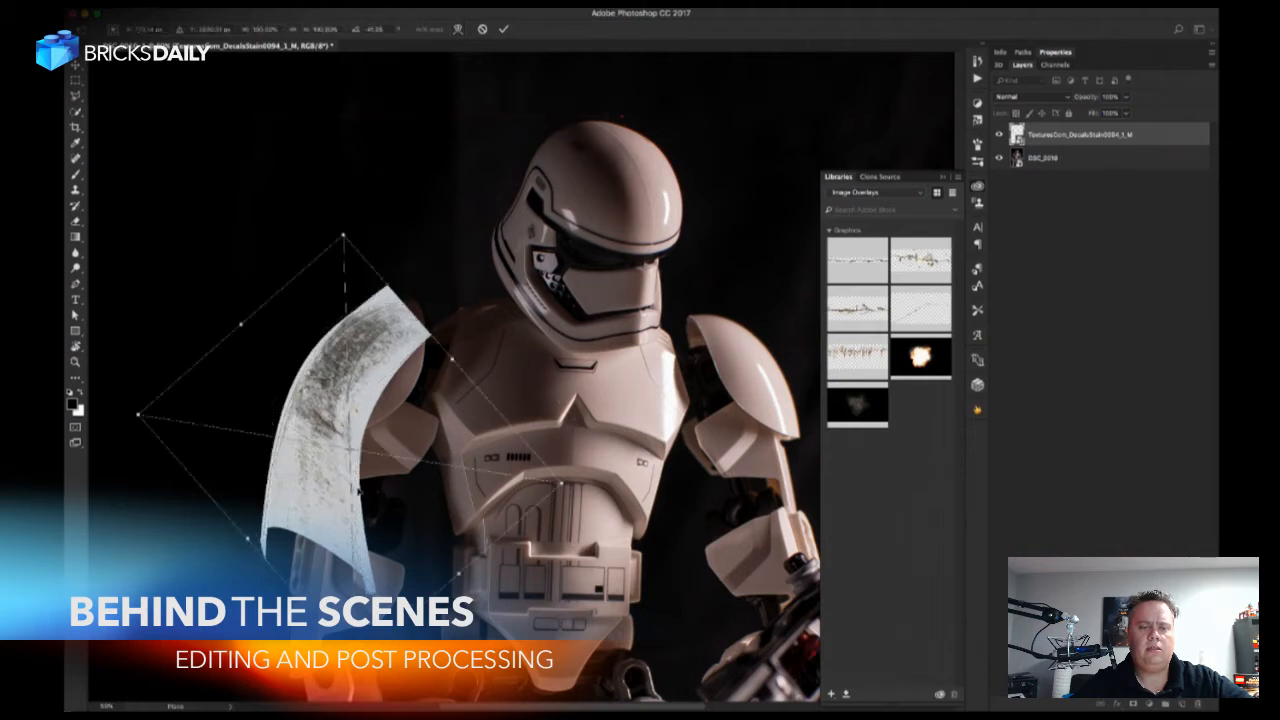
left_click_drag(356, 662, 352, 527)
left_click_drag(336, 360, 345, 375)
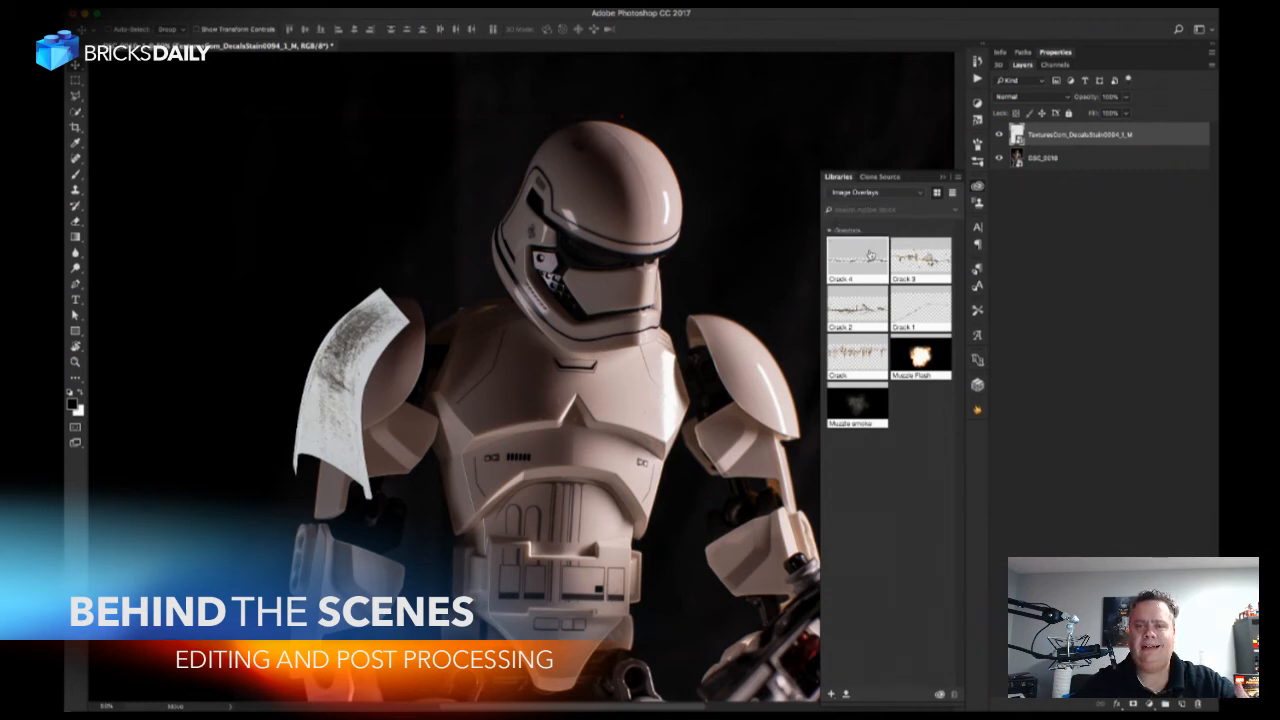
Set the stain layer's blend mode to Multiply and nudge its position on the shoulder.
left_click(1050, 98)
left_click(1045, 130)
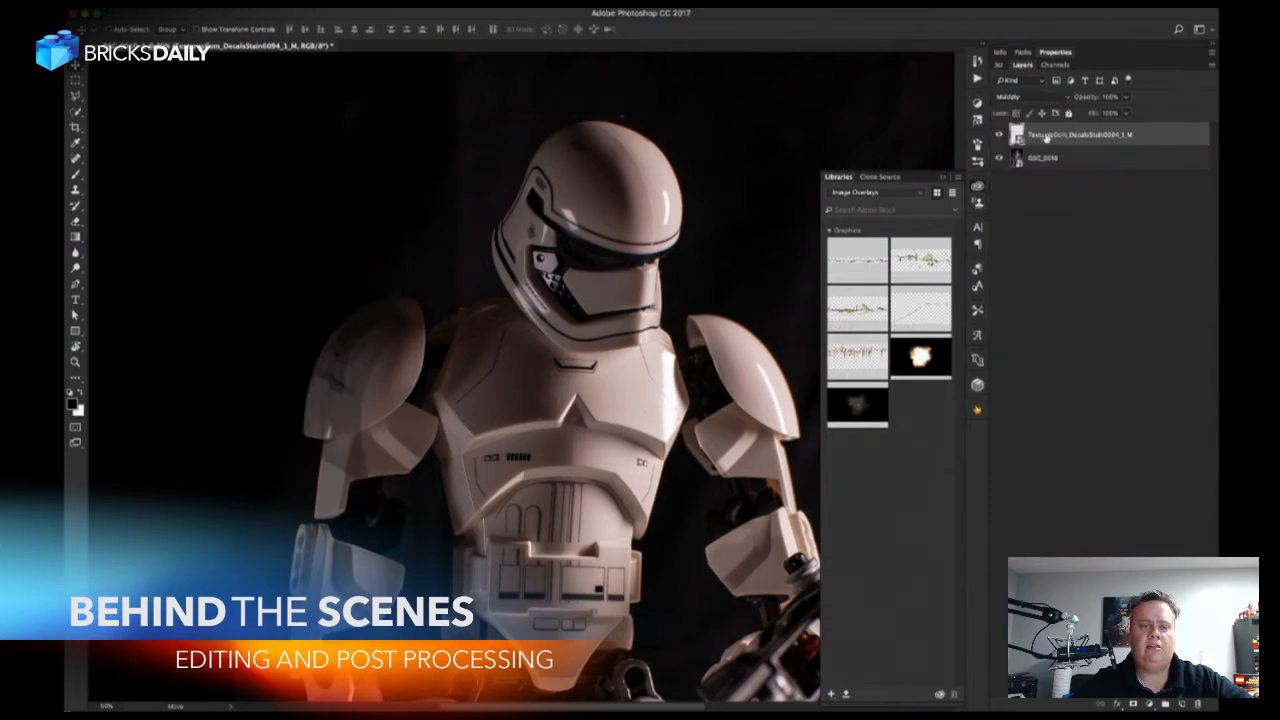
left_click_drag(388, 364, 393, 369)
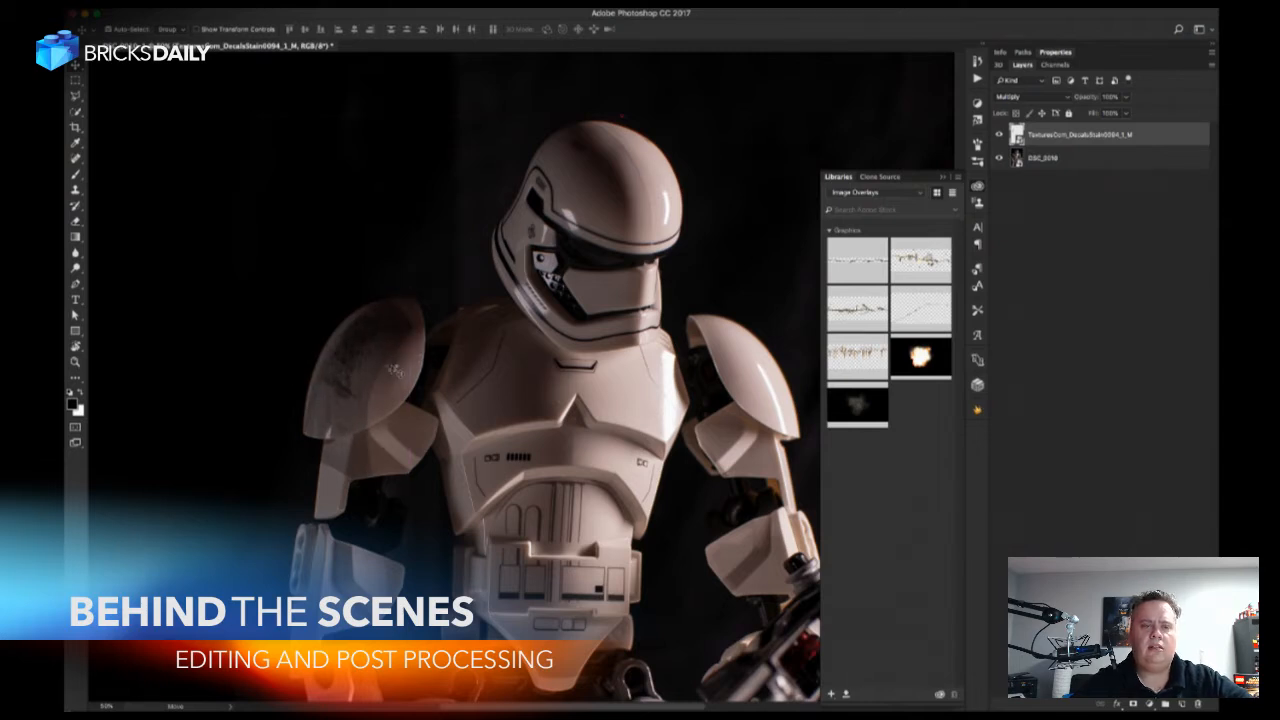
Apply Levels to the stain layer with the white input at 195 and slightly lightened midtones.
key("ctrl+l")
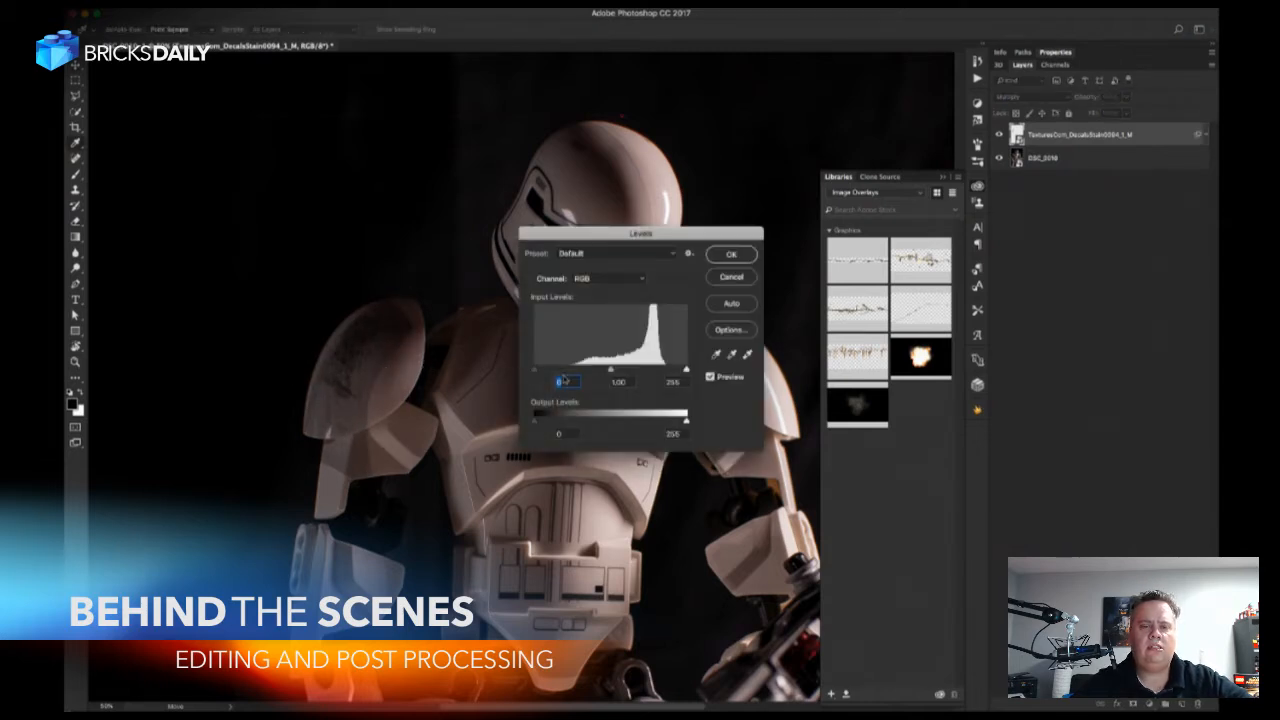
left_click_drag(686, 370, 652, 372)
key("Tab")
key("Tab")
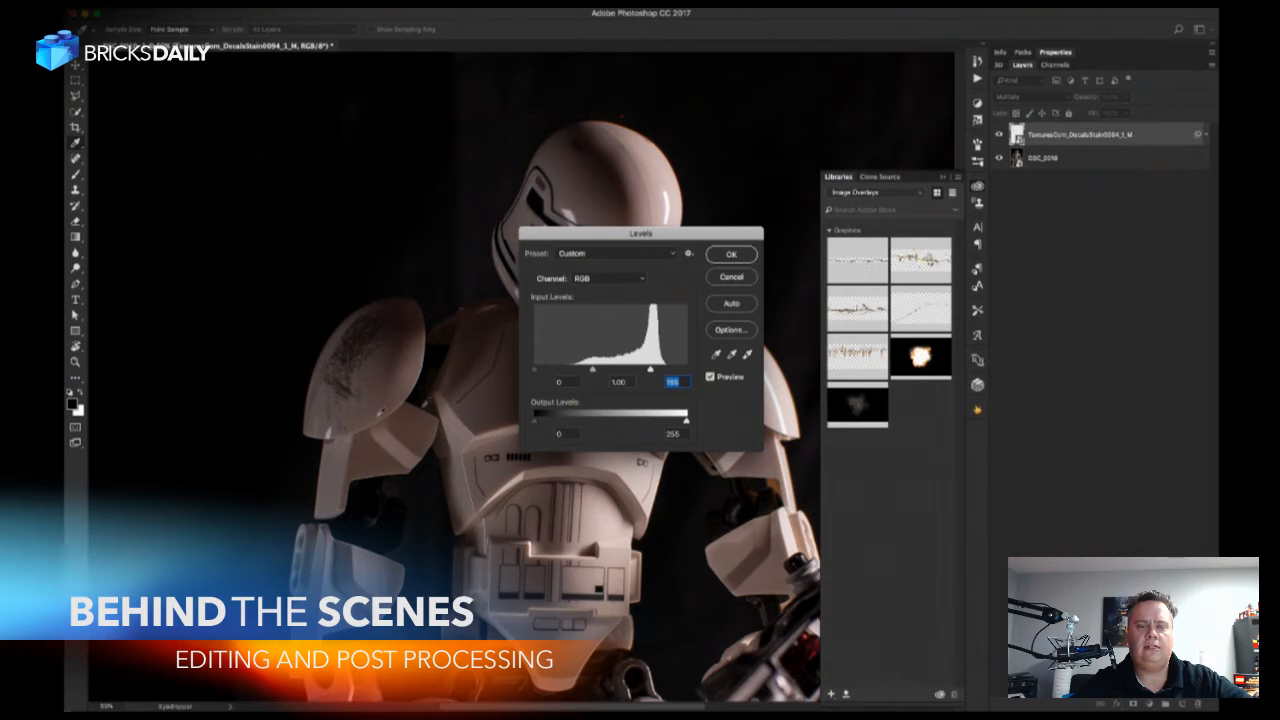
left_click_drag(595, 371, 588, 374)
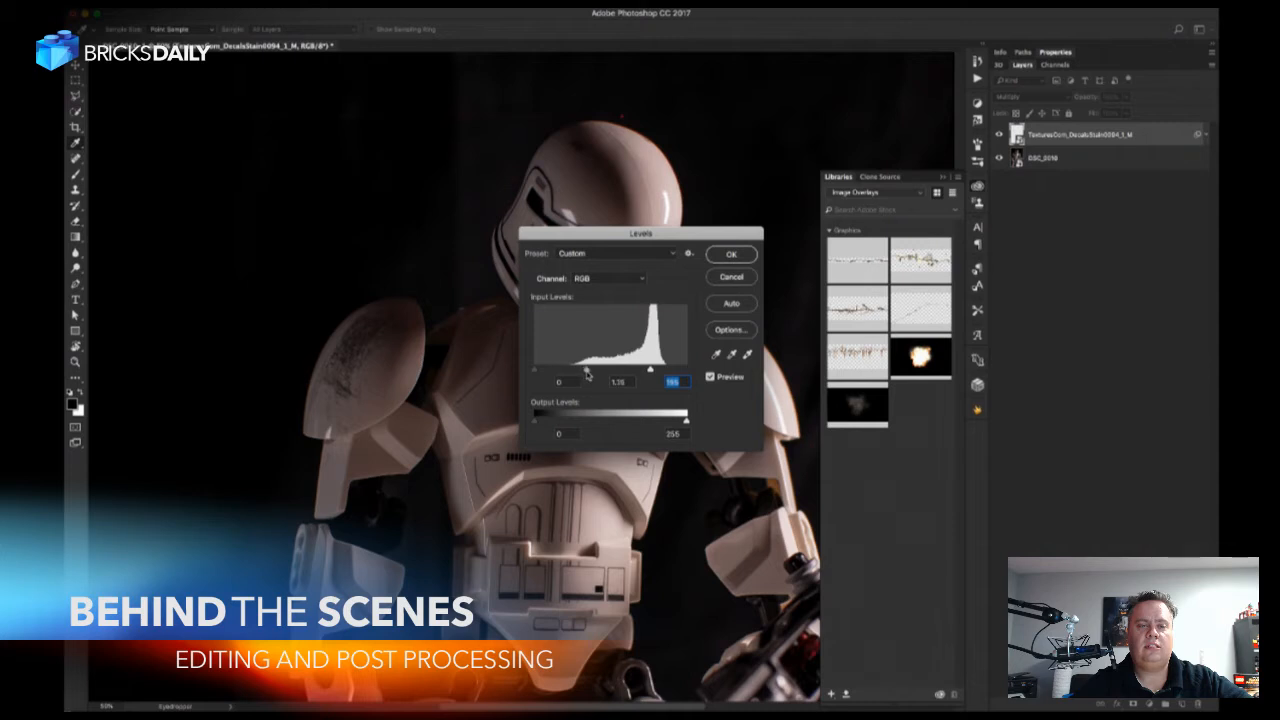
left_click(731, 254)
Nudge the stain on the shoulder and fine-tune the white input of its Levels smart filter.
left_click_drag(440, 404, 431, 409)
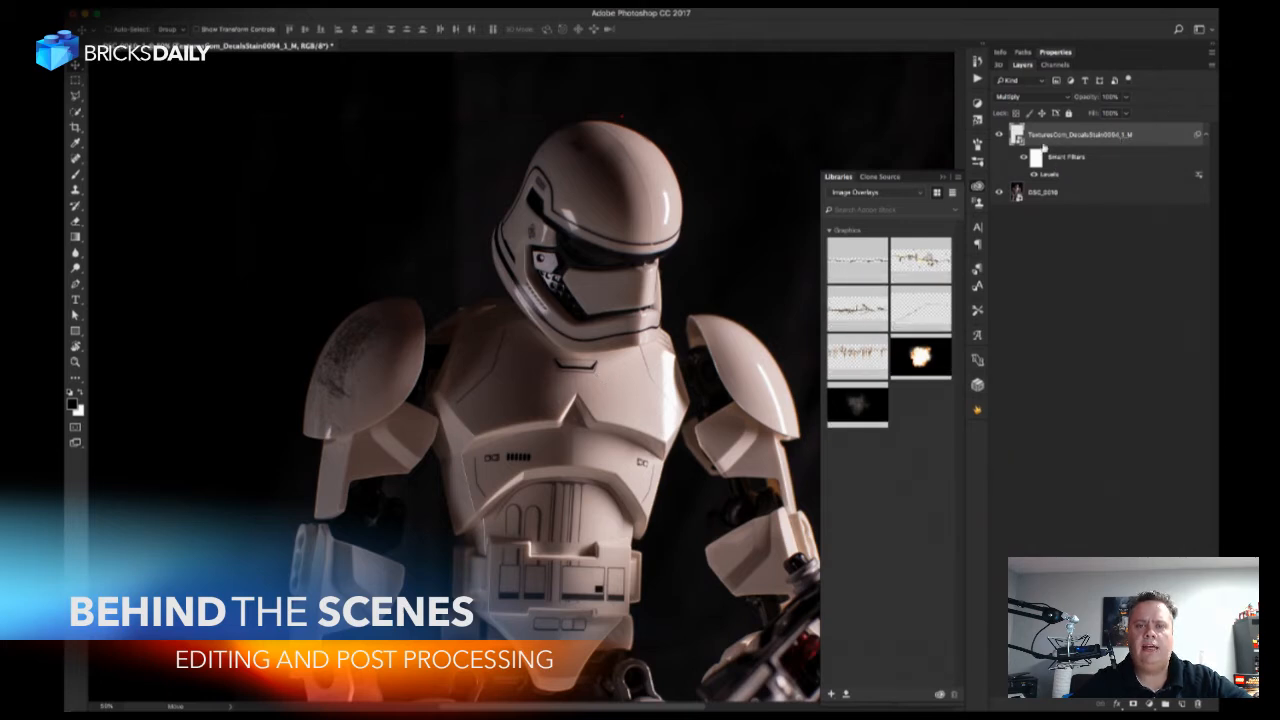
double_click(1044, 176)
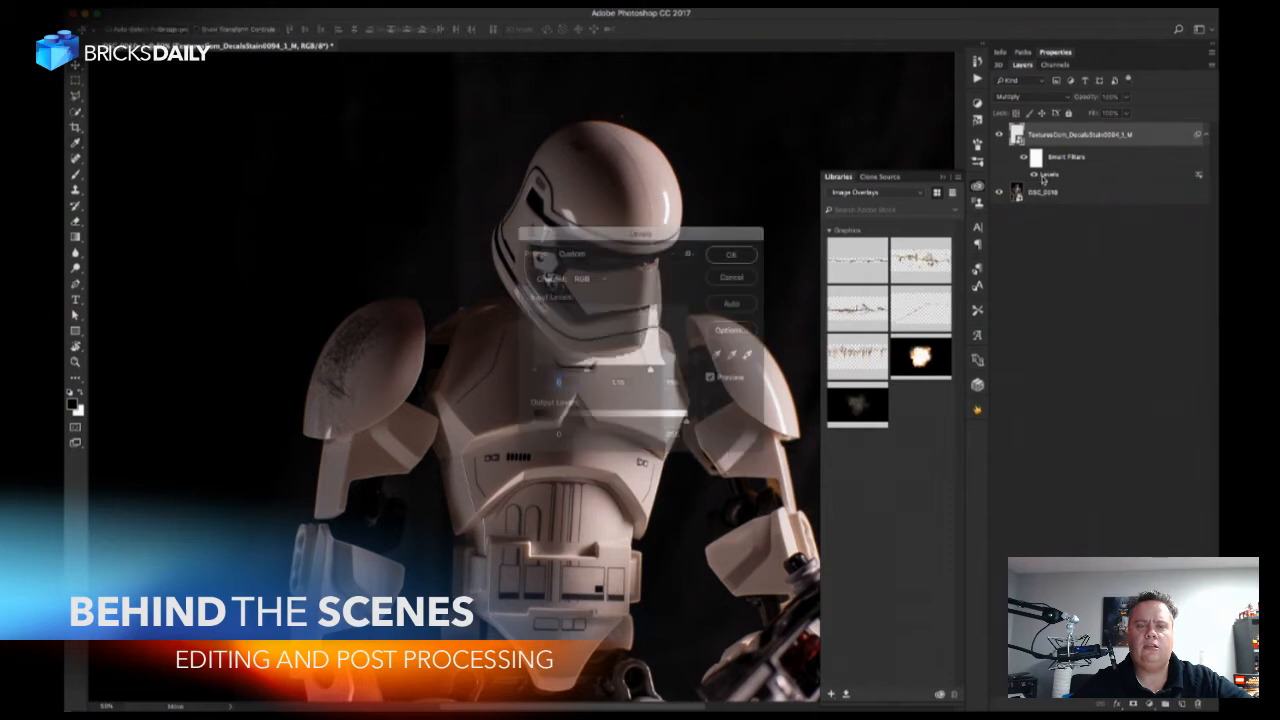
left_click_drag(651, 370, 653, 372)
left_click(725, 256)
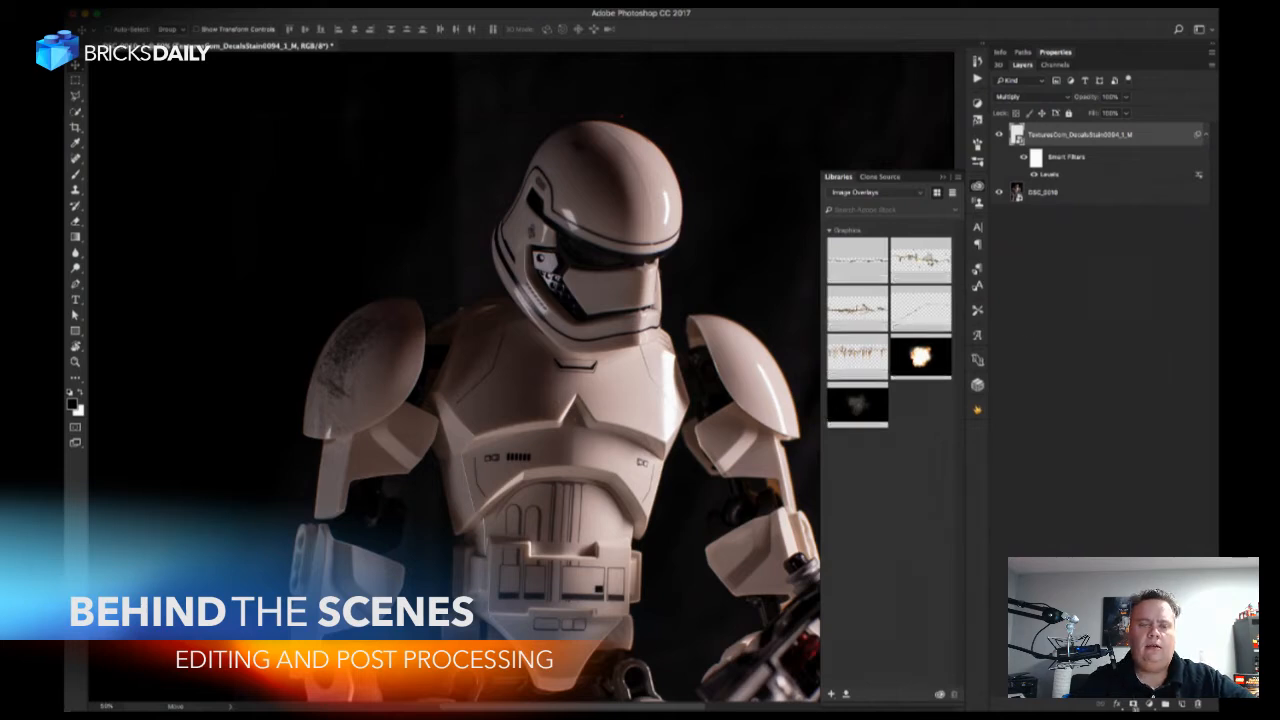
Add a layer mask to the stain layer and paint black over the texture spilling below the shoulder armor, adjusting the brush.
left_click(1133, 704)
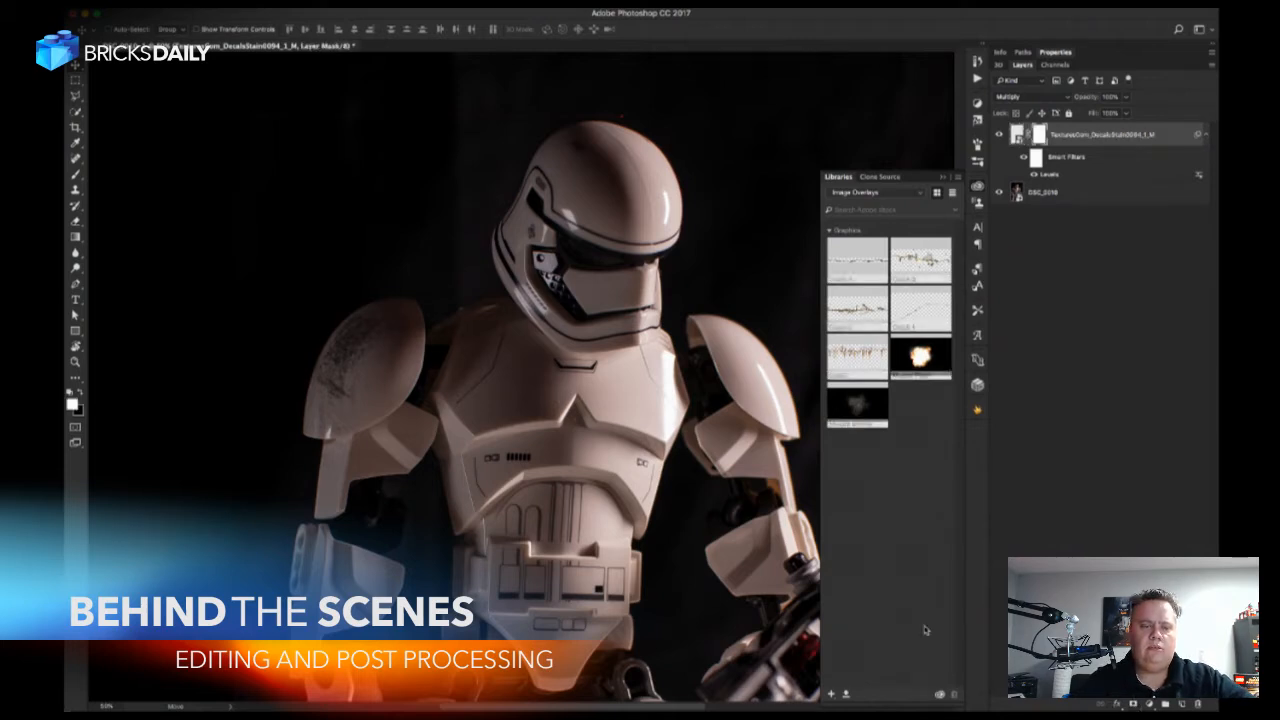
key("b")
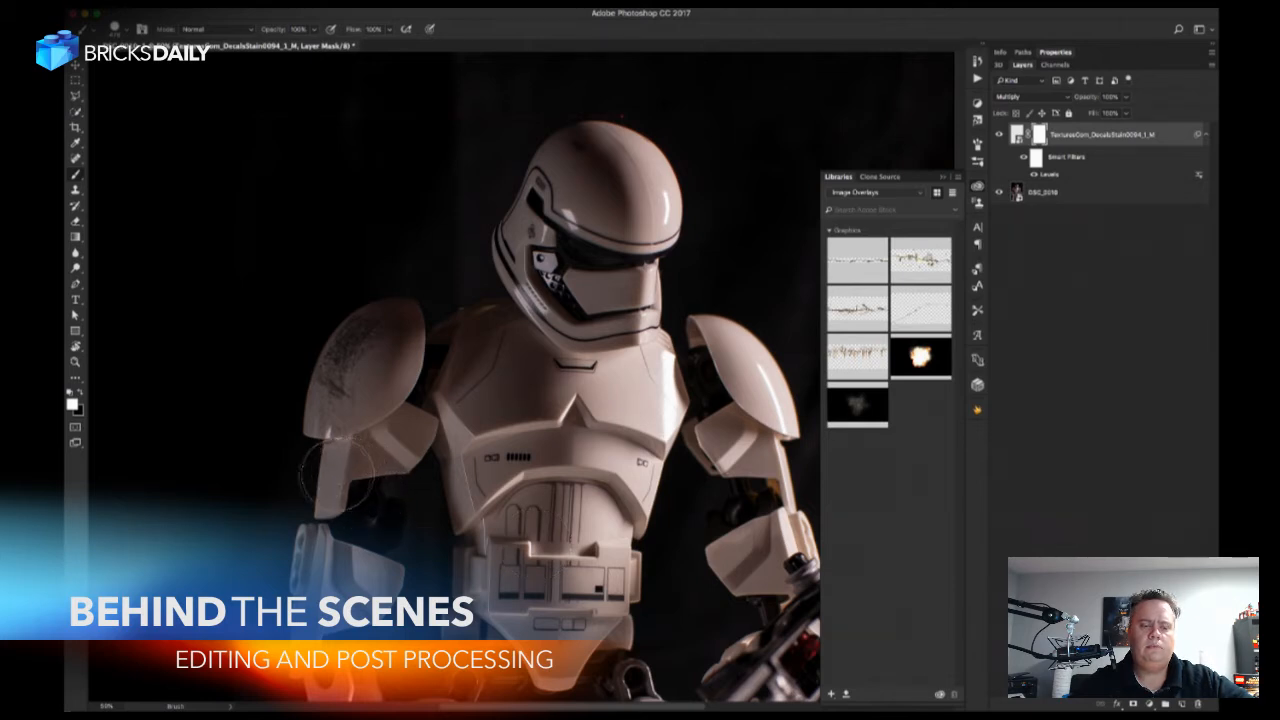
key("x")
mouse_move(322, 472)
left_mouse_down()
mouse_move(305, 485)
mouse_move(372, 492)
mouse_move(356, 473)
mouse_move(312, 476)
left_mouse_up()
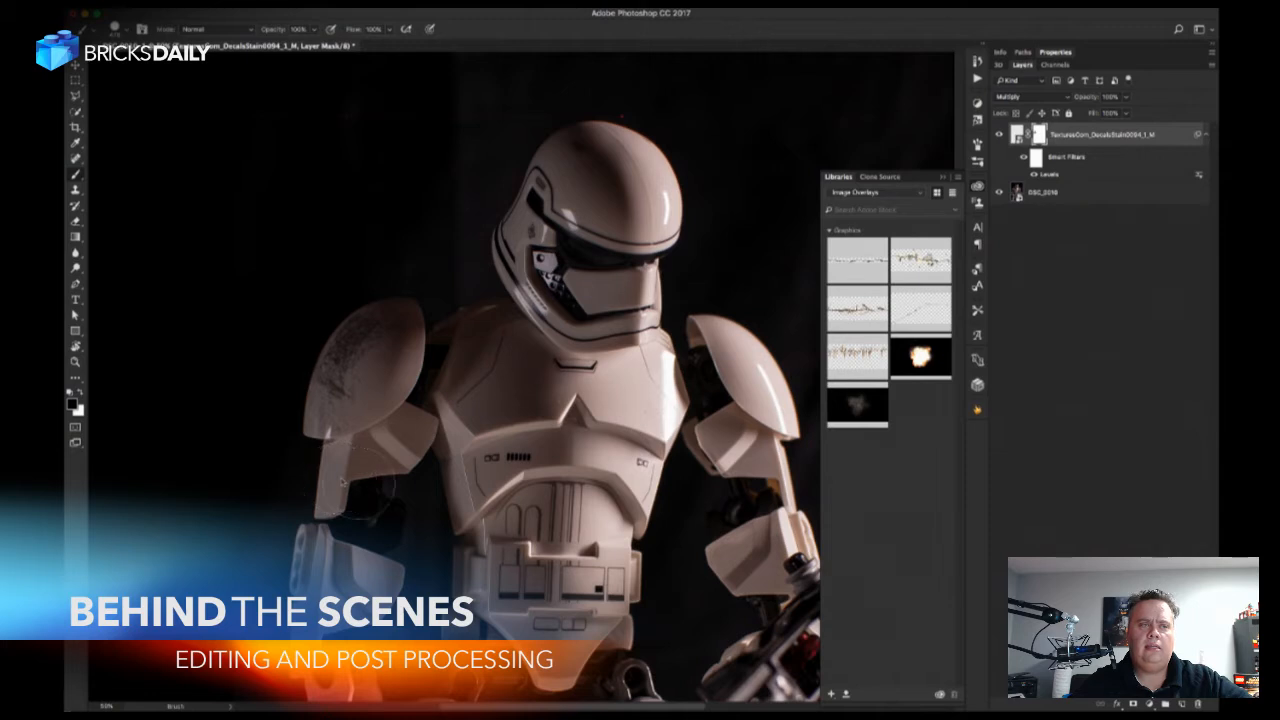
right_click(377, 480)
left_click(466, 460)
key("Return")
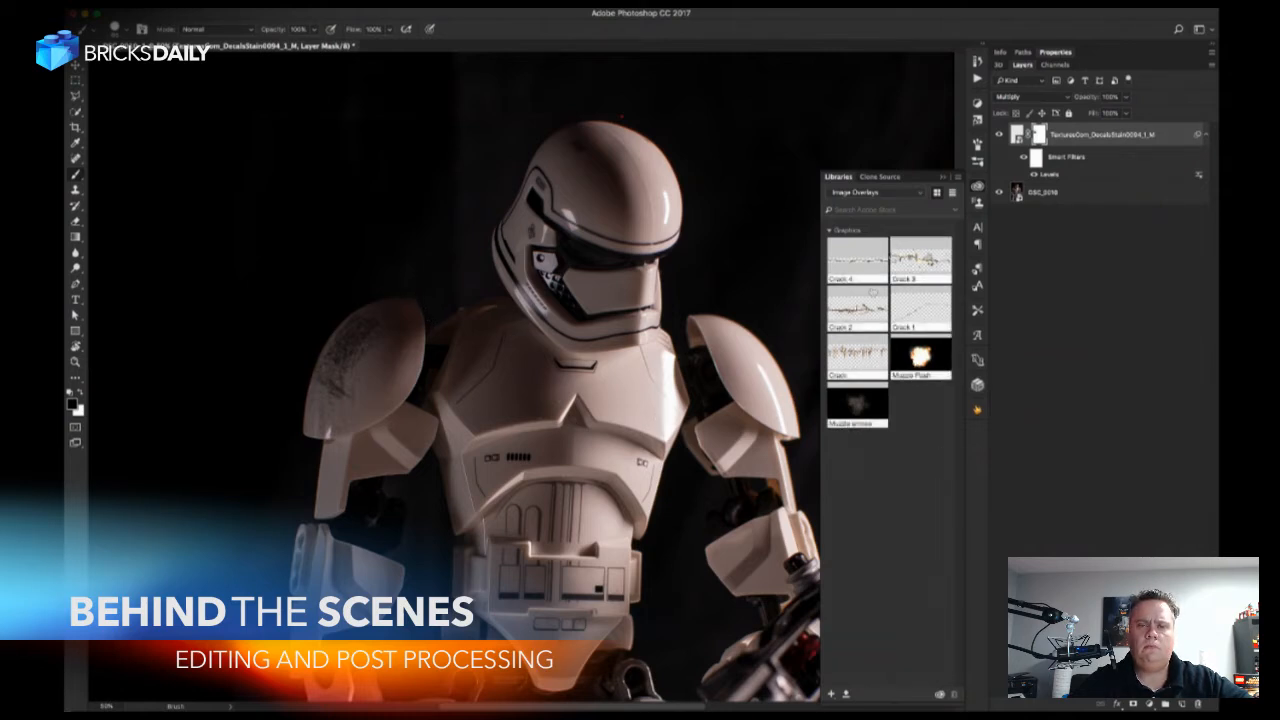
Show the Lego Assets library and place its blood graphic on the stormtrooper's chest.
left_click(879, 192)
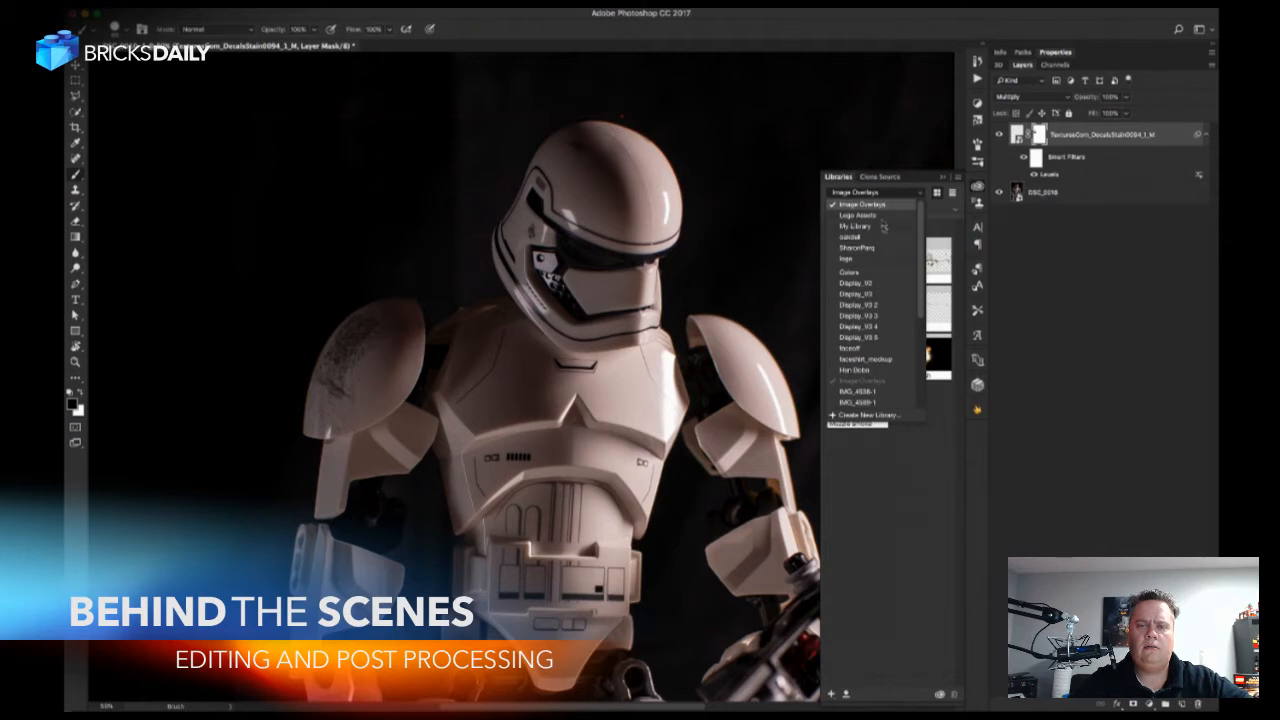
left_click(881, 217)
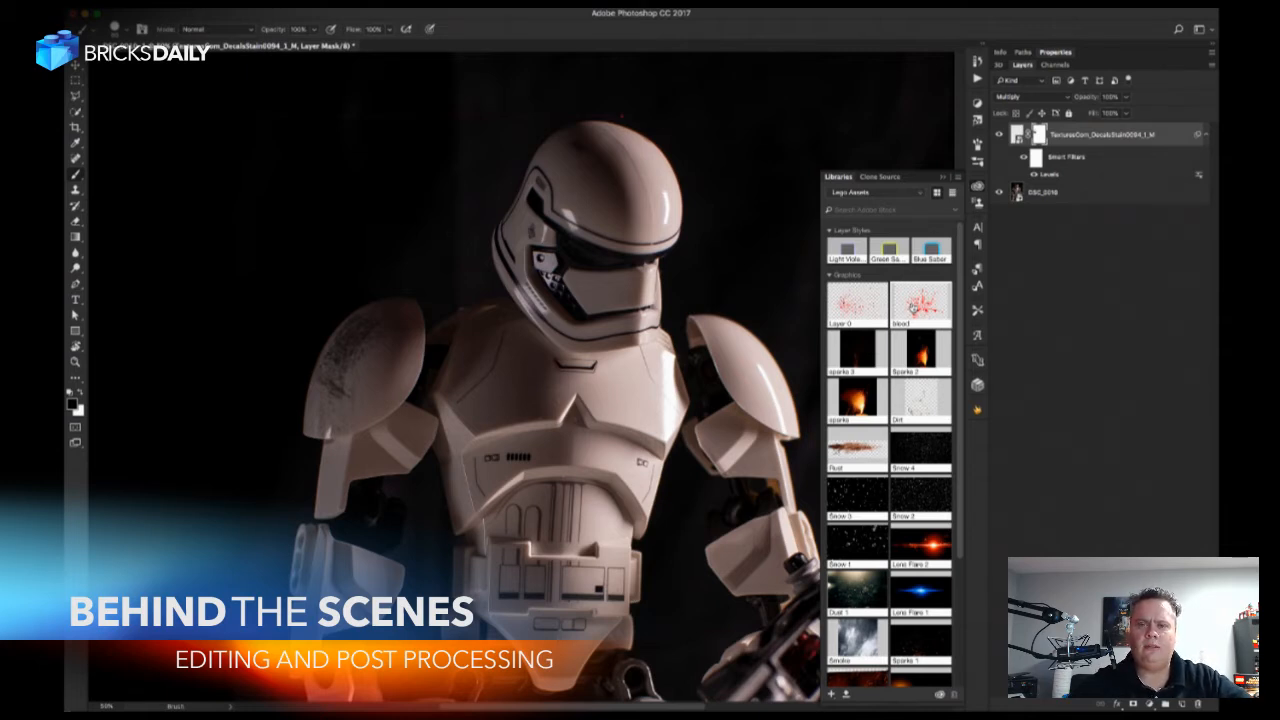
left_click_drag(916, 313, 626, 378)
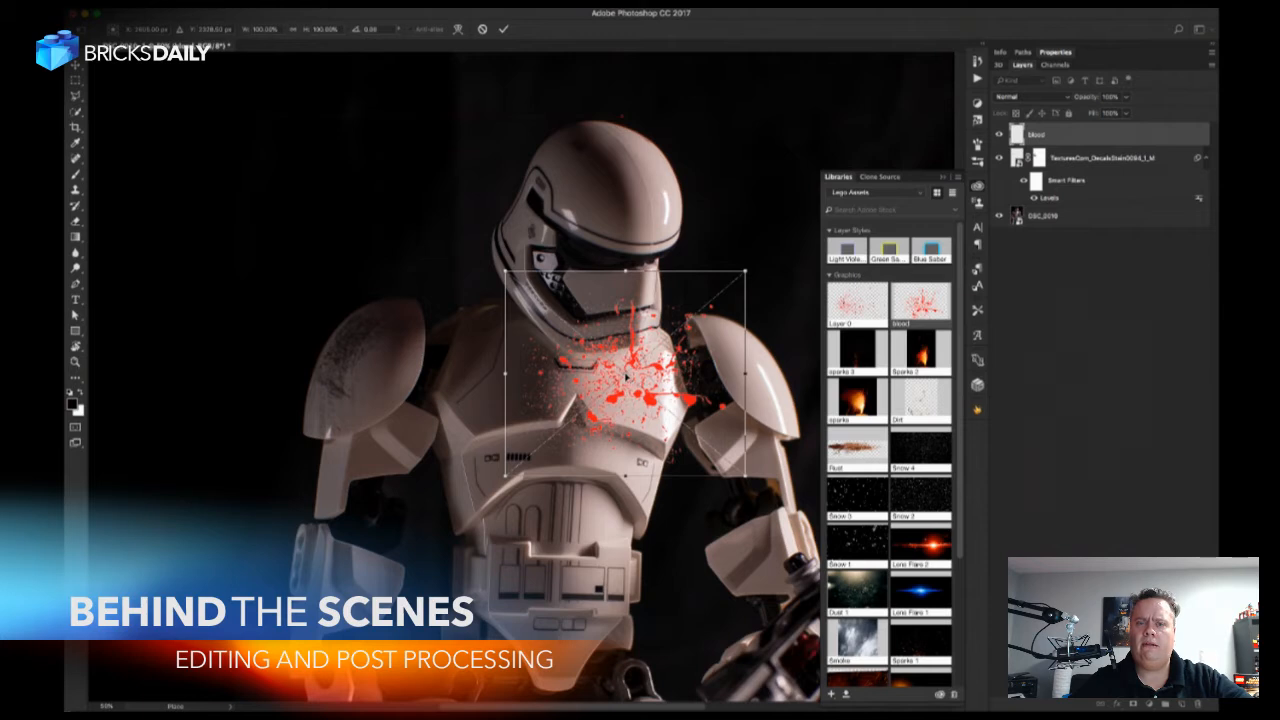
Rotate the blood splatter, scale it down and fit it over the brightly lit side of the chest plate.
left_click_drag(764, 240, 682, 464)
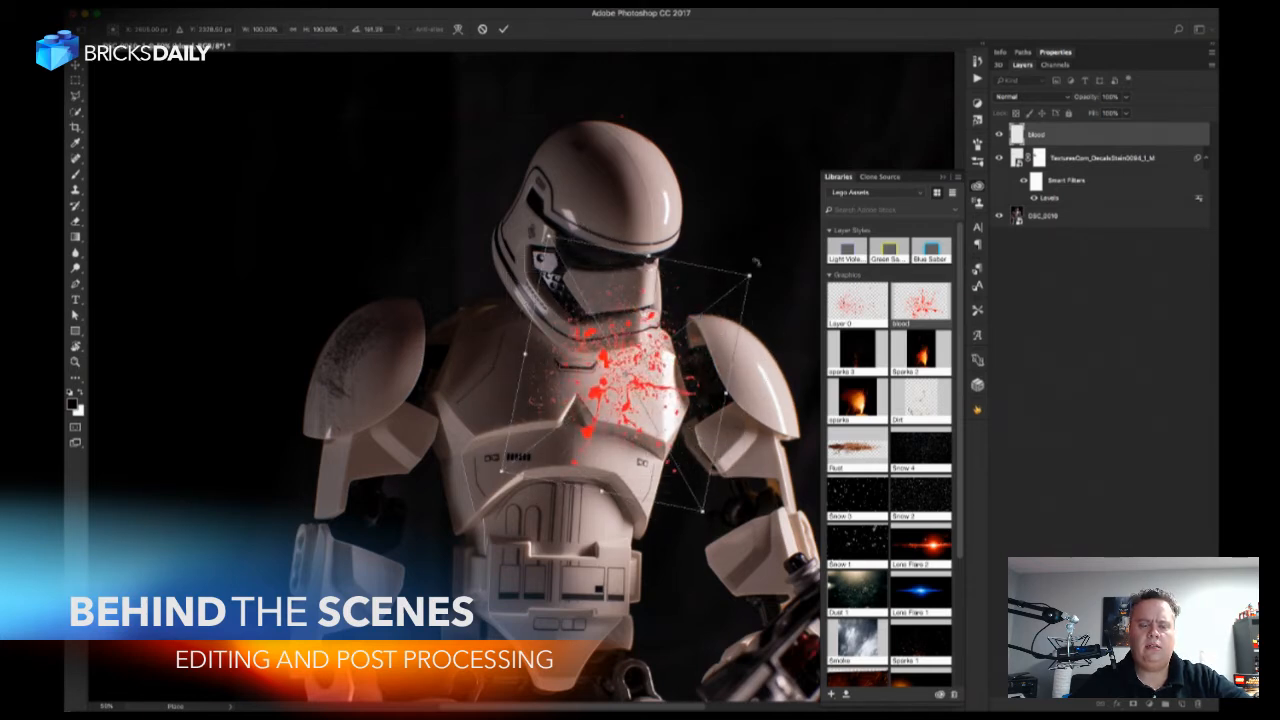
left_click_drag(752, 274, 719, 303)
left_click_drag(640, 378, 666, 391)
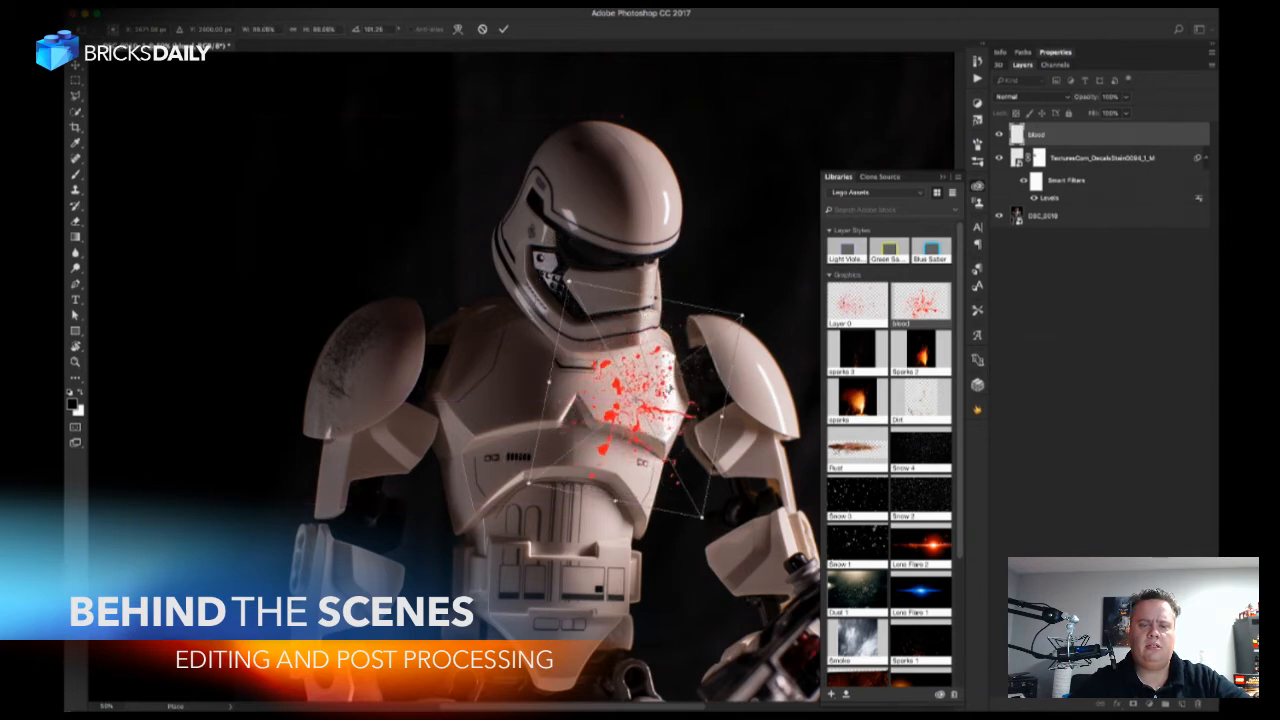
left_click_drag(703, 519, 686, 486)
key("Return")
Set the blood layer's blend mode to Multiply and add a layer mask for brushing.
key("b")
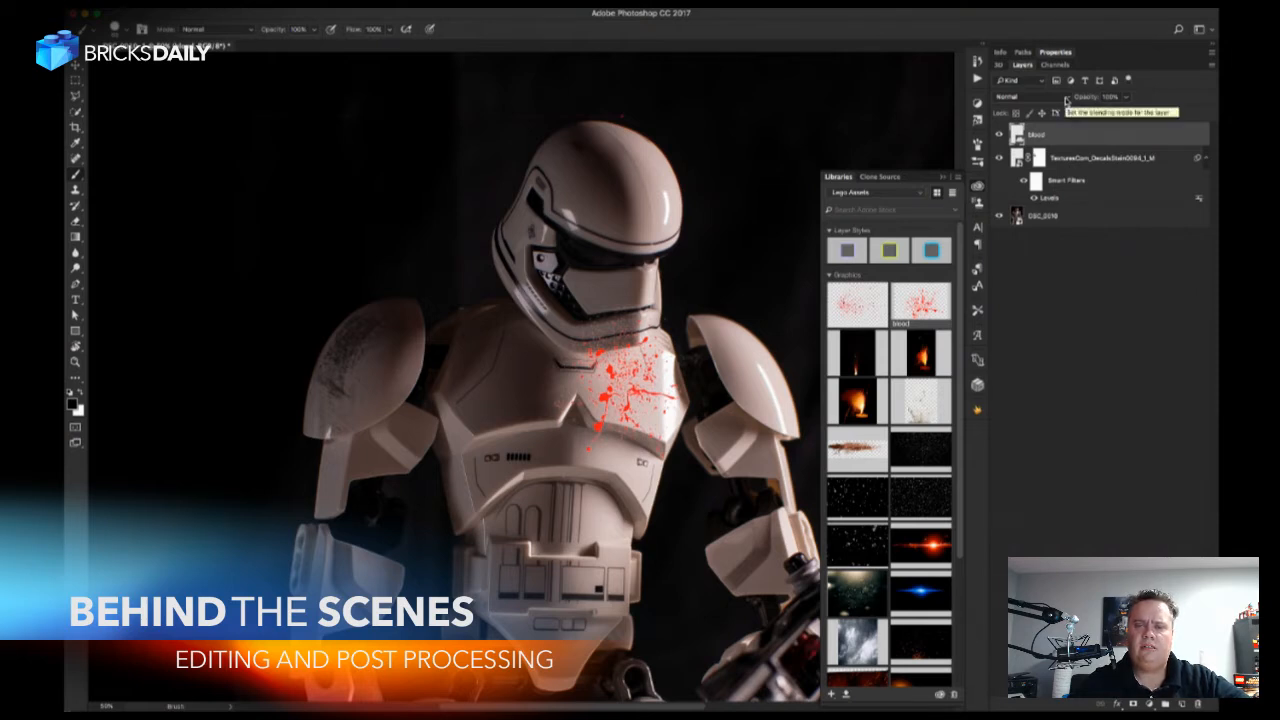
left_click(1066, 100)
left_click(1046, 131)
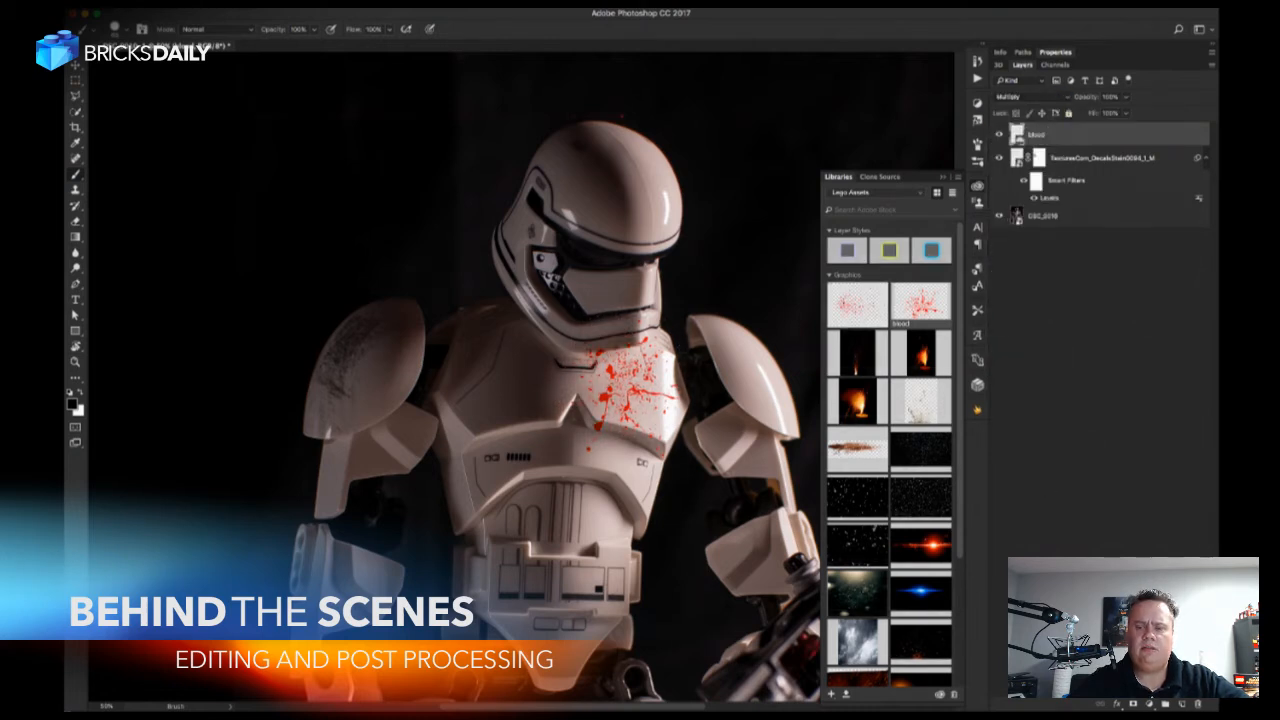
left_click(1133, 704)
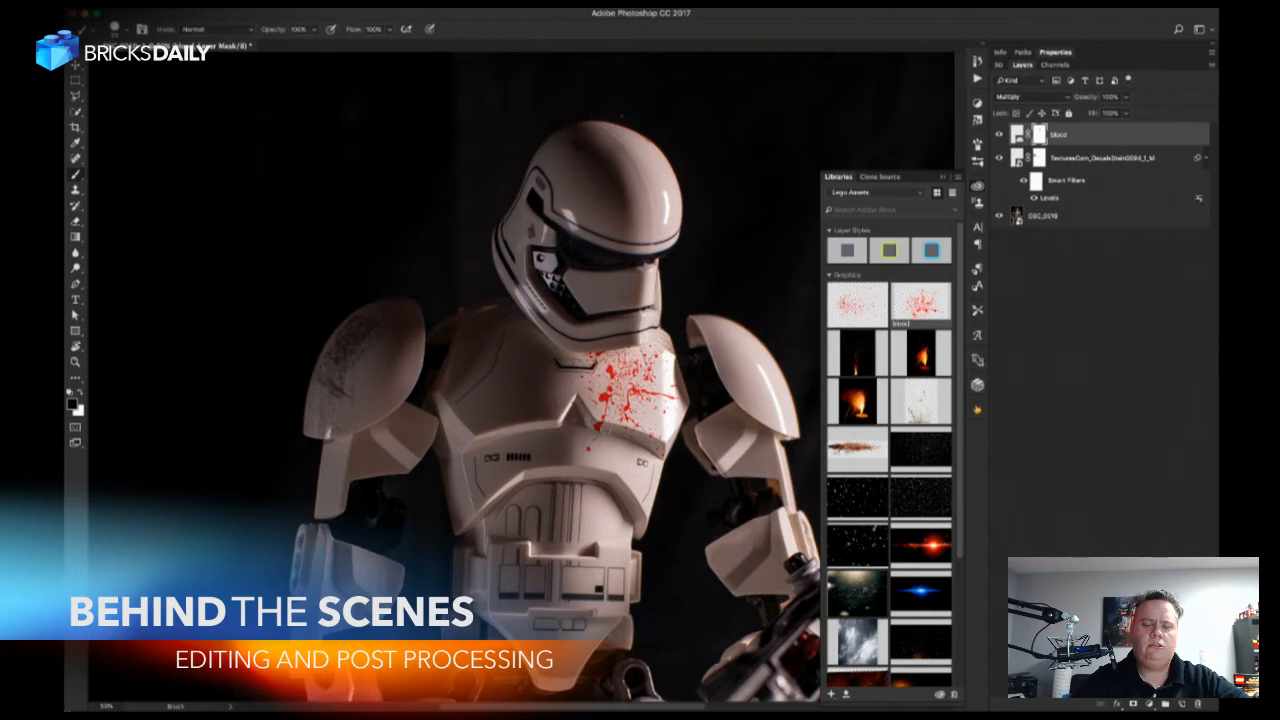
scroll(608, 432, "up", 2)
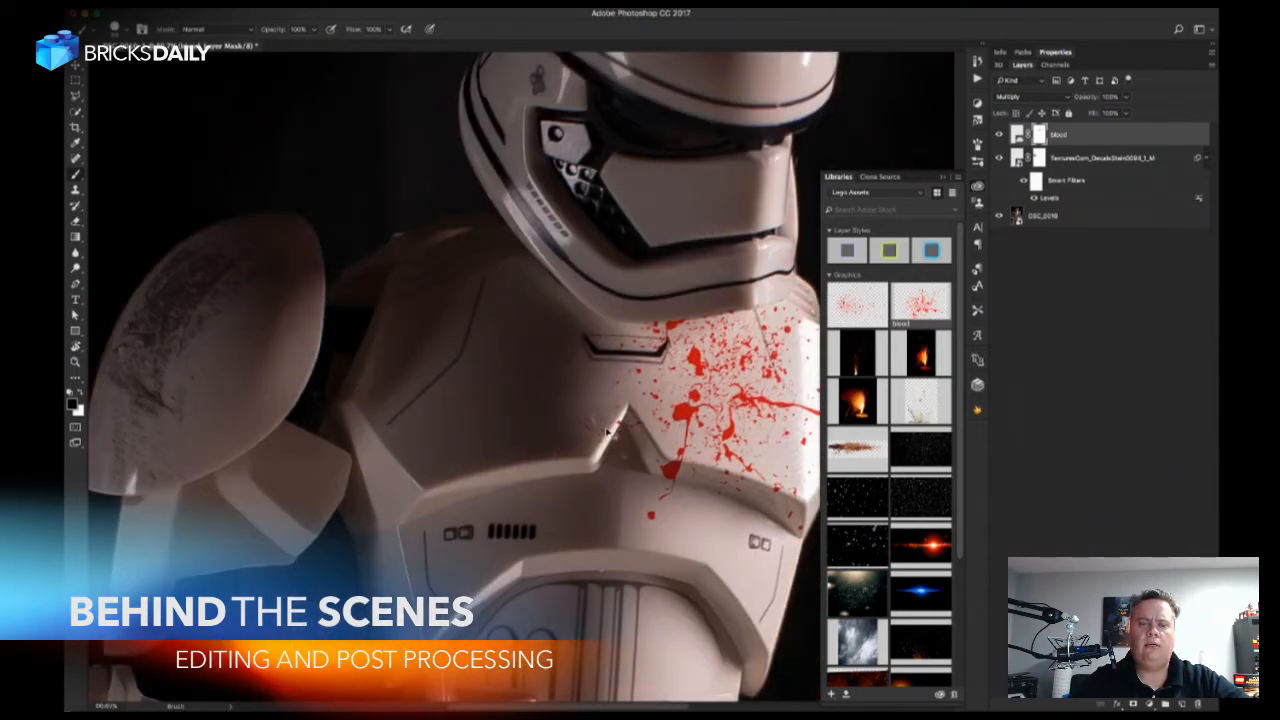
Mask out the large blood drip and drops falling below the chest plate's lower ridge beside the notch.
scroll(608, 432, "up", 3)
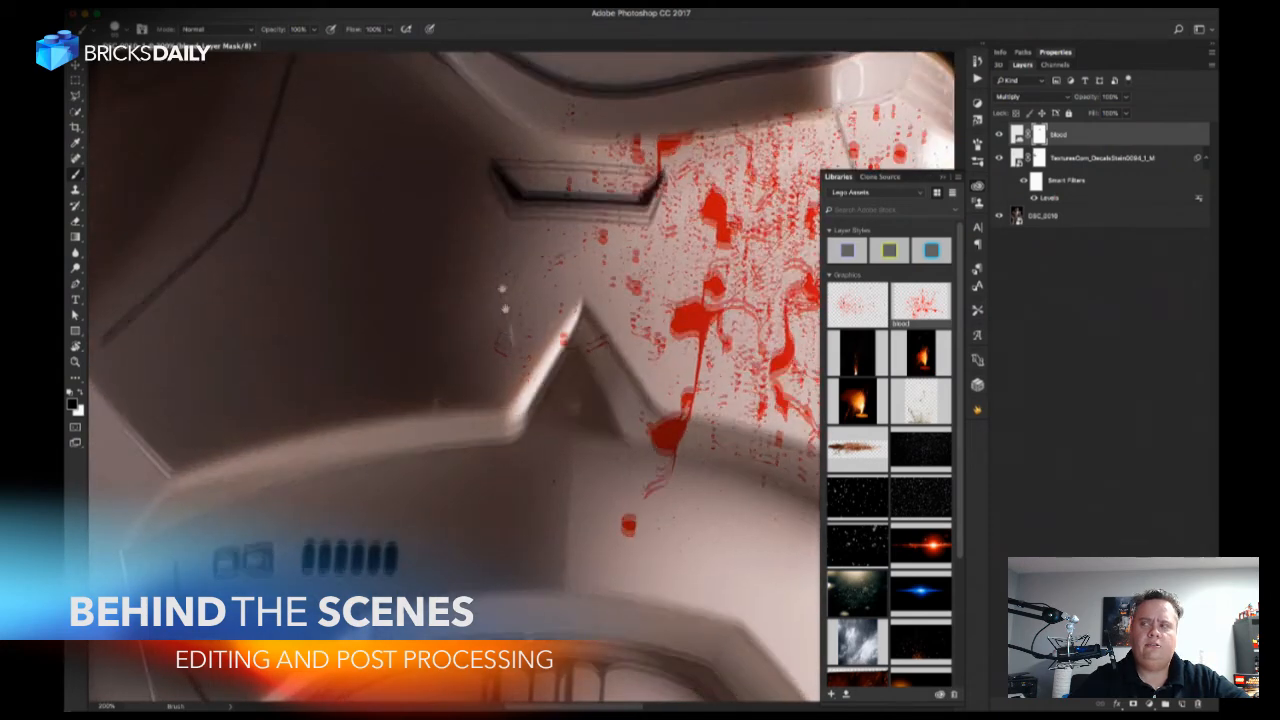
left_click_drag(502, 289, 502, 271)
key("super+plus")
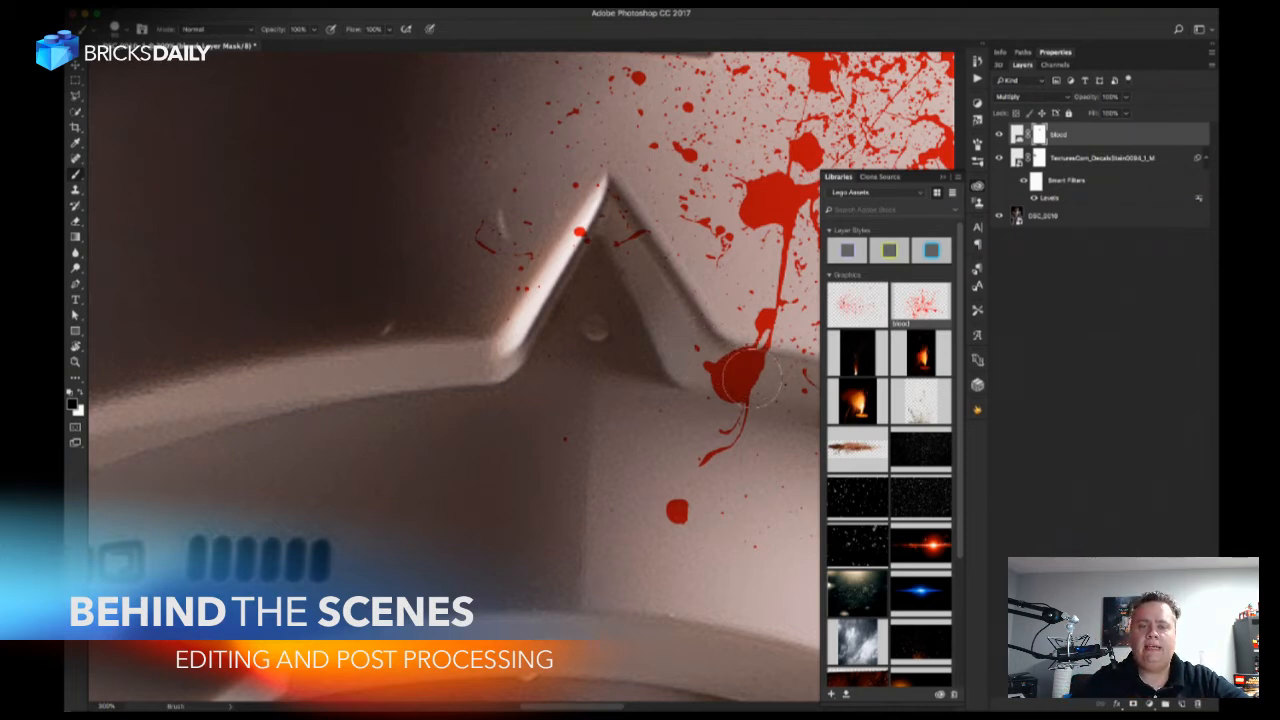
mouse_move(716, 376)
left_mouse_down()
mouse_move(745, 368)
mouse_move(752, 380)
mouse_move(708, 458)
left_mouse_up()
left_click(677, 511)
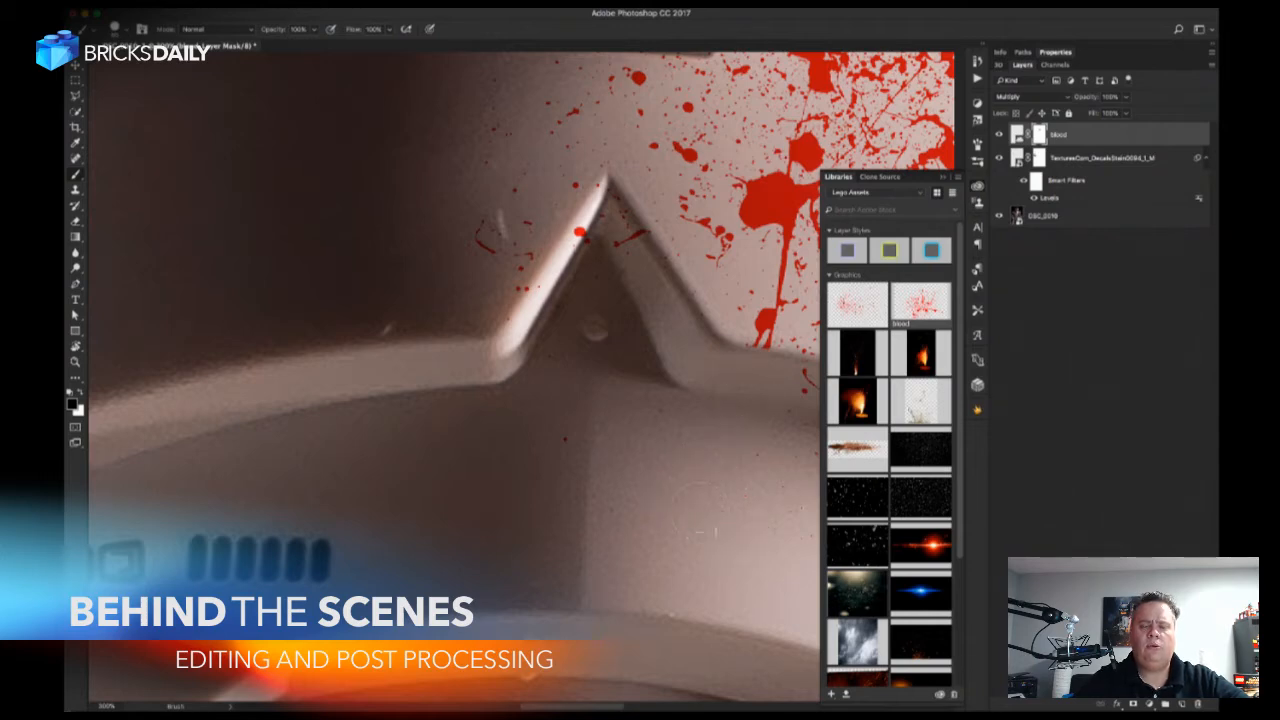
left_click_drag(697, 496, 517, 483)
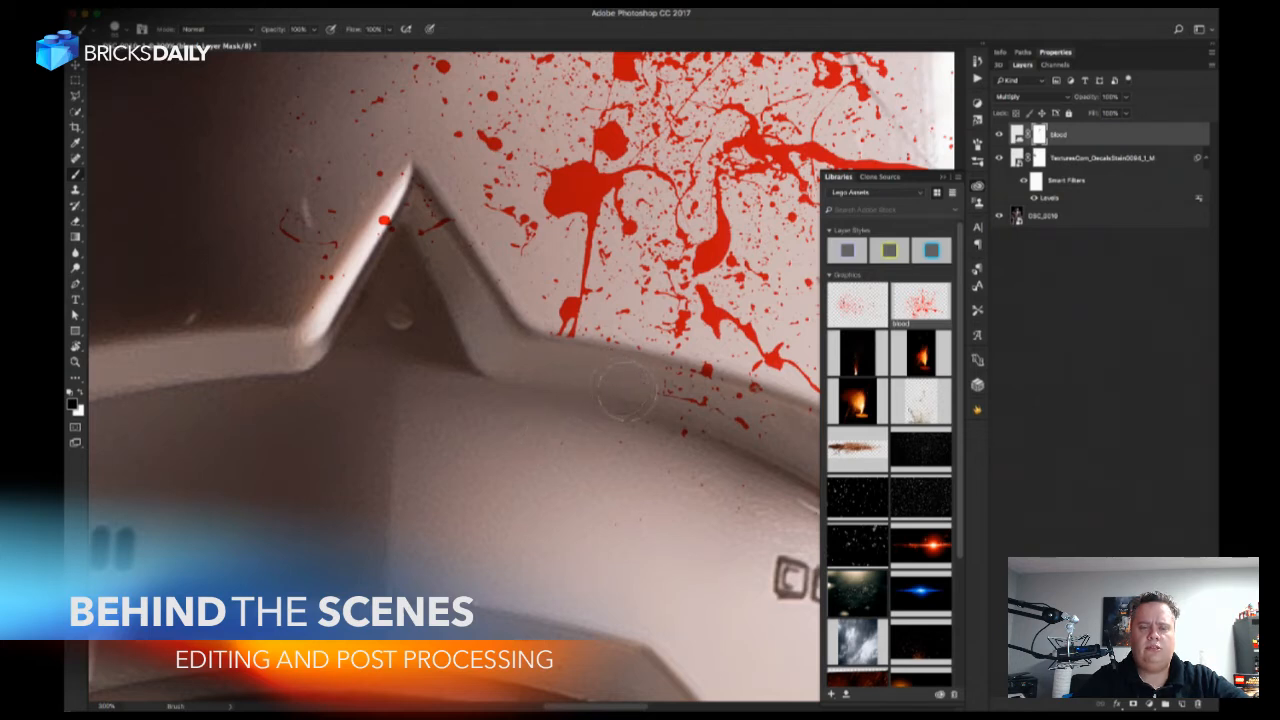
Paint black on the blood layer's mask over the small drops along the ridge under the chest plate.
right_click(676, 402)
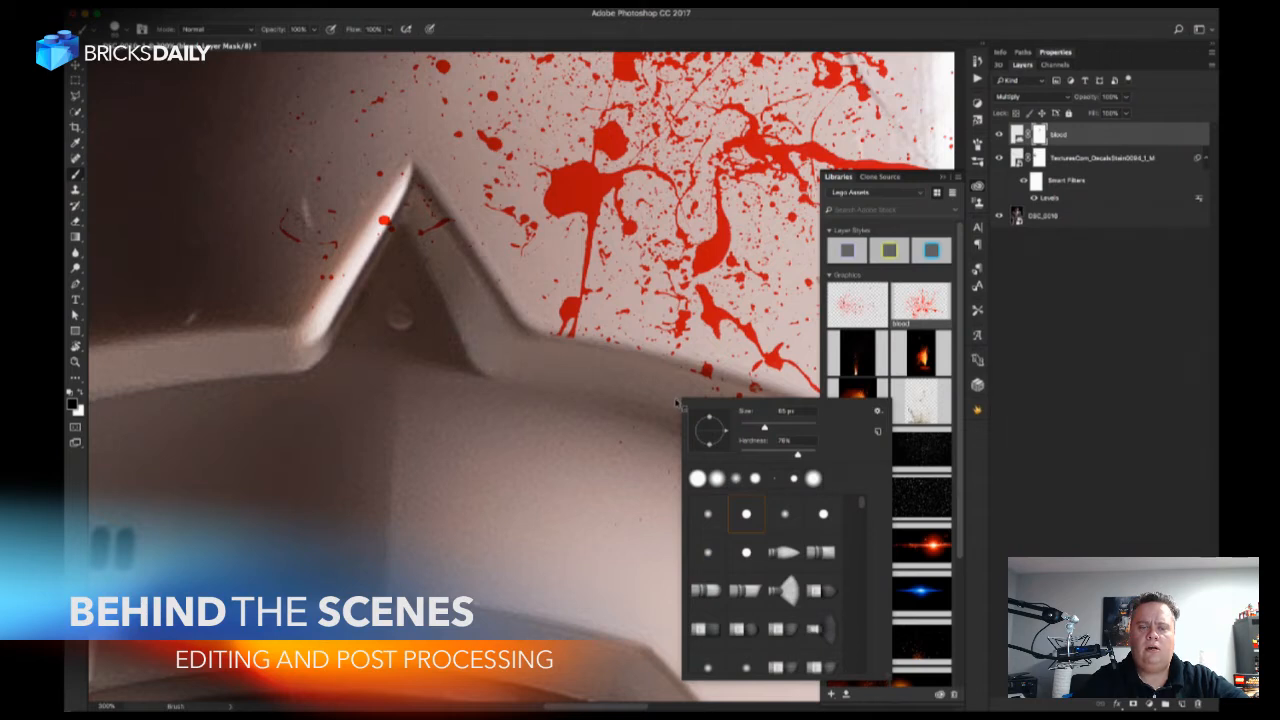
left_click(648, 410)
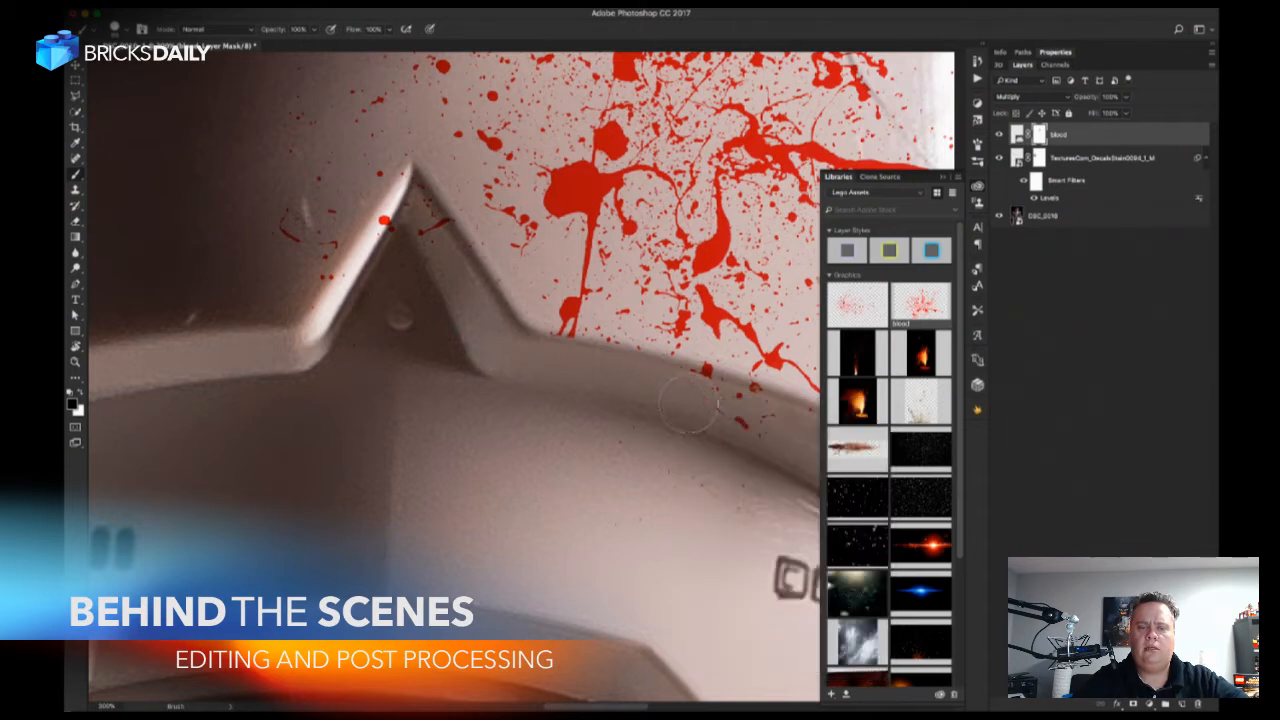
mouse_move(706, 413)
left_mouse_down()
mouse_move(754, 429)
mouse_move(612, 431)
left_mouse_up()
key("space")
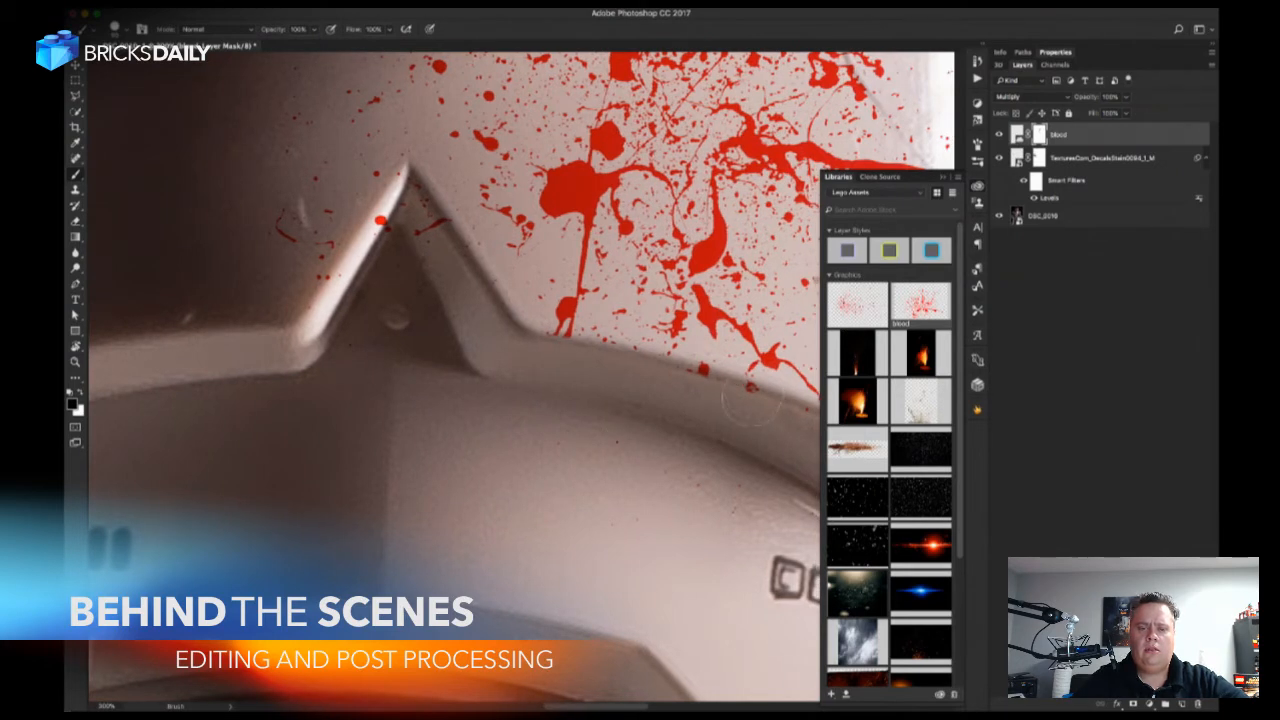
key("space")
left_click_drag(741, 404, 598, 361)
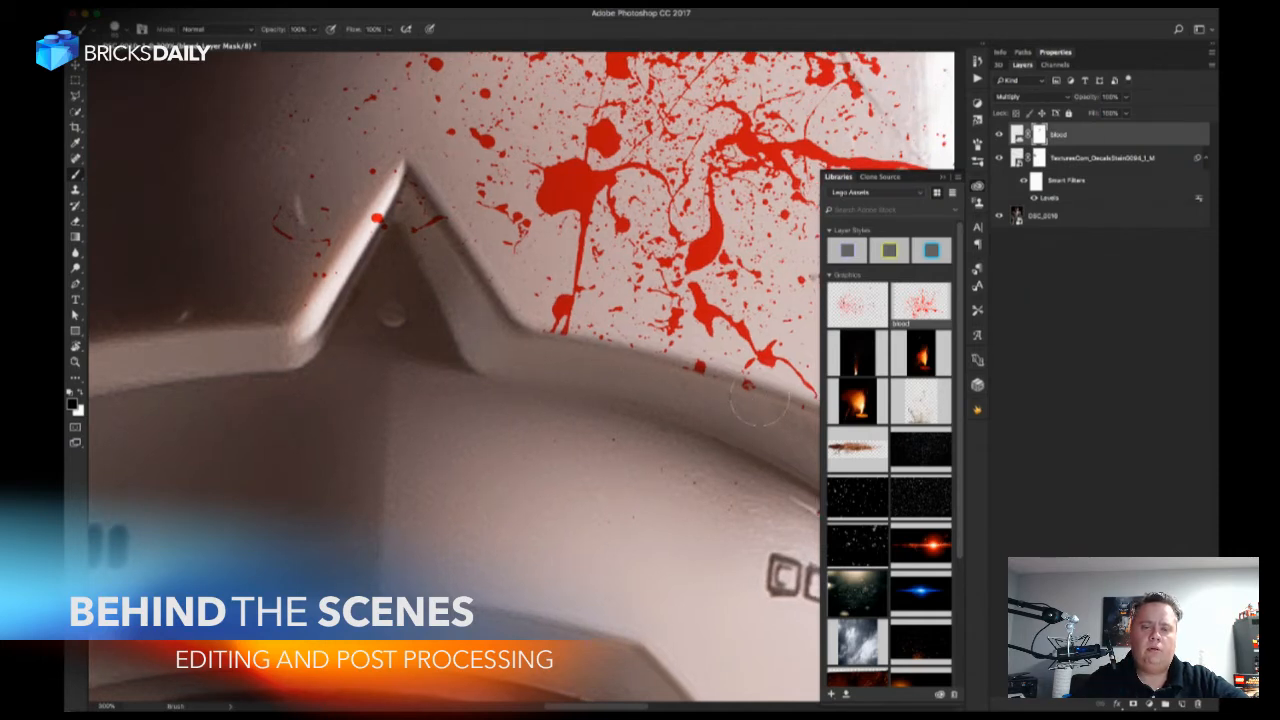
left_click_drag(775, 438, 612, 400)
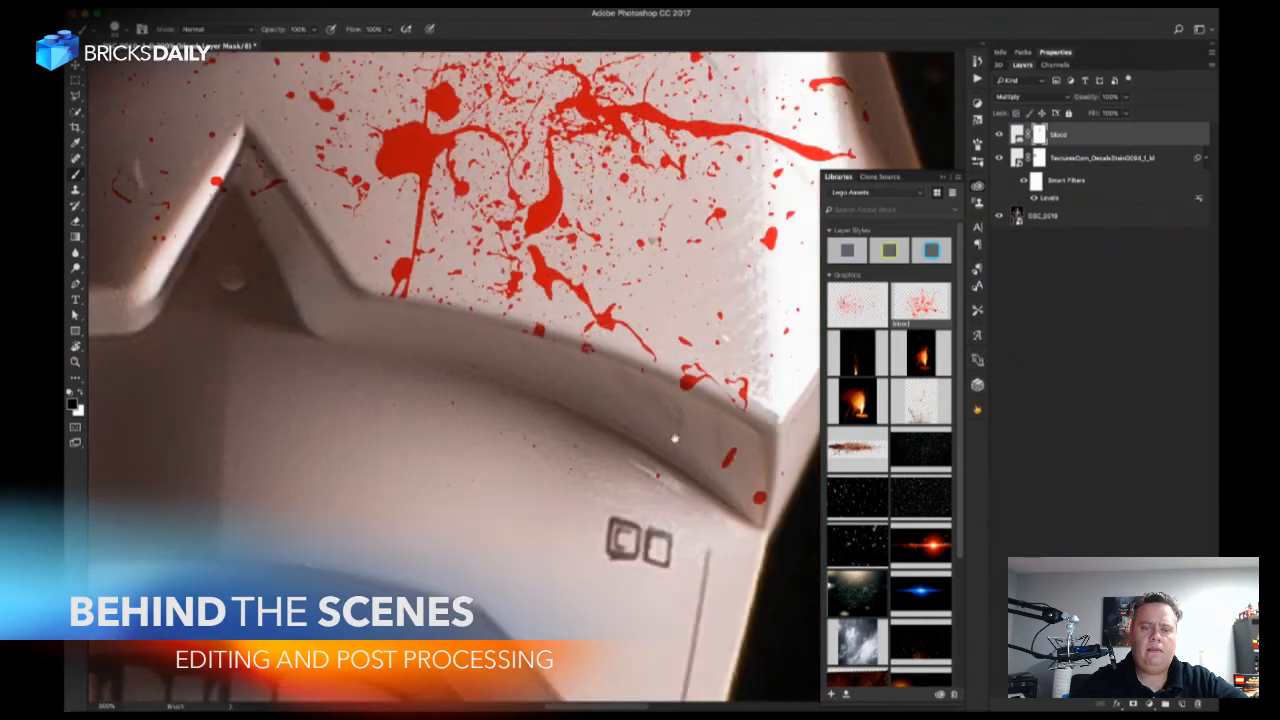
Mask out the remaining blood spots around the outer corner of the chest plate's lower ridge.
left_click_drag(675, 438, 599, 422)
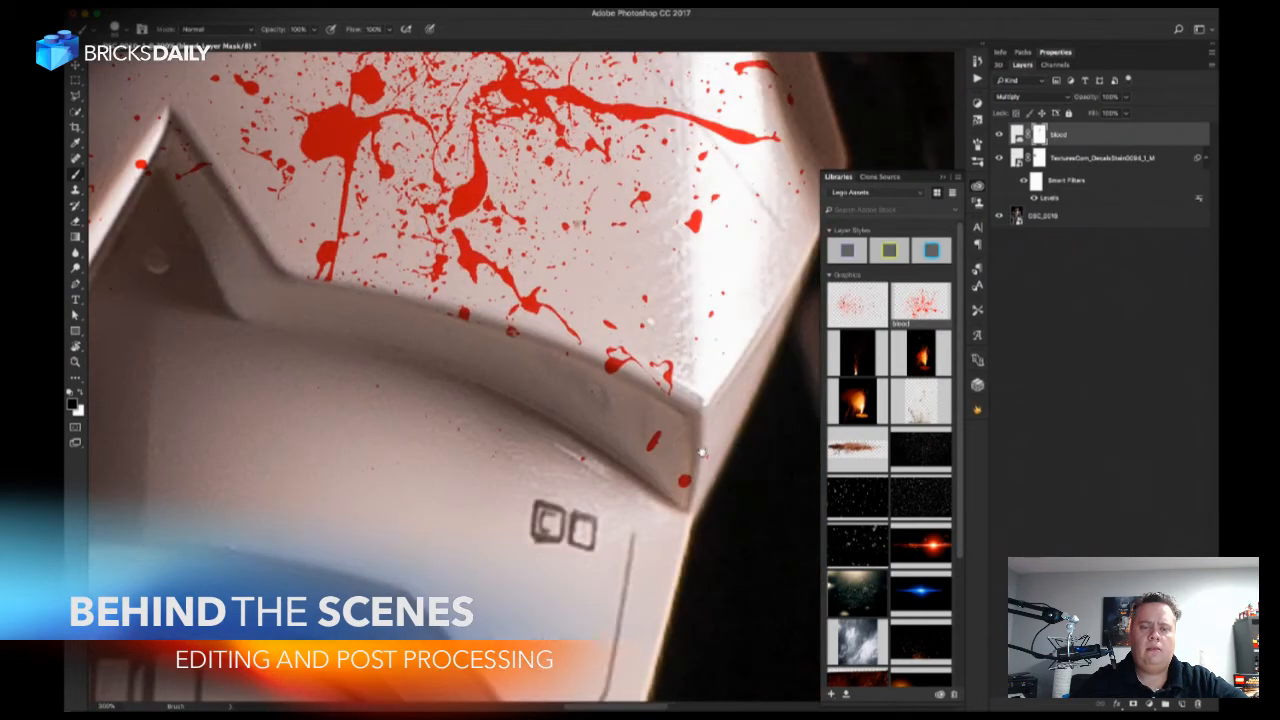
left_click(655, 441)
left_click(684, 481)
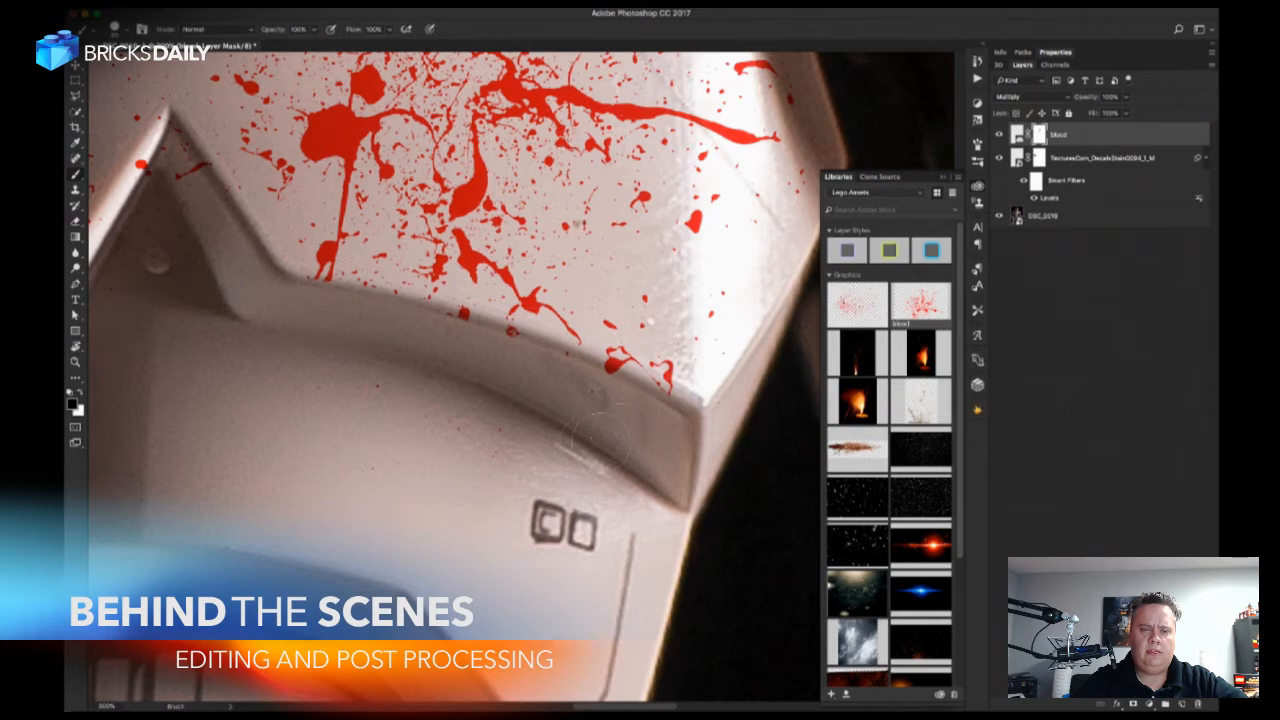
mouse_move(608, 370)
left_mouse_down()
mouse_move(630, 359)
mouse_move(618, 386)
mouse_move(664, 384)
left_mouse_up()
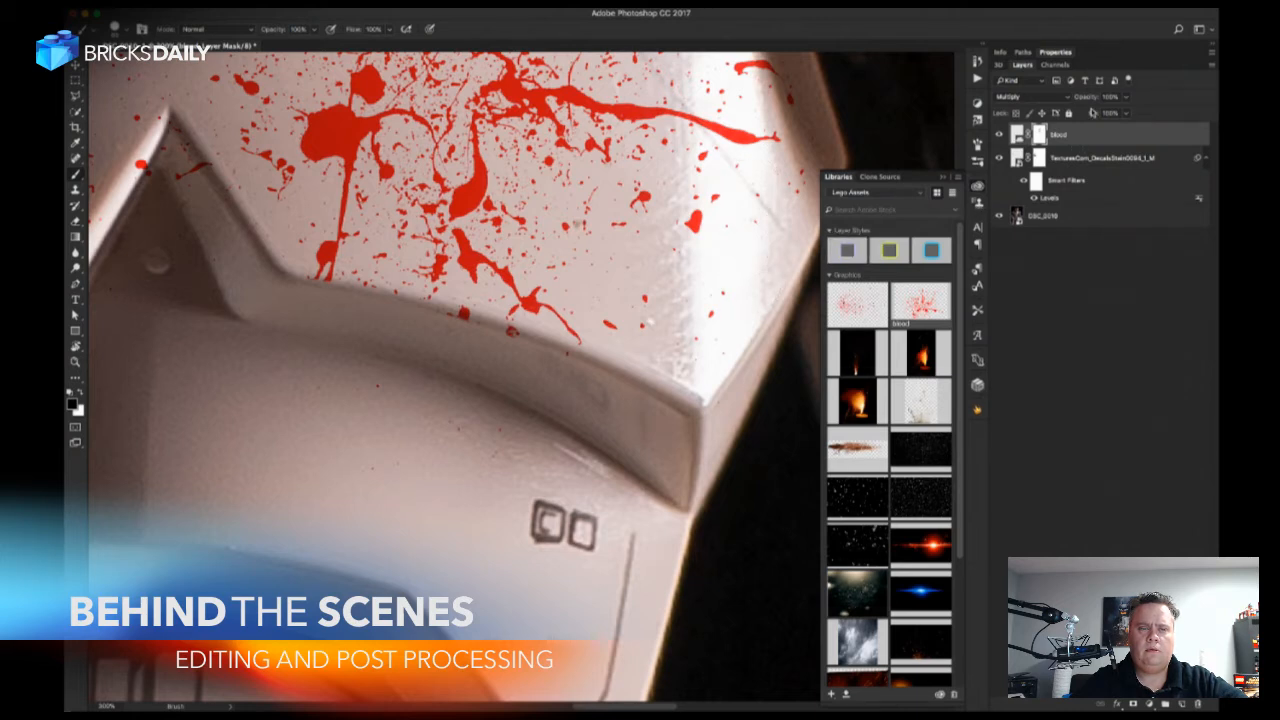
left_click_drag(1092, 116, 1107, 117)
Set the foreground color to gray (RGB 105, 105, 105) and partially fade the blood over the chest plate's bright highlight on the mask.
scroll(629, 310, "up", 3)
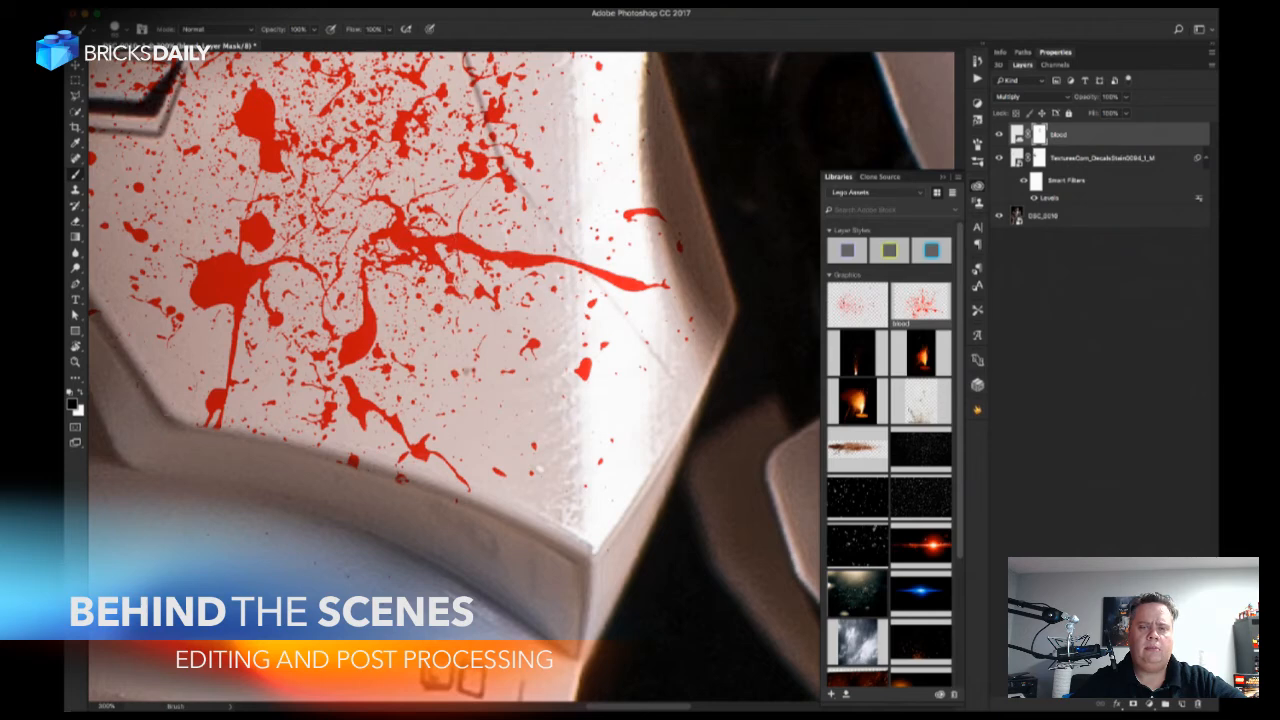
left_click(72, 402)
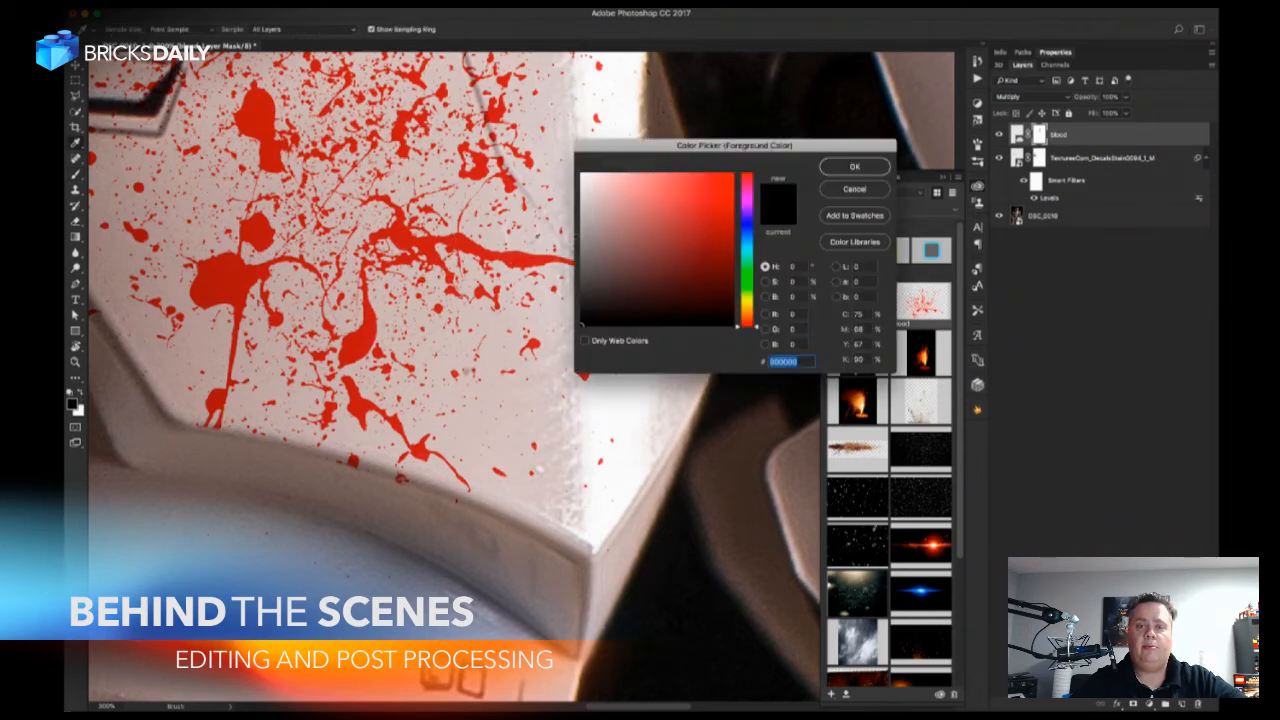
left_click(580, 262)
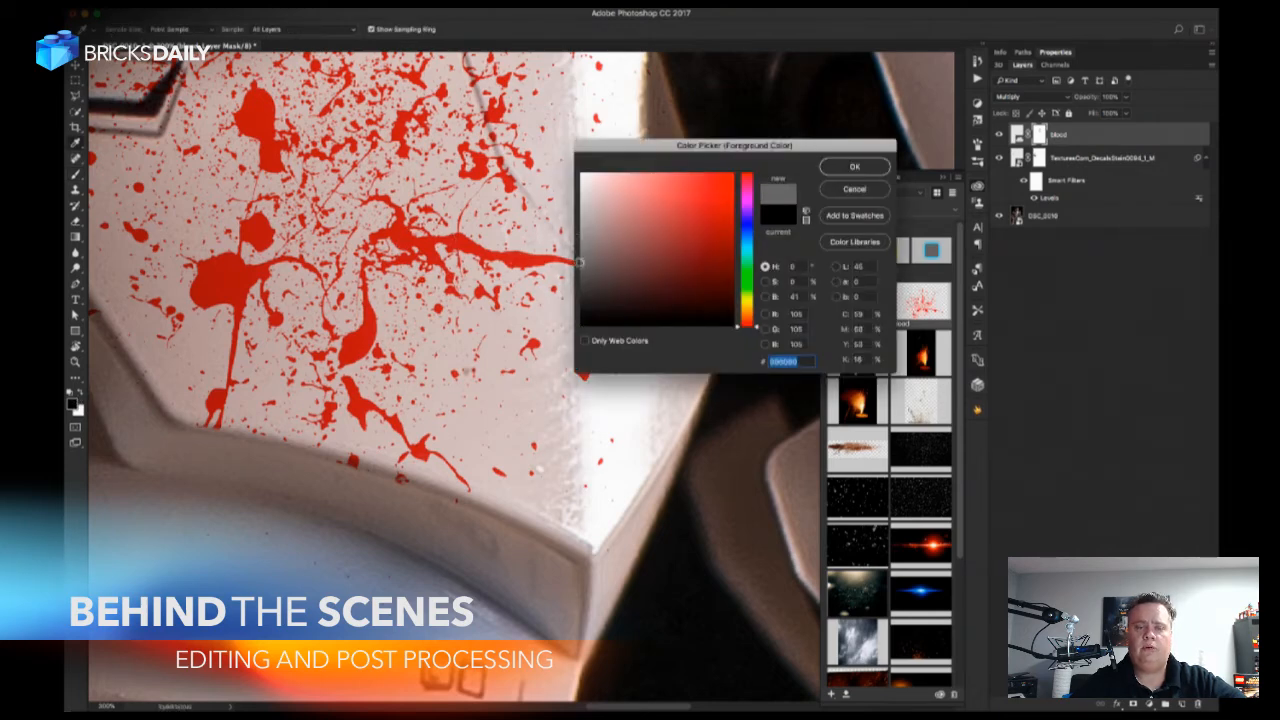
left_click(855, 168)
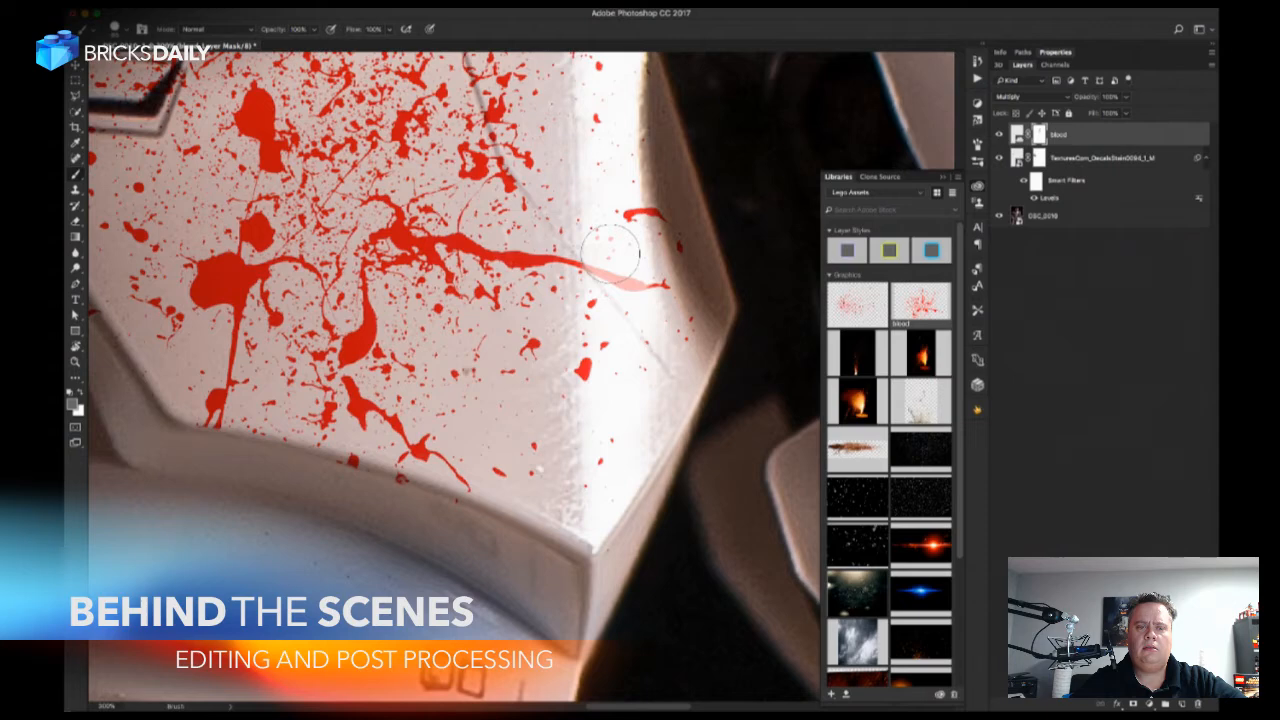
left_click(614, 212)
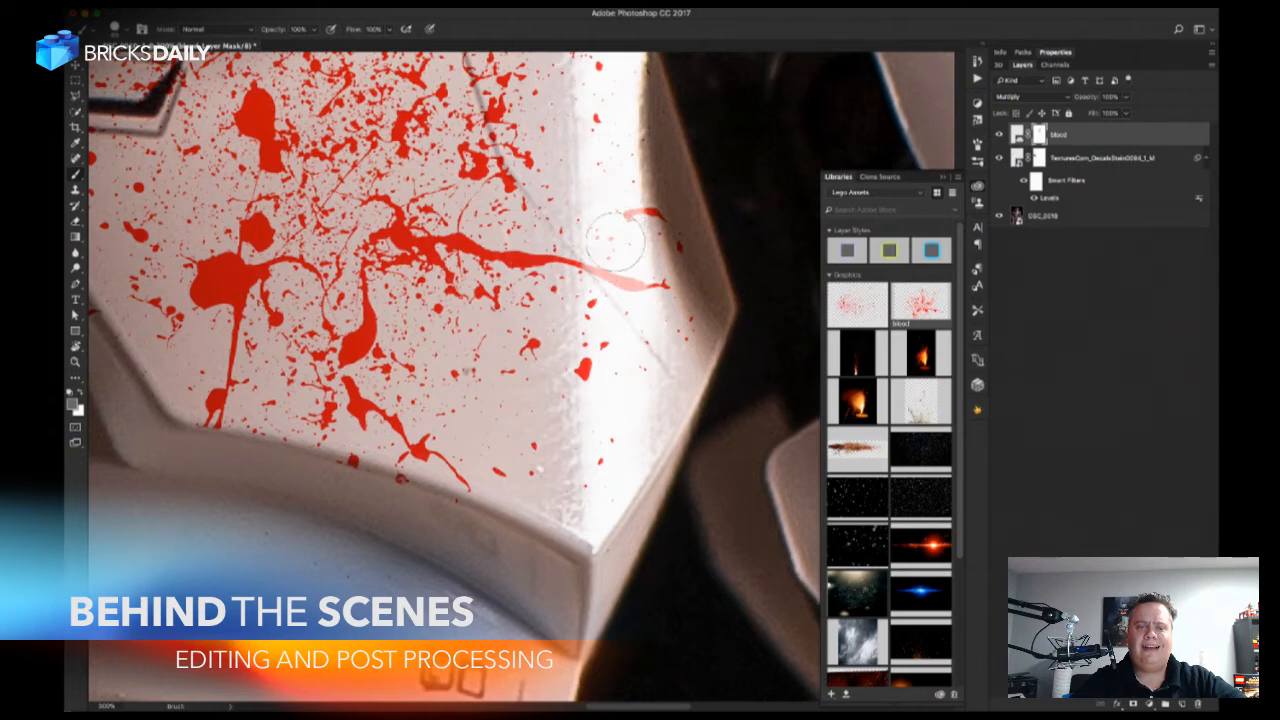
left_click_drag(613, 330, 611, 392)
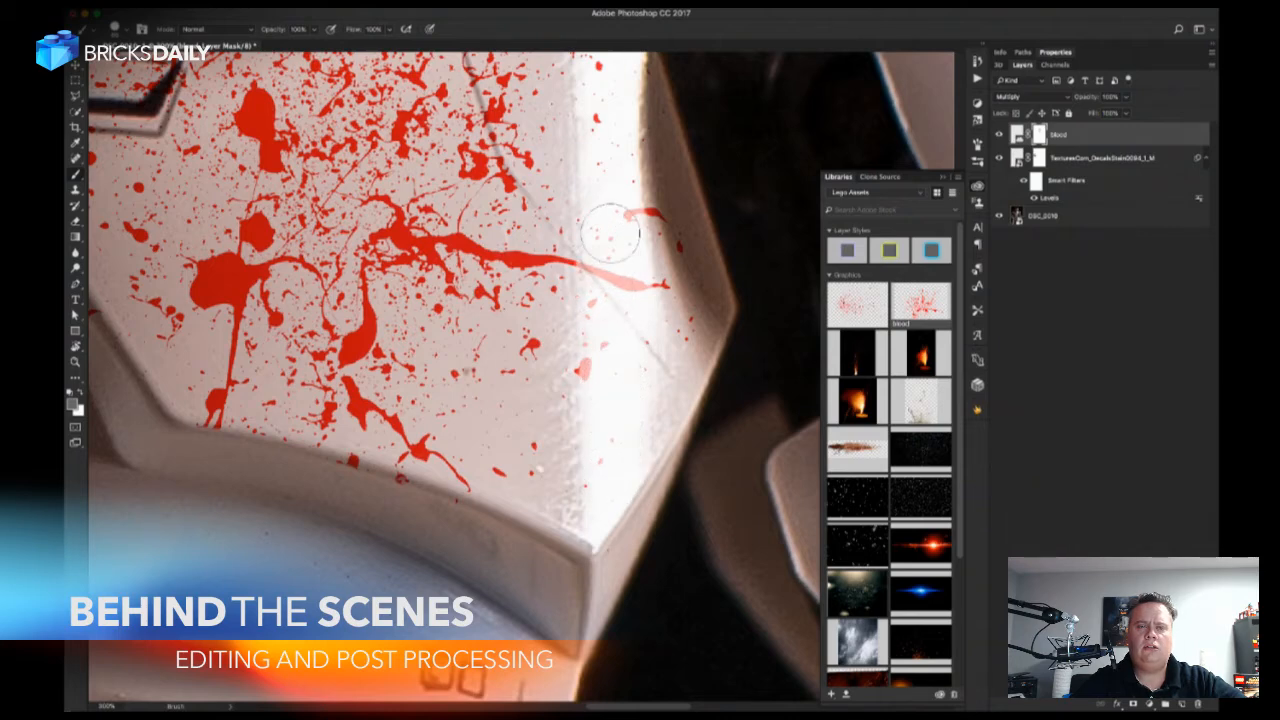
Swap to white and touch up the mask at the tip of the long blood streak, restoring gray as foreground.
scroll(607, 252, "up", 3)
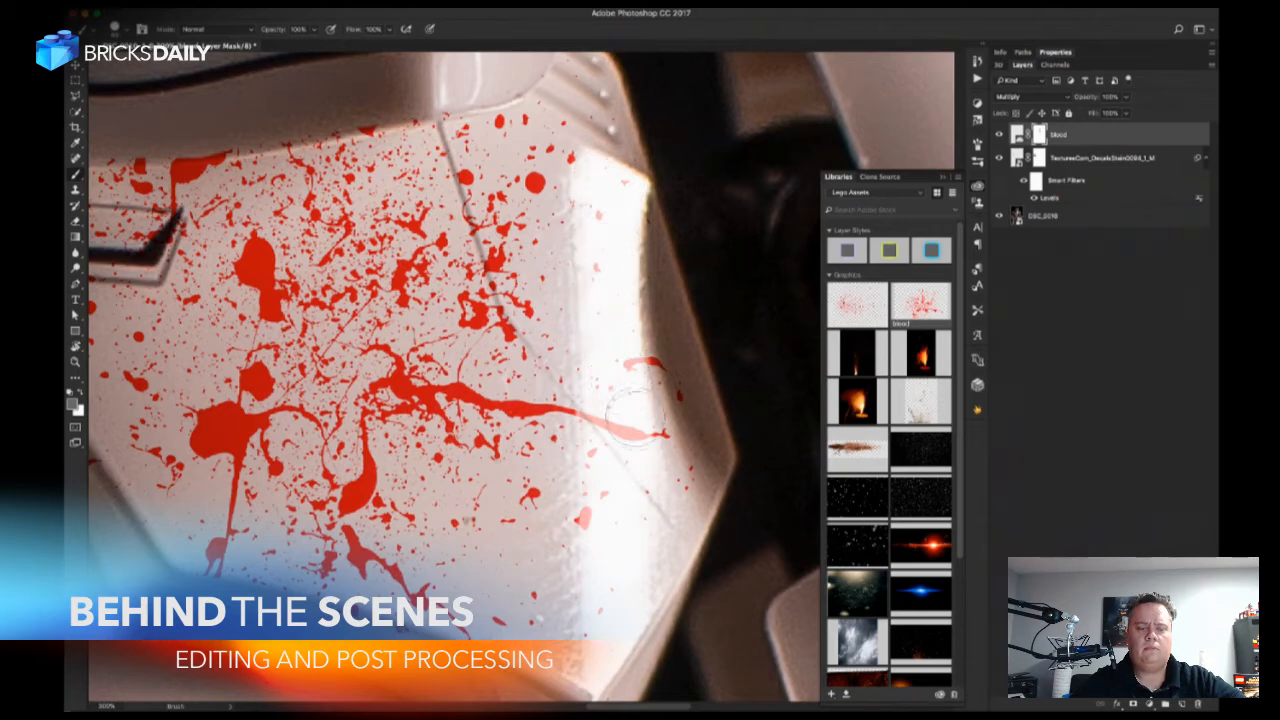
key("x")
left_click_drag(652, 436, 670, 436)
key("x")
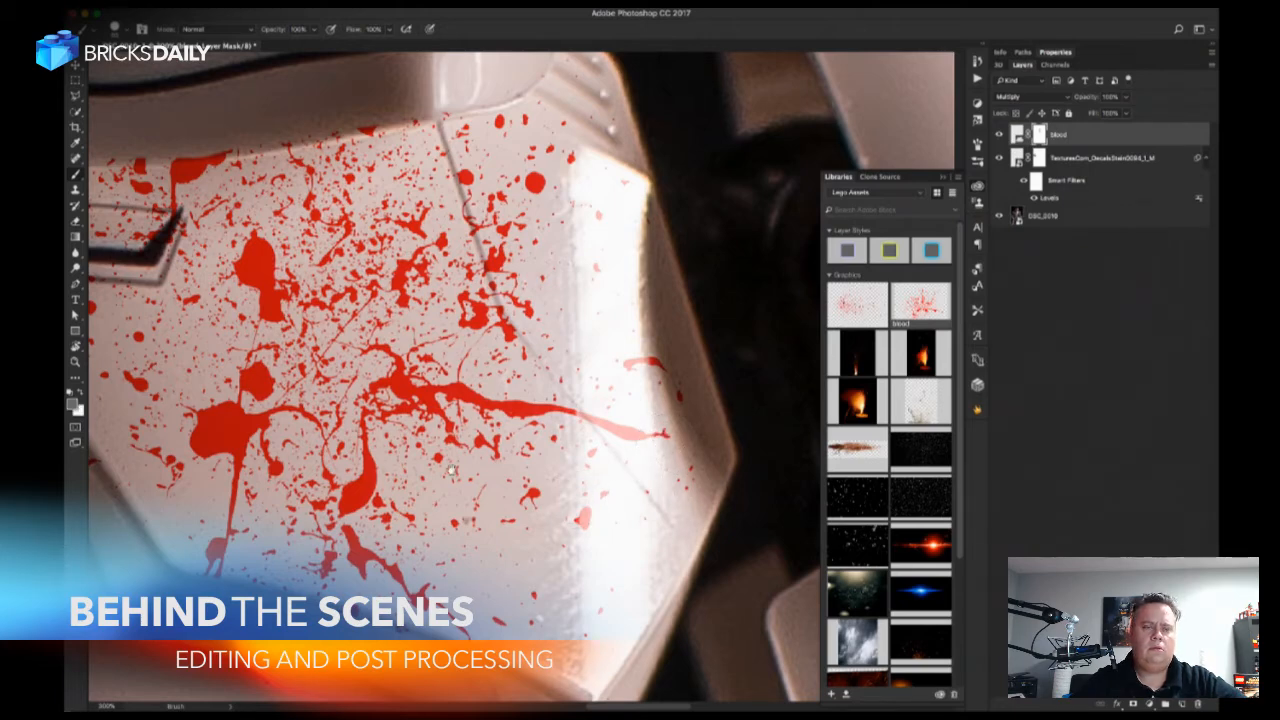
Reset the brush color to black and mask the blood off the helmet's lower rim and the notch's edge.
left_click_drag(451, 470, 605, 470)
left_click_drag(418, 395, 710, 423)
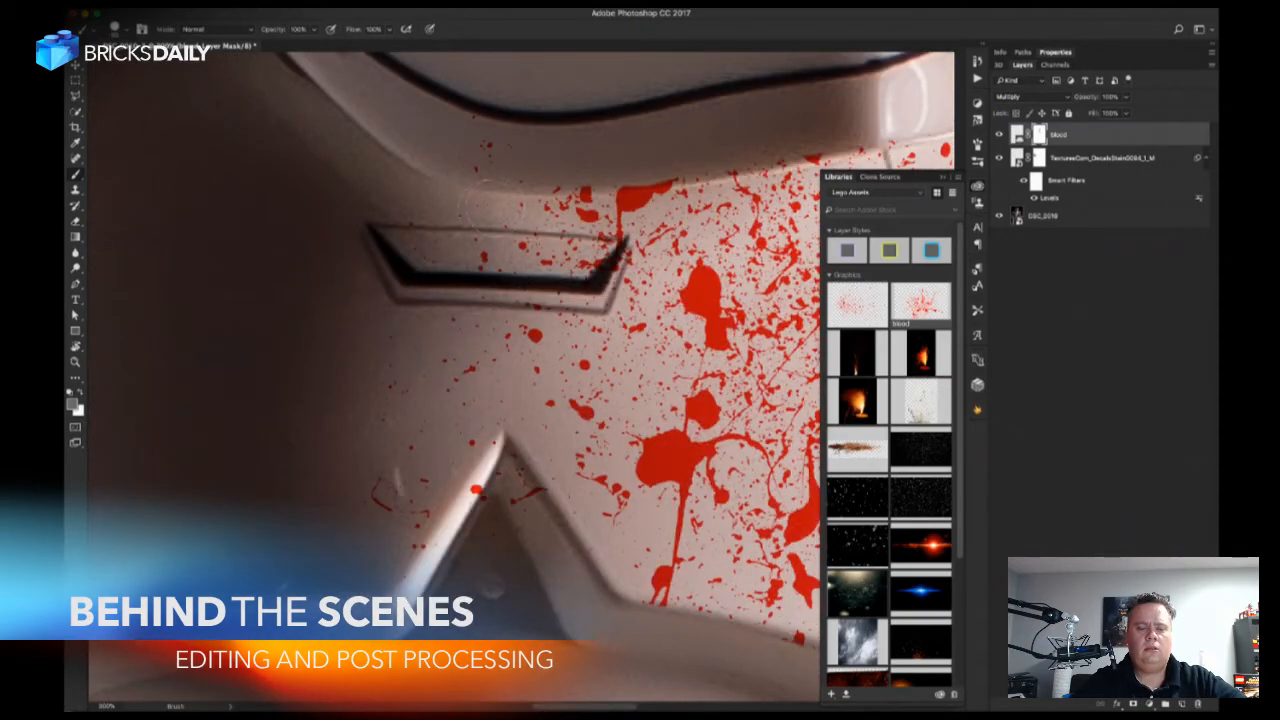
key("d")
key("x")
key("x")
left_click(487, 150)
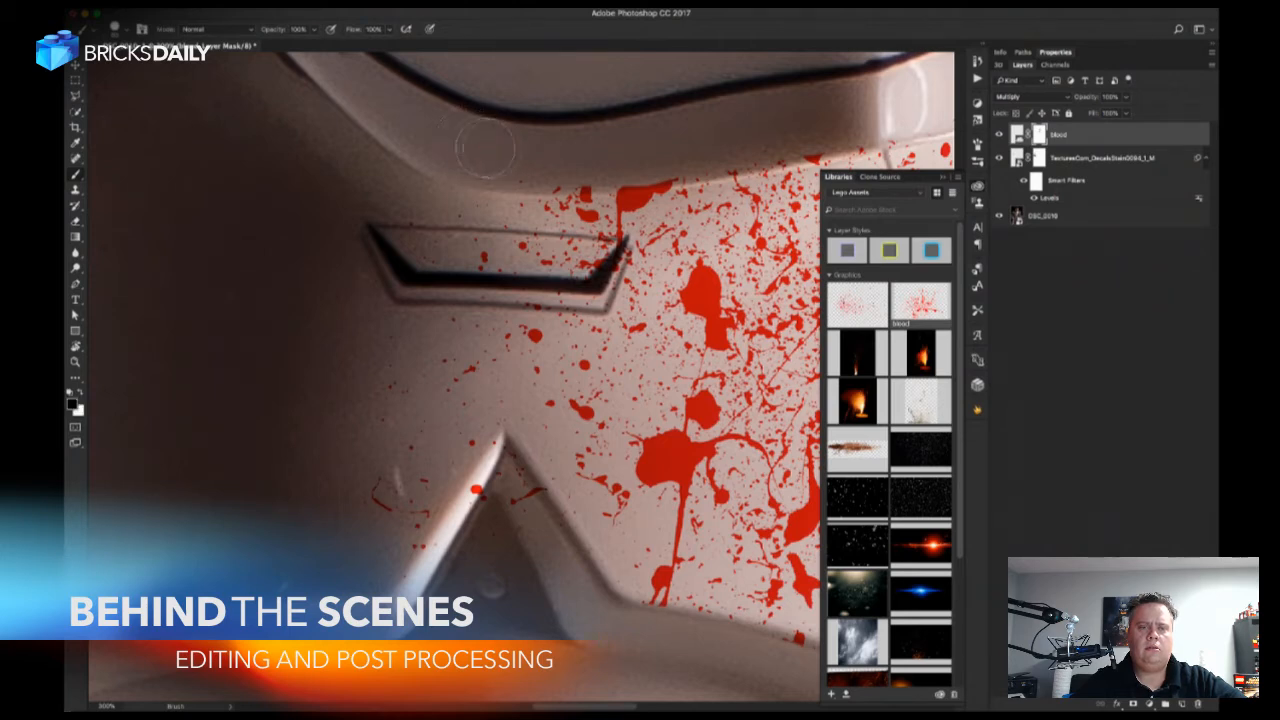
left_click_drag(584, 150, 669, 155)
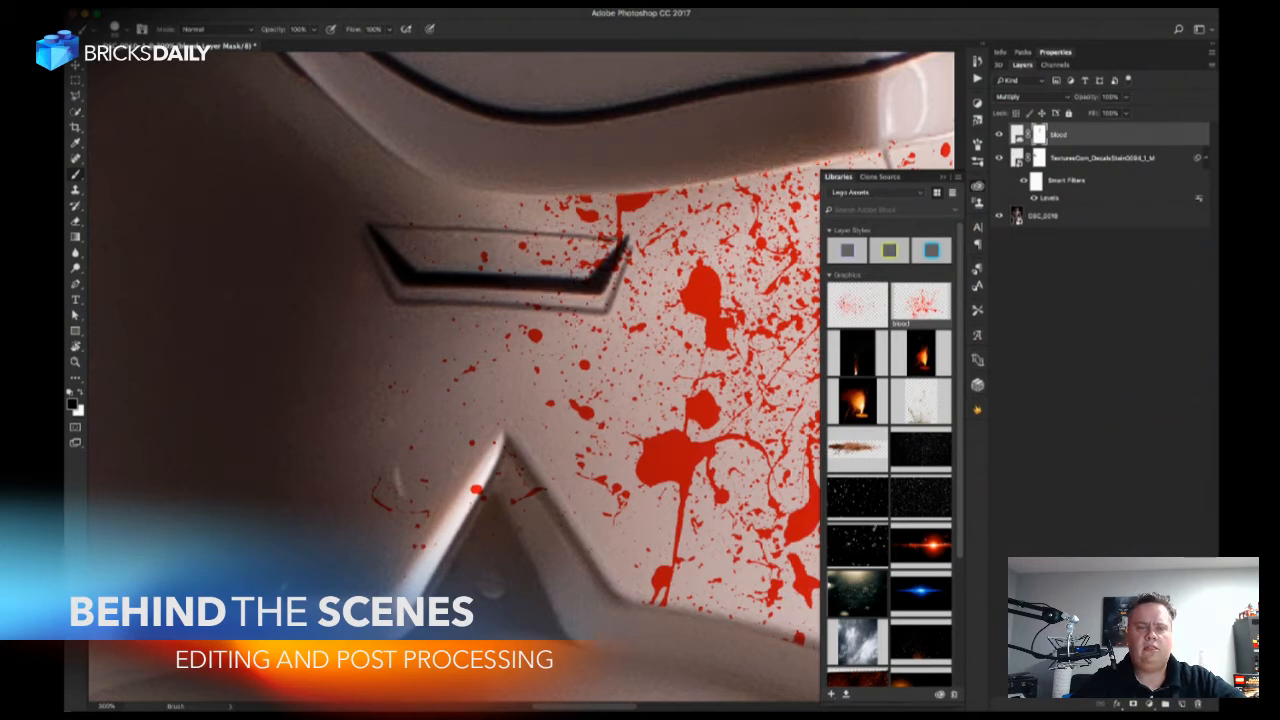
left_click_drag(487, 502, 497, 505)
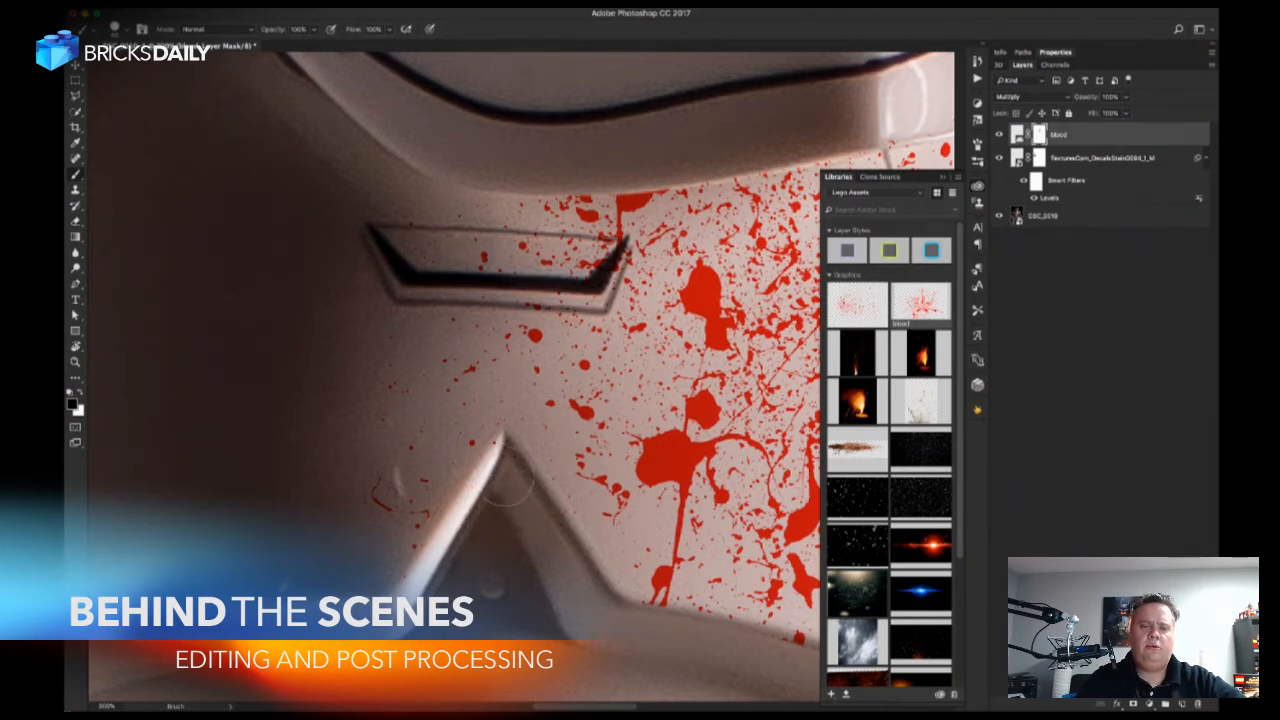
Examine the blood and stain overlays against the whole stormtrooper figure.
key("super+minus")
key("super+minus")
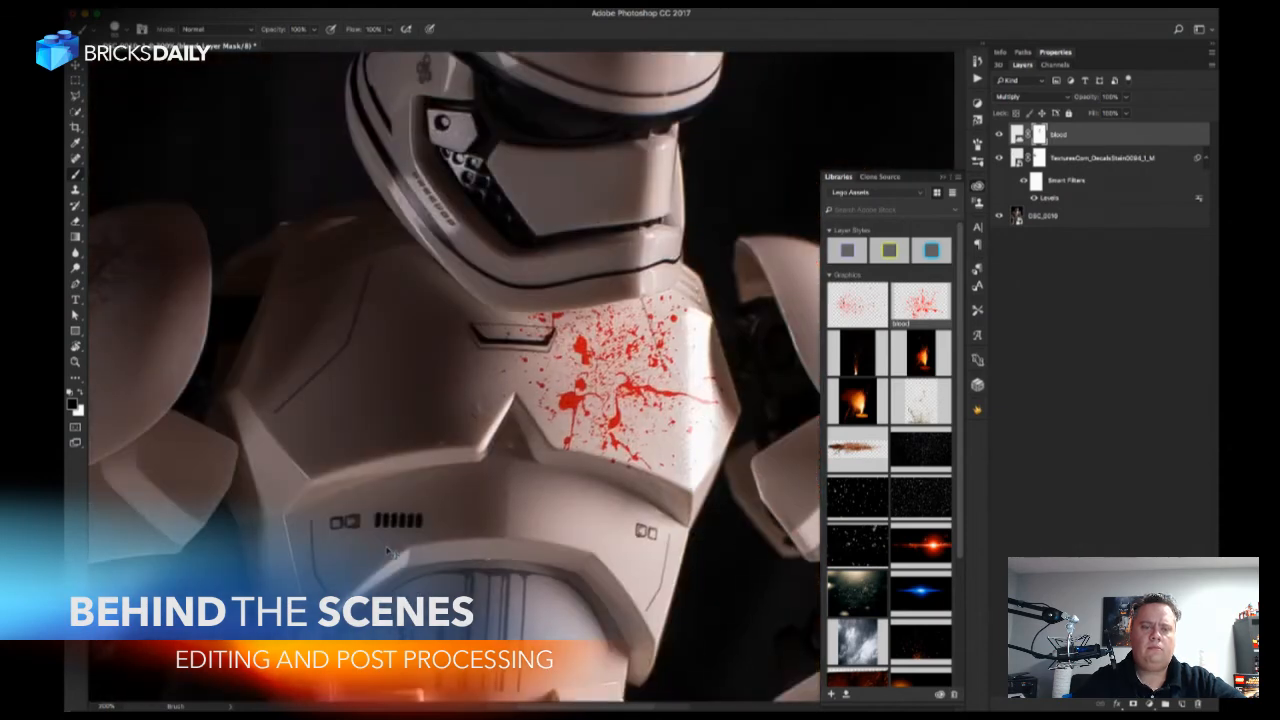
key("super+minus")
key("super+minus")
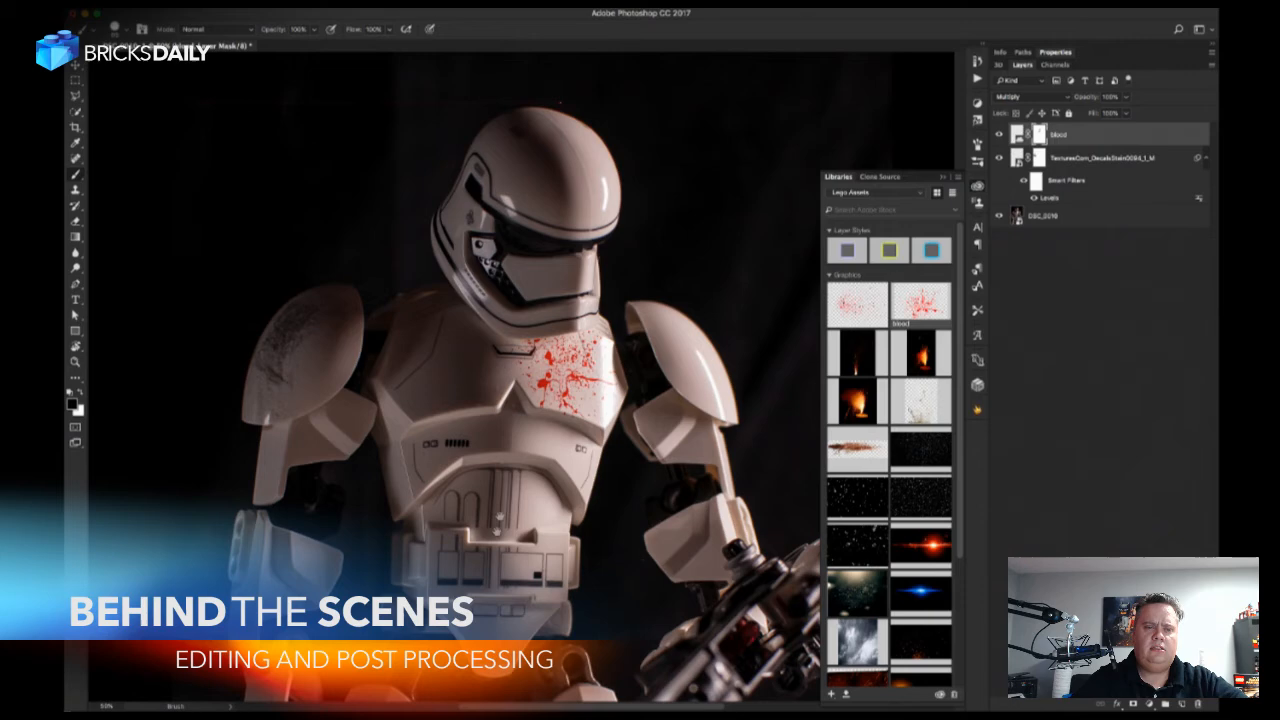
left_click_drag(500, 547, 494, 537)
key("super+plus")
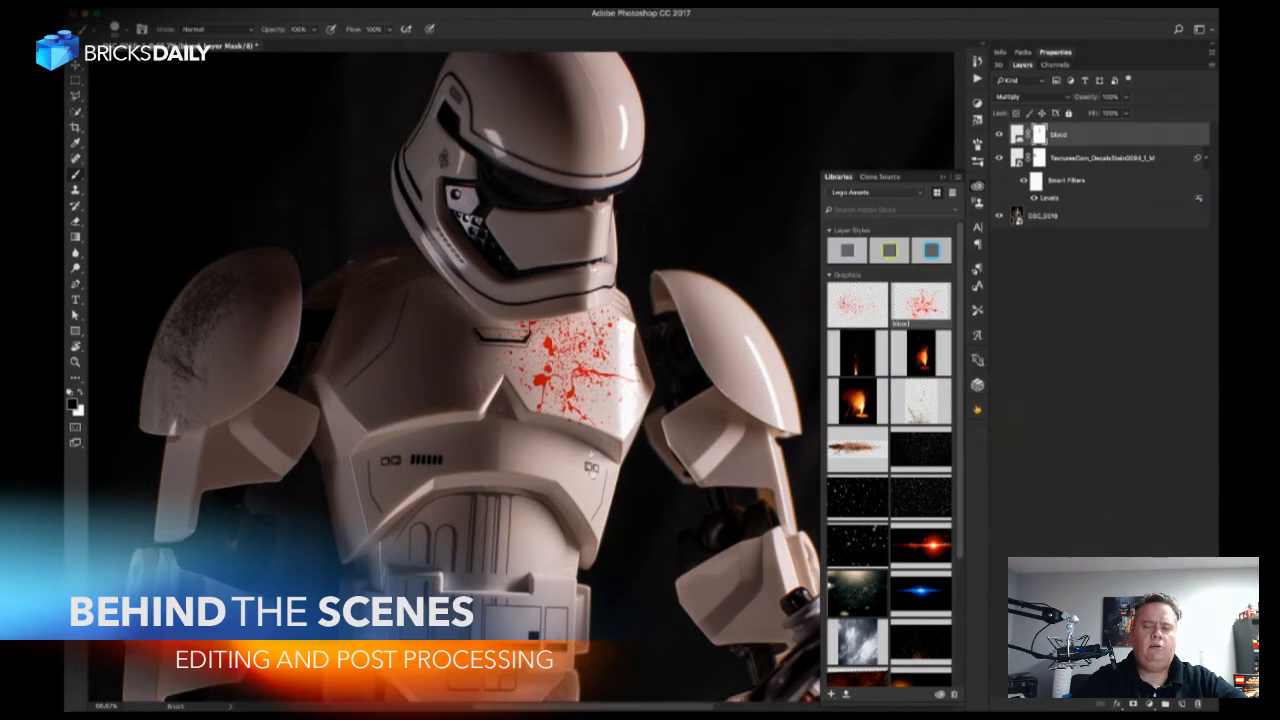
scroll(518, 557, "up", 3)
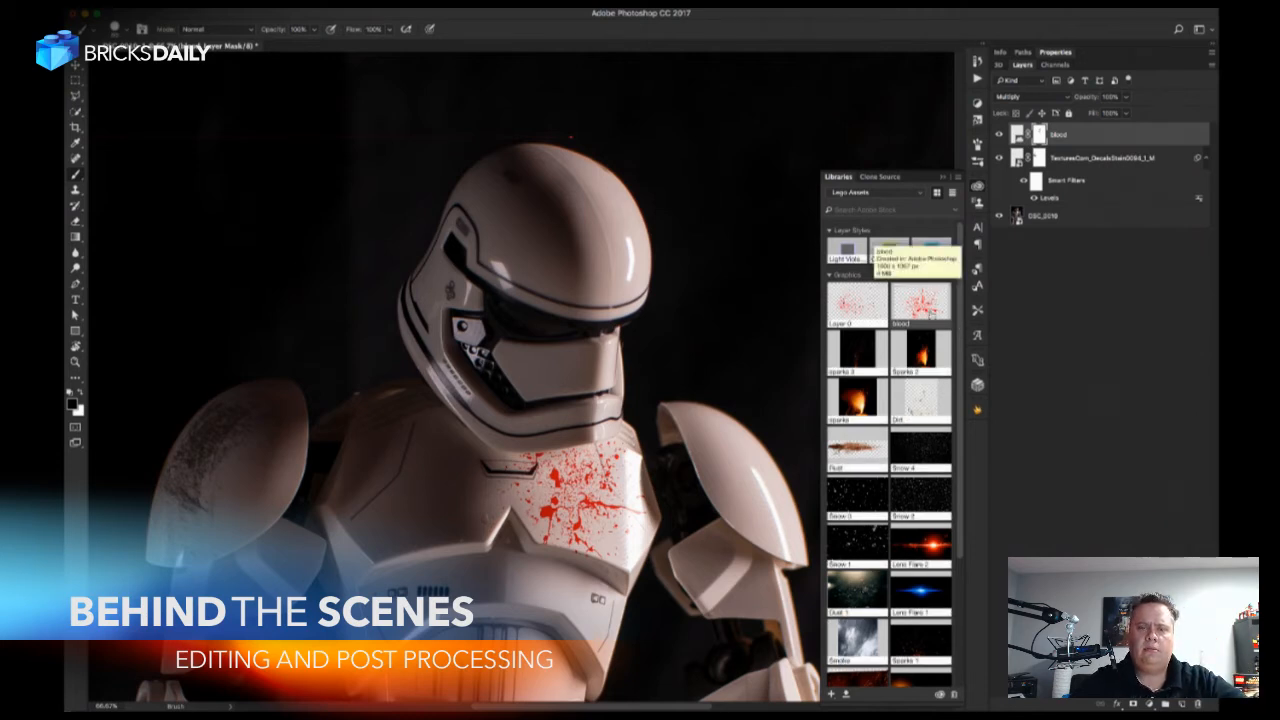
Show the Image Overlays library, place its Crack 3 graphic on the helmet and rotate it to -90 degrees.
left_click(884, 196)
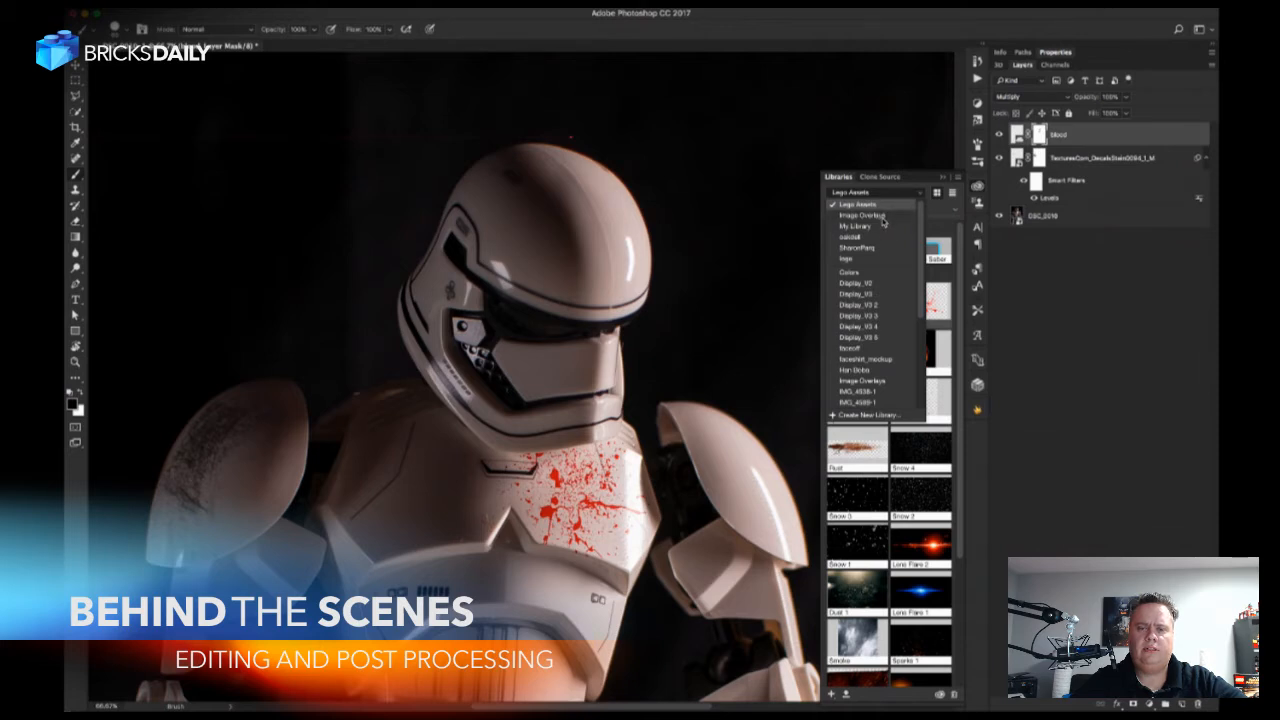
left_click(883, 217)
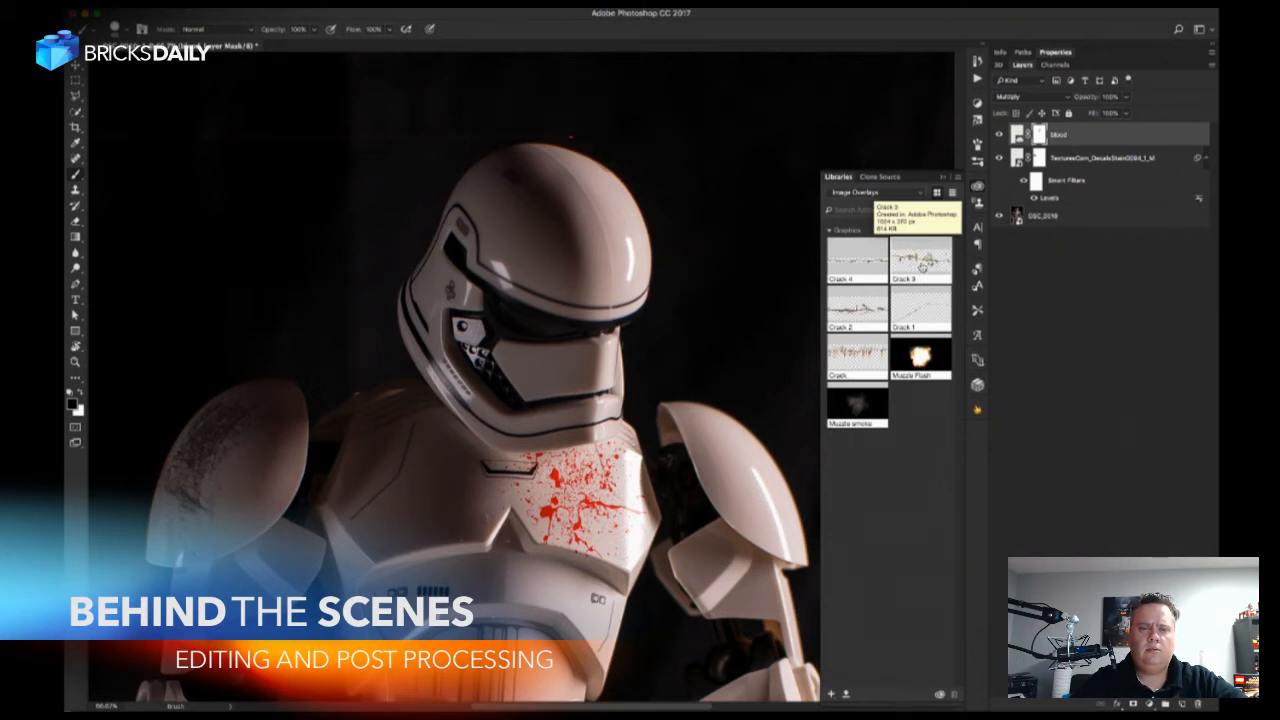
left_click_drag(921, 266, 570, 265)
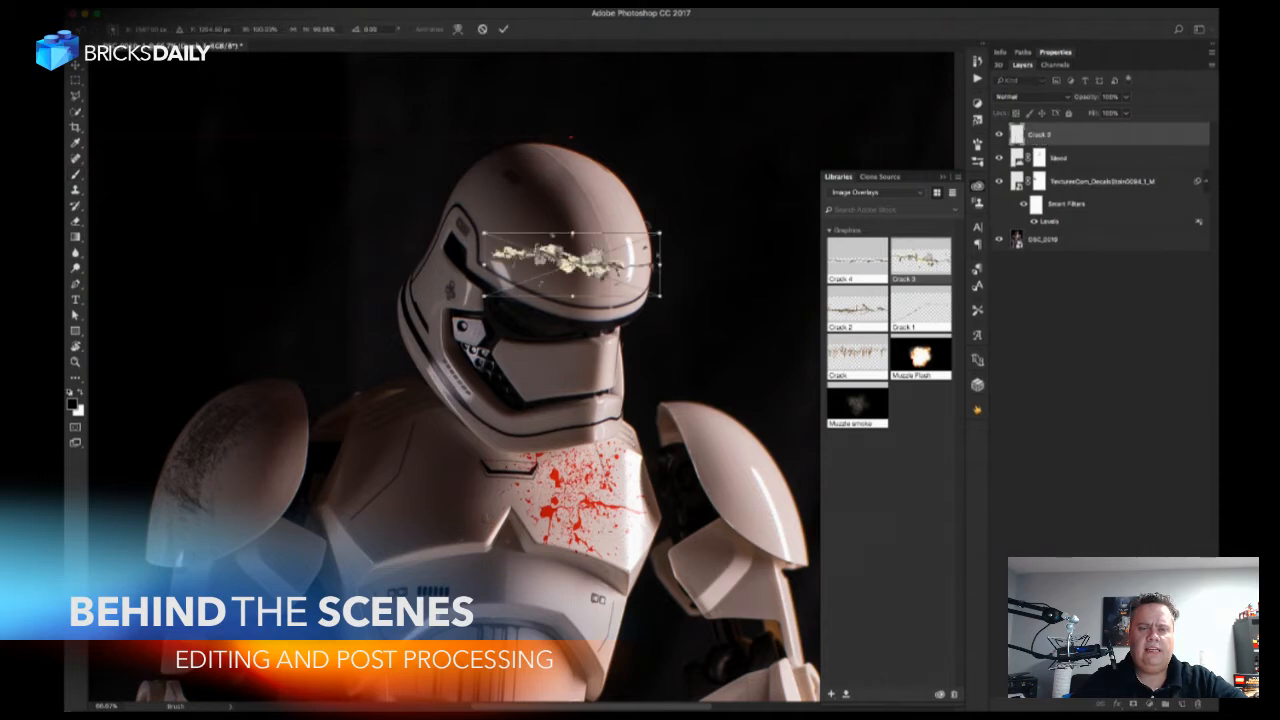
left_click_drag(668, 217, 536, 173)
key("Return")
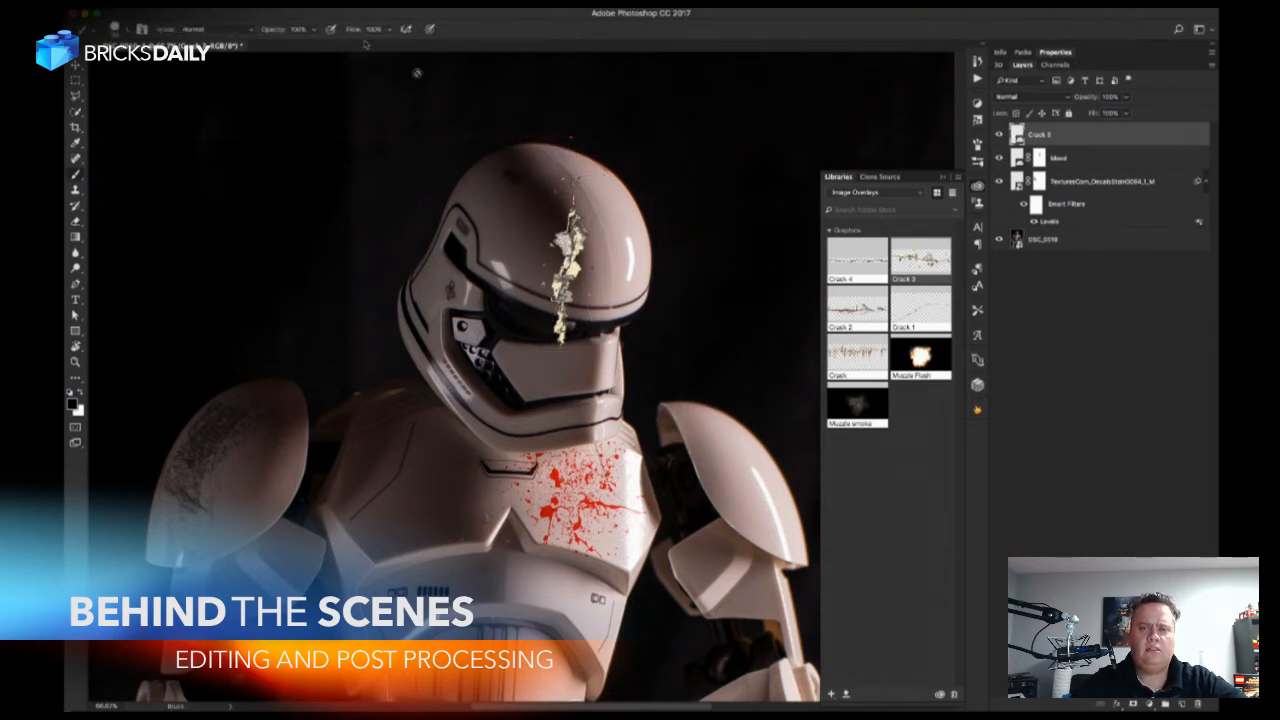
Move the Crack 3 graphic up onto the helmet's dome and rotate it diagonally down toward the visor.
key("super+t")
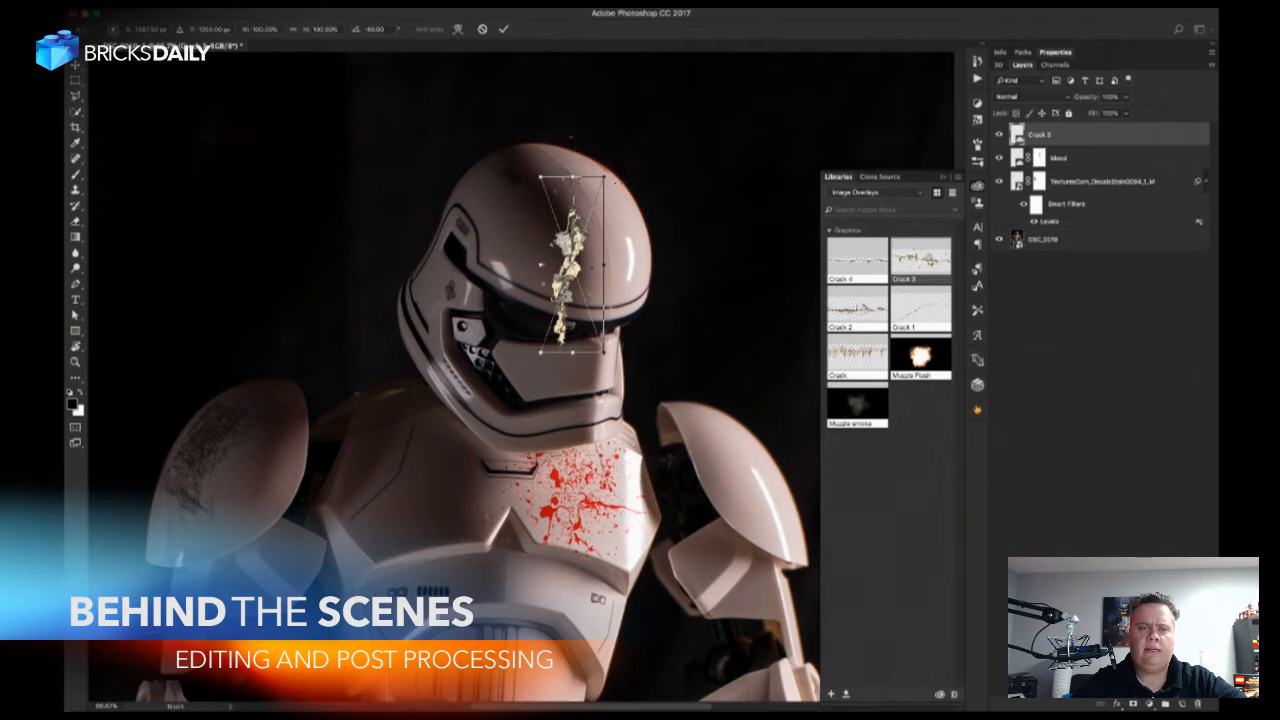
left_click_drag(580, 206, 578, 204)
left_click_drag(514, 173, 545, 225)
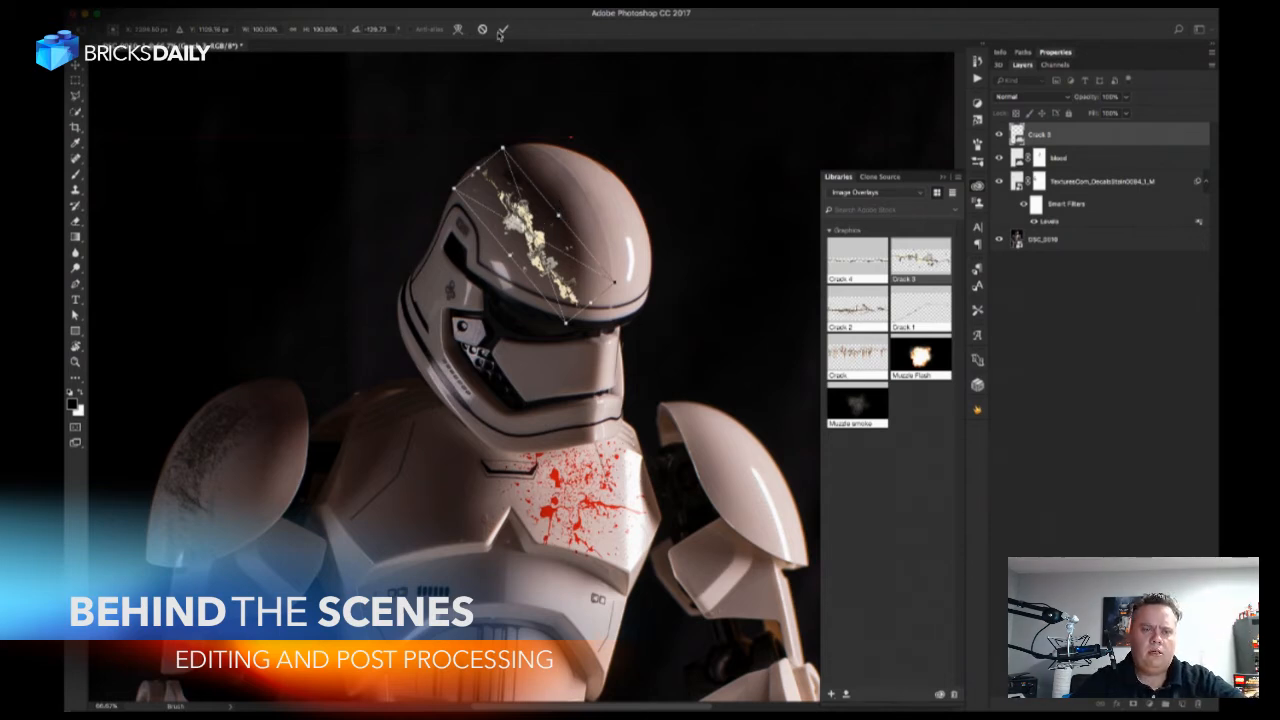
Warp the Crack 3 graphic so it follows the dome's curve from the crown down to the visor rim.
left_click(458, 29)
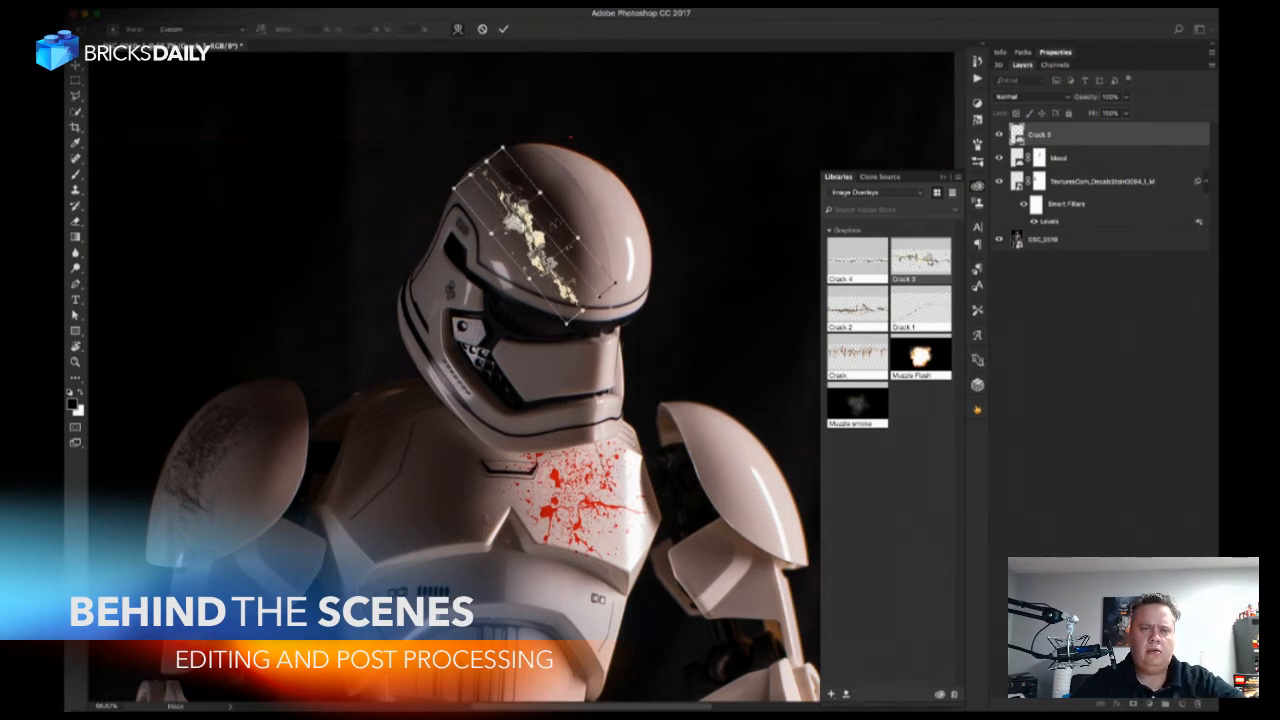
left_click_drag(579, 205, 566, 234)
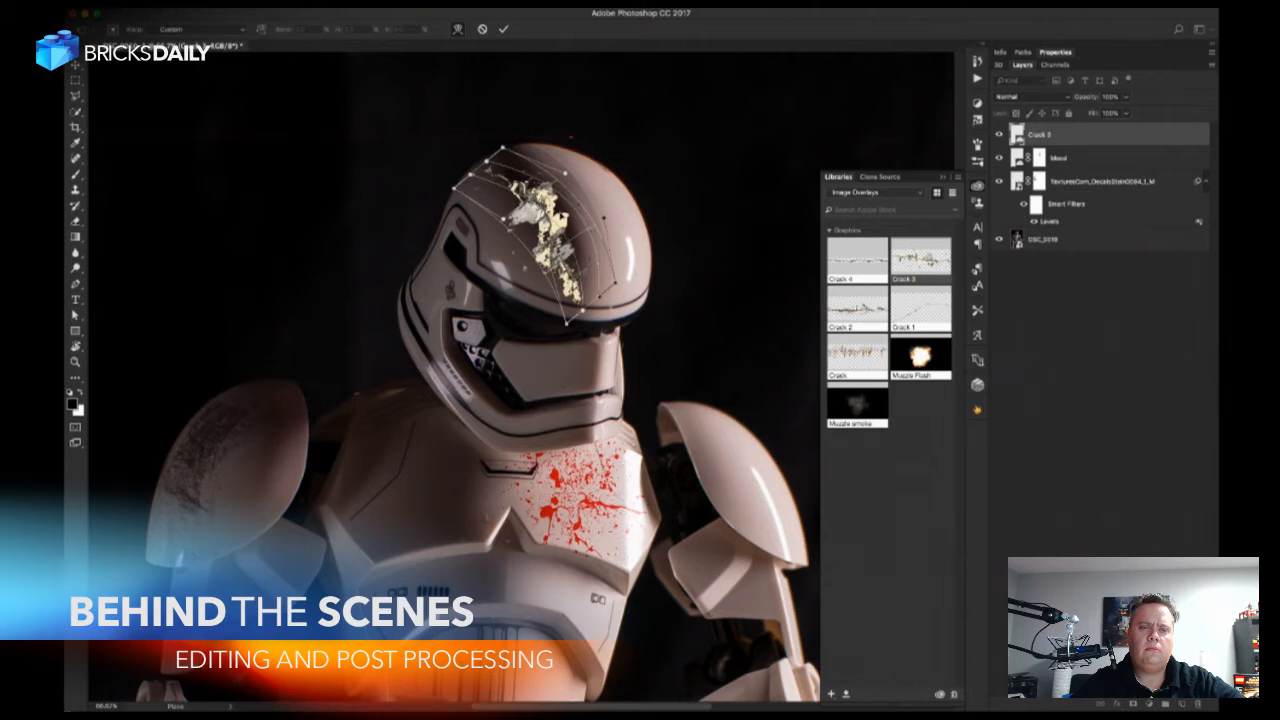
left_click_drag(543, 235, 550, 224)
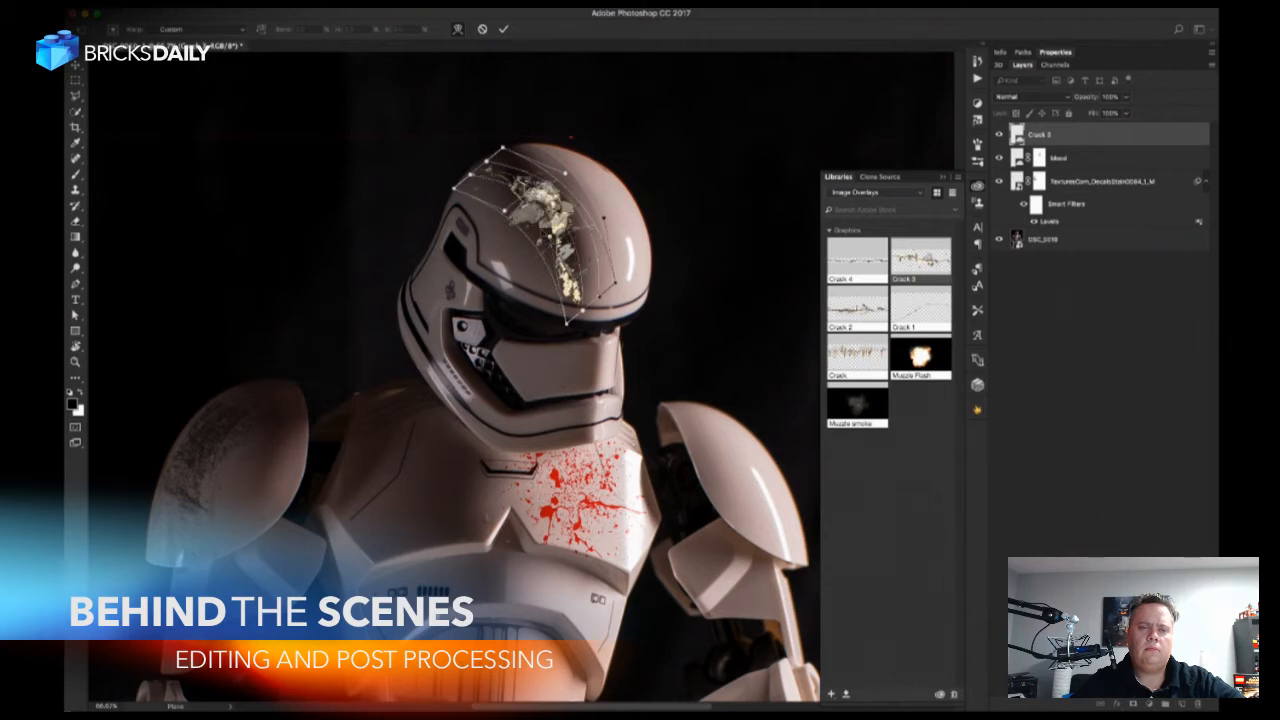
left_click_drag(567, 327, 550, 316)
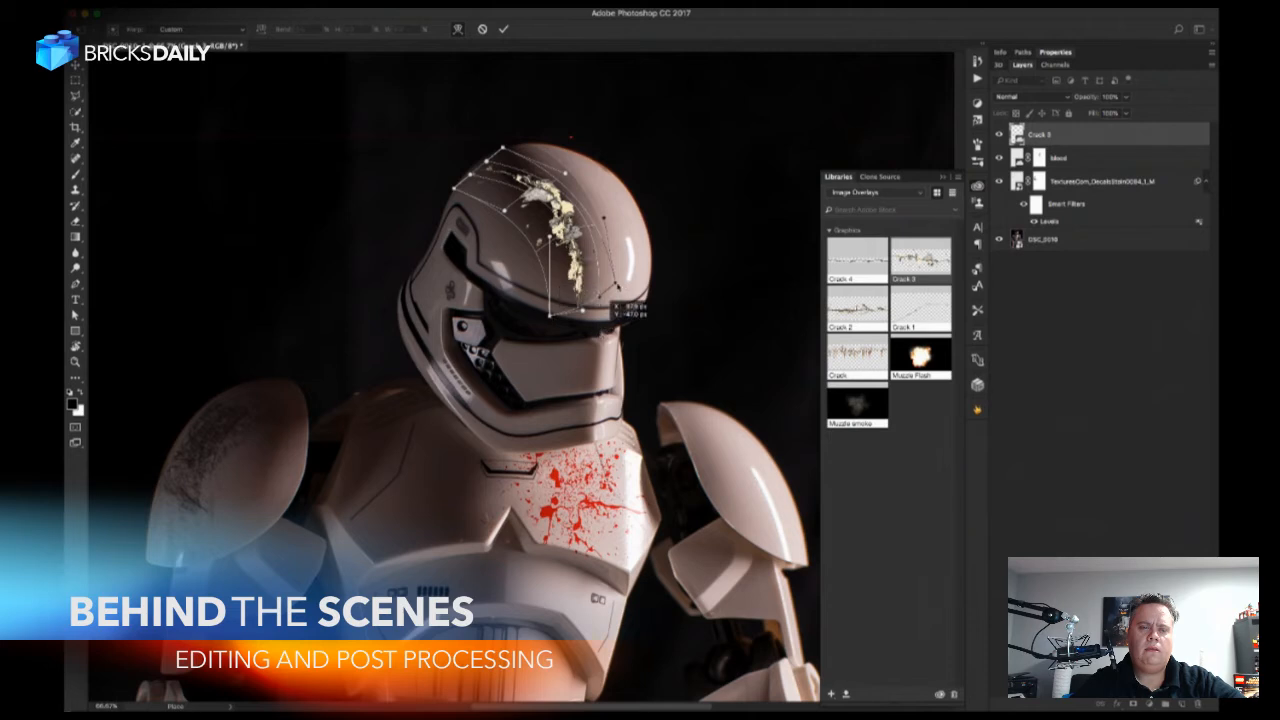
left_click_drag(615, 284, 600, 308)
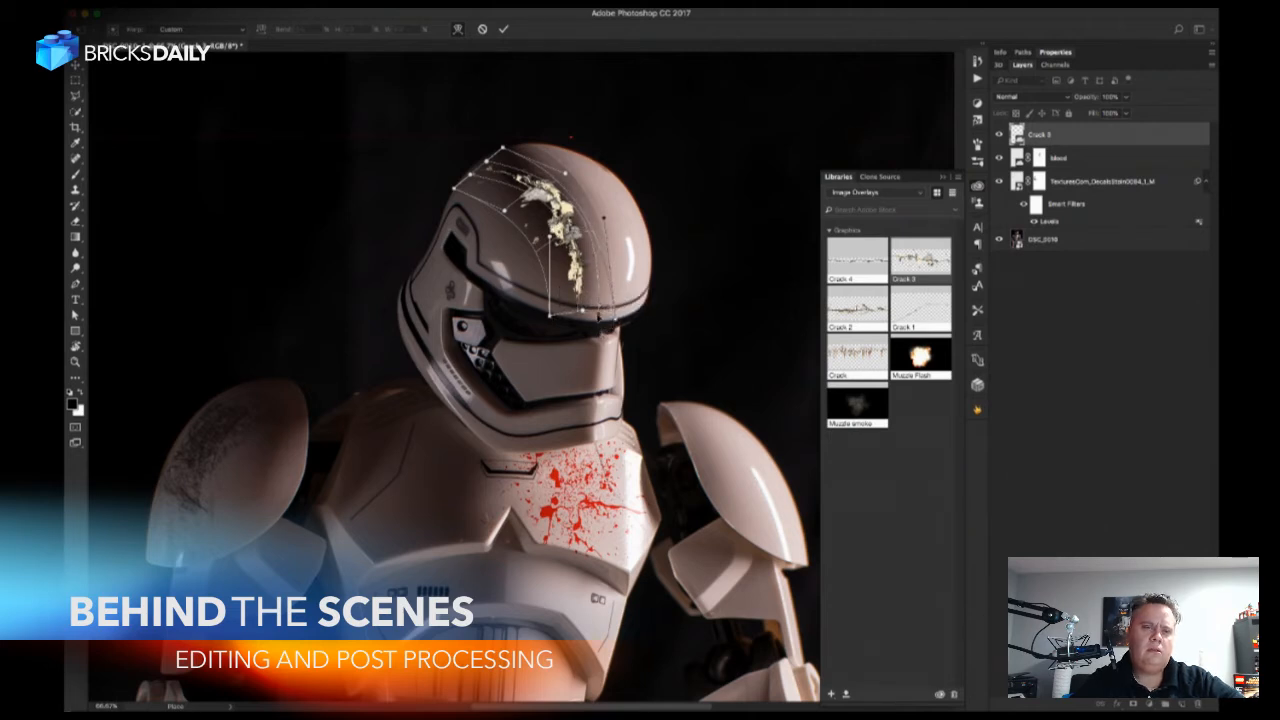
left_click_drag(512, 179, 506, 173)
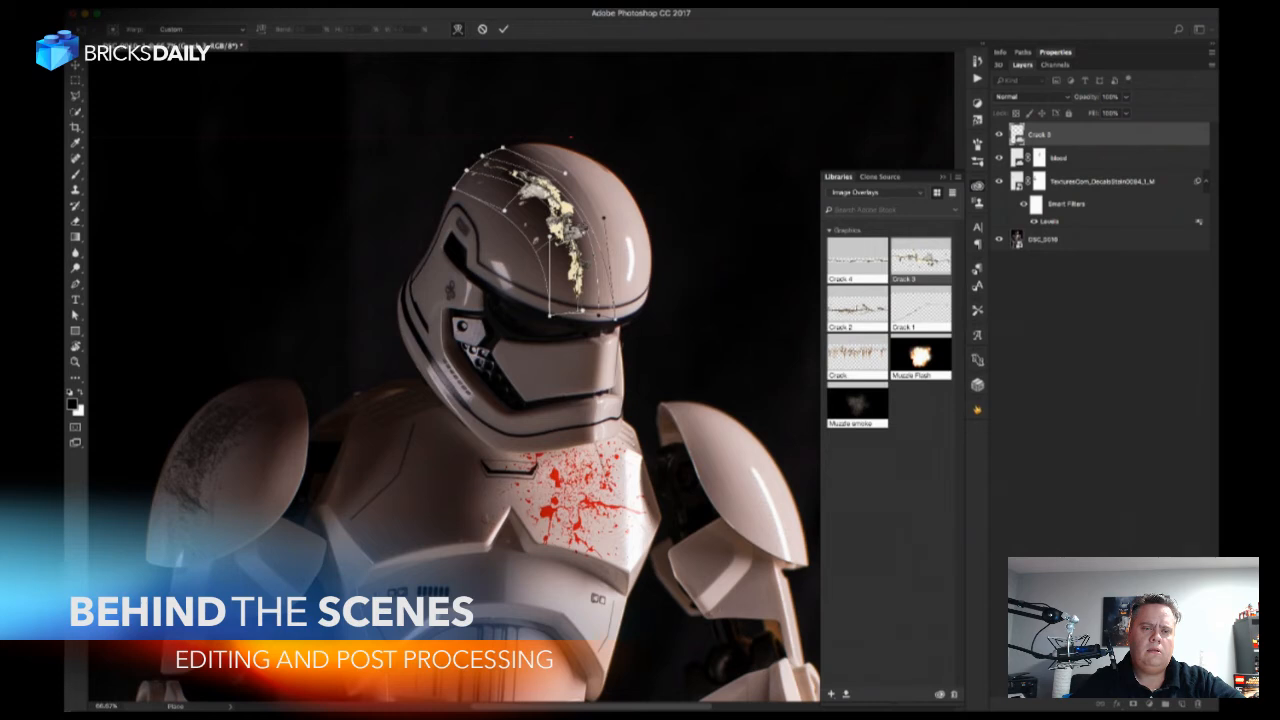
key("Return")
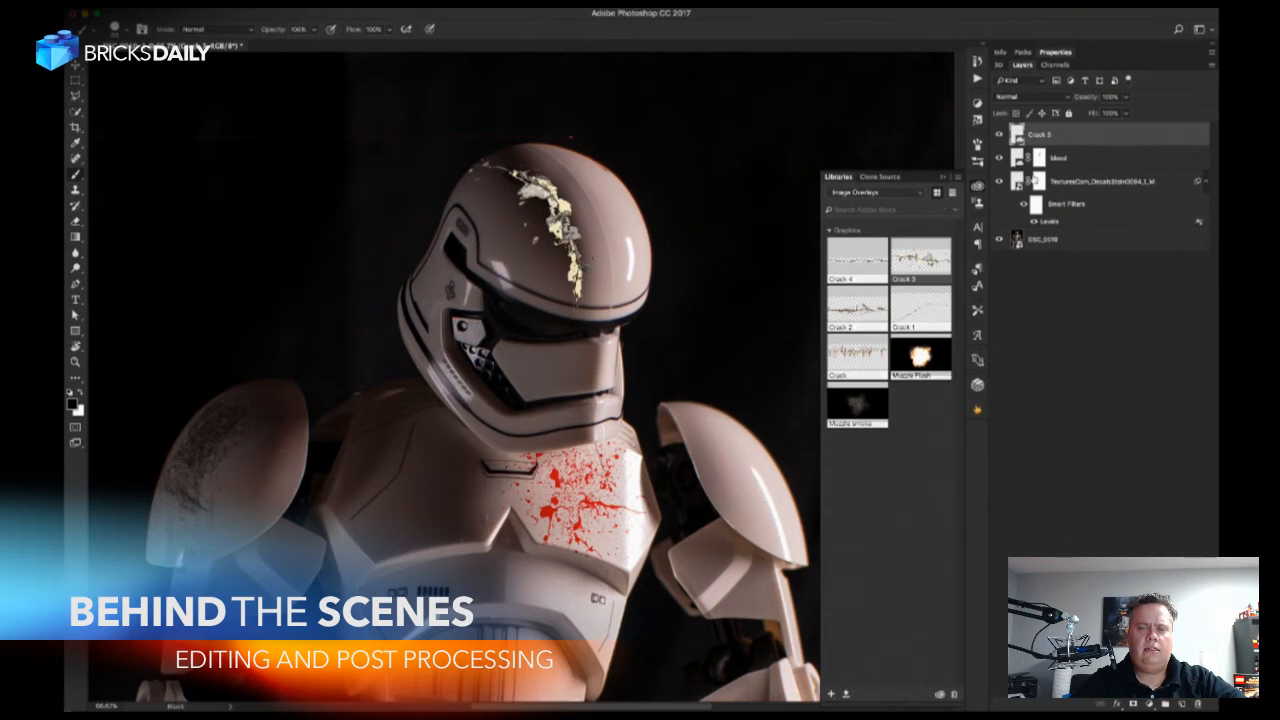
Try the Multiply, Screen and Hard Light blend modes on the Crack 3 layer.
left_click(1043, 99)
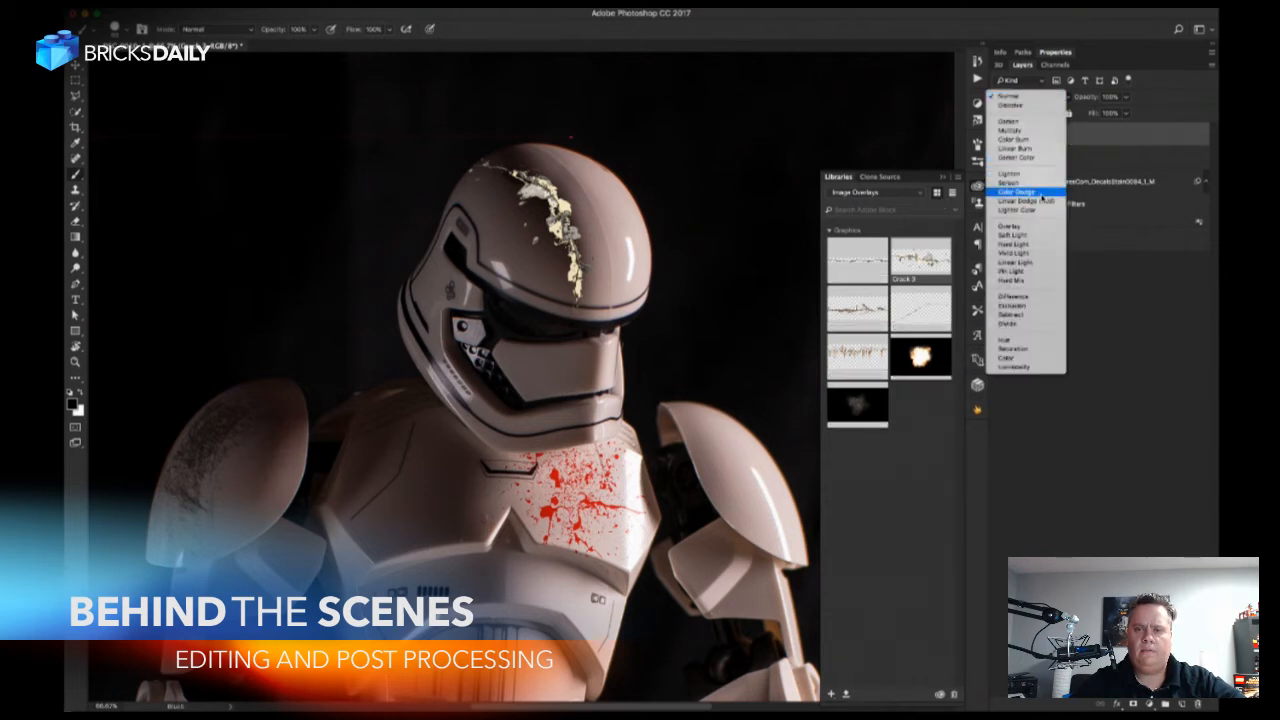
left_click(1126, 127)
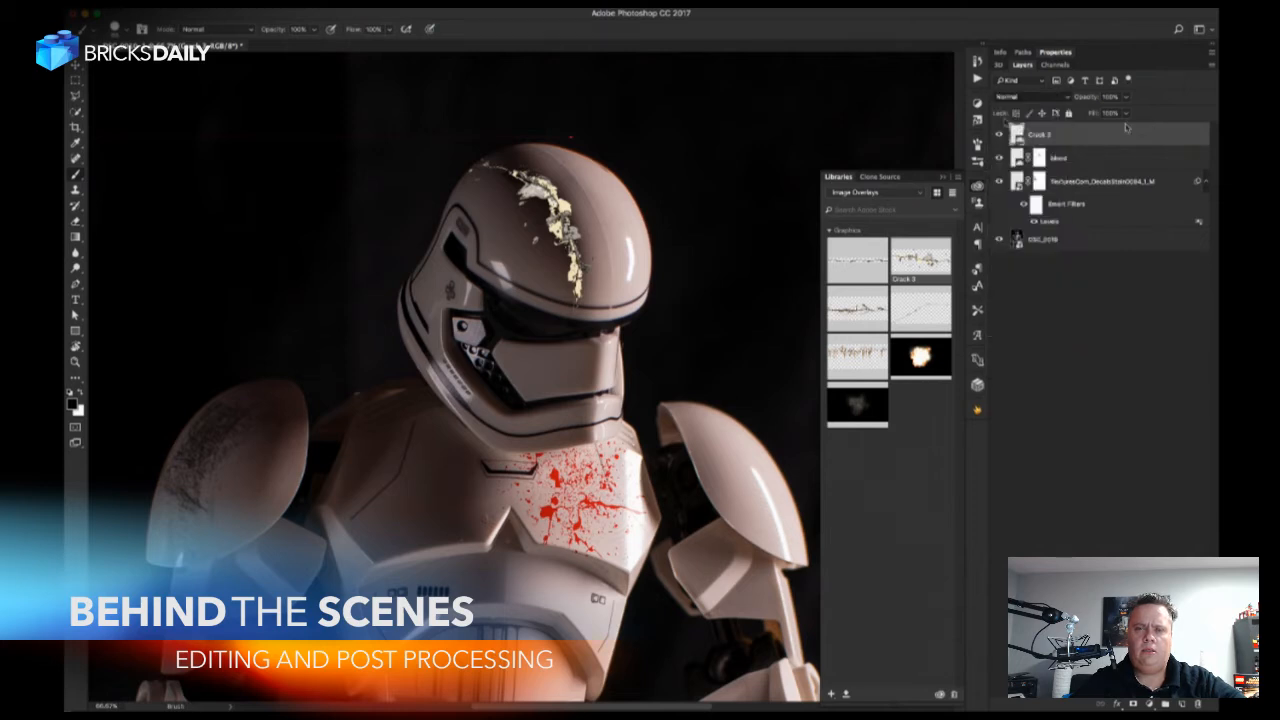
left_click(1027, 100)
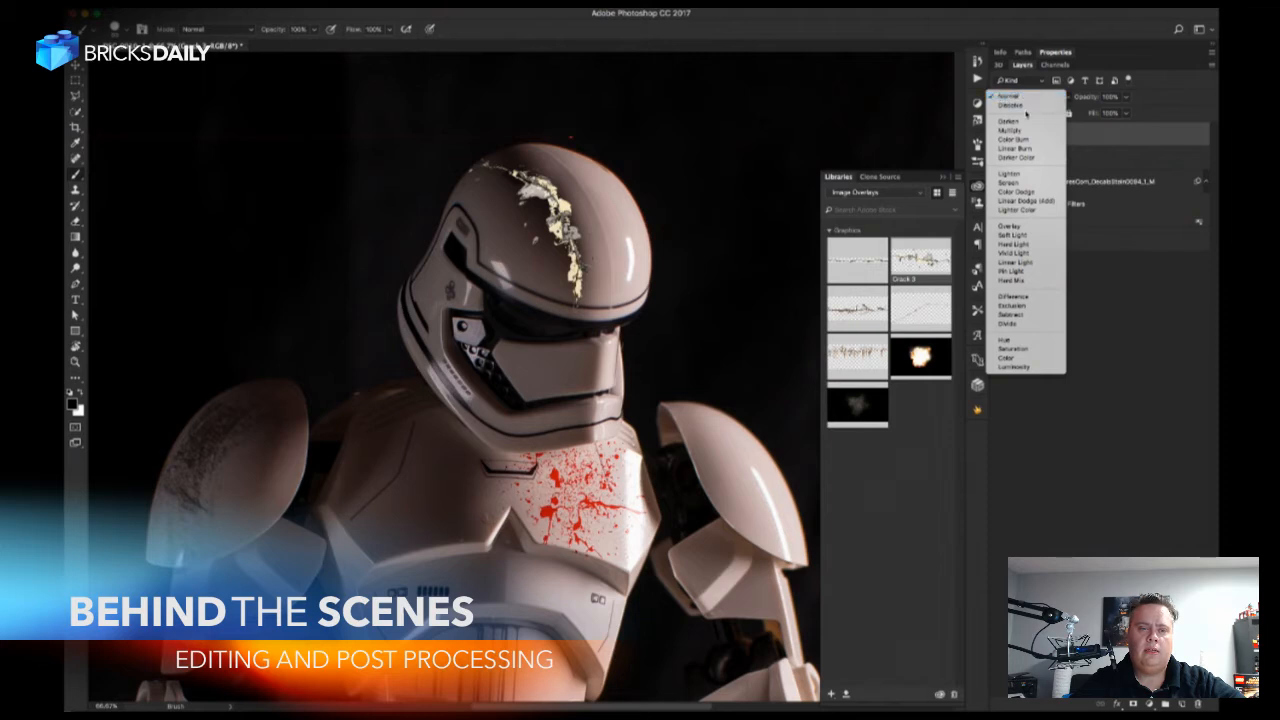
left_click(1018, 132)
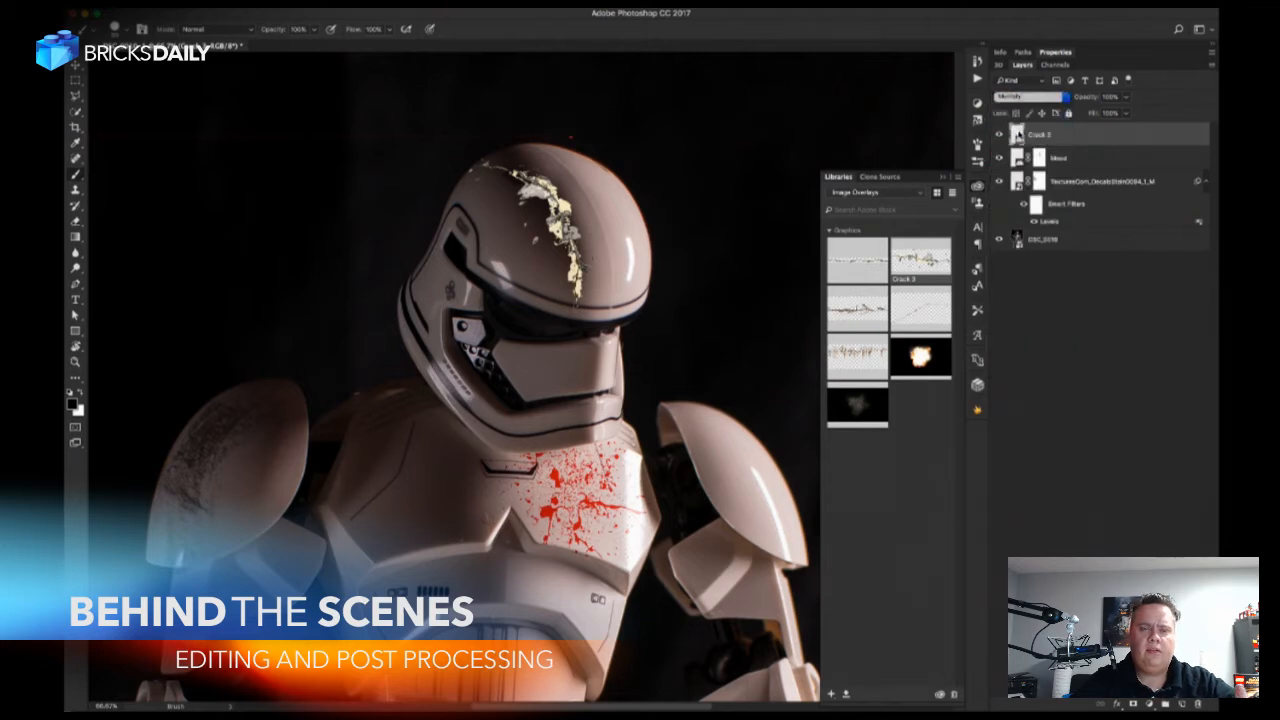
left_click(1030, 97)
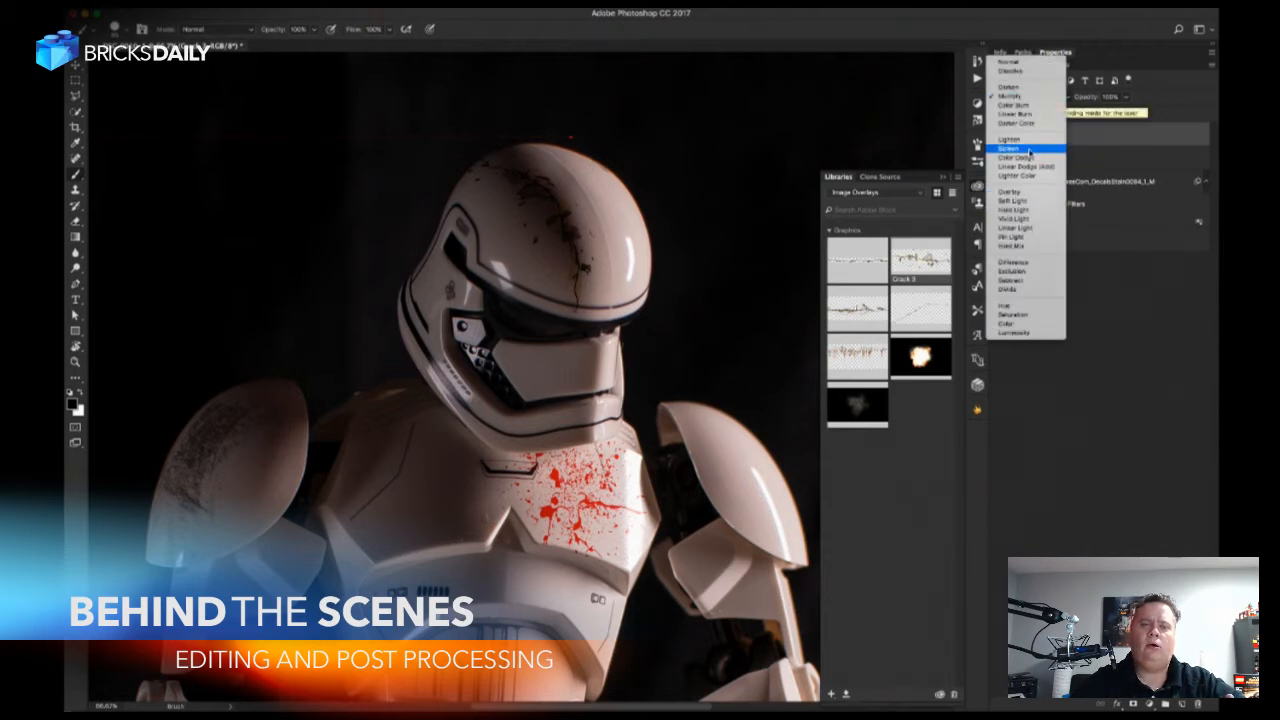
left_click(1029, 150)
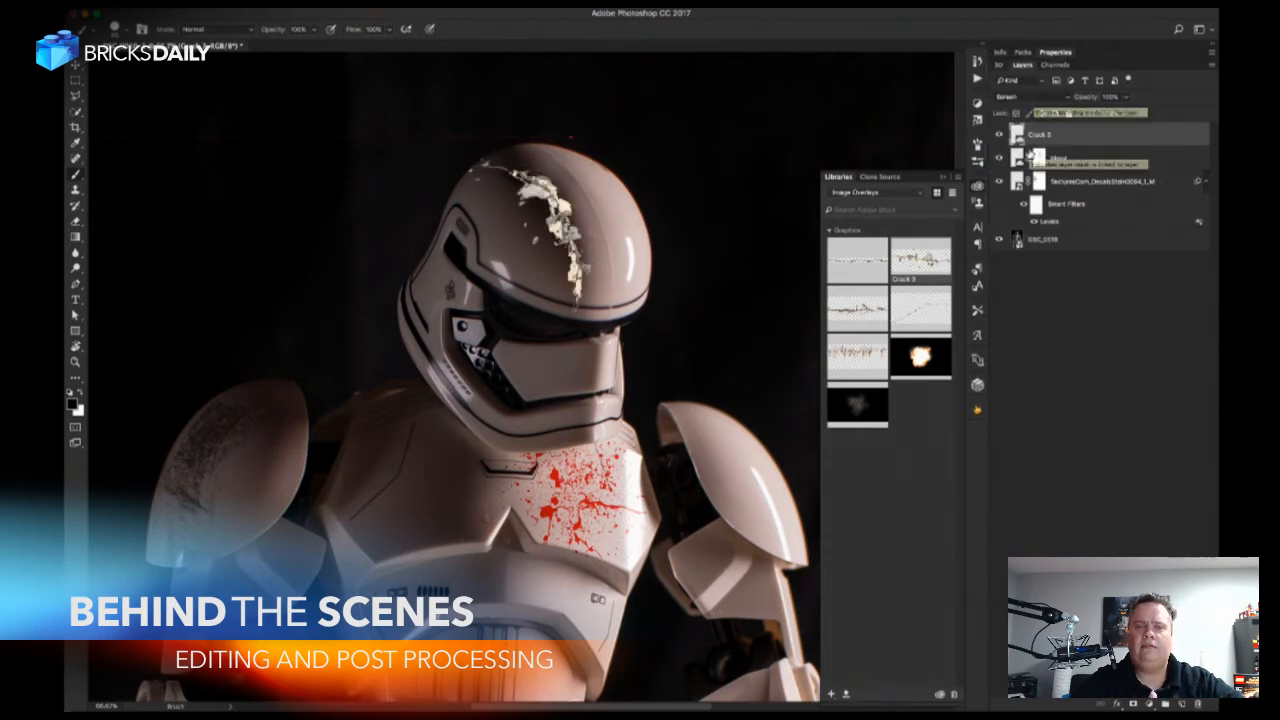
left_click(1043, 98)
left_click(1043, 98)
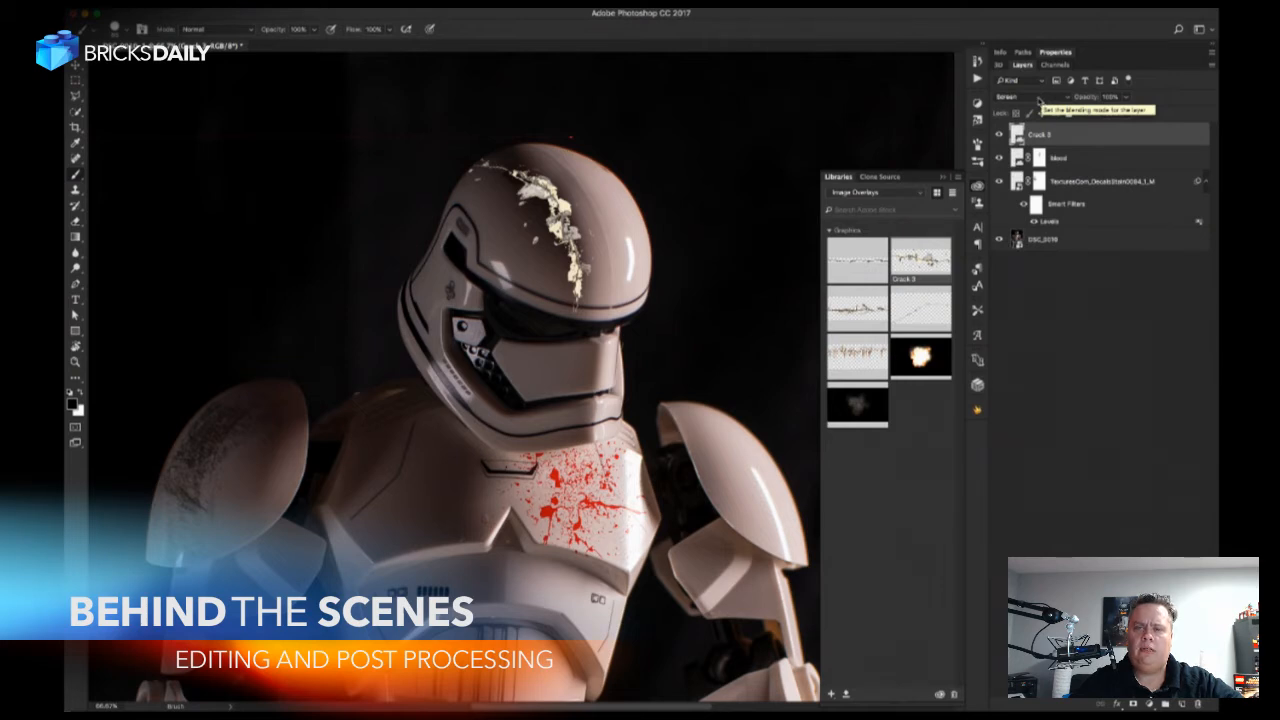
left_click(1038, 98)
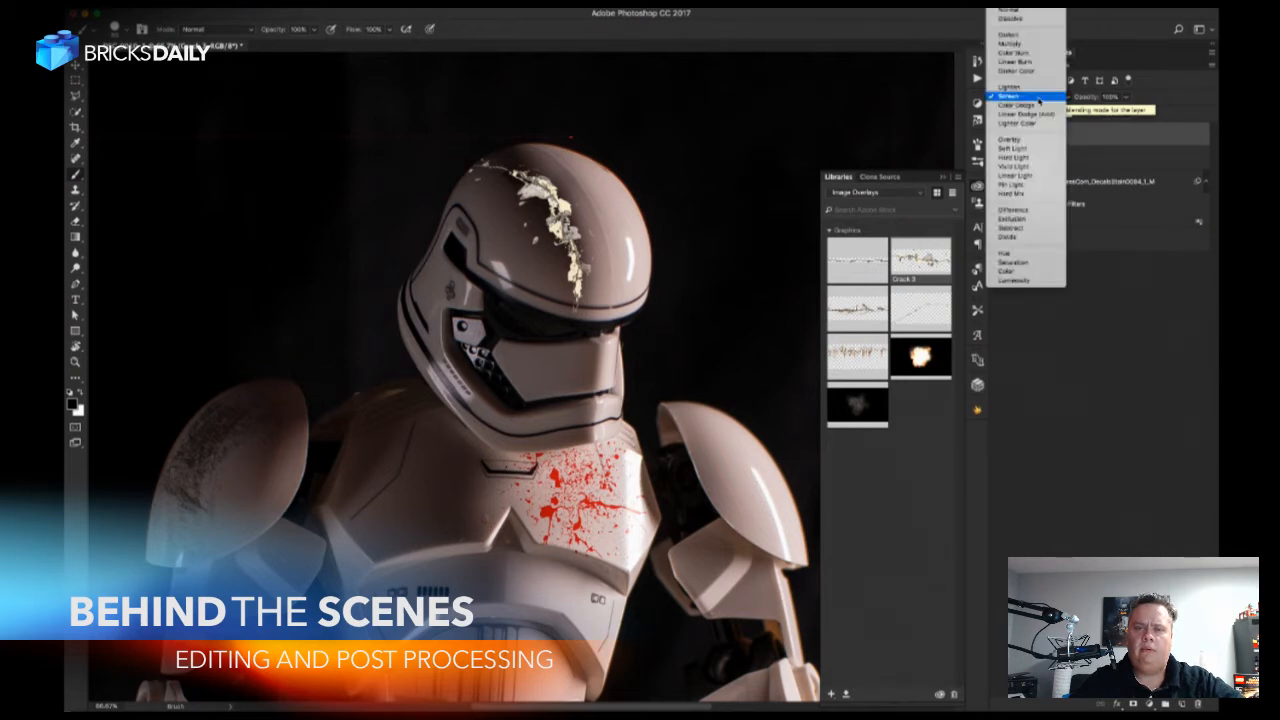
left_click(1035, 158)
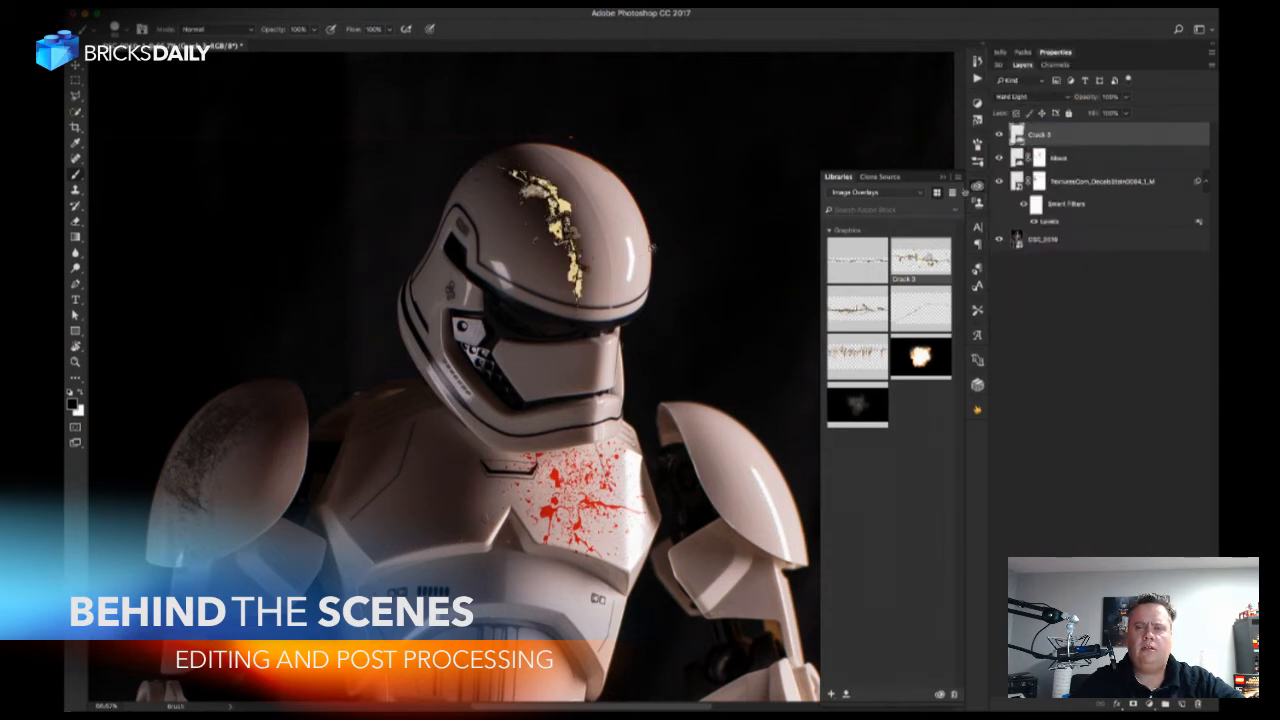
Set the Crack 3 layer's blend mode to Multiply and check the crack up close on the helmet.
left_click(1052, 100)
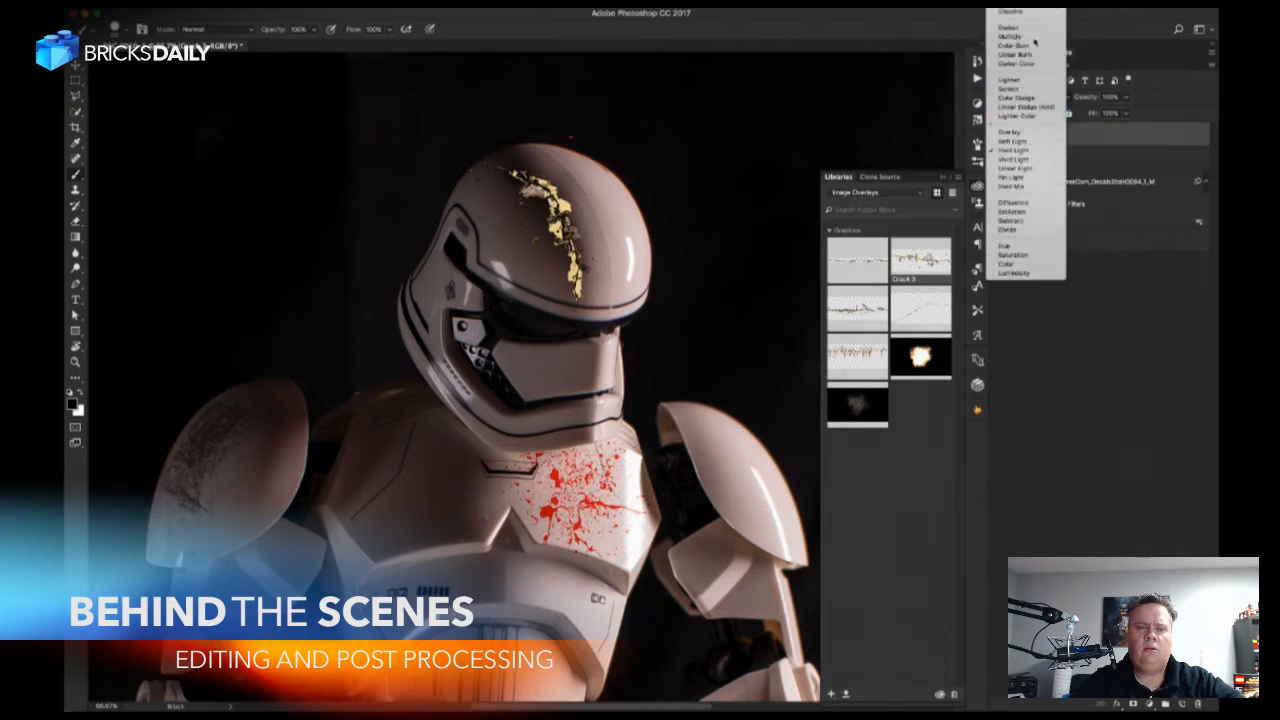
left_click(1036, 40)
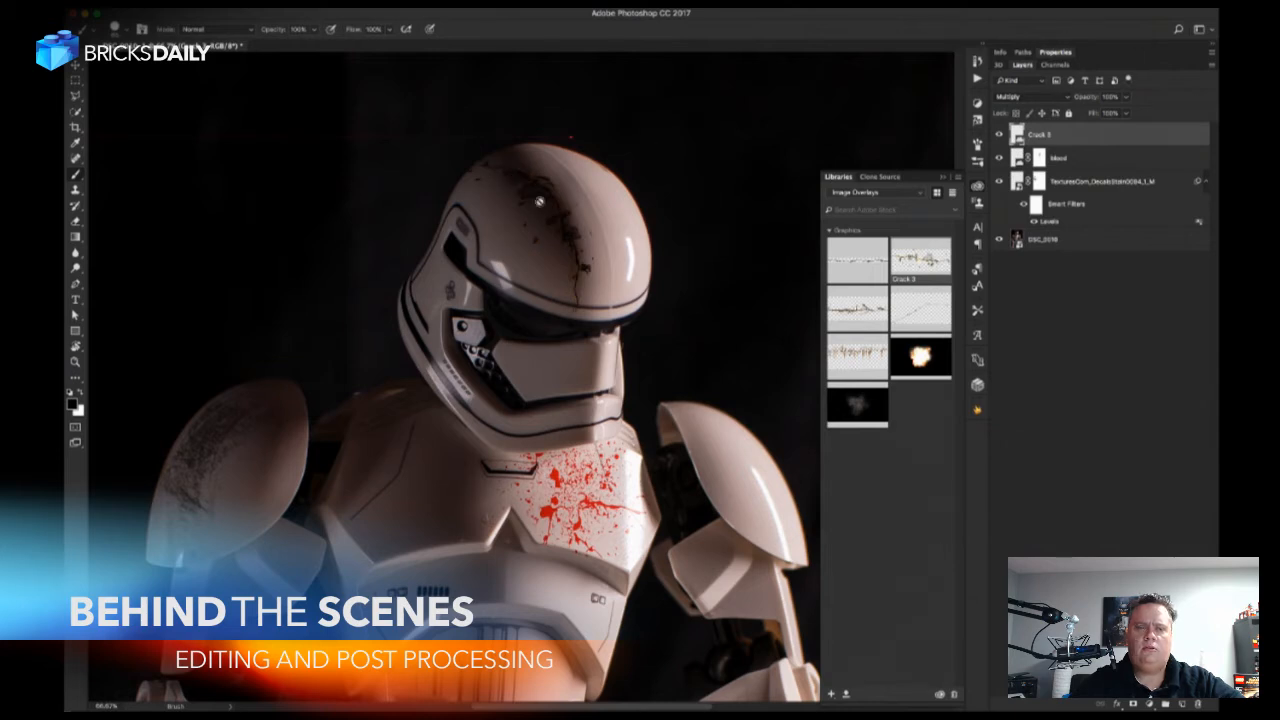
key("z")
mouse_move(569, 251)
left_mouse_down()
mouse_move(631, 265)
mouse_move(614, 226)
mouse_move(638, 348)
mouse_move(660, 378)
mouse_move(634, 366)
mouse_move(651, 354)
left_mouse_up()
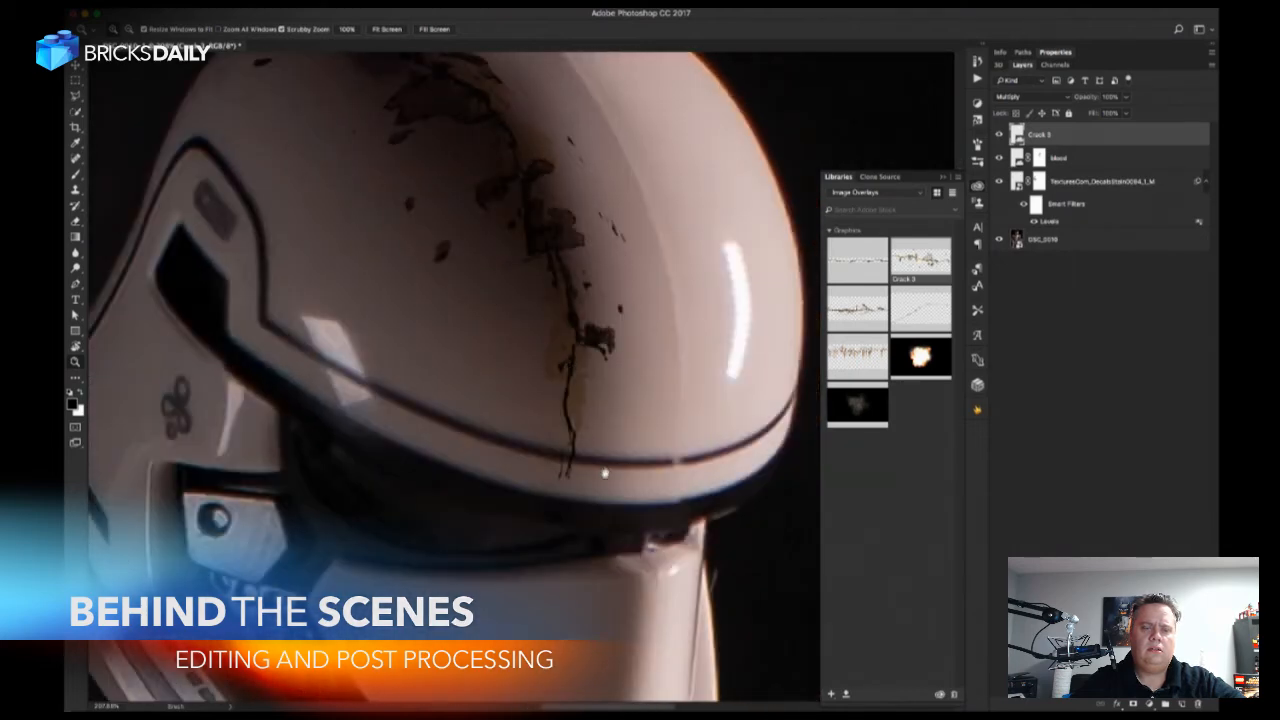
left_click_drag(599, 483, 625, 348)
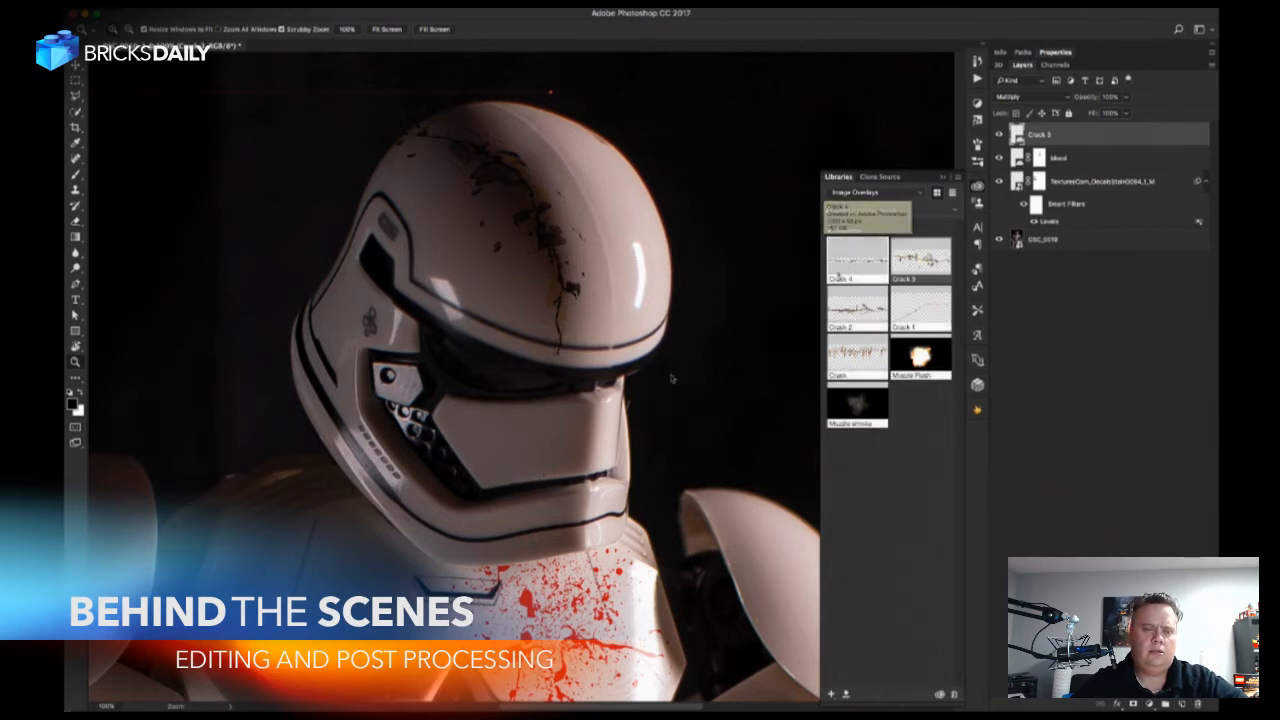
Place the library's Crack 4 graphic over the helmet's face, rotate it to -90 degrees and set its blend mode to Multiply.
left_click_drag(545, 436, 546, 436)
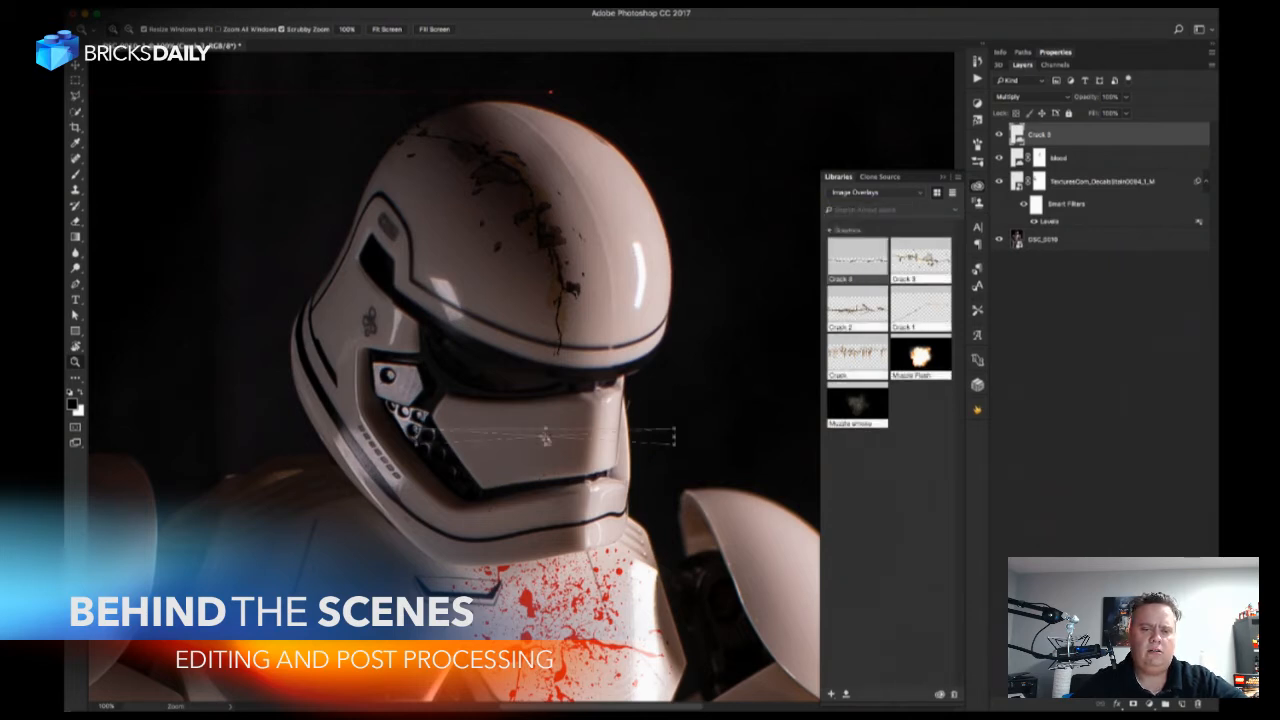
left_click_drag(688, 412, 548, 340)
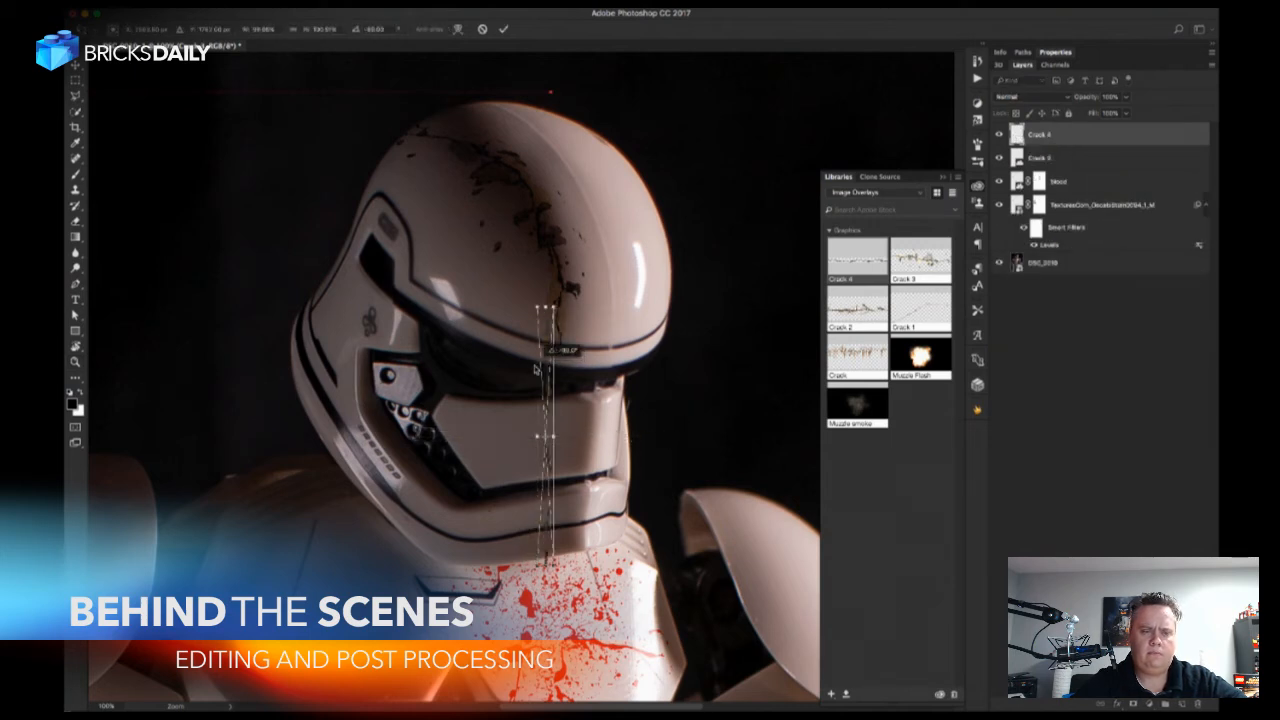
key("Return")
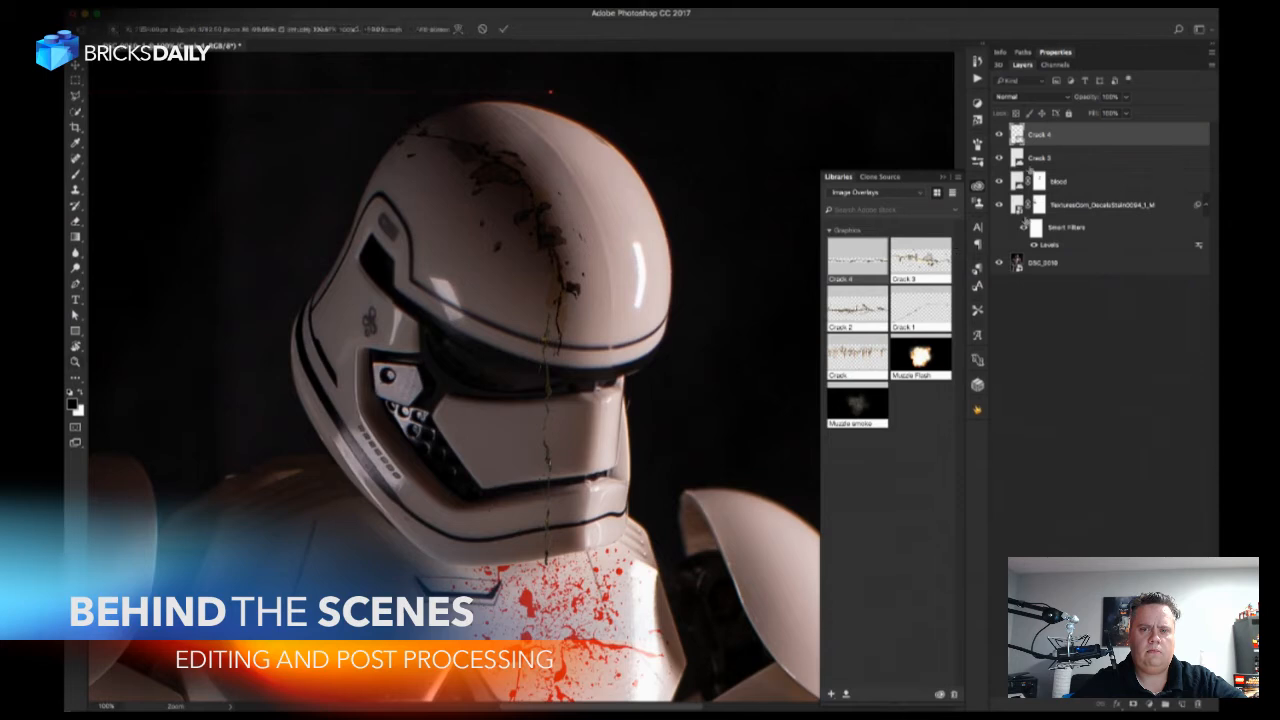
left_click(1025, 96)
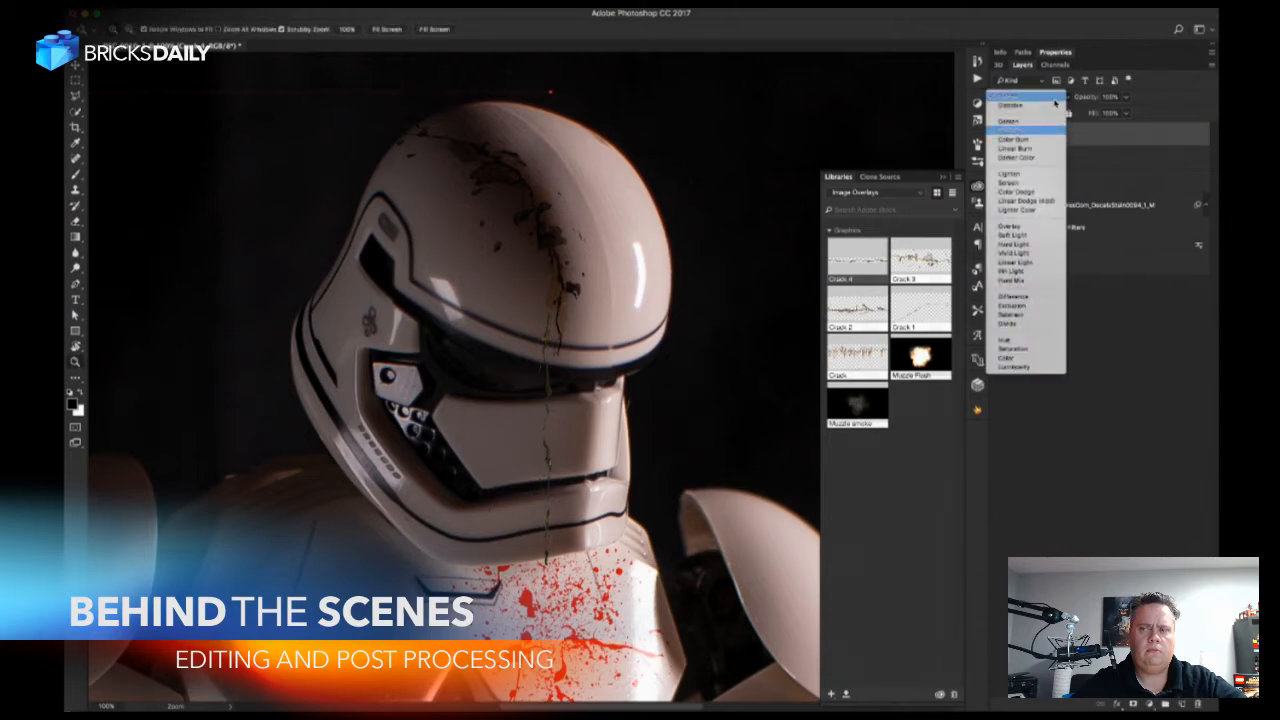
left_click(1049, 133)
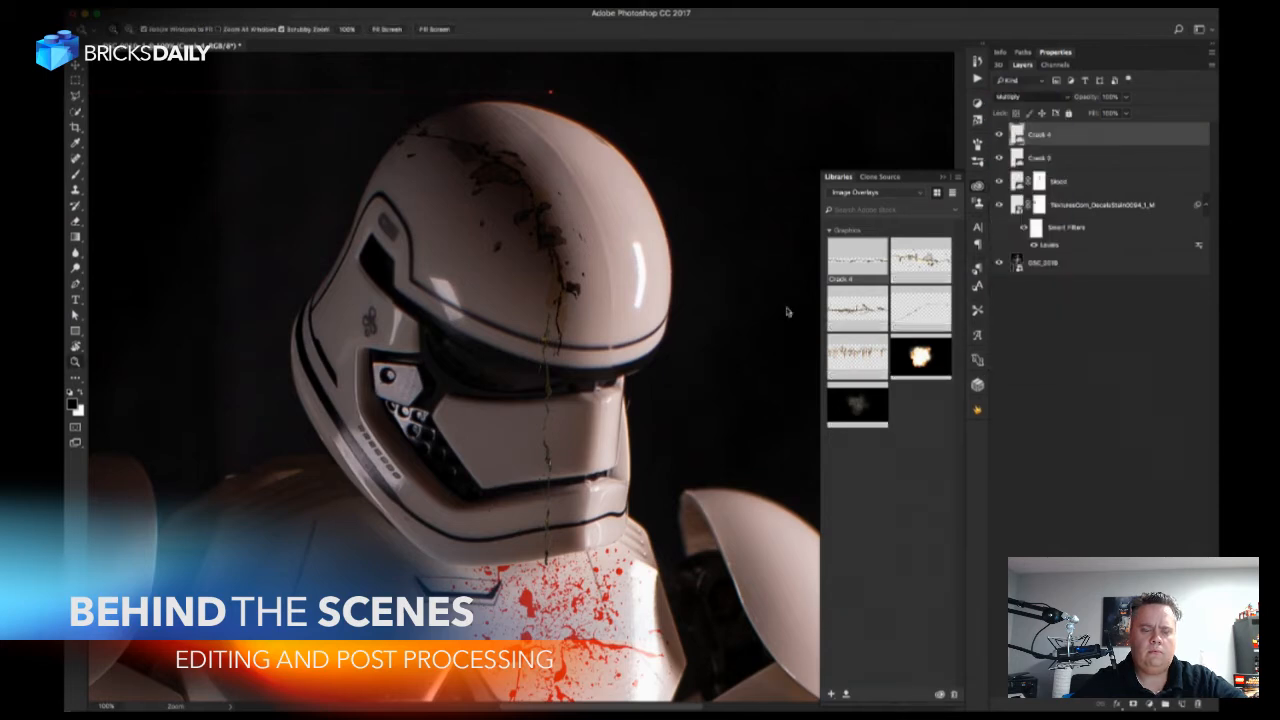
Move the Crack 4 graphic down so it starts at the upper edge of the faceplate below the visor.
left_click(558, 425)
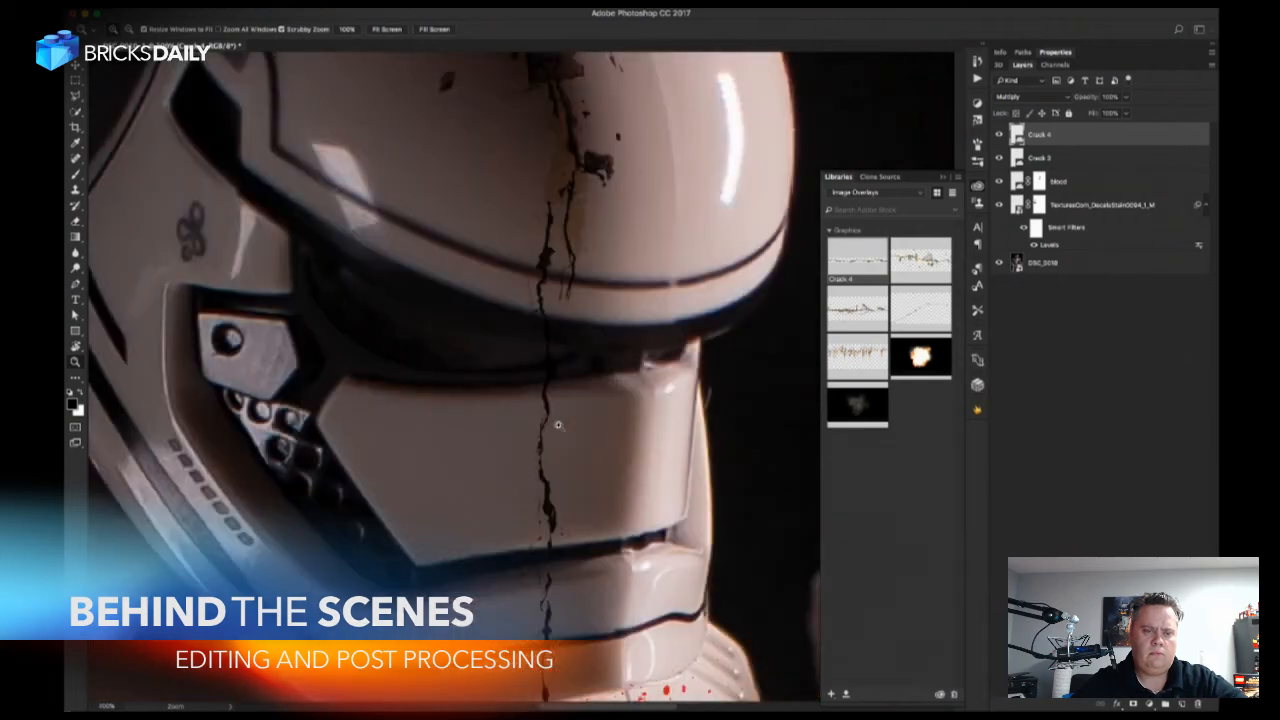
key("v")
left_click_drag(558, 425, 501, 565)
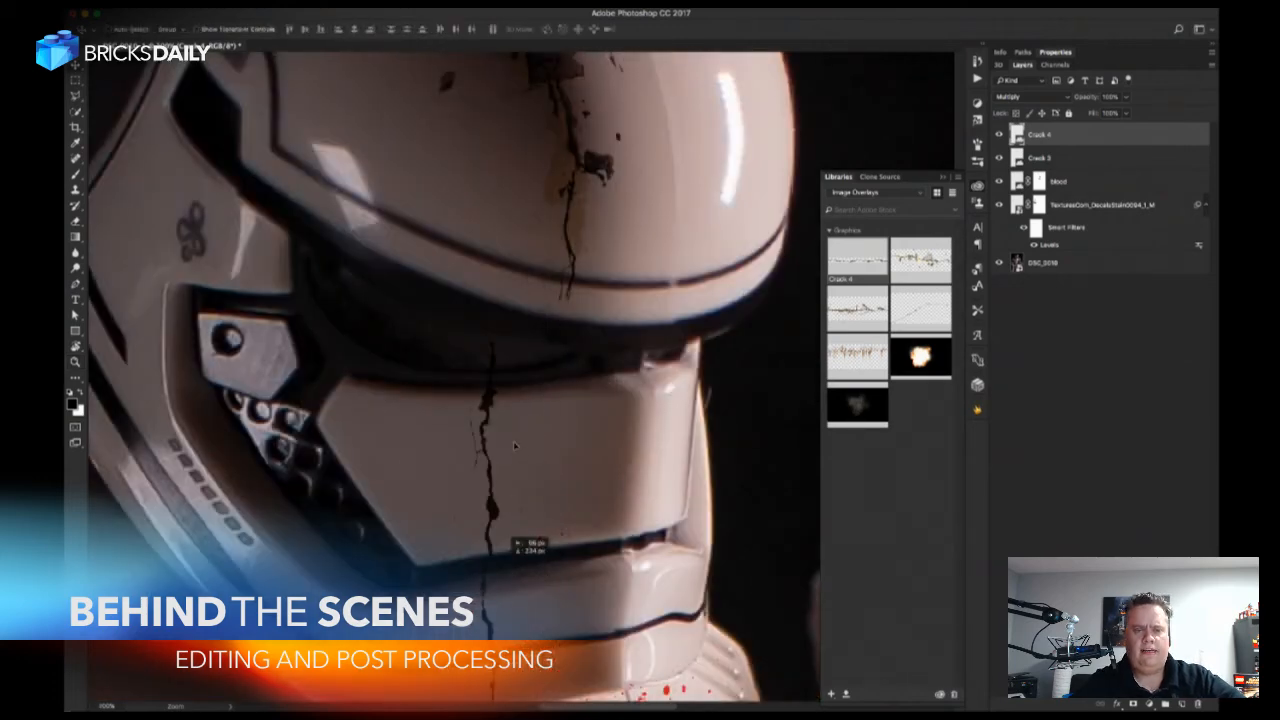
left_click_drag(511, 500, 492, 498)
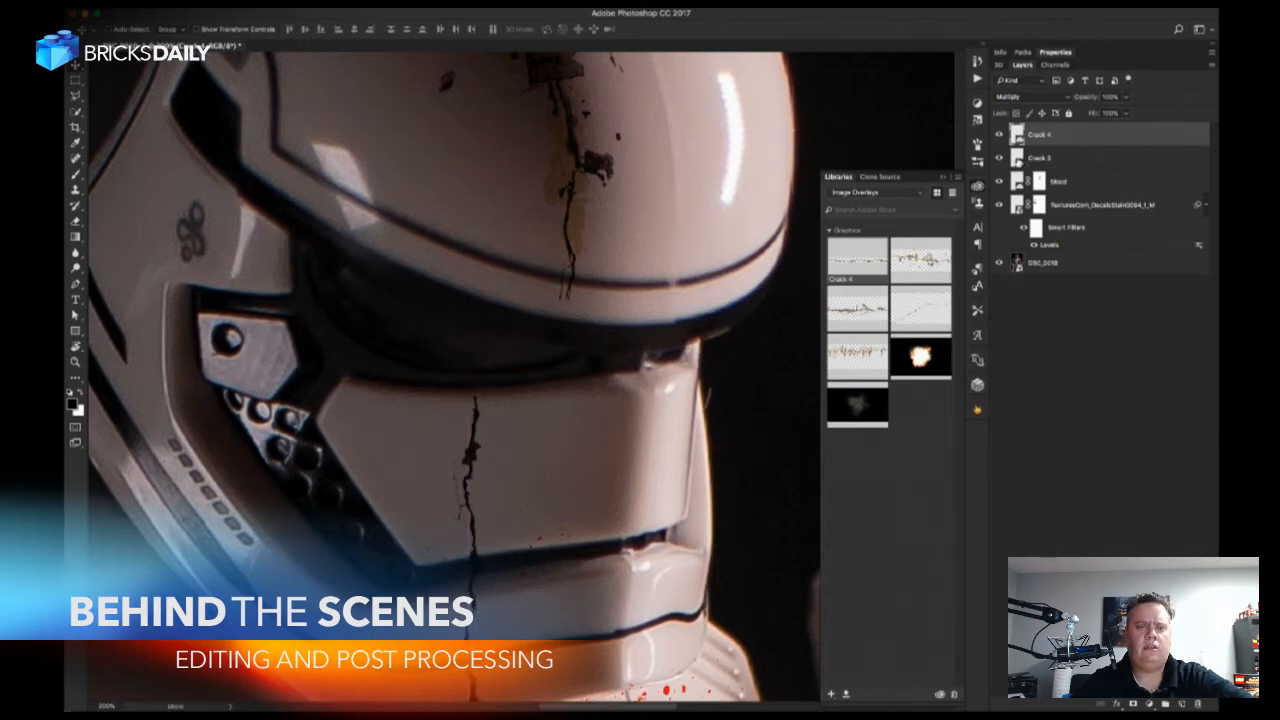
Warp the lower end of the Crack 3 graphic so the crack reaches the curved rim above the visor.
left_click(1040, 158)
key("ctrl+t")
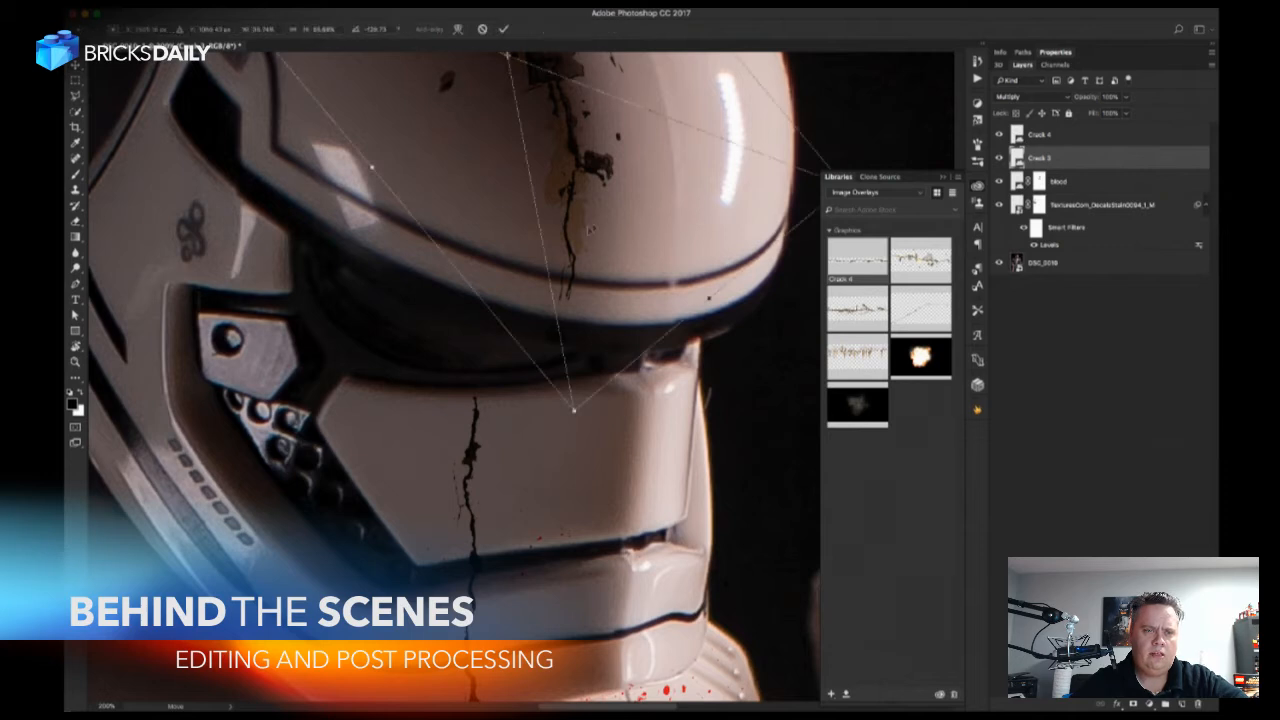
left_click(458, 29)
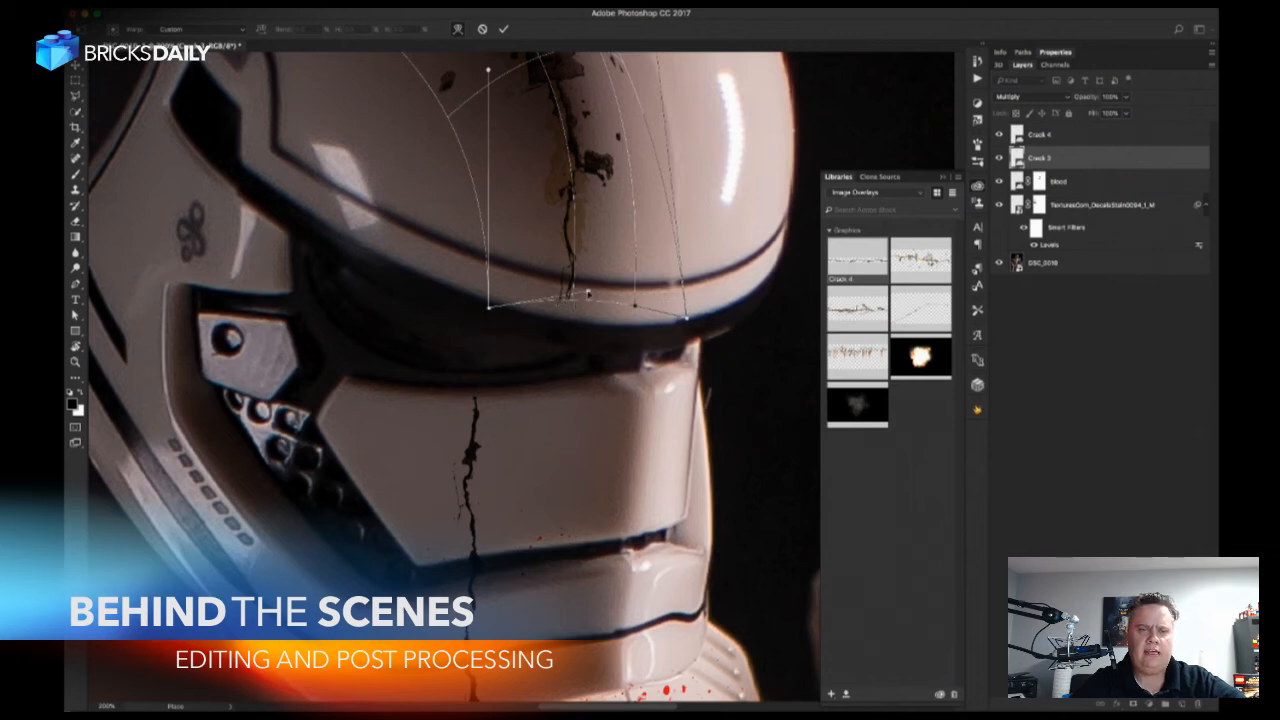
left_click_drag(588, 292, 633, 328)
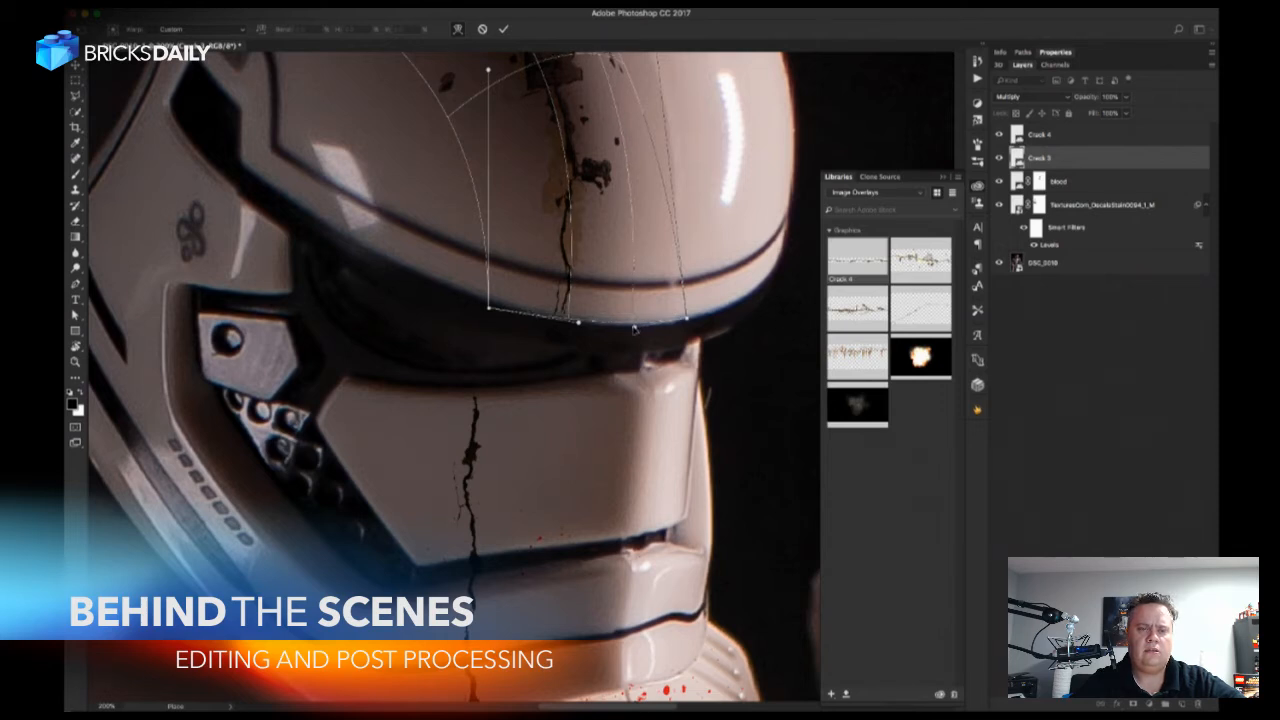
left_click_drag(490, 309, 492, 300)
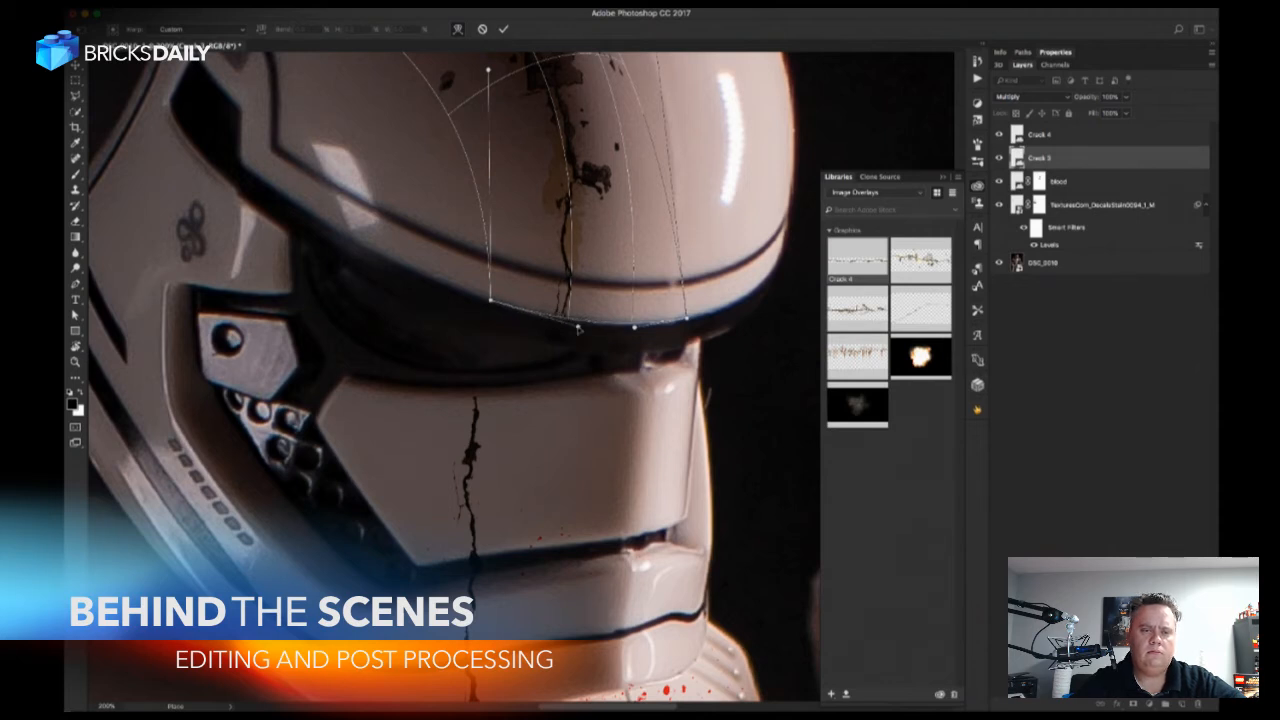
key("Return")
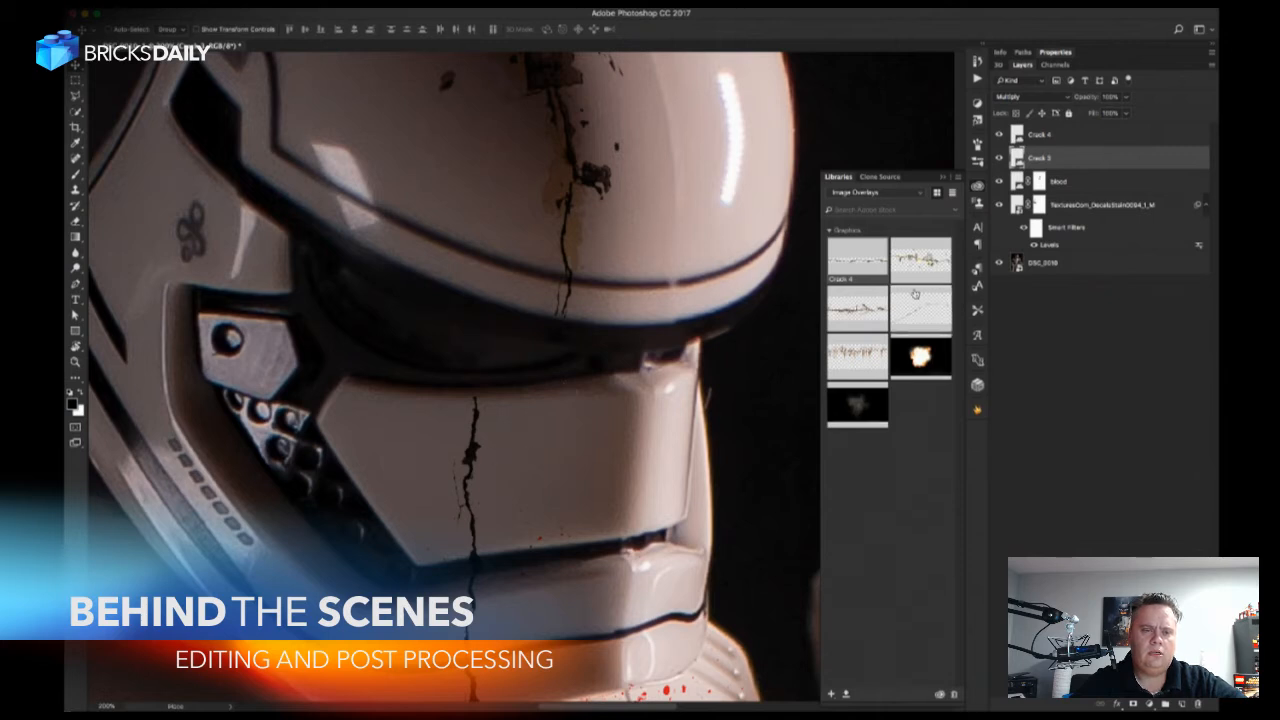
Nudge the Crack 4 graphic slightly up and to the right on the helmet's faceplate.
key("alt+bracketright")
left_click_drag(543, 441, 548, 430)
left_click_drag(537, 500, 542, 343)
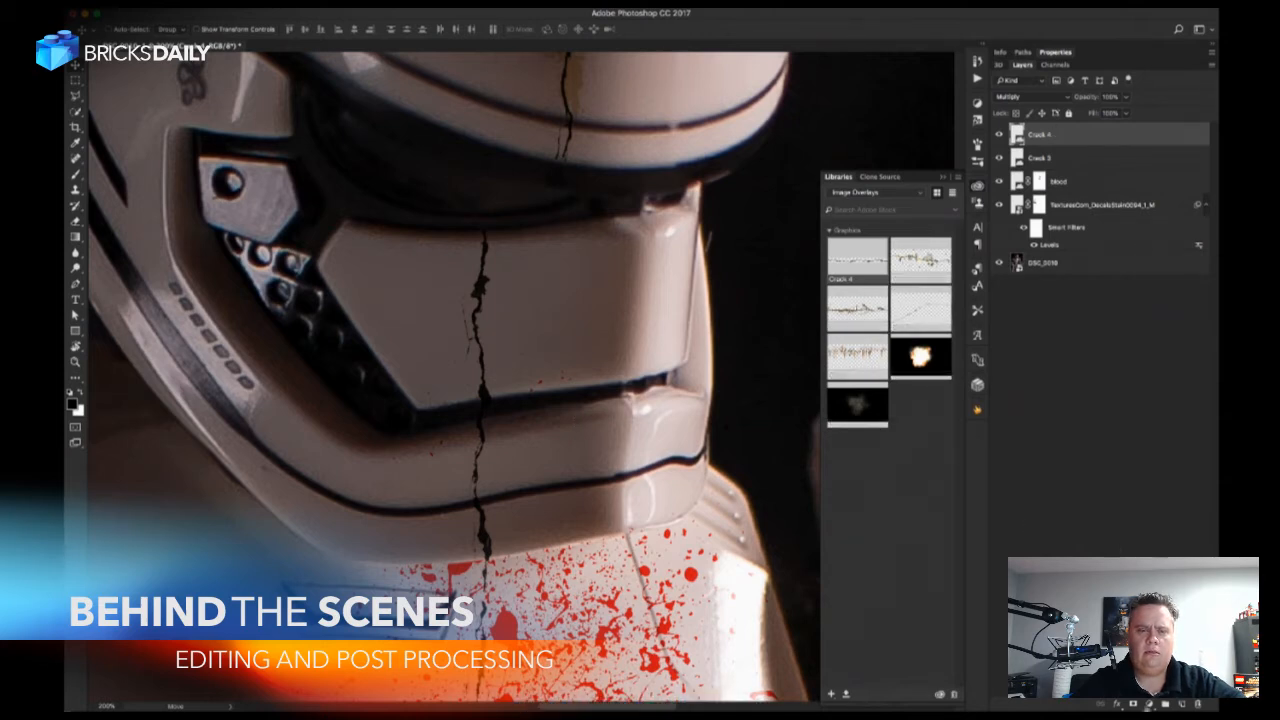
Add a mask to the Crack 4 layer and paint away the crack below the faceplate, across the chin and chest.
left_click(1134, 705)
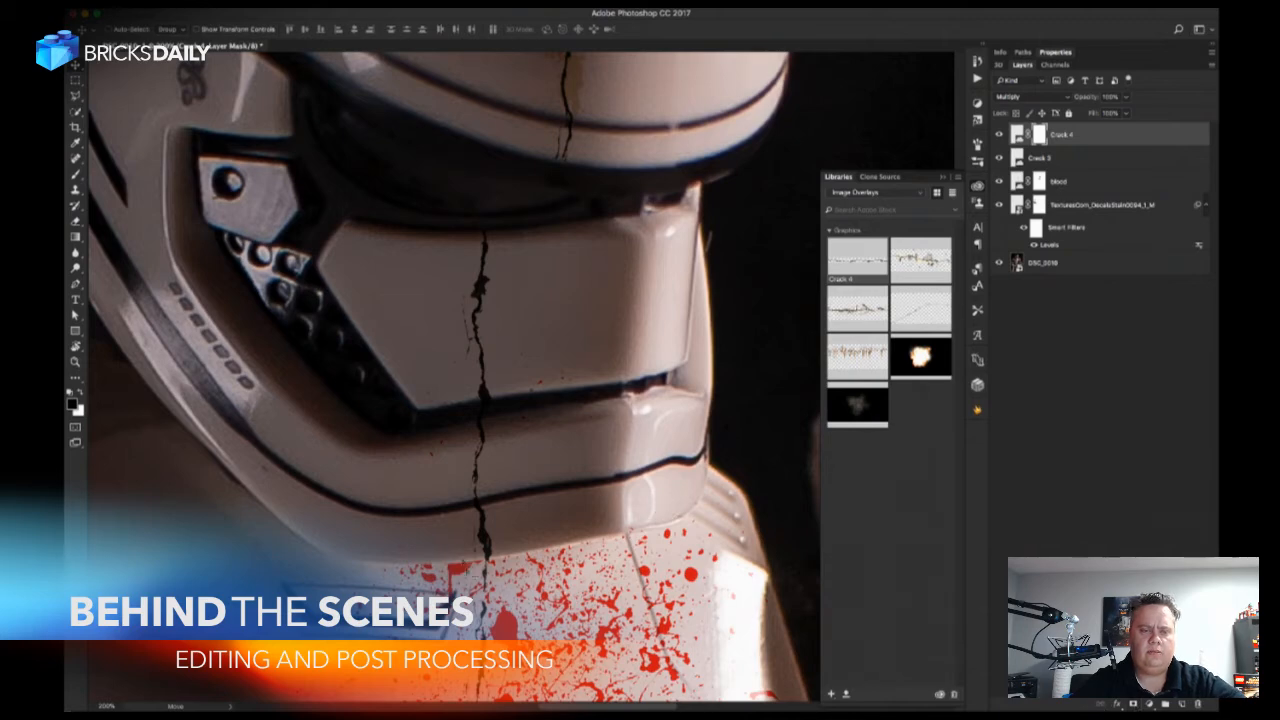
key("b")
left_click_drag(472, 594, 471, 430)
mouse_move(482, 590)
left_mouse_down()
mouse_move(477, 287)
mouse_move(500, 255)
left_mouse_up()
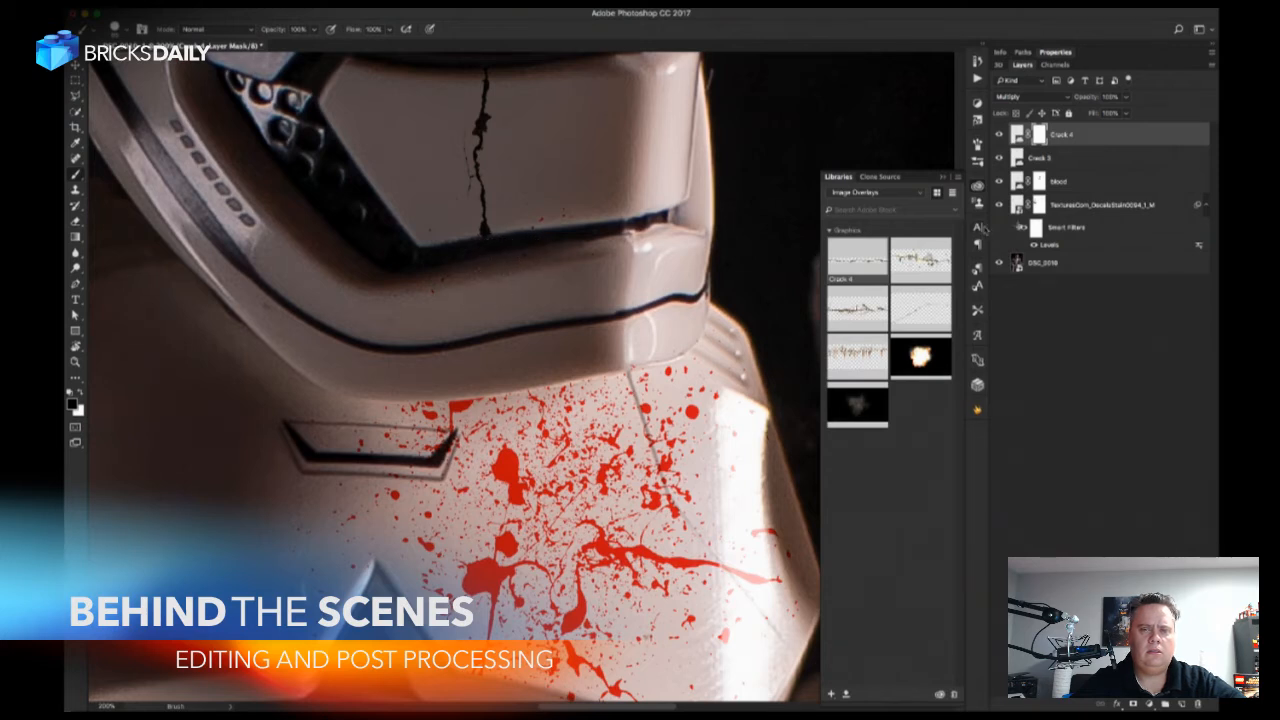
Duplicate the Crack 4 layer and, with the copy's mask disabled, move the copied crack over the chin below the faceplate.
left_click(1040, 181)
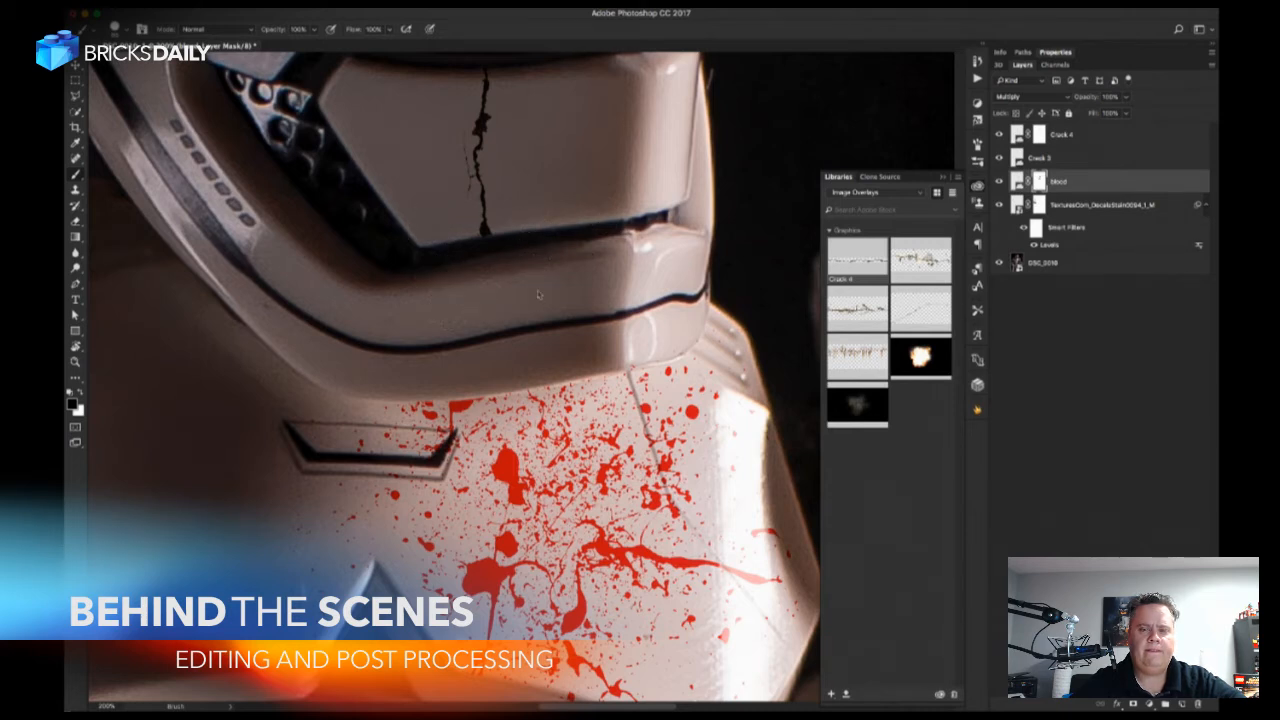
left_click(1071, 143)
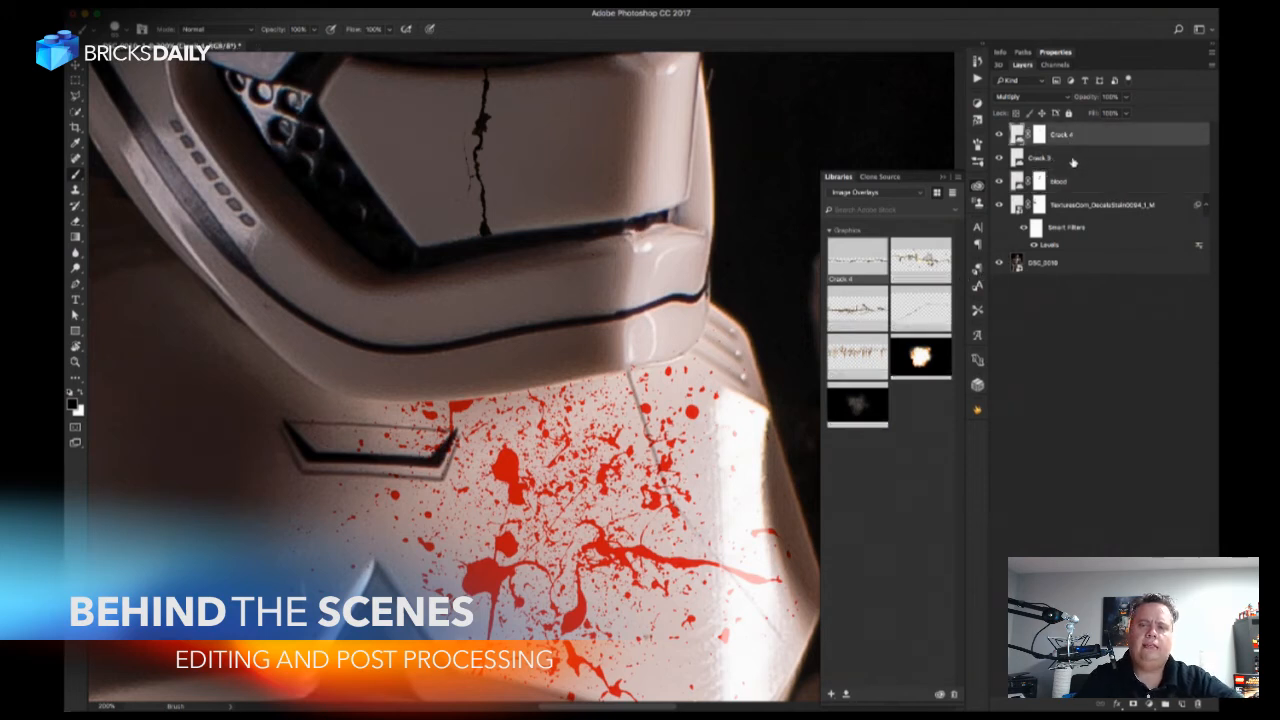
key("super+j")
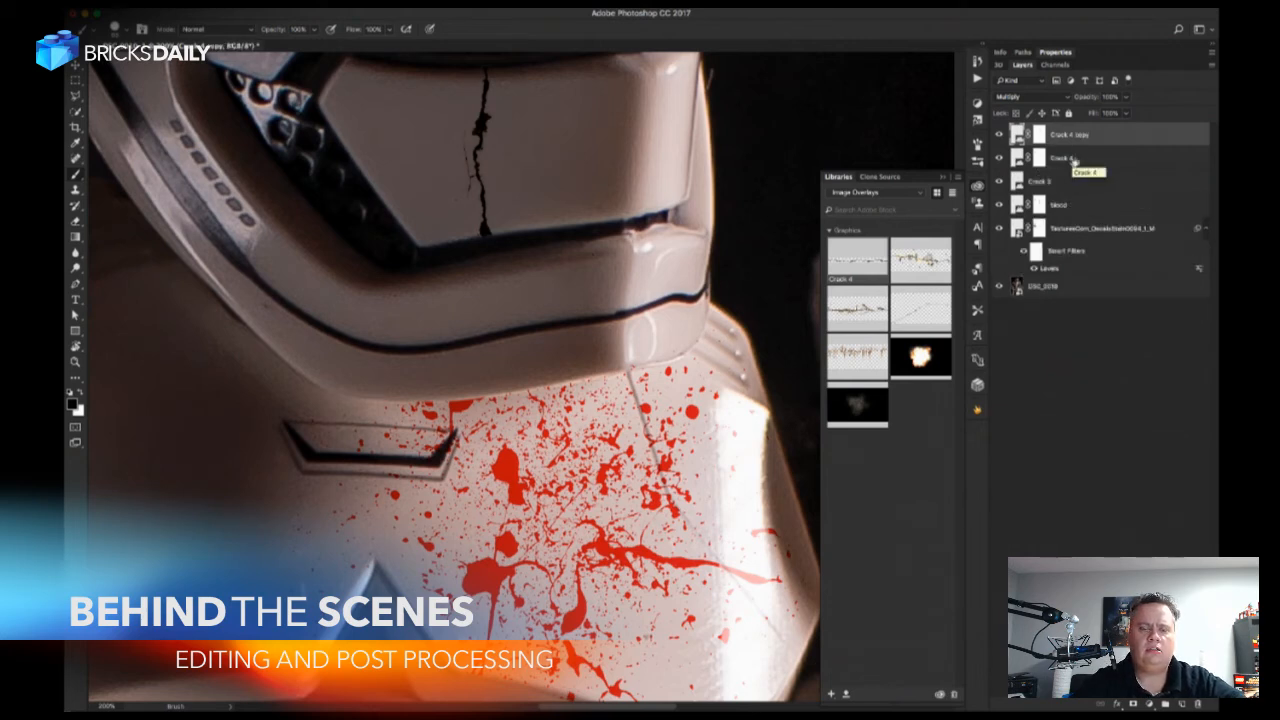
key("v")
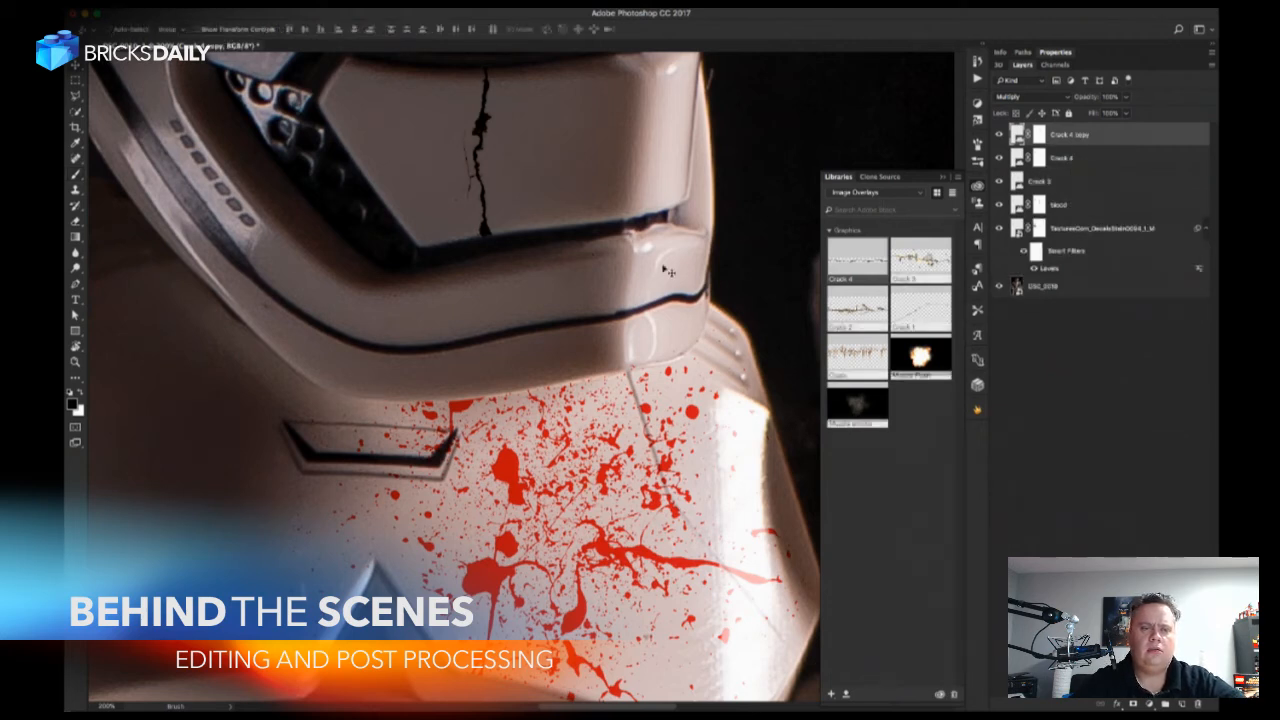
left_click_drag(596, 278, 626, 402)
left_click(1040, 135, "shift")
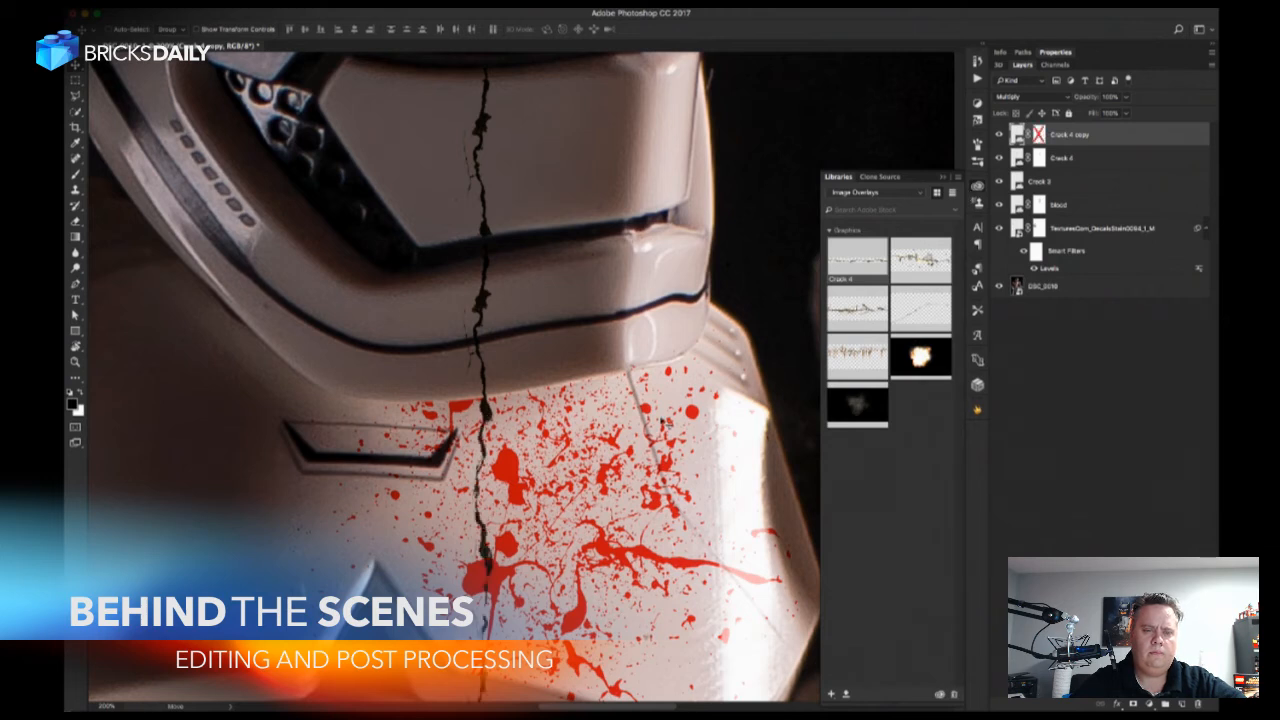
left_click_drag(582, 517, 566, 351)
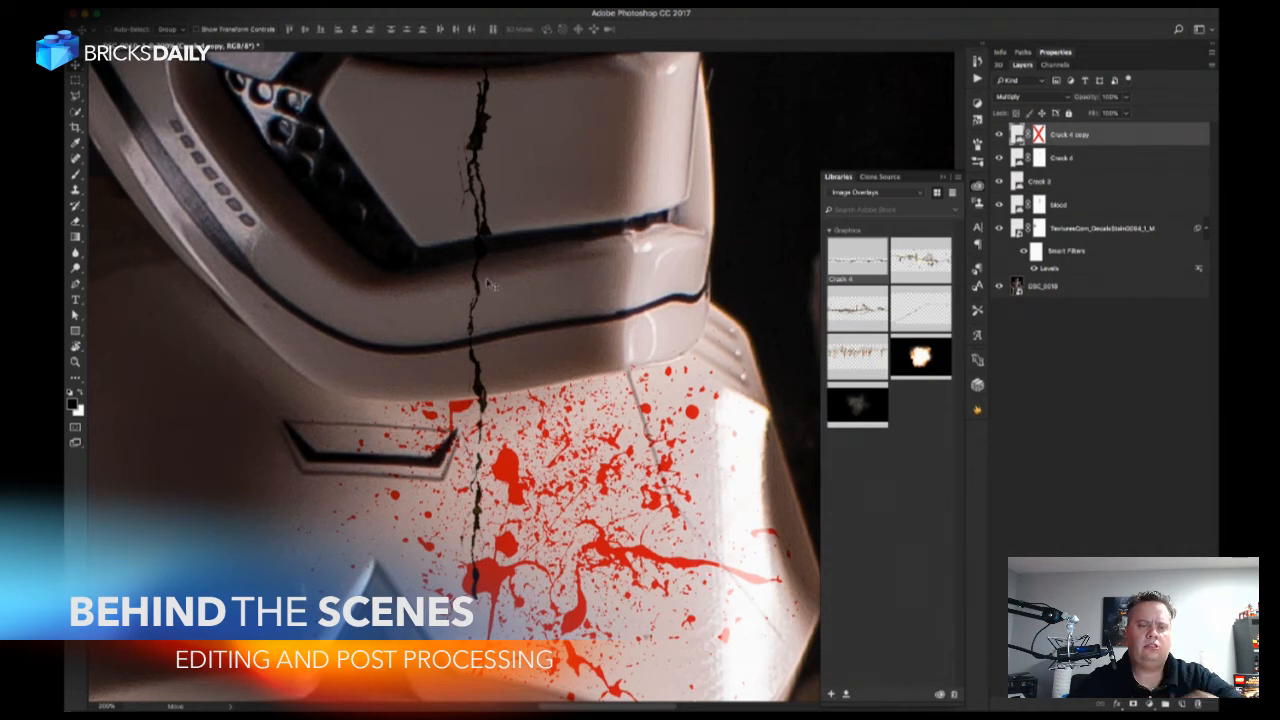
Rotate the Crack 4 copy by about -6 degrees and position it so the crack runs on across the helmet's chin.
key("ctrl+t")
left_click_drag(592, 493, 605, 482)
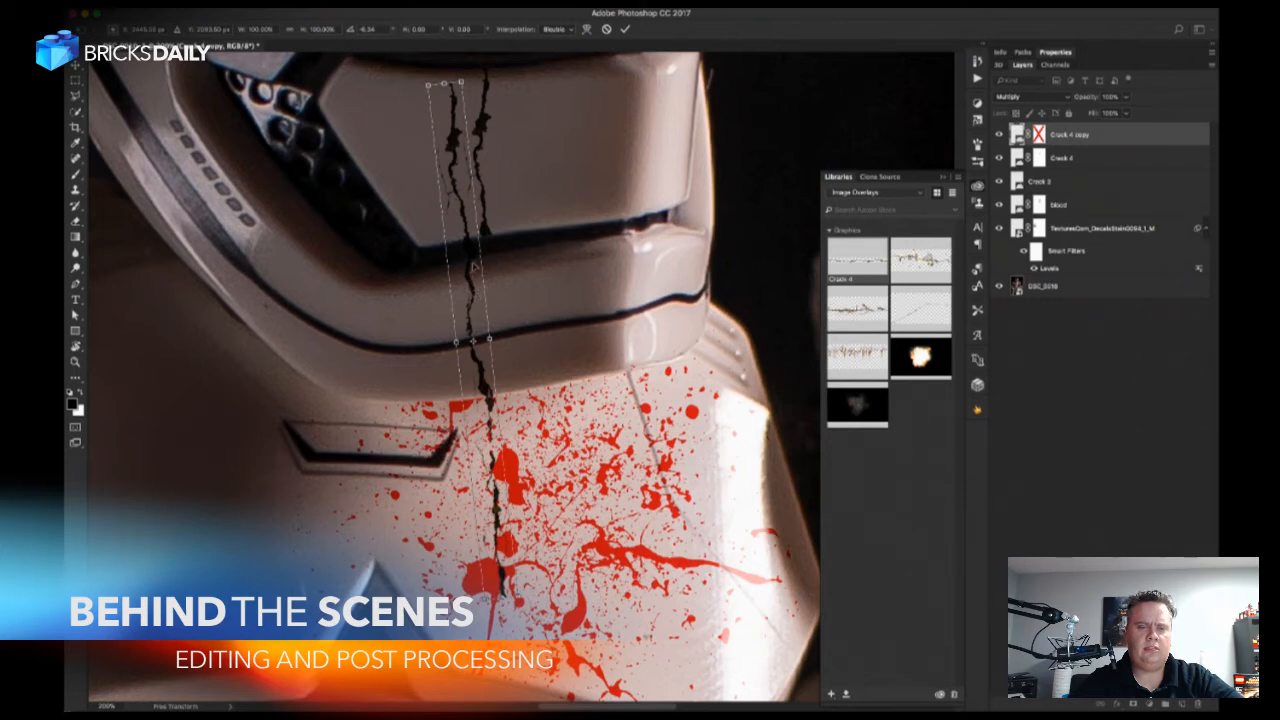
left_click_drag(478, 291, 478, 292)
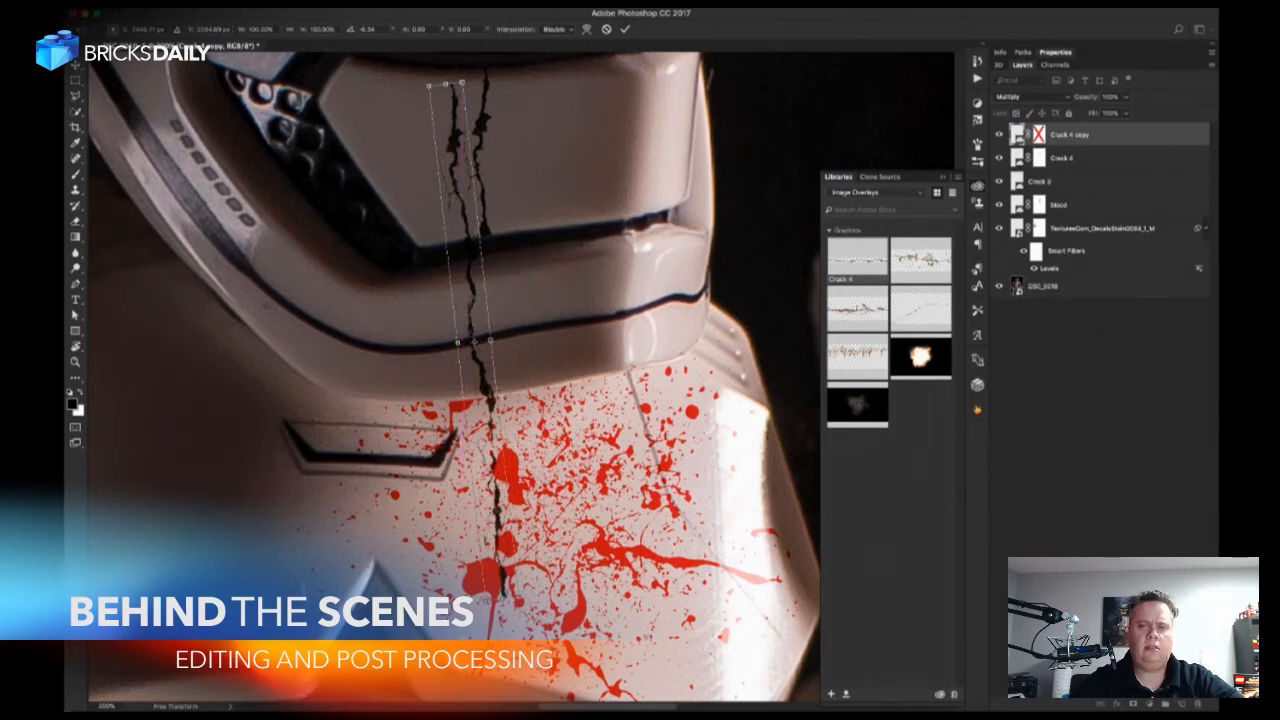
key("Return")
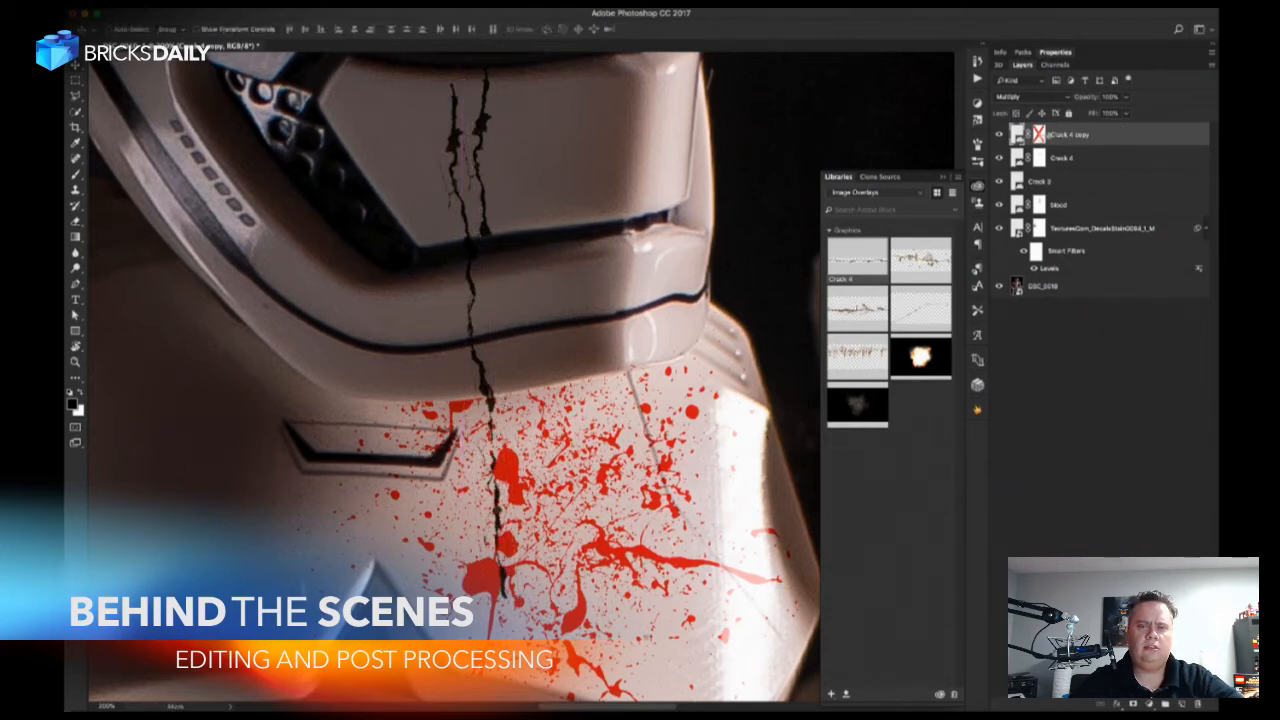
Re-enable and invert the Crack 4 copy's mask, and paint in white to reveal the crack only on the chin.
left_click(1039, 134)
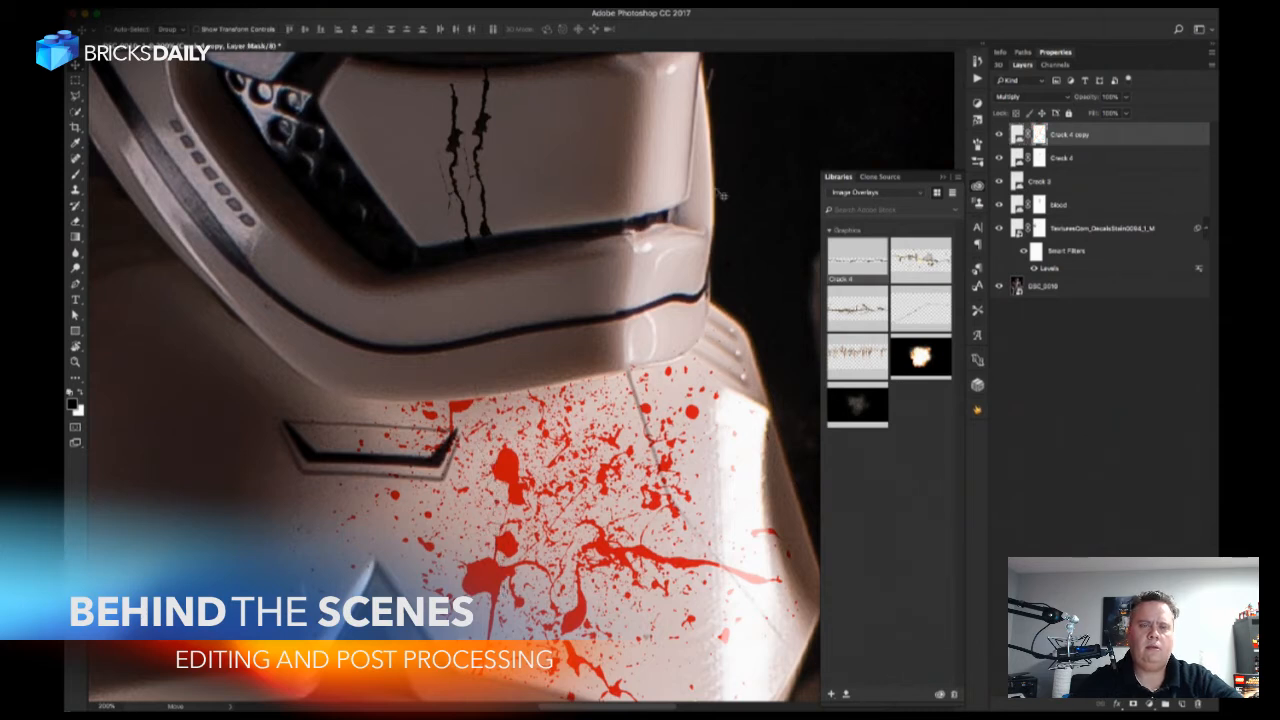
key("ctrl+i")
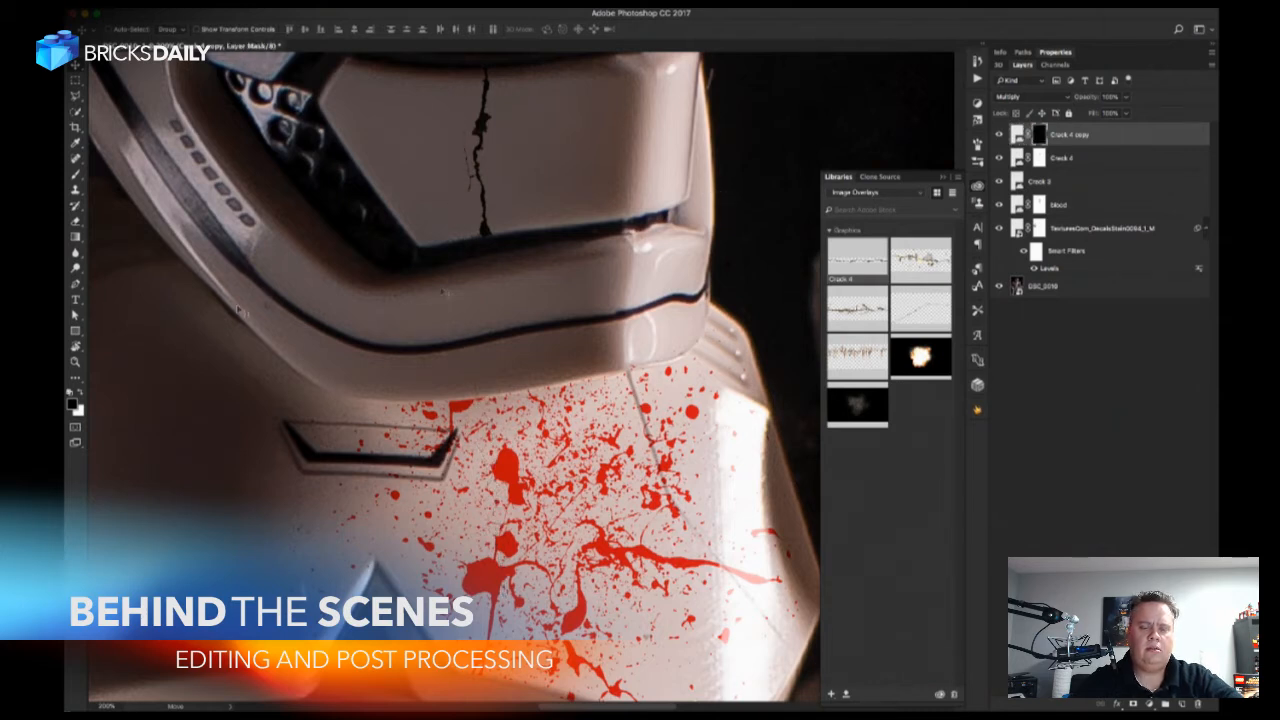
key("b")
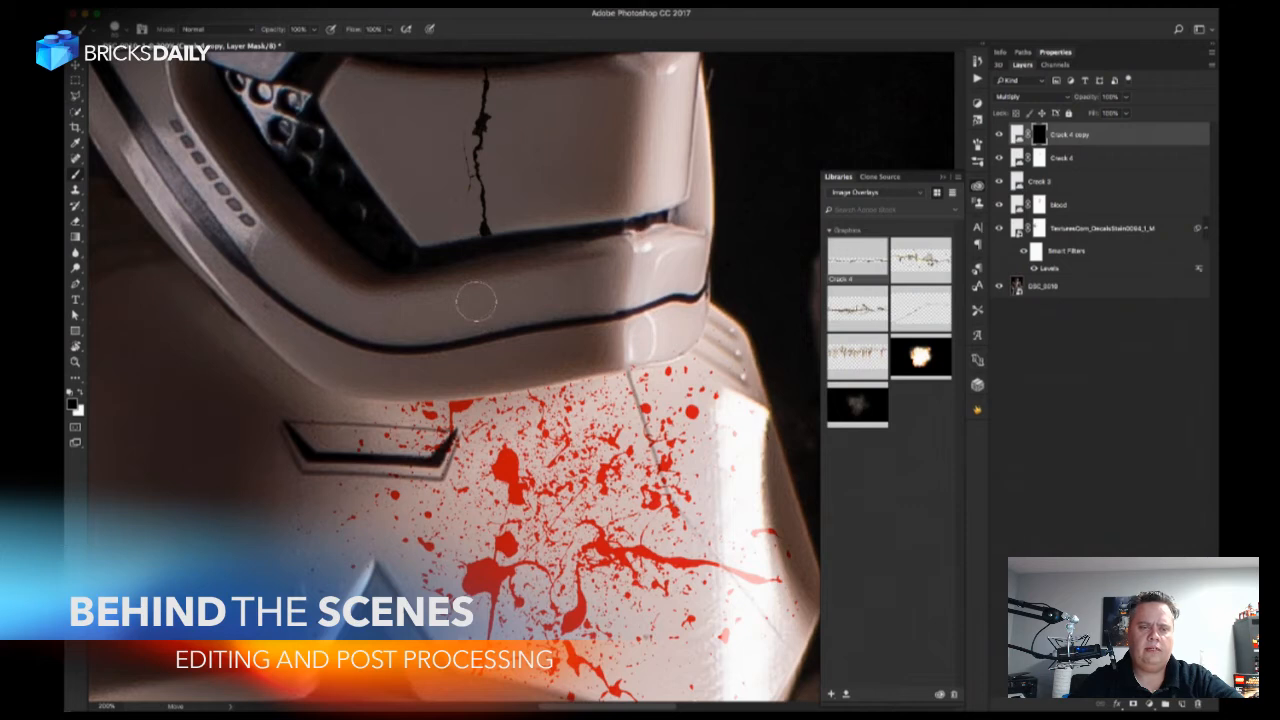
key("x")
mouse_move(485, 300)
left_mouse_down()
mouse_move(470, 290)
mouse_move(485, 285)
mouse_move(475, 272)
mouse_move(484, 388)
mouse_move(478, 372)
left_mouse_up()
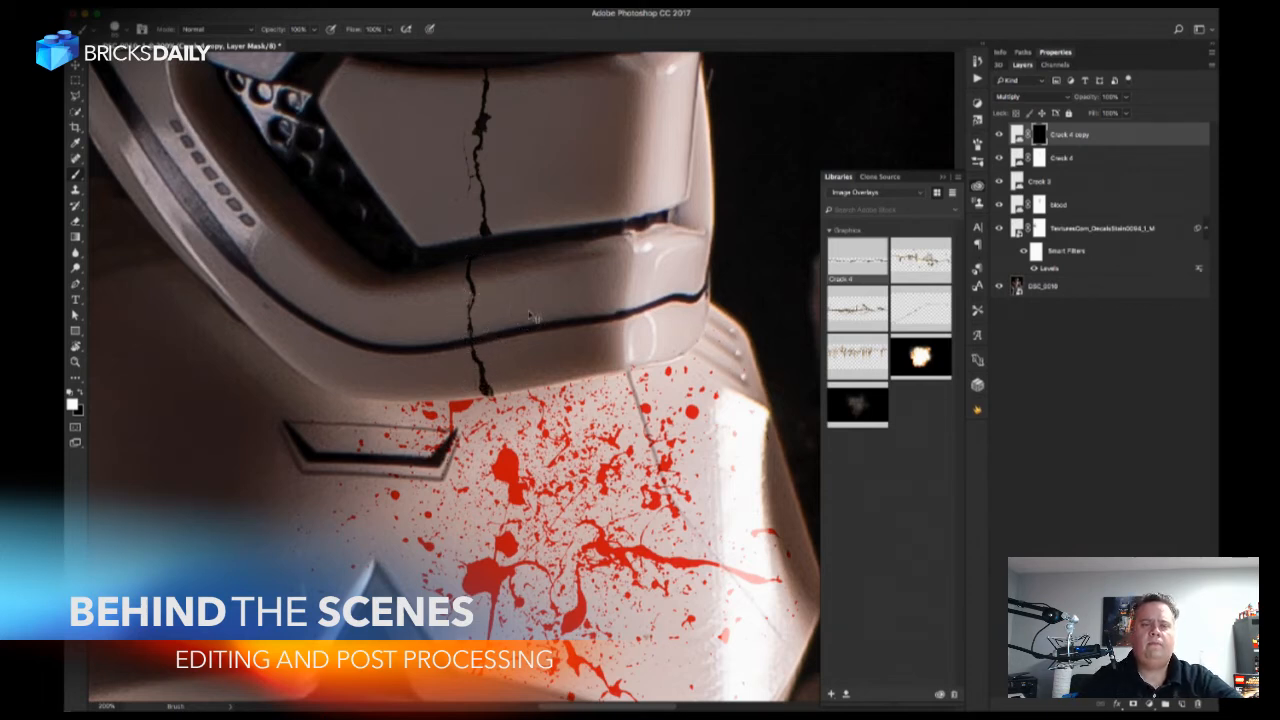
Place the library's Crack graphic over the shoulder pad beside the chest blood, enlarge it and set its blend mode to Multiply.
key("super+minus")
key("super+minus")
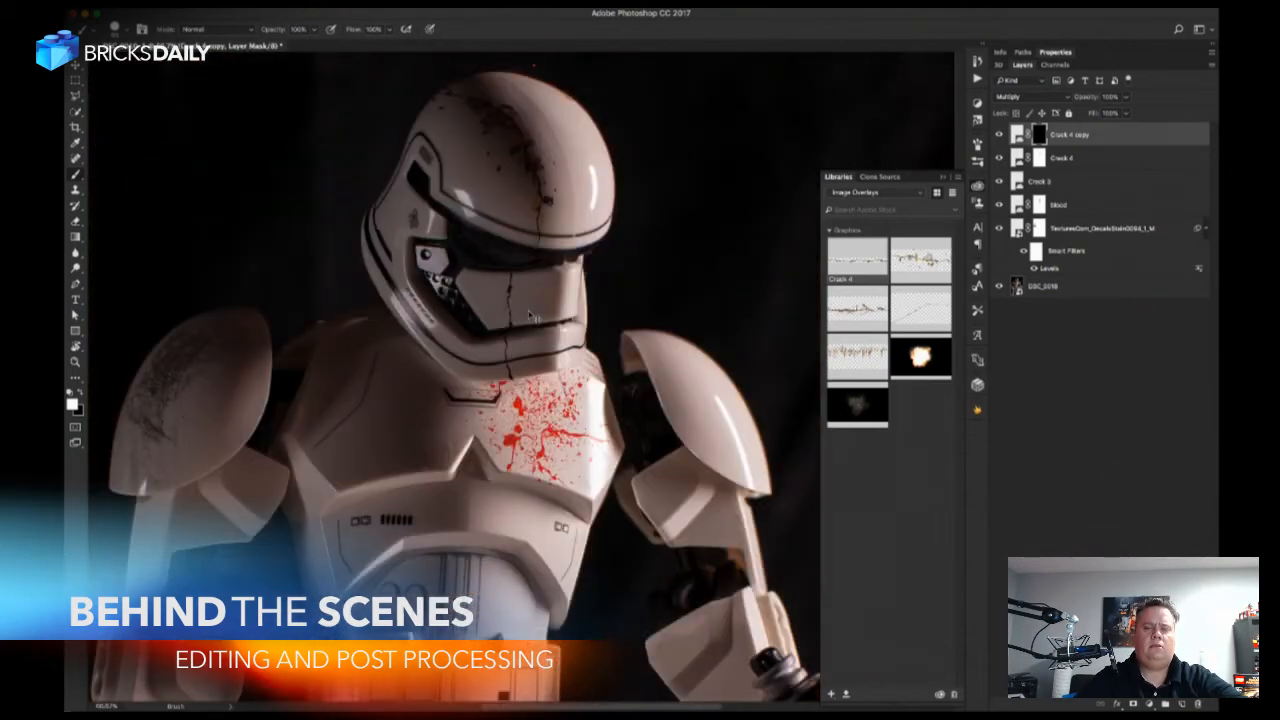
key("super+minus")
key("super+minus")
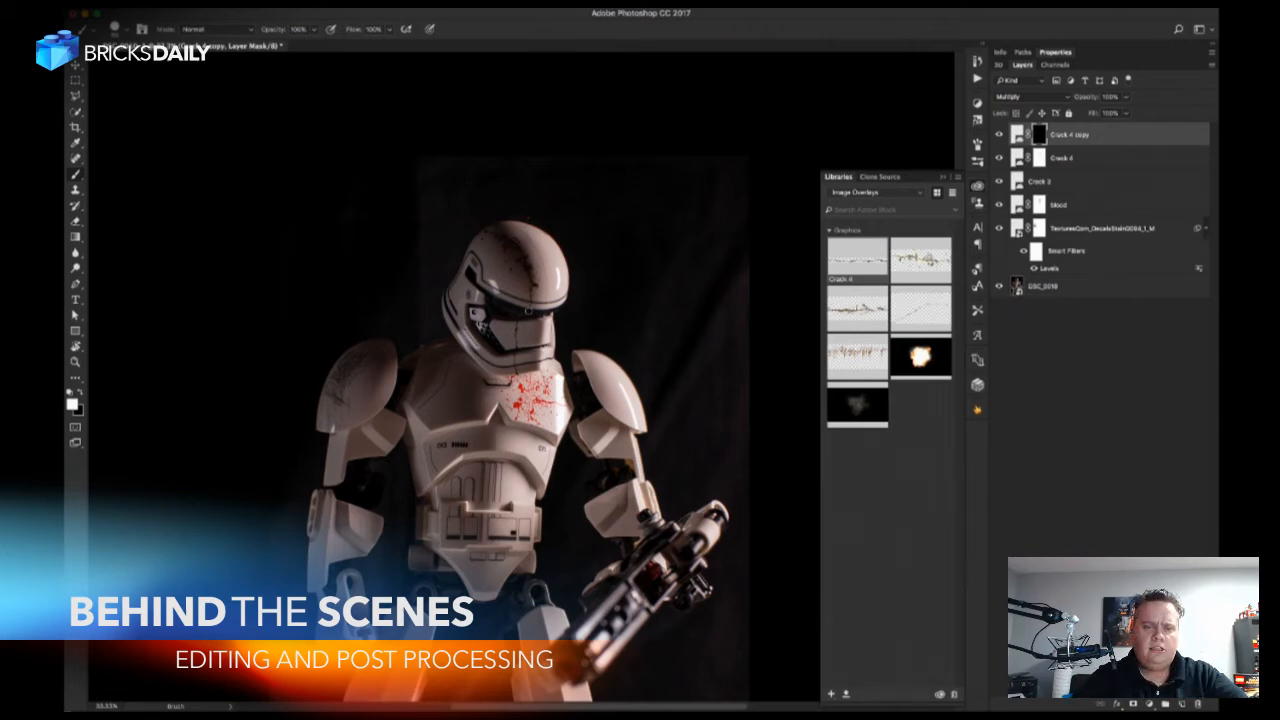
key("z")
left_click_drag(625, 398, 660, 400)
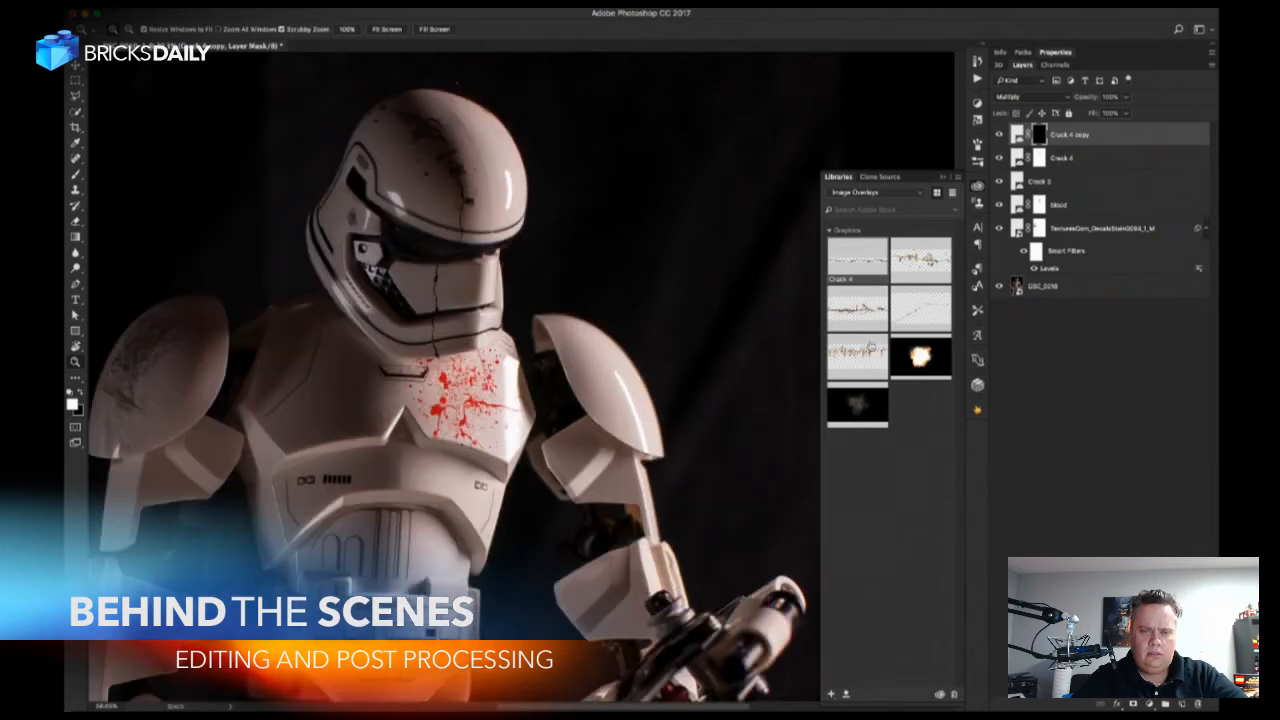
left_click_drag(873, 362, 650, 388)
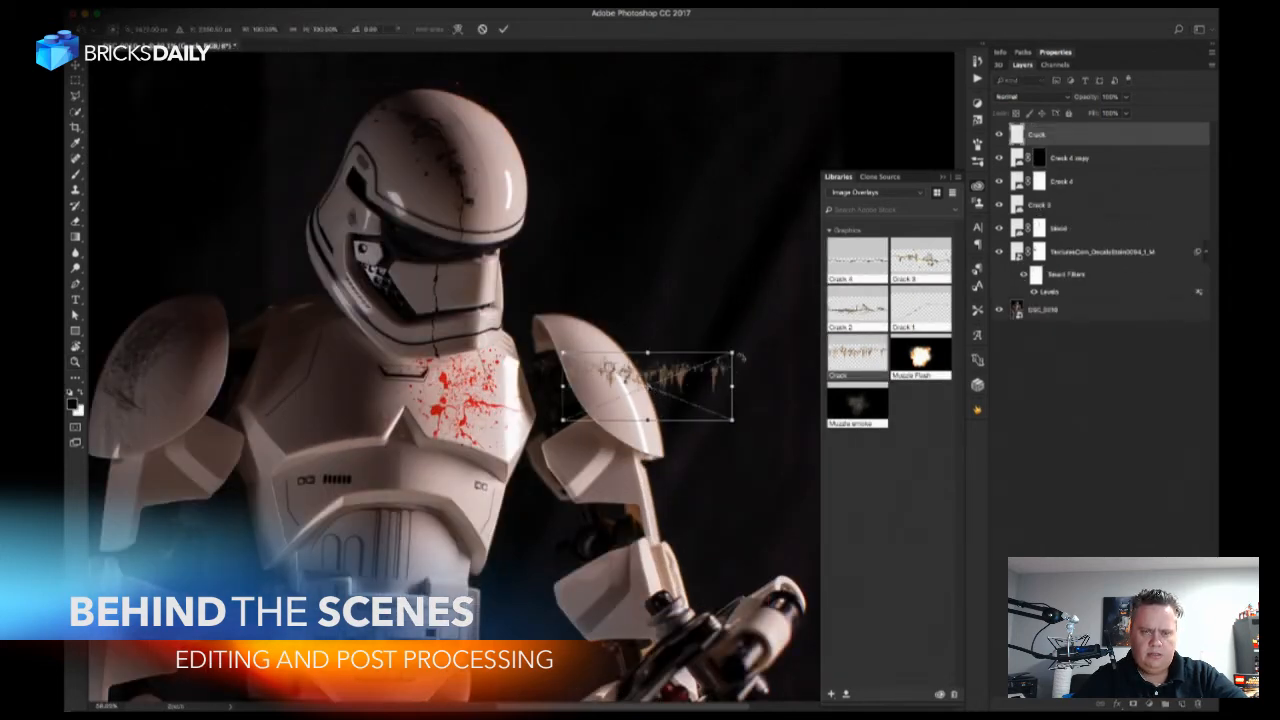
left_click_drag(733, 352, 818, 252)
key("Return")
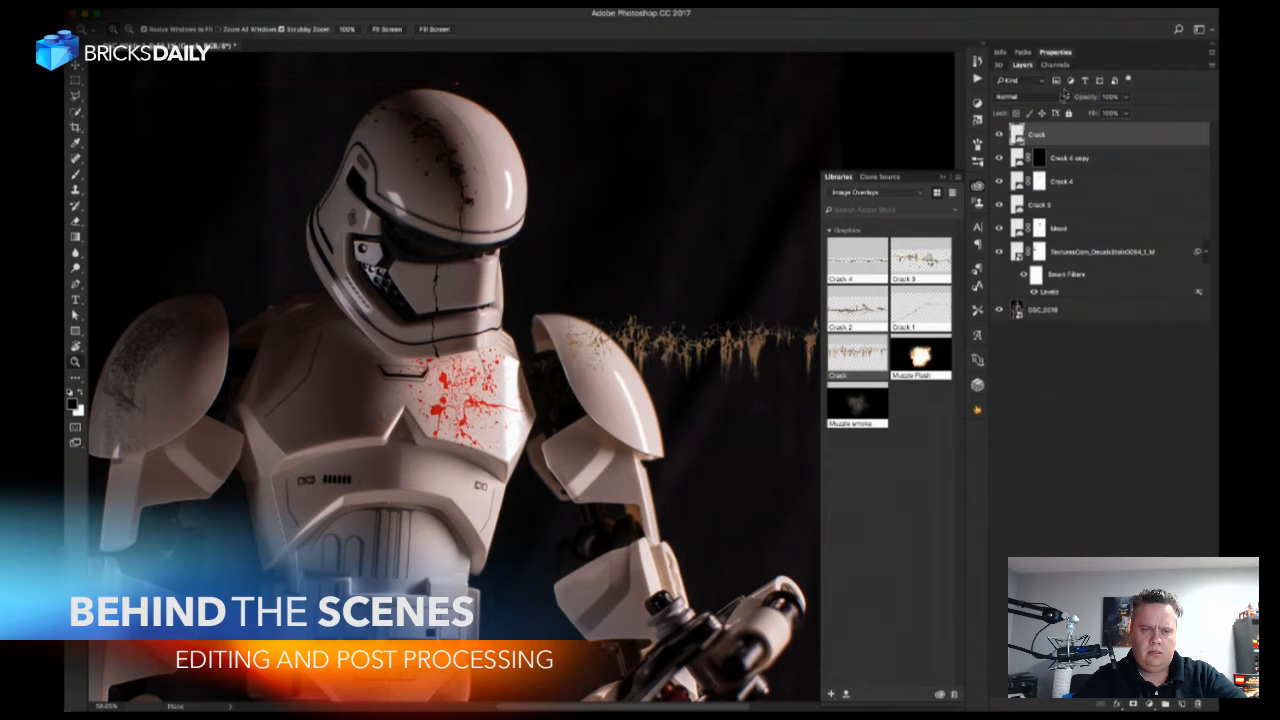
left_click(1056, 97)
left_click(1015, 130)
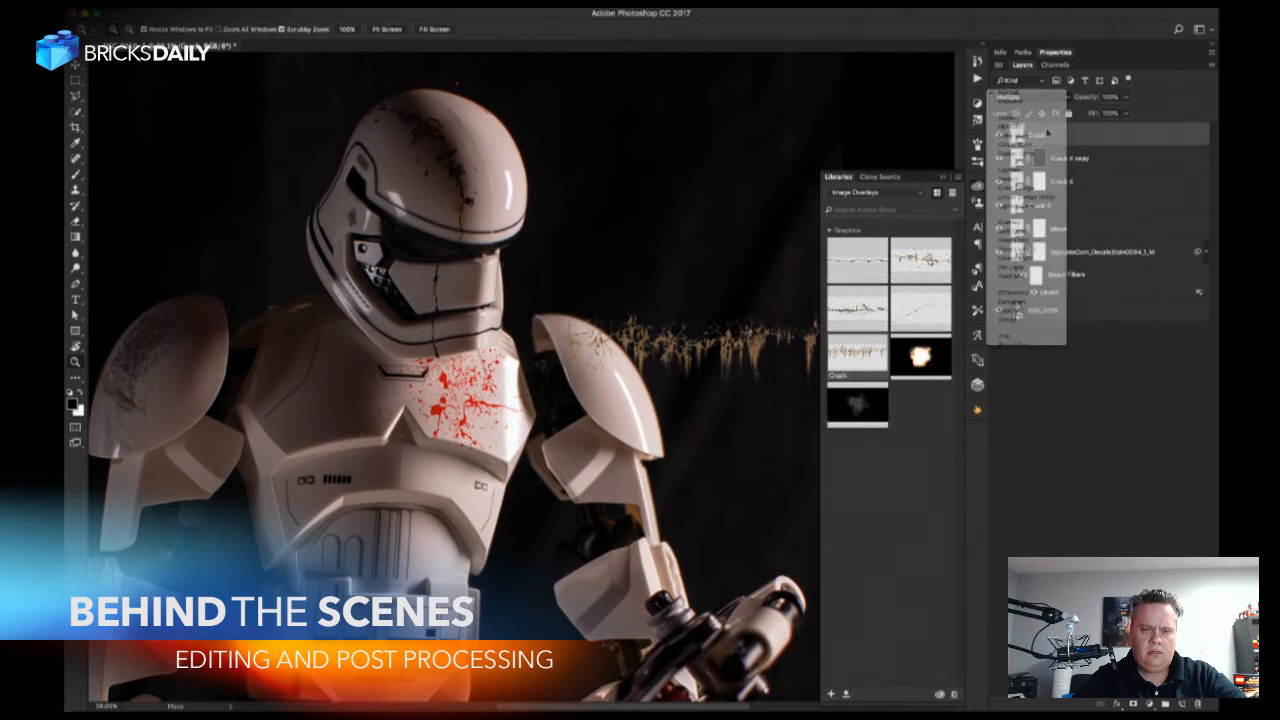
Move the Crack graphic and rotate it about -15 degrees so its end follows the surface of the shoulder pad.
key("v")
left_click_drag(682, 392, 688, 409)
key("ctrl+t")
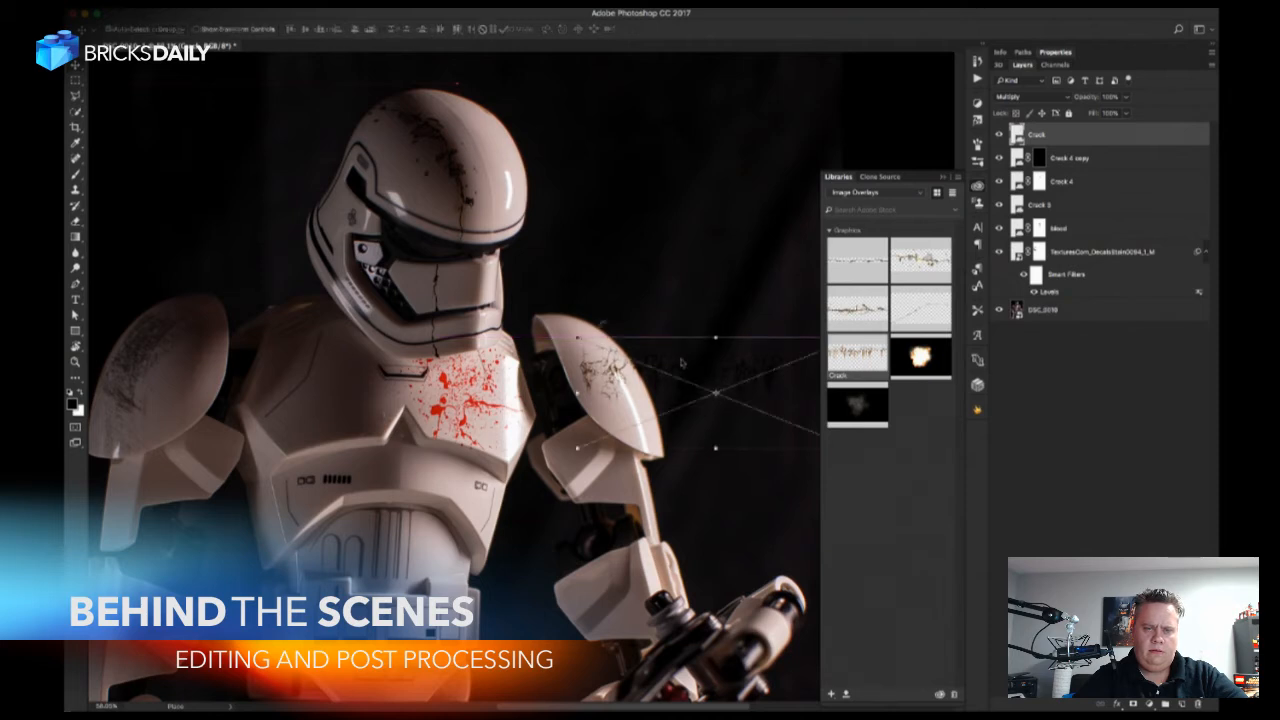
left_click_drag(580, 320, 515, 364)
left_click_drag(594, 417, 650, 383)
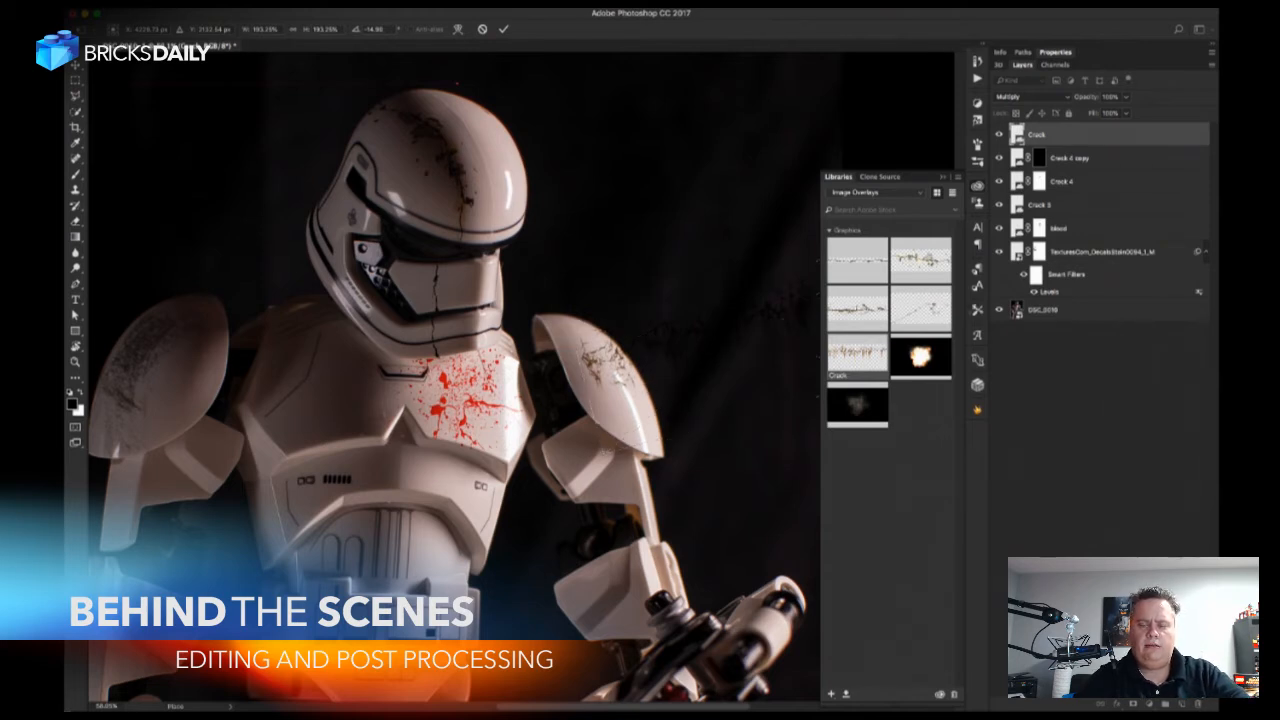
key("Return")
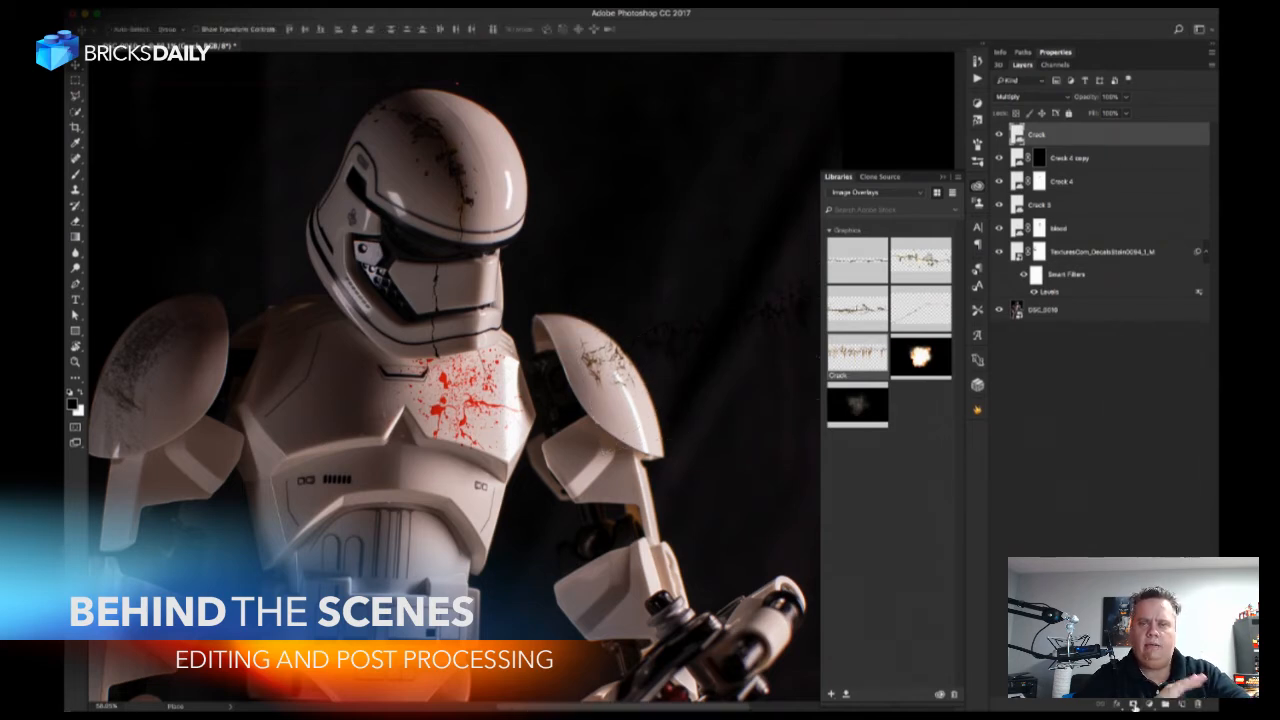
Hide the Crack layer with a black mask and paint it back in white only over the shoulder pad.
left_click(1134, 704, "alt")
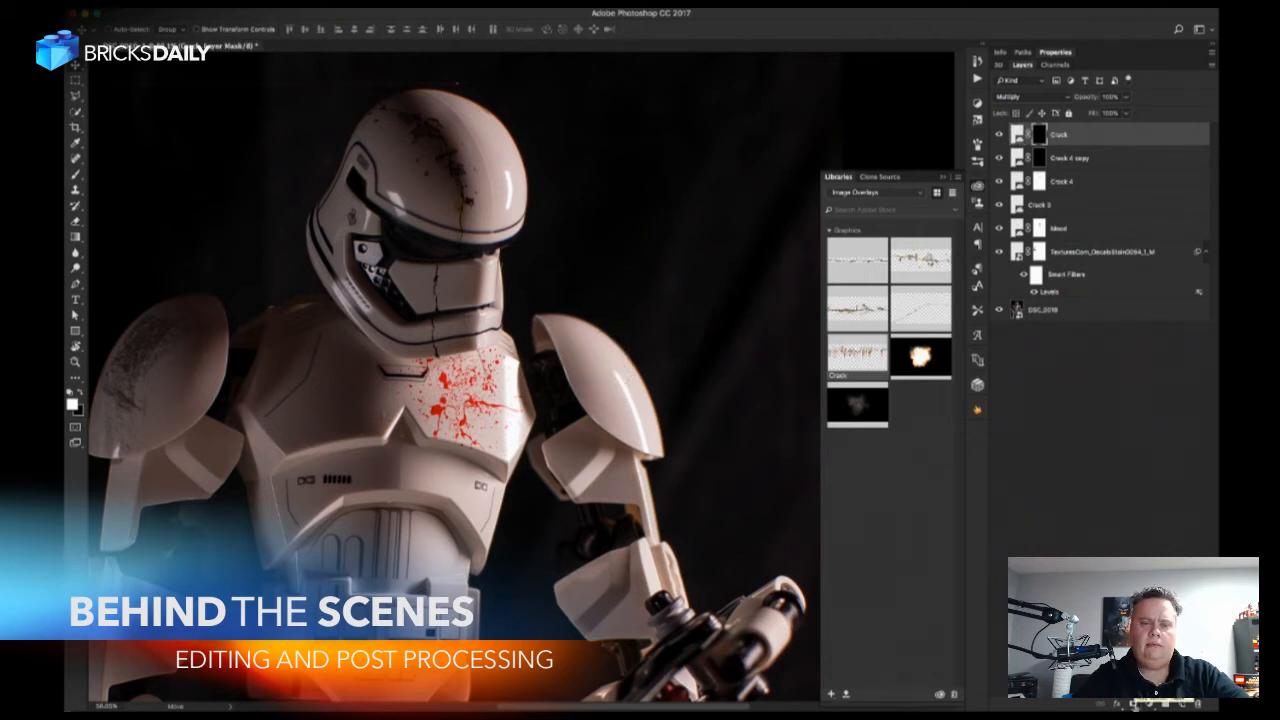
key("b")
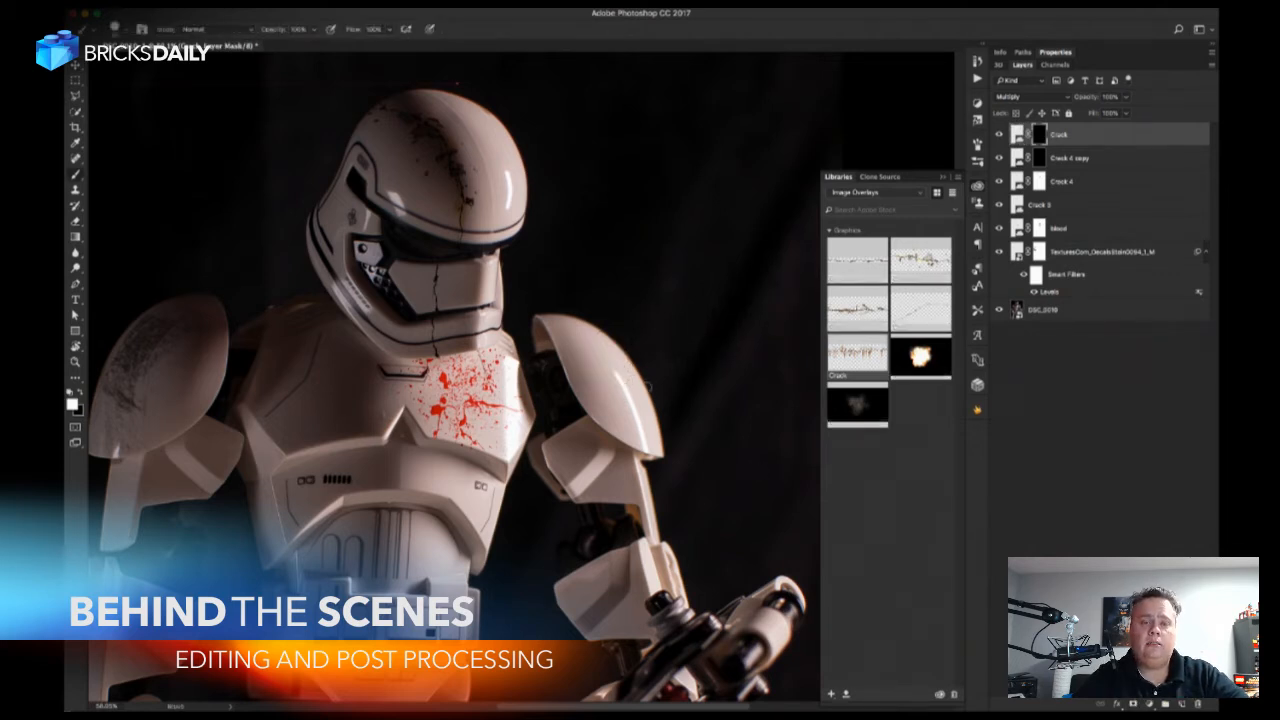
left_click_drag(634, 392, 606, 347)
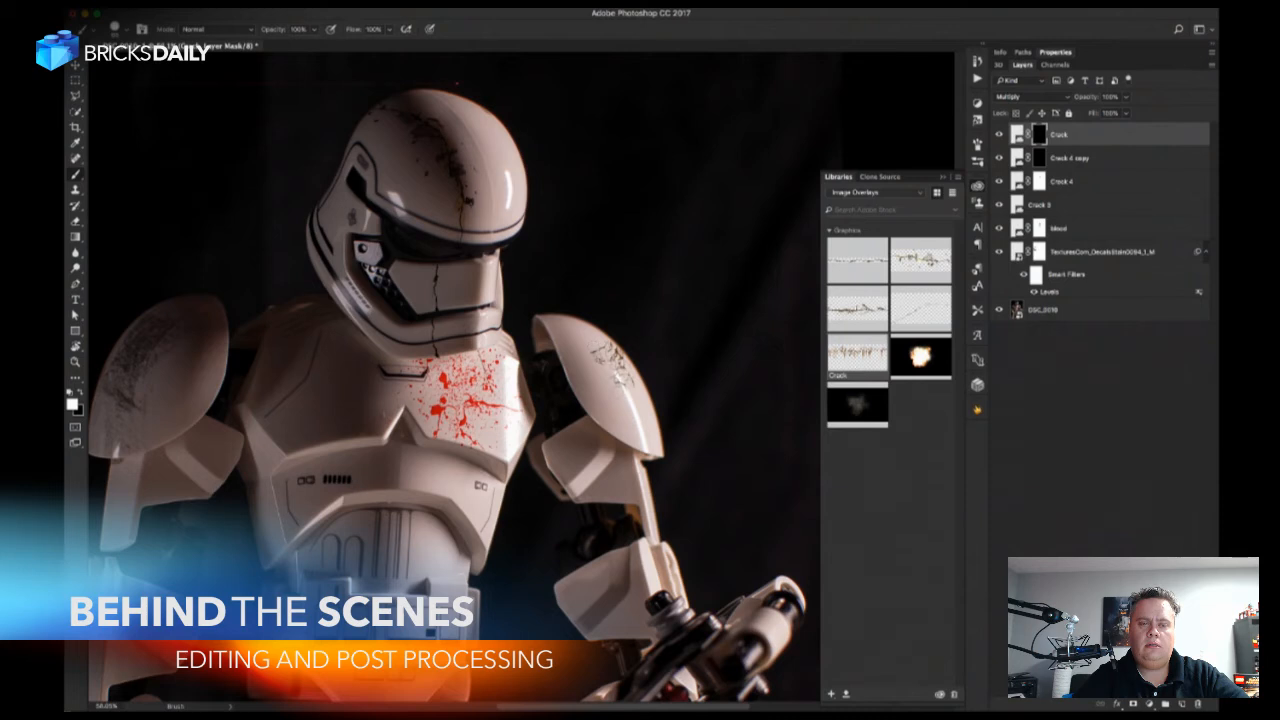
left_click_drag(615, 391, 590, 372)
left_click(1039, 134, "shift")
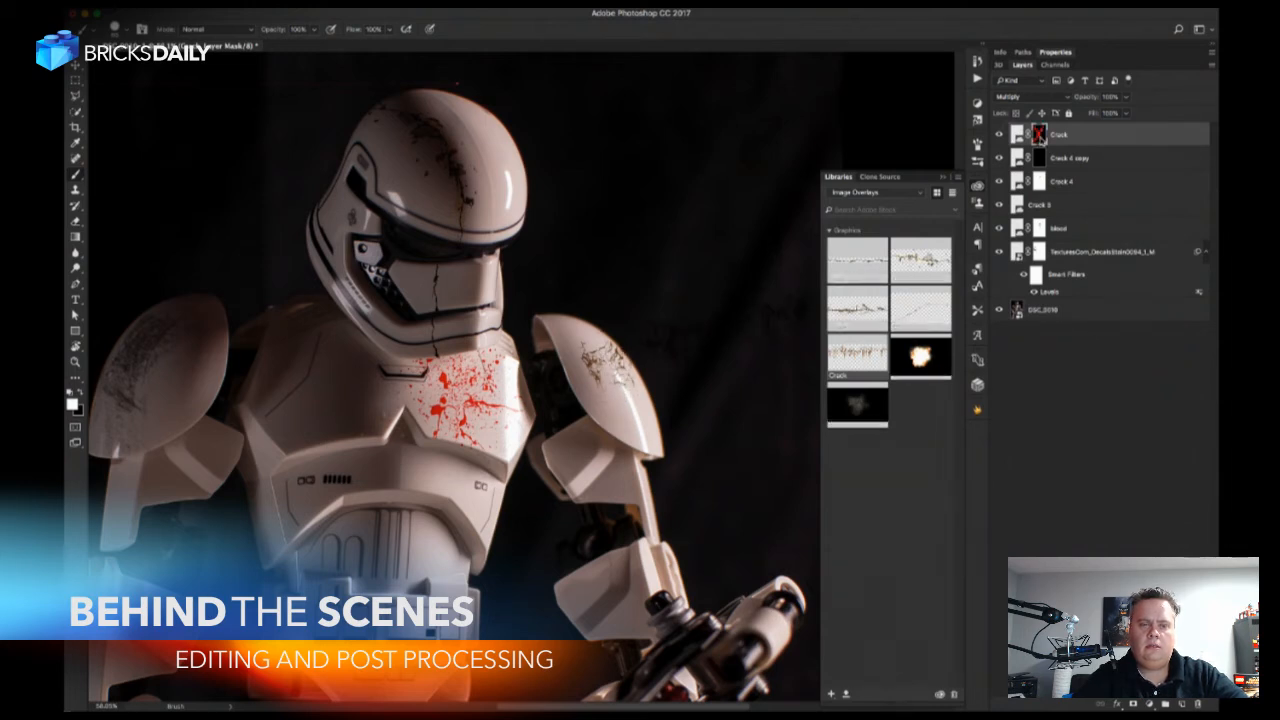
left_click(1039, 134, "shift")
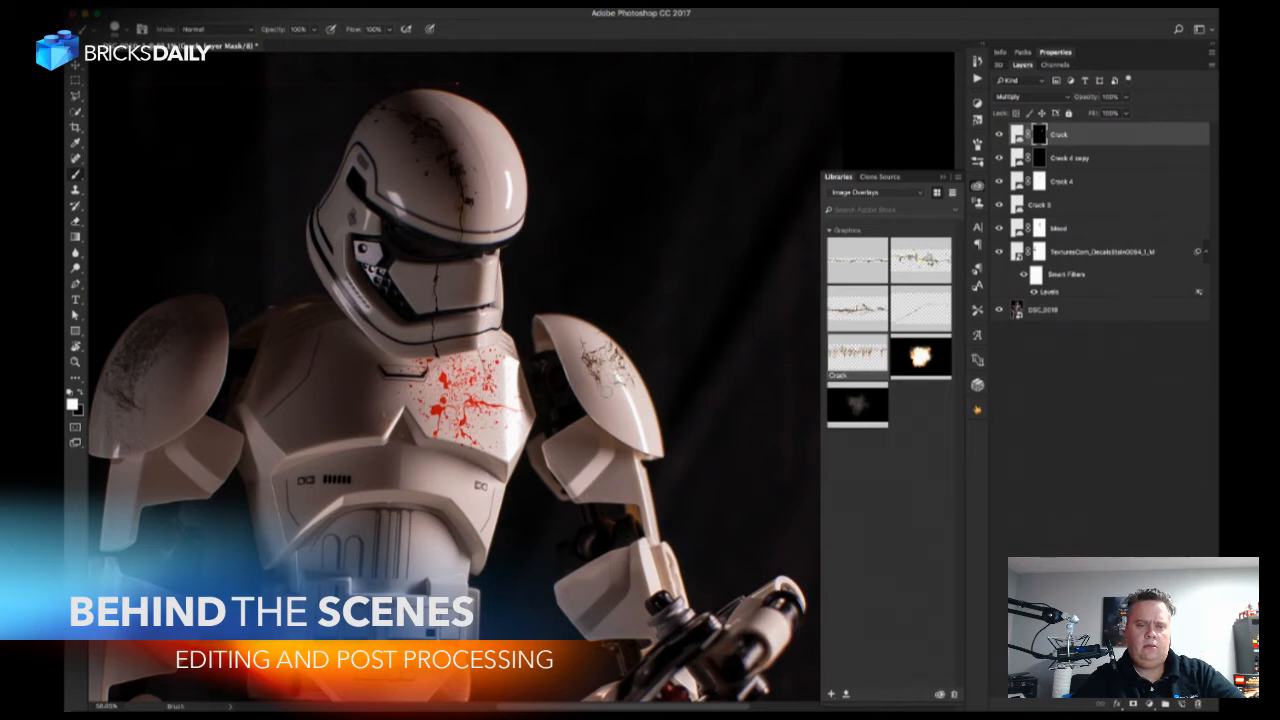
key("z")
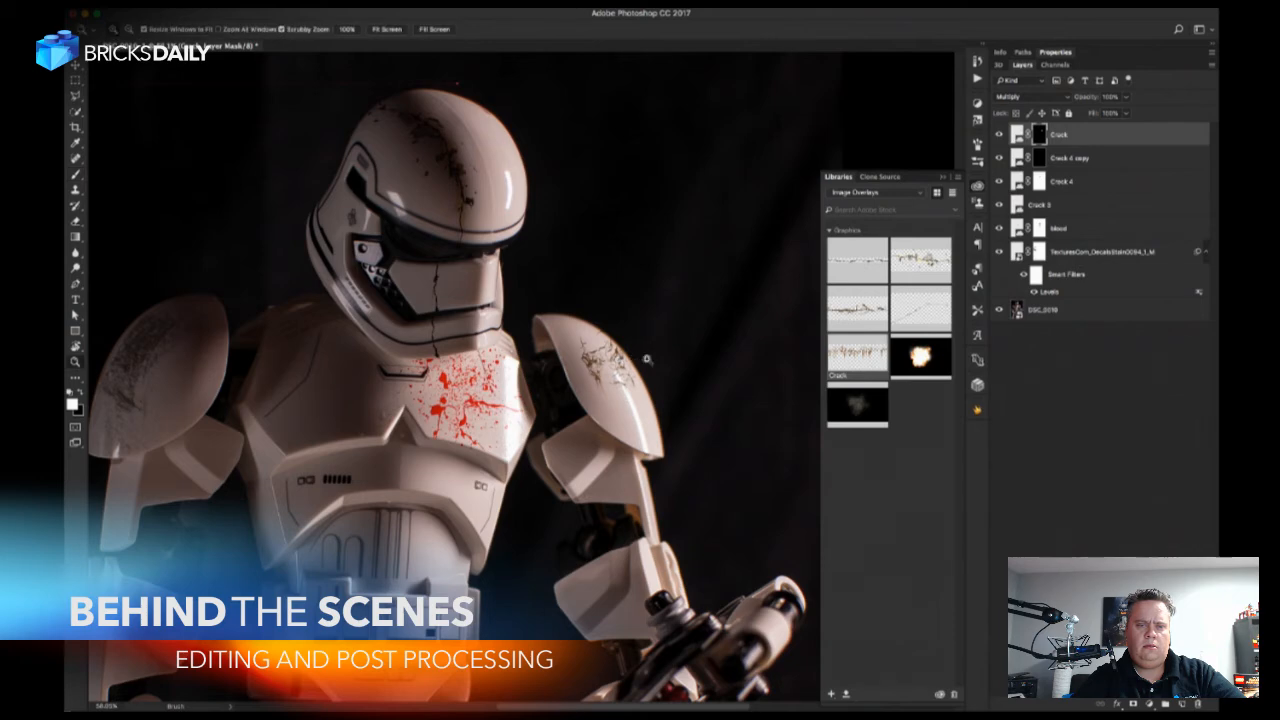
left_click(648, 364)
left_click(651, 366)
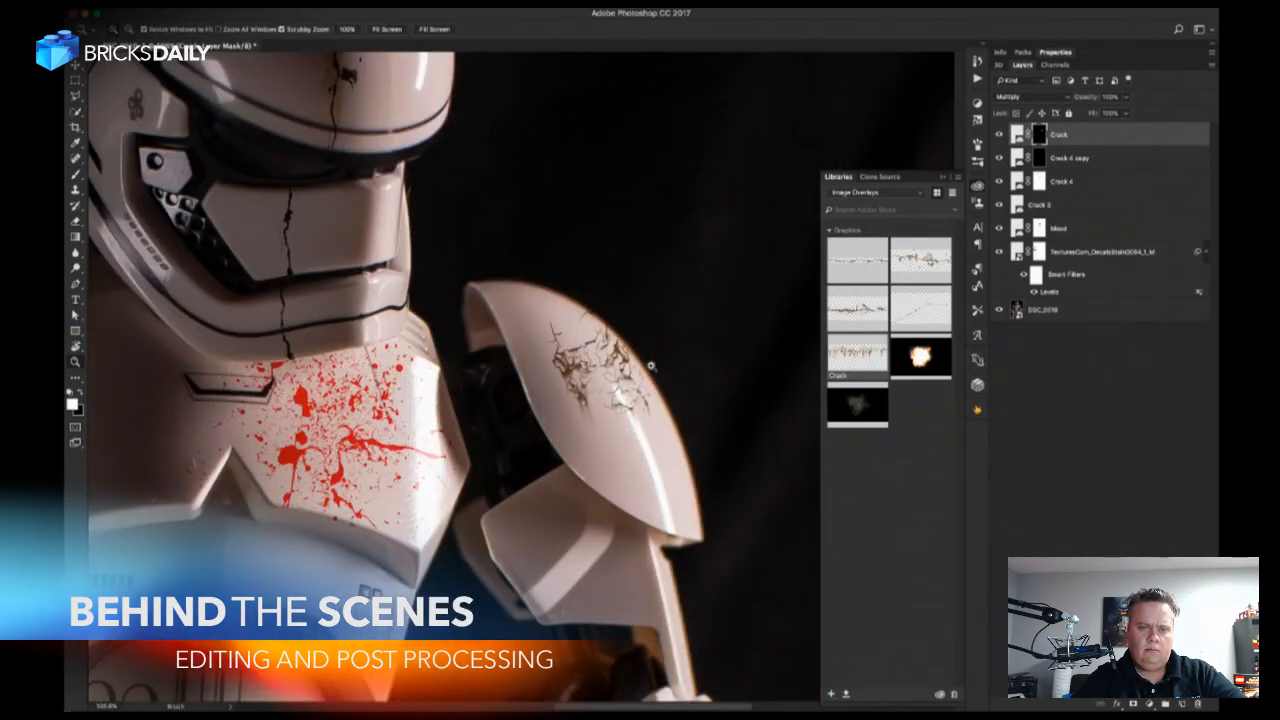
key("b")
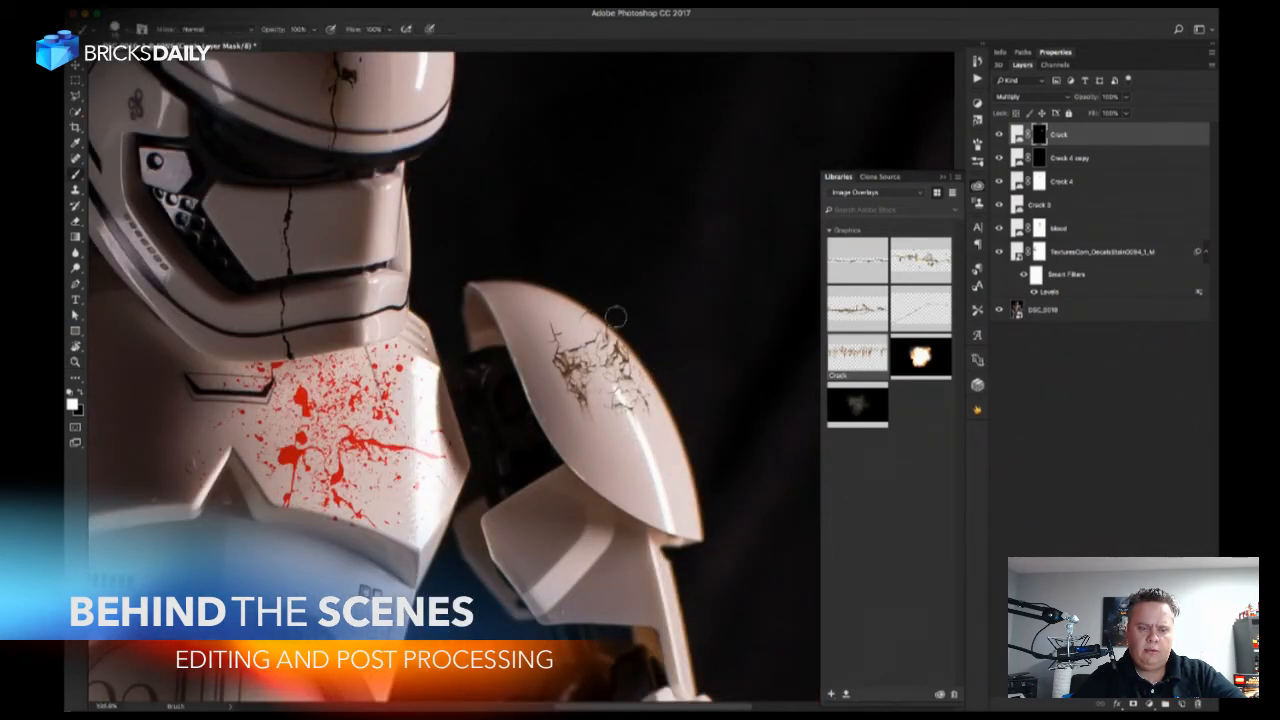
key("x")
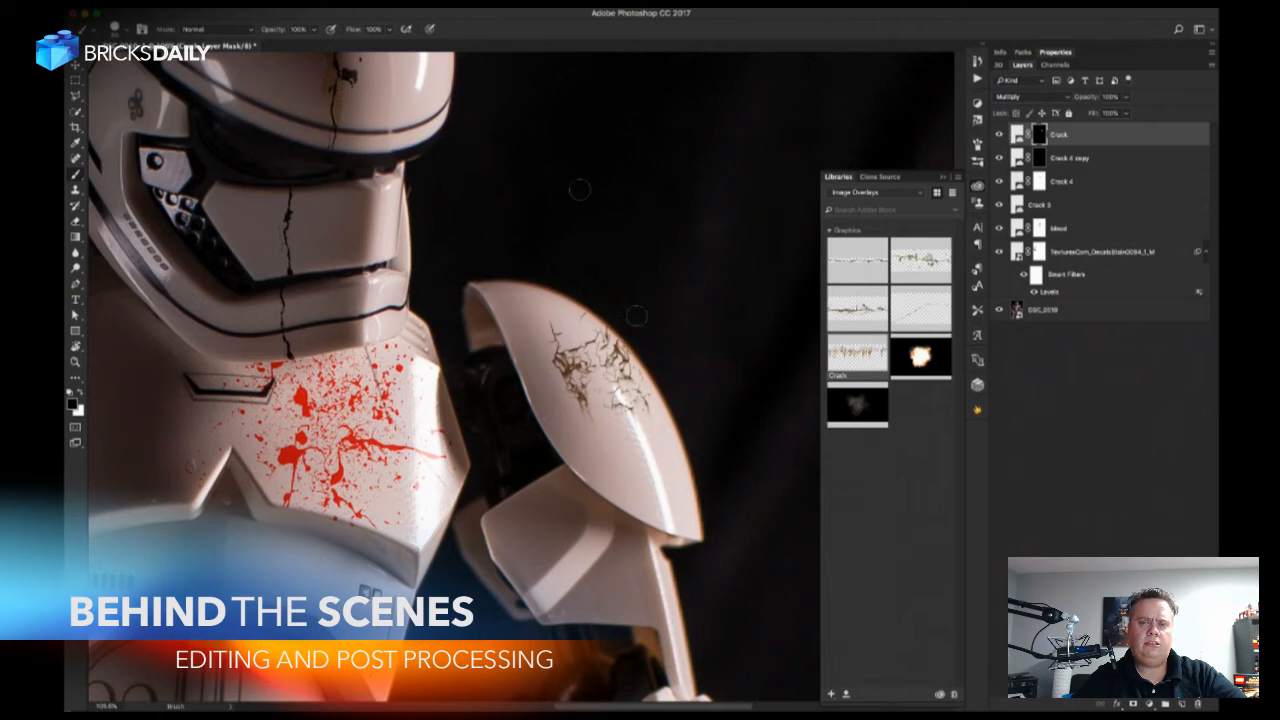
Start a Gaussian Blur on the Crack layer's graphic and lower the blur radius.
key("v")
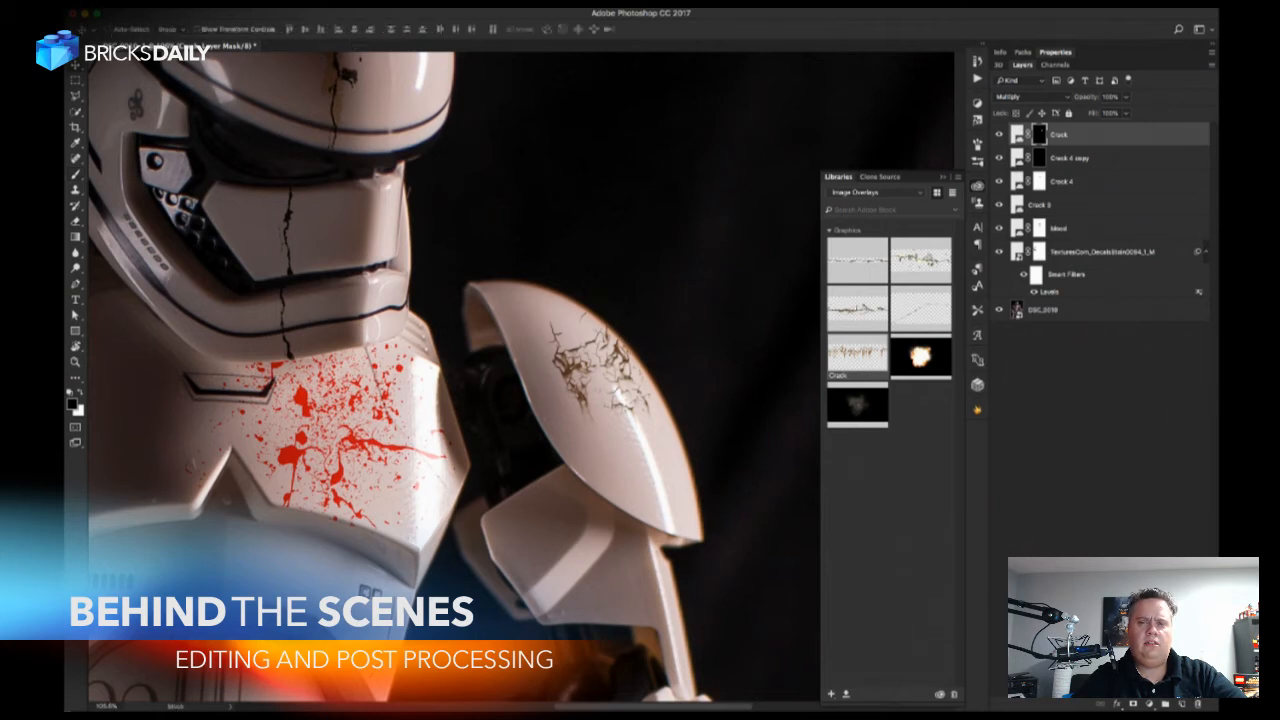
left_click(1018, 136)
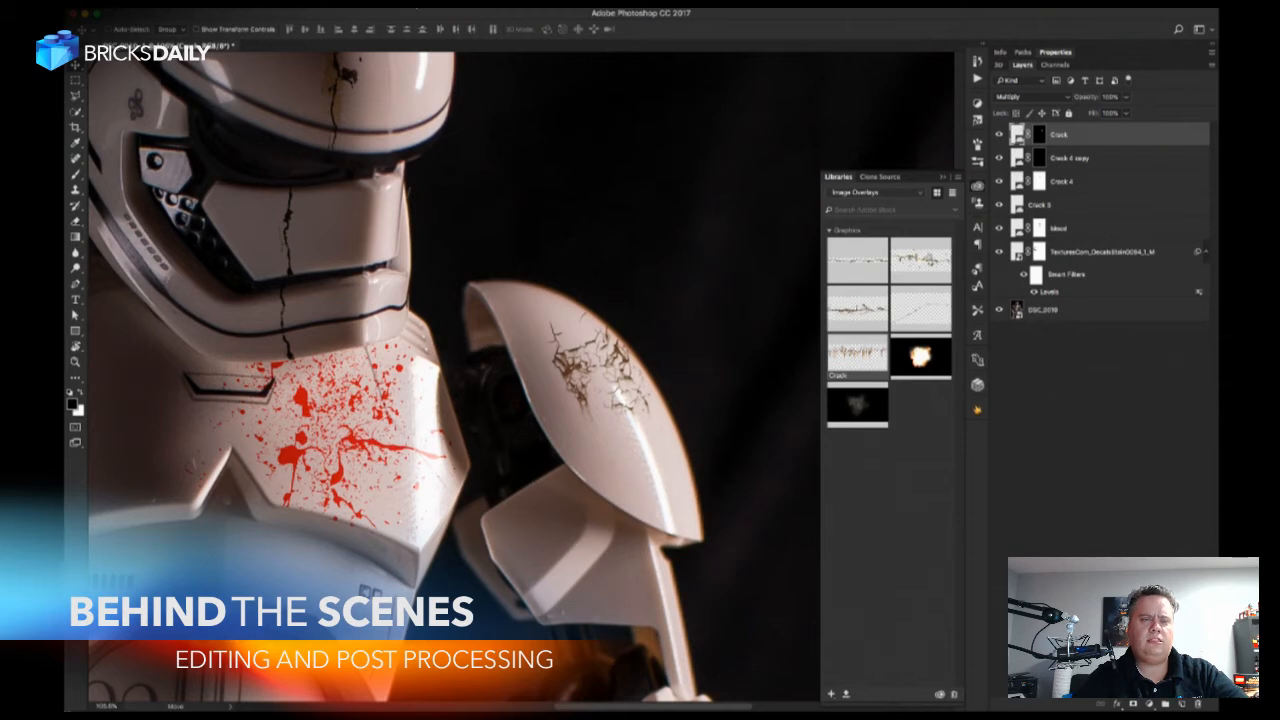
left_click(370, 5)
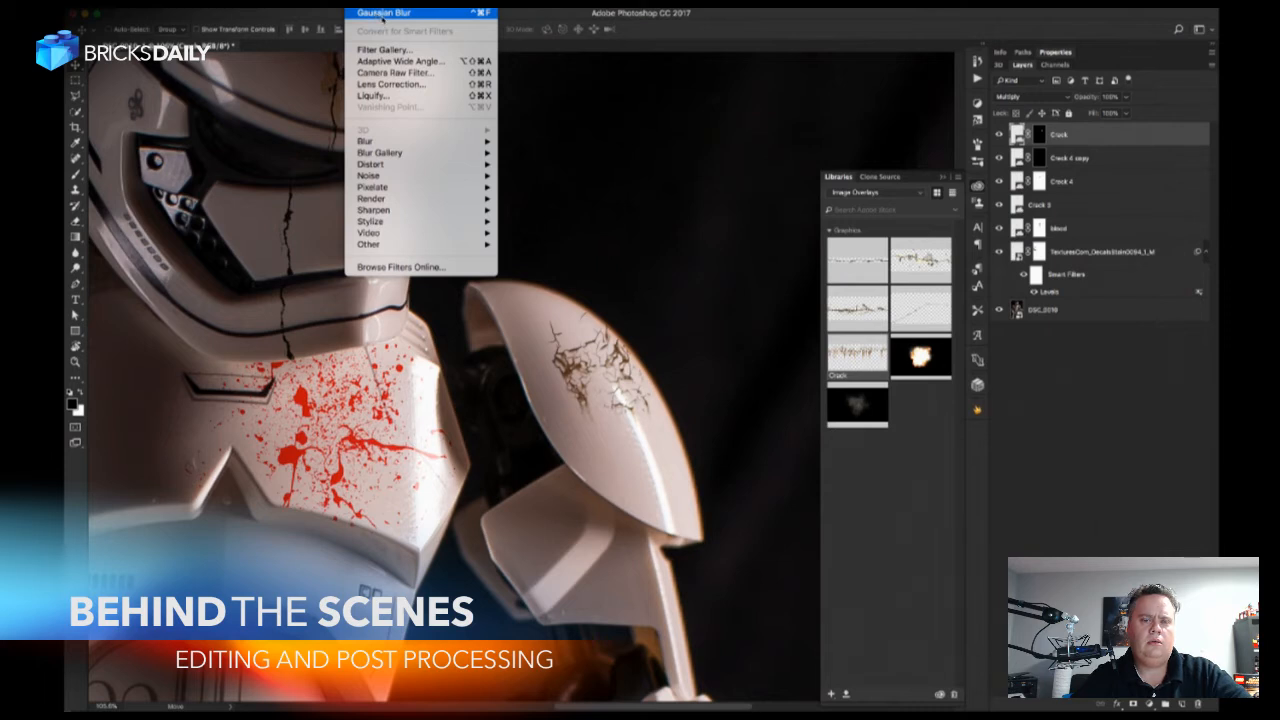
left_click(383, 15)
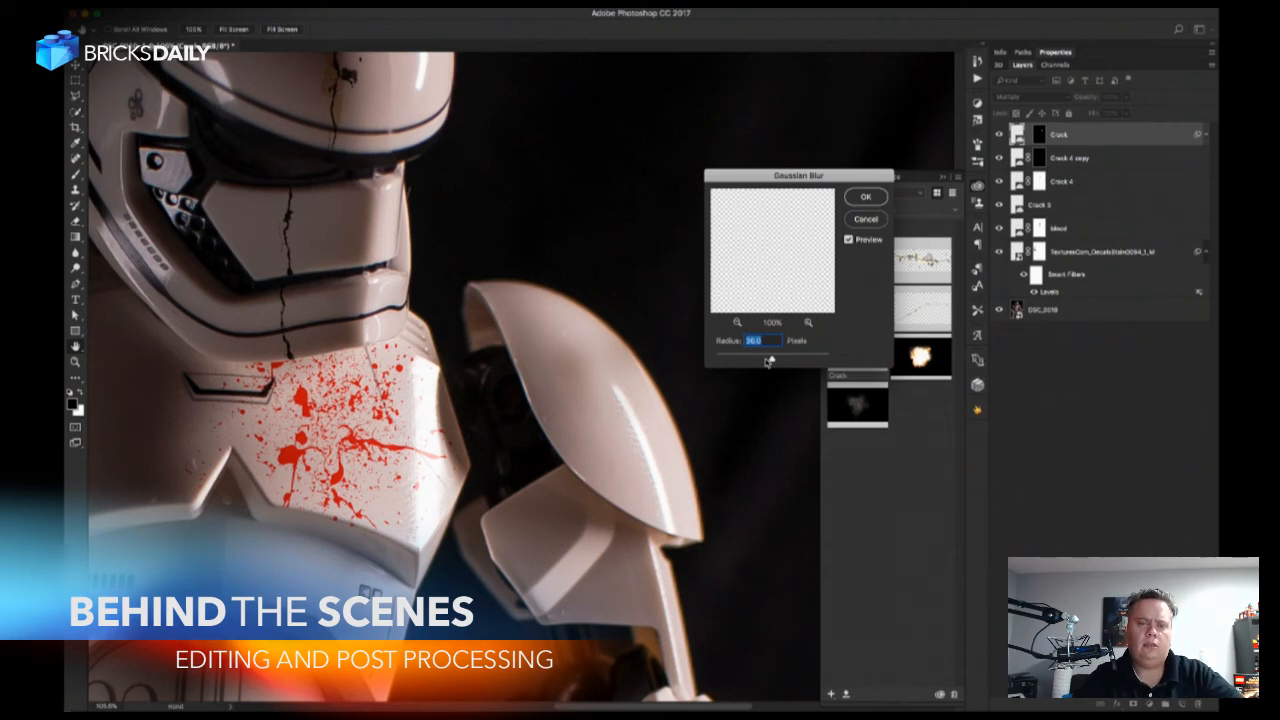
left_click_drag(768, 362, 752, 361)
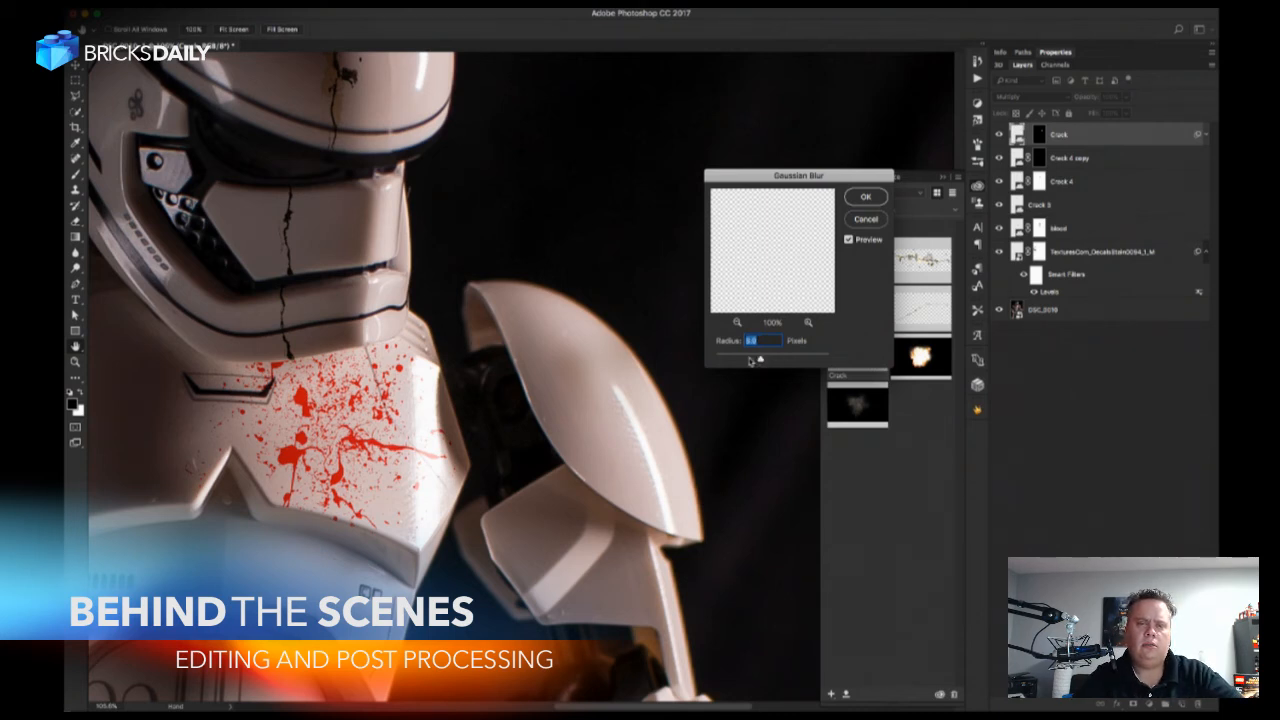
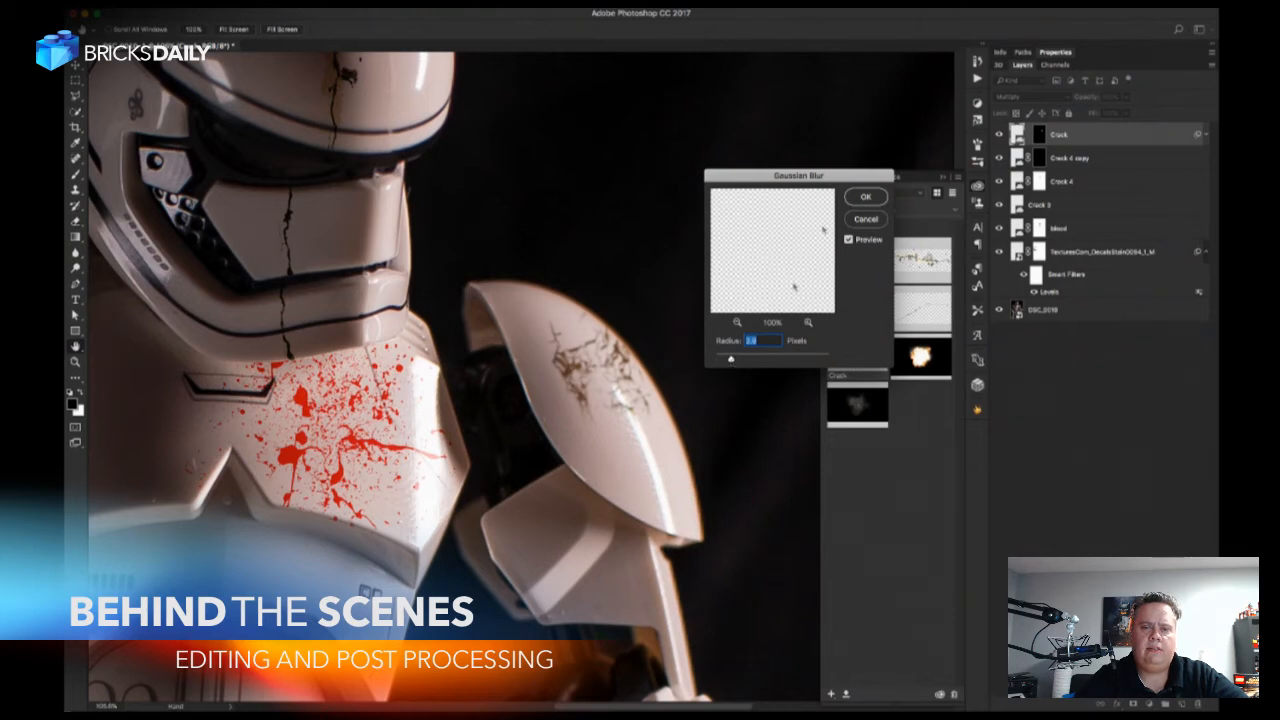
Apply the Gaussian Blur to the Crack graphic on the shoulder pad.
left_click(857, 198)
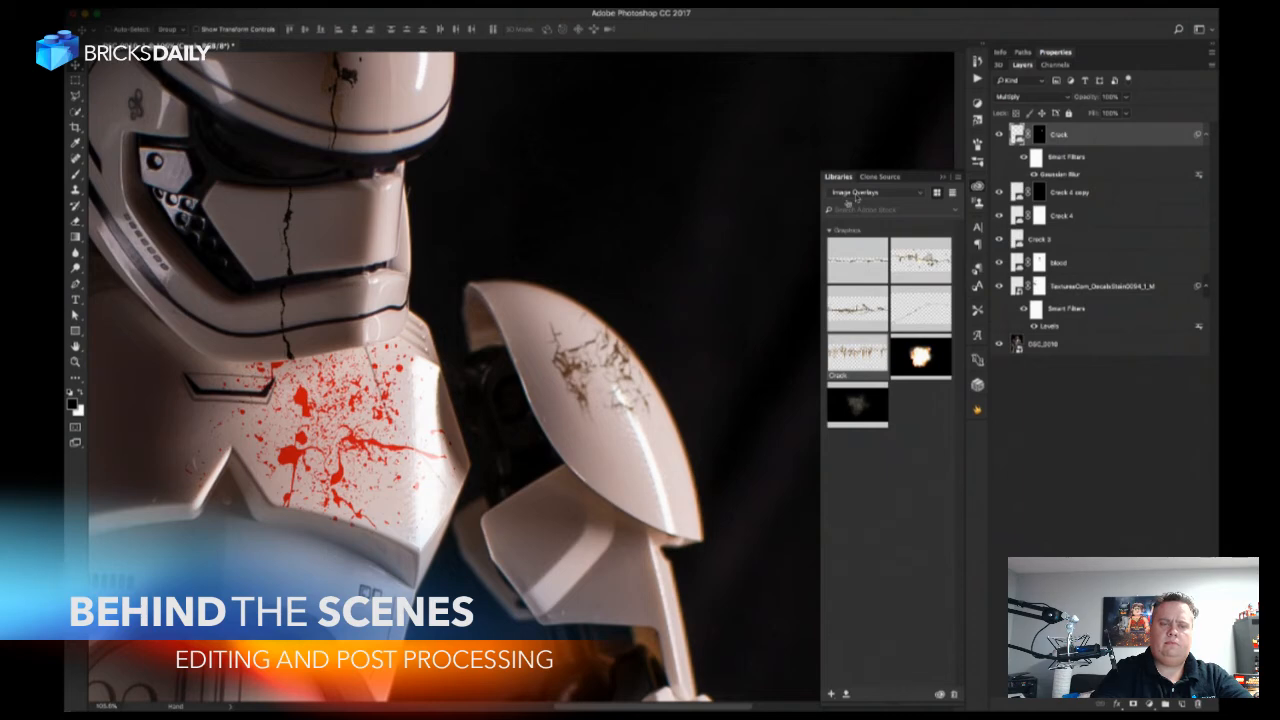
scroll(590, 513, "down", 2)
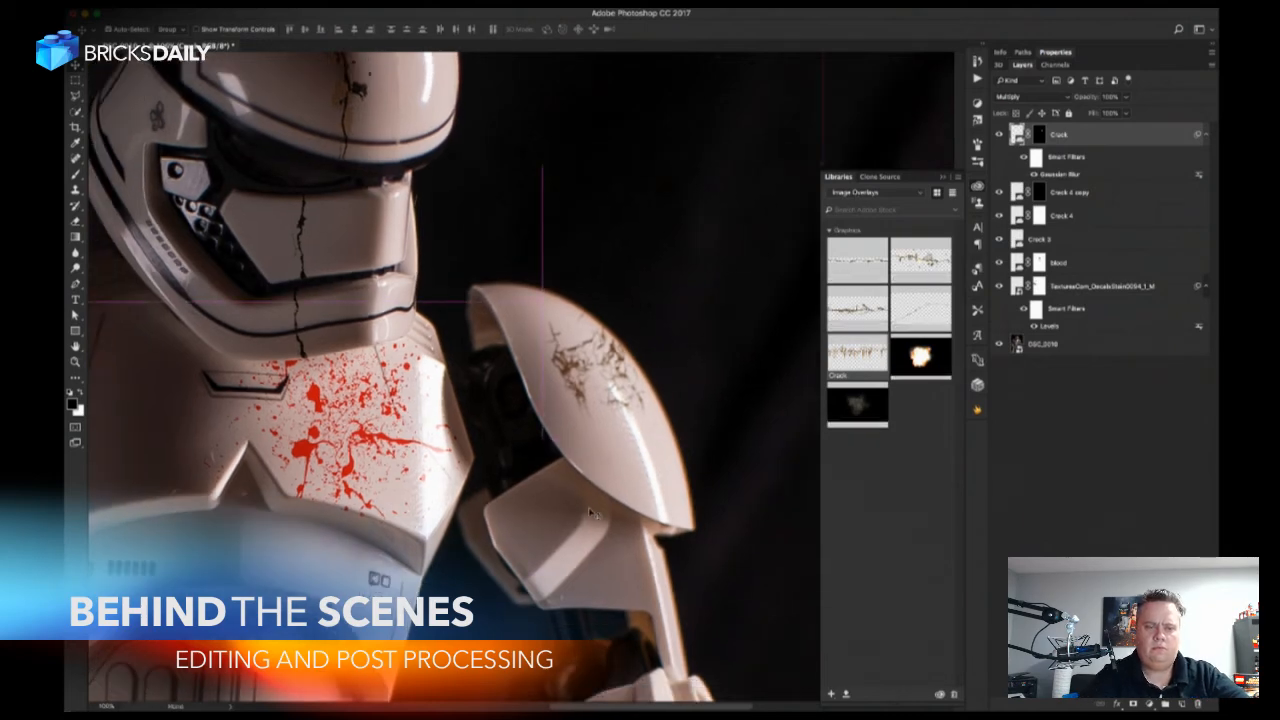
scroll(590, 513, "down", 1)
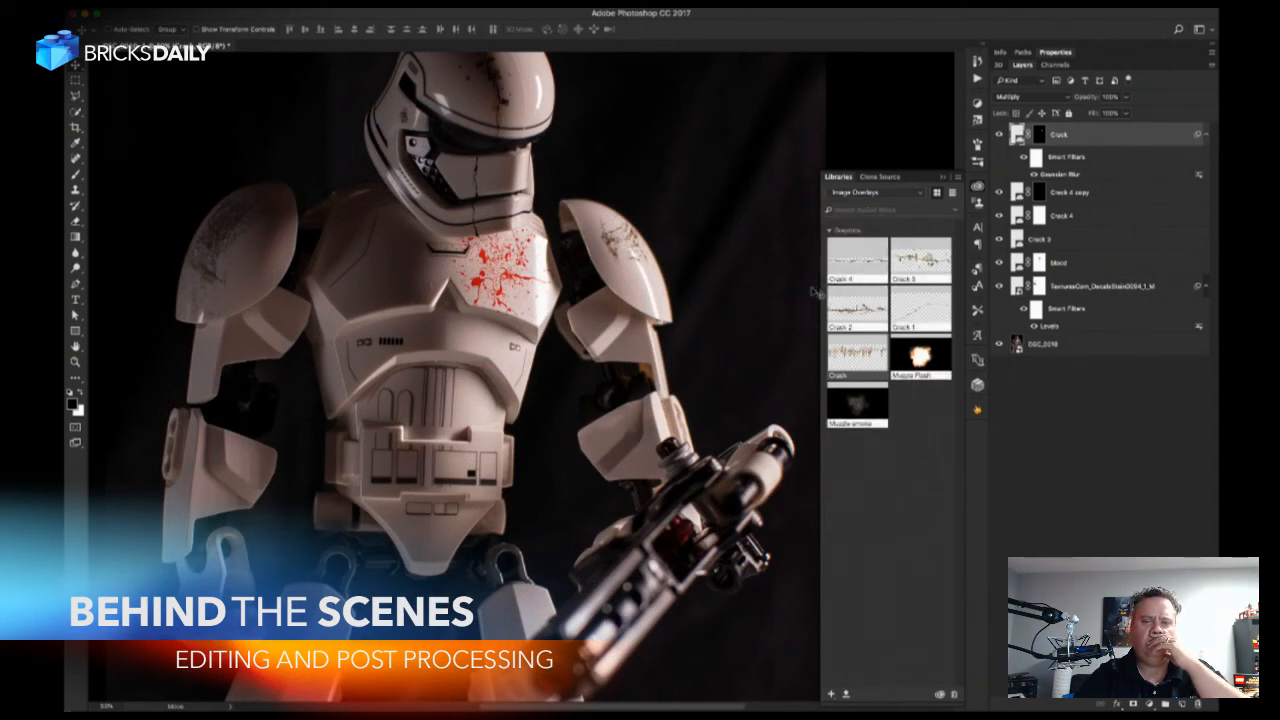
Place the Rust graphic from the Lego Assets library on the chest plate and rotate it diagonally beside the blood splatter.
left_click(897, 193)
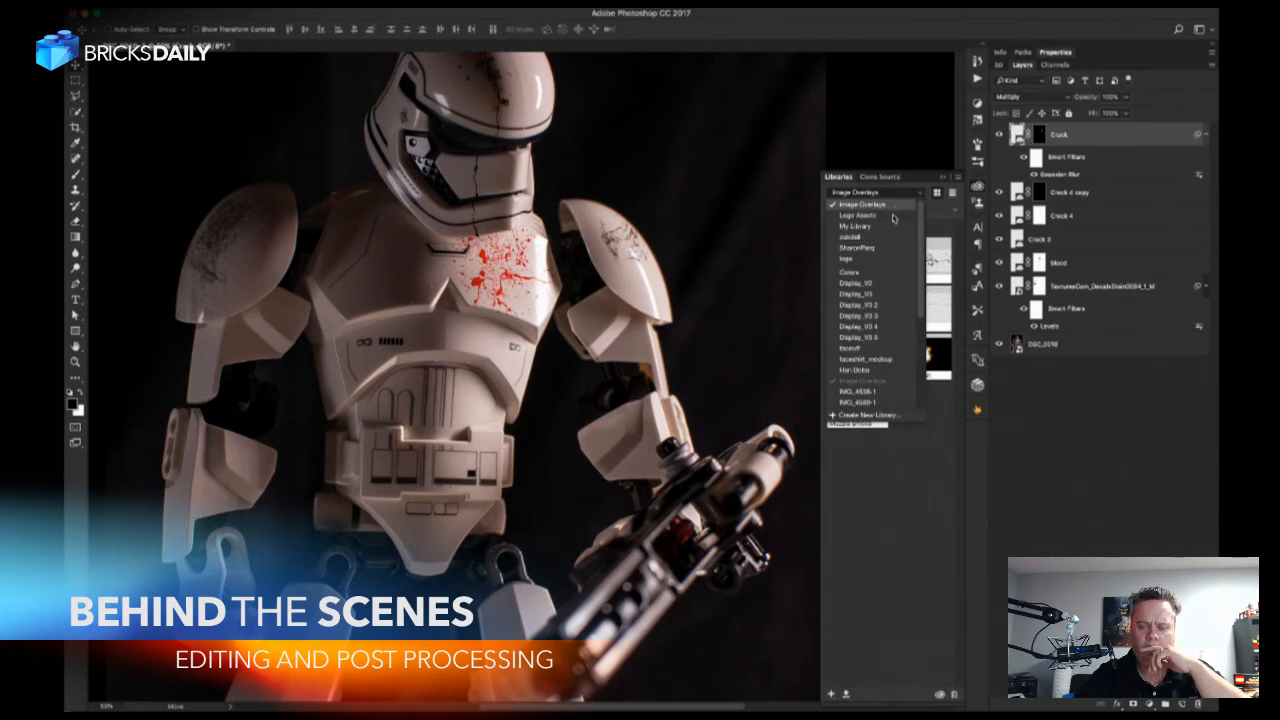
left_click(893, 216)
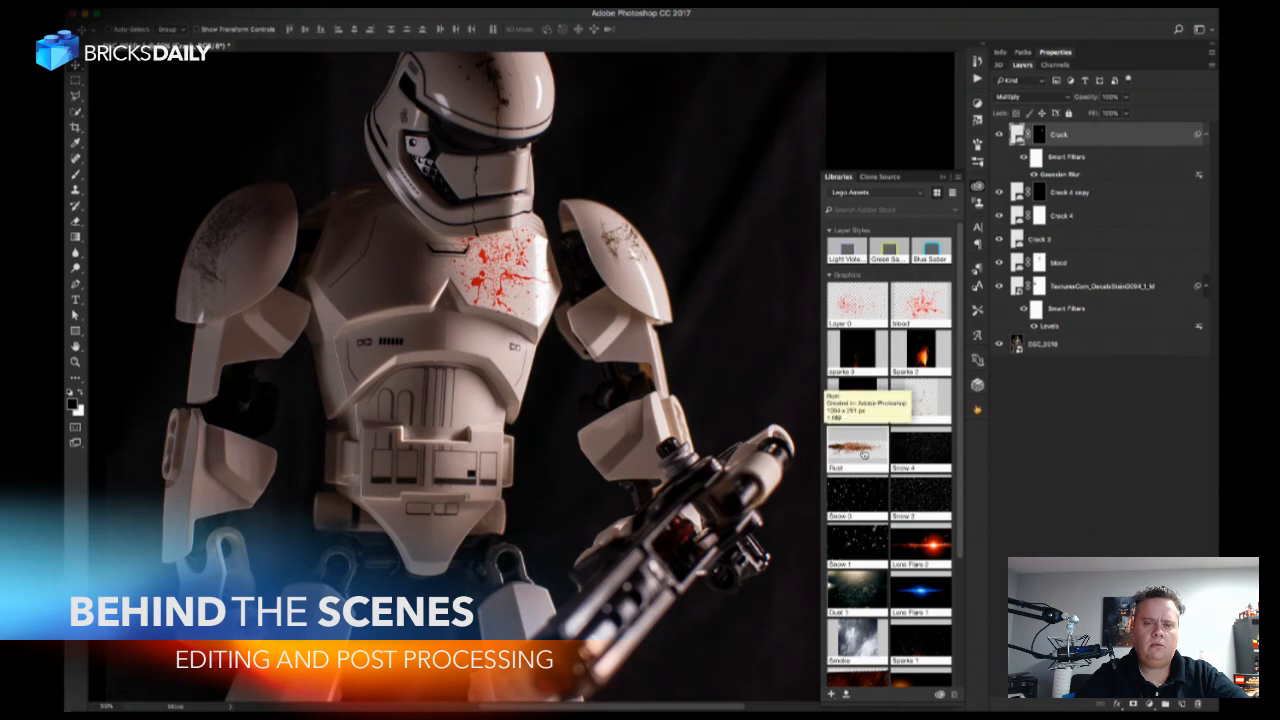
left_click_drag(865, 455, 437, 320)
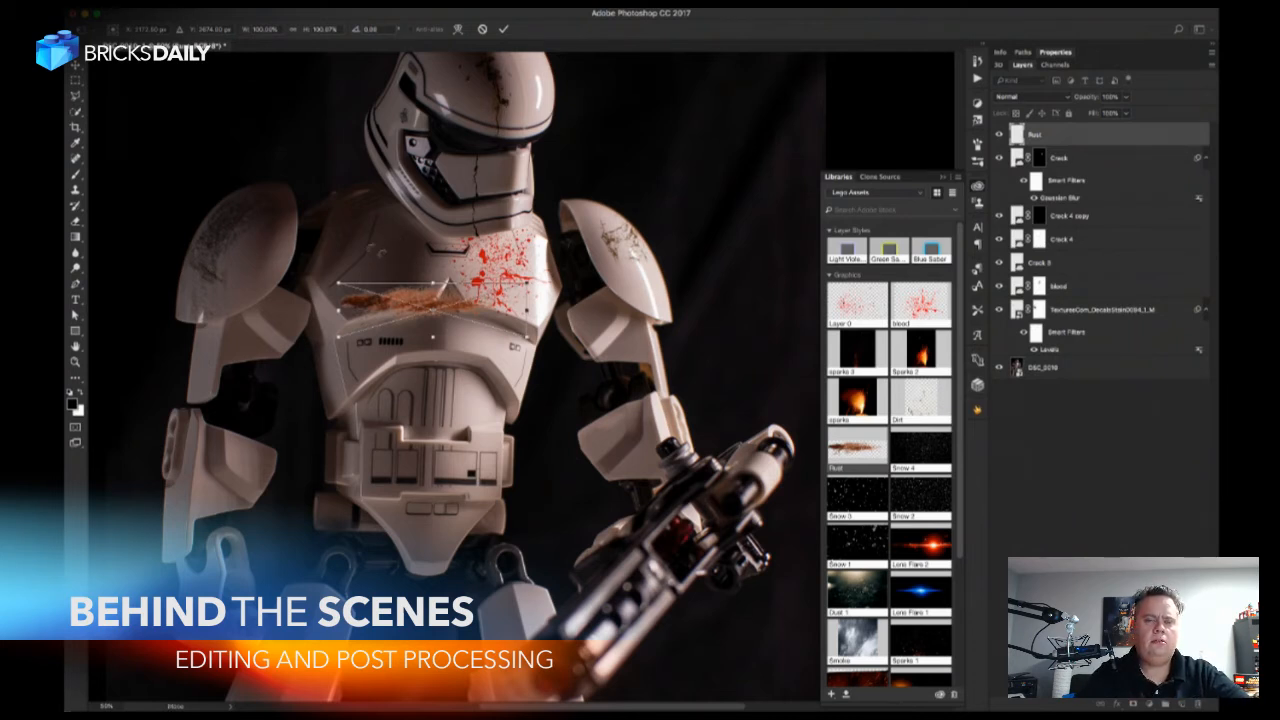
left_click_drag(373, 244, 462, 188)
left_click_drag(404, 269, 386, 256)
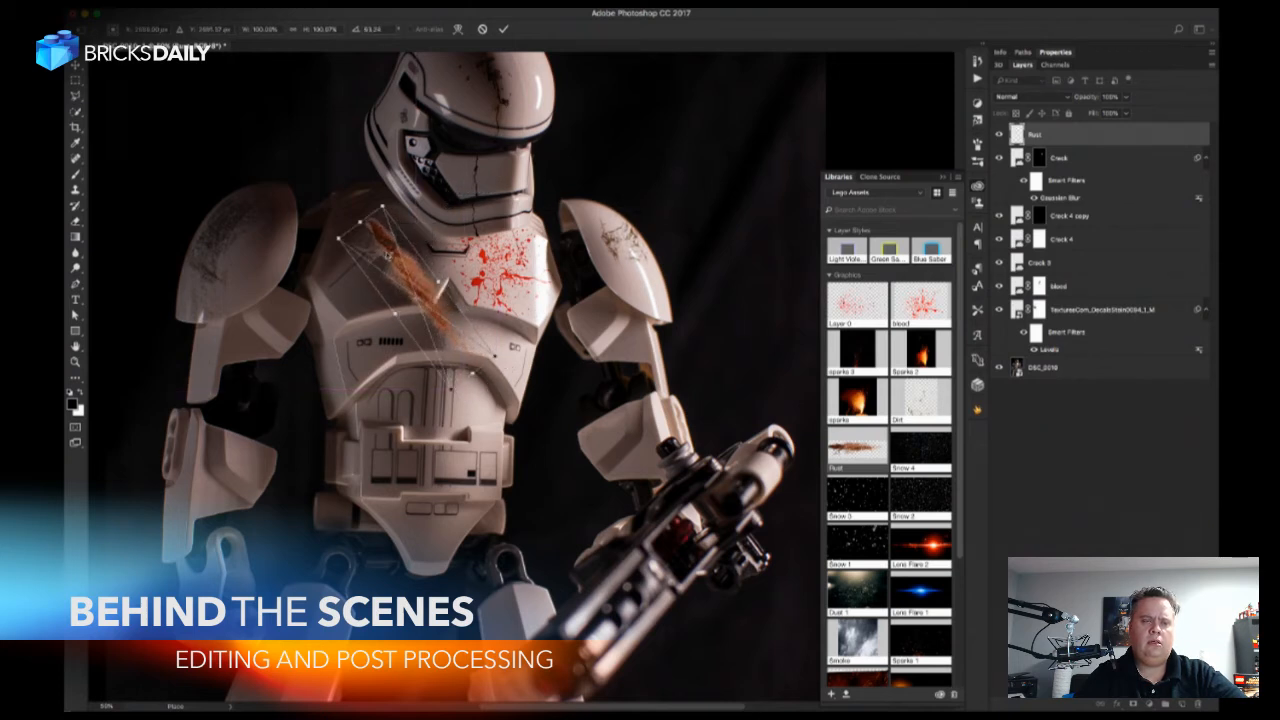
key("Return")
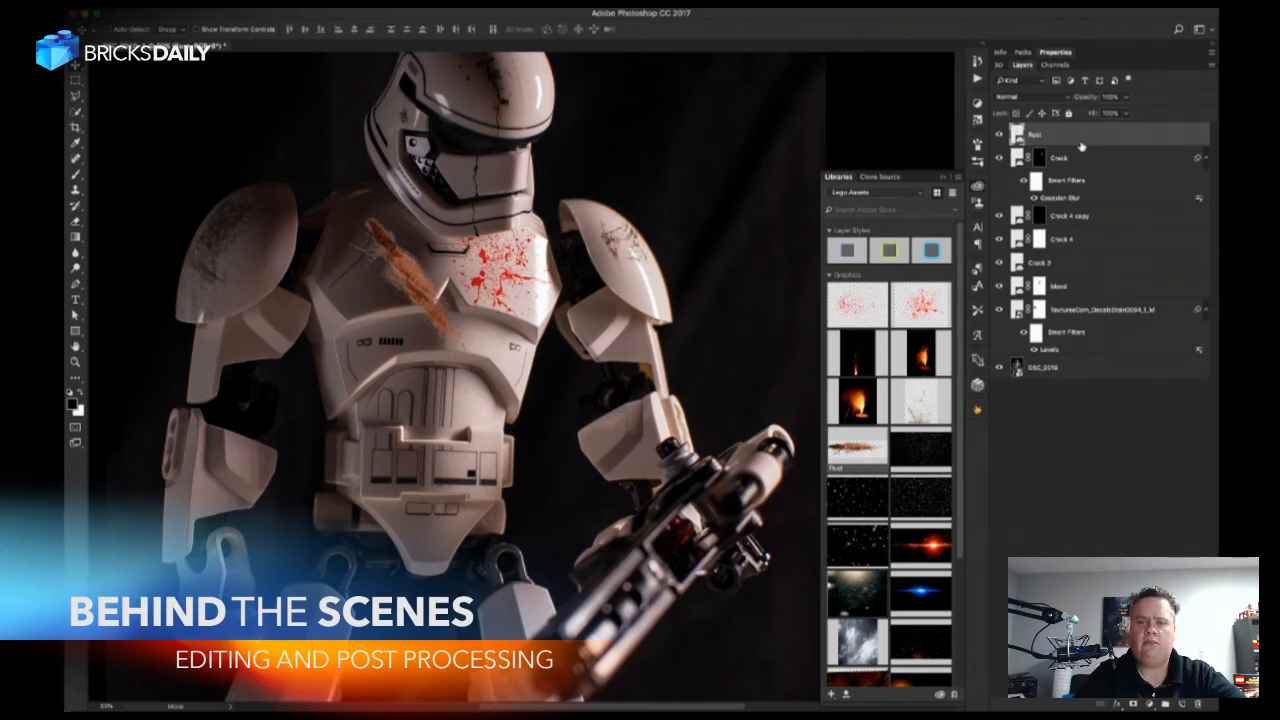
Split the white This Layer Blend If slider of the Rust layer to about 115 / 255 to soften the rust's light areas.
double_click(1182, 138)
left_click_drag(1021, 17, 969, 102)
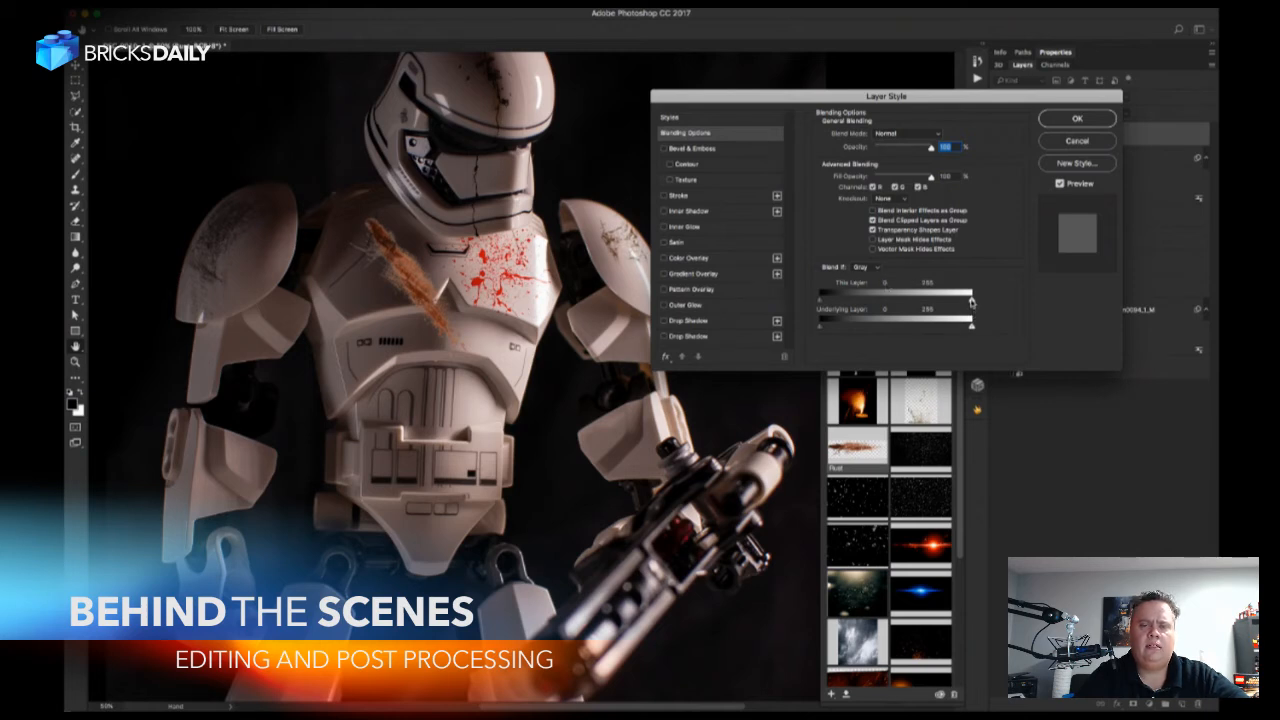
left_click_drag(969, 300, 922, 301)
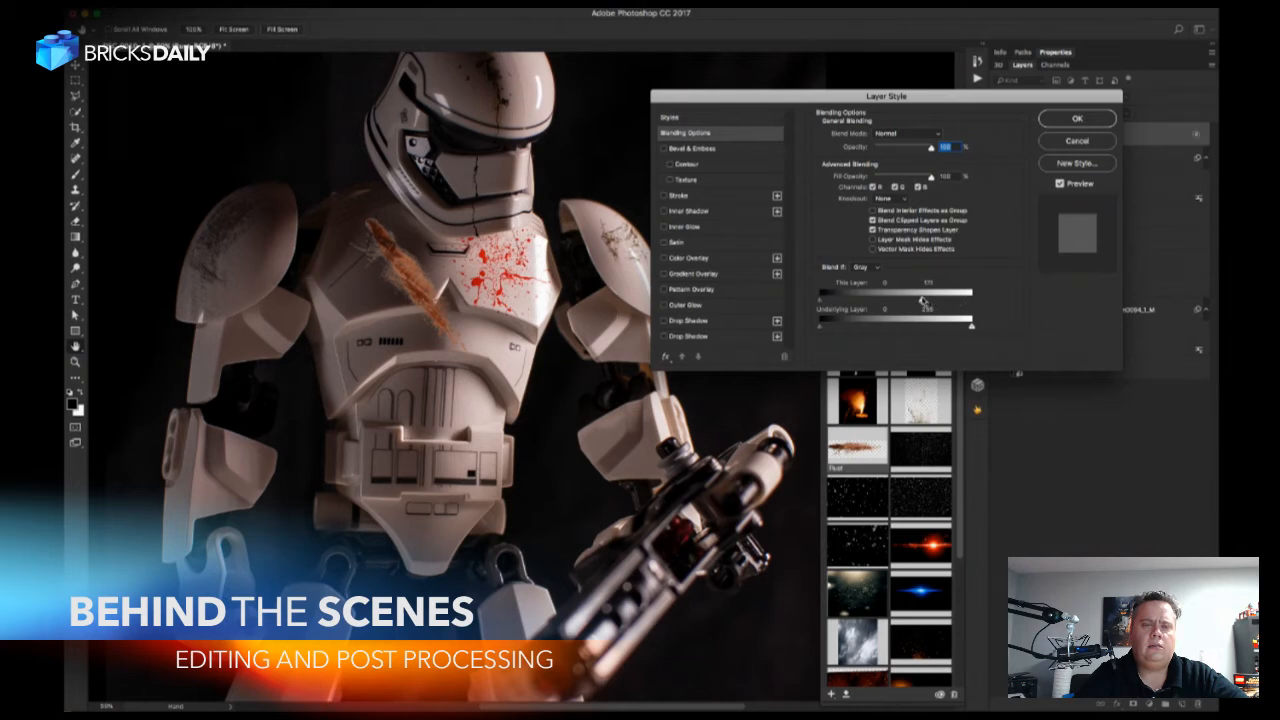
left_click_drag(922, 301, 881, 300)
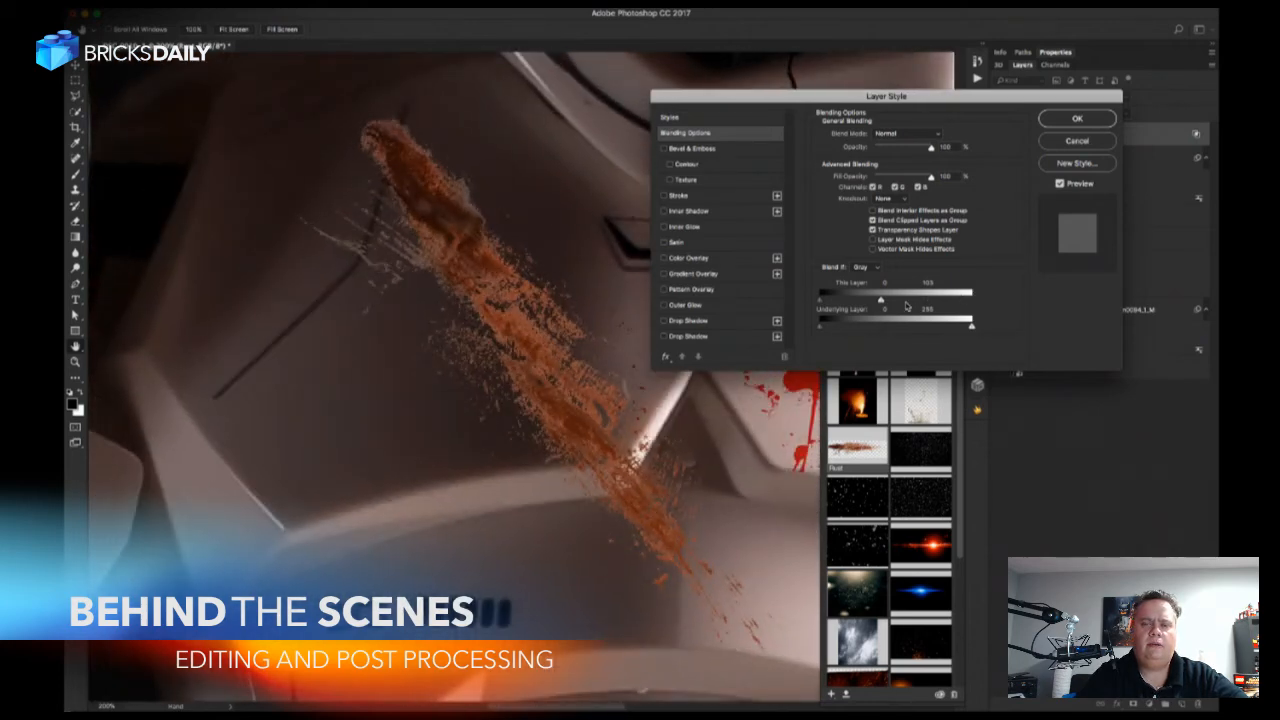
left_click_drag(882, 304, 891, 306)
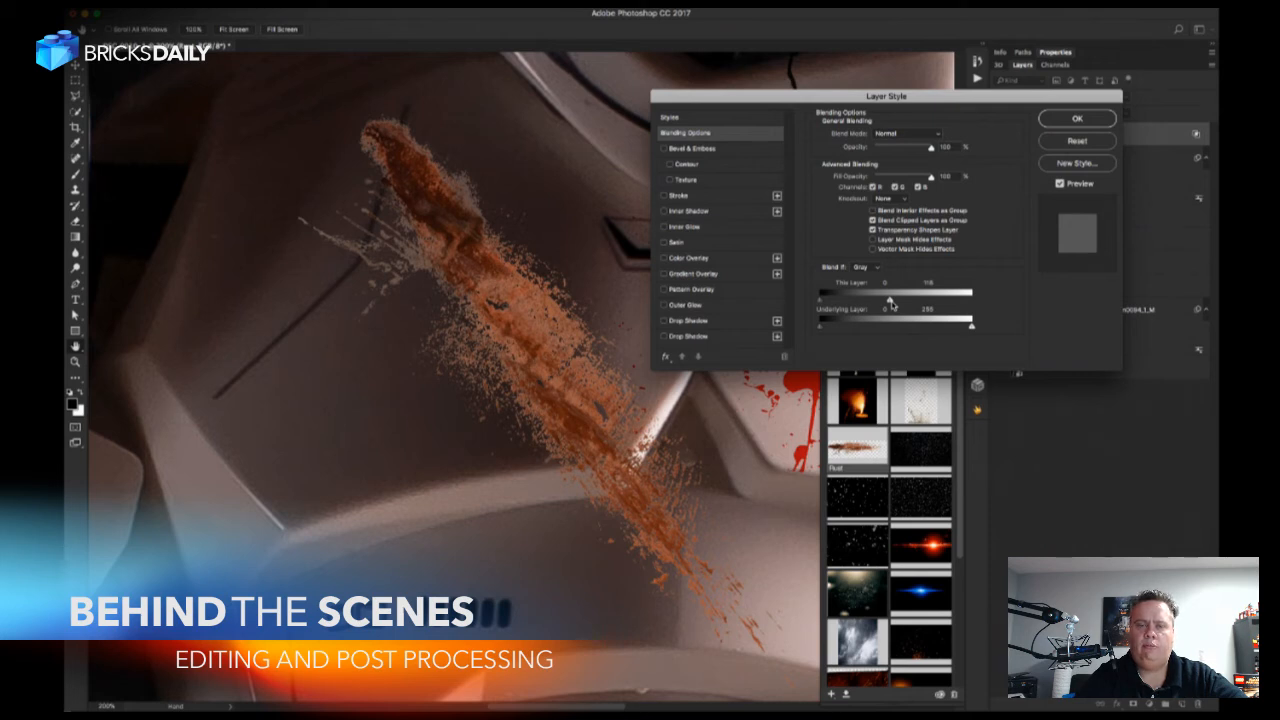
left_click_drag(890, 302, 973, 308)
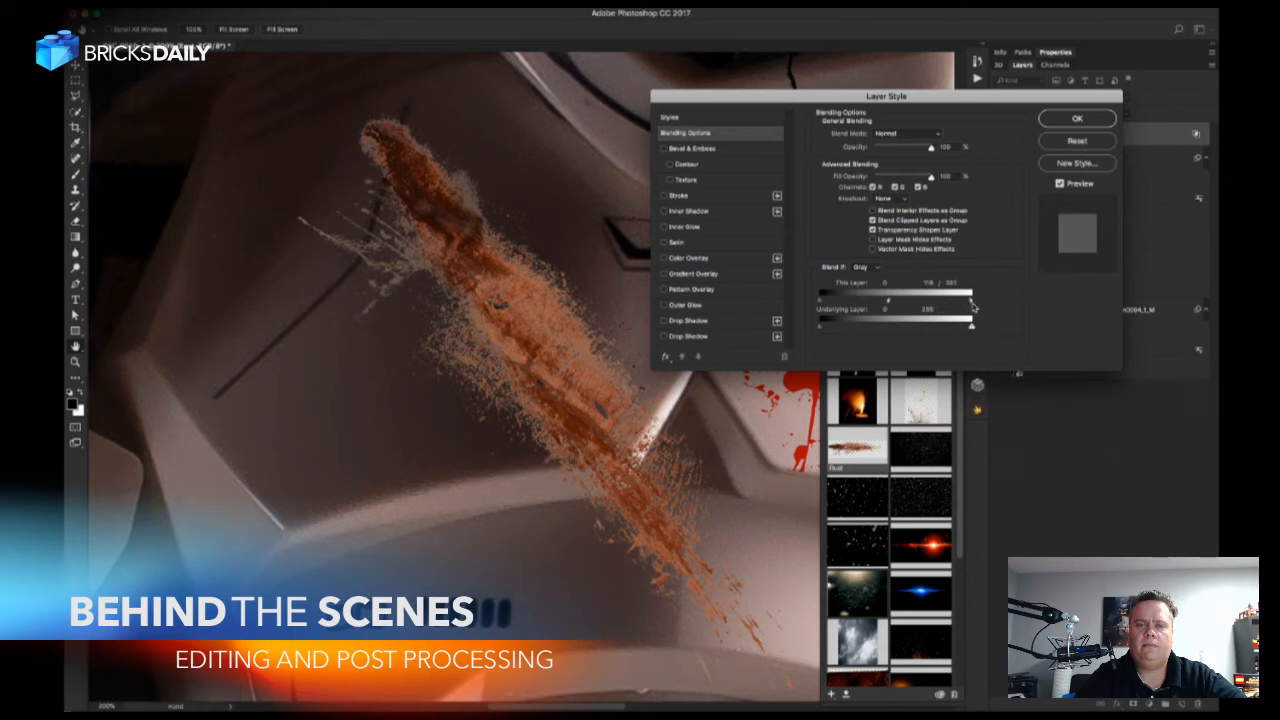
mouse_move(890, 302)
left_mouse_down()
mouse_move(918, 302)
mouse_move(818, 302)
mouse_move(888, 303)
left_mouse_up()
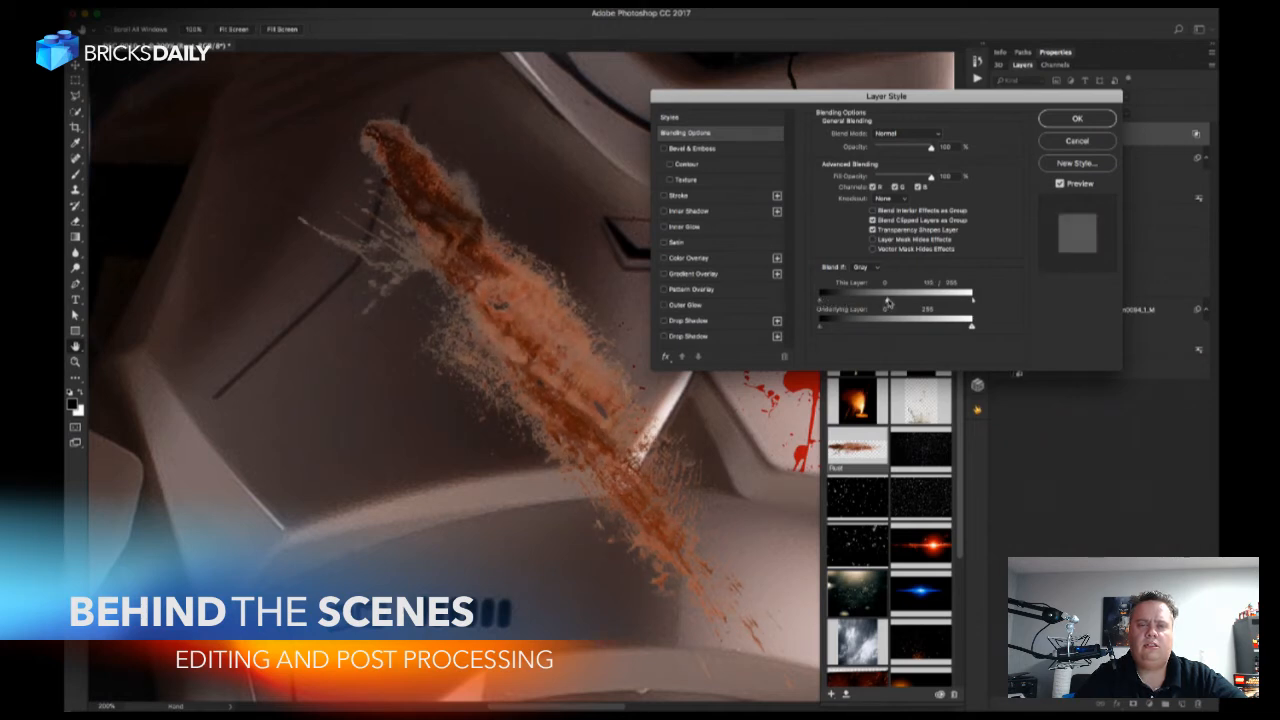
Try the Color Burn and Linear Burn blend modes on the Rust layer.
left_click(928, 134)
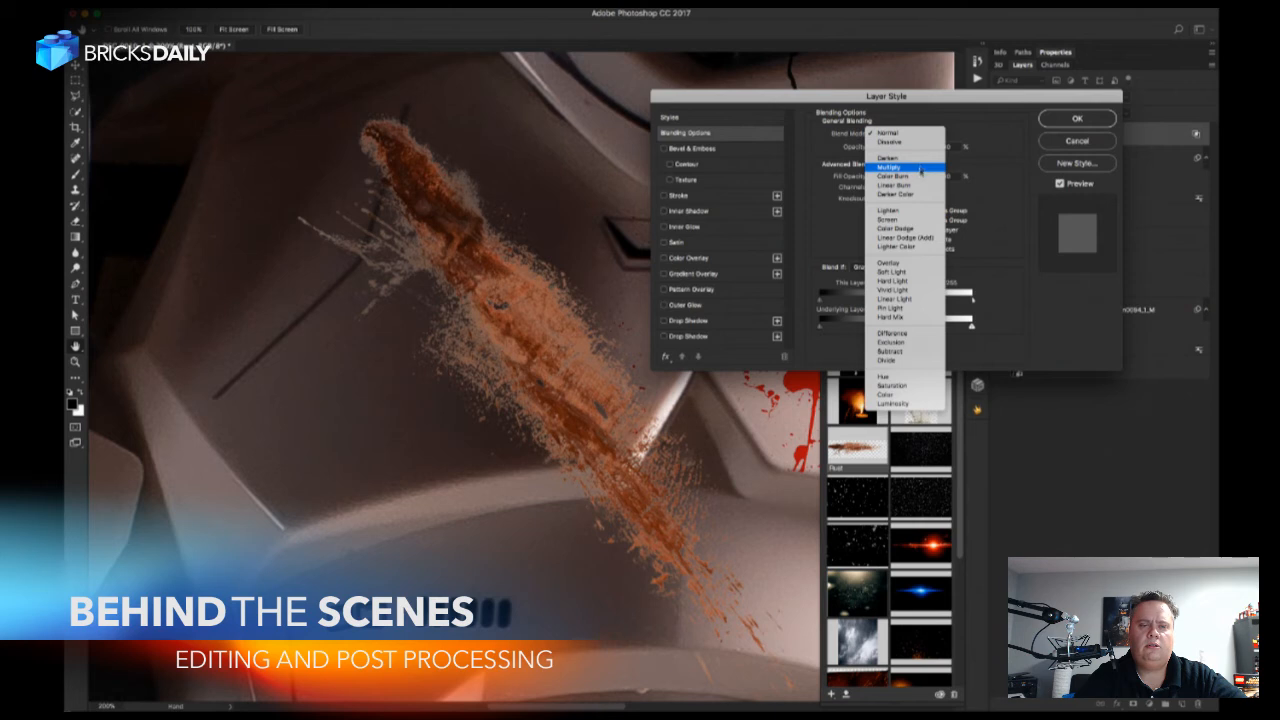
left_click(912, 176)
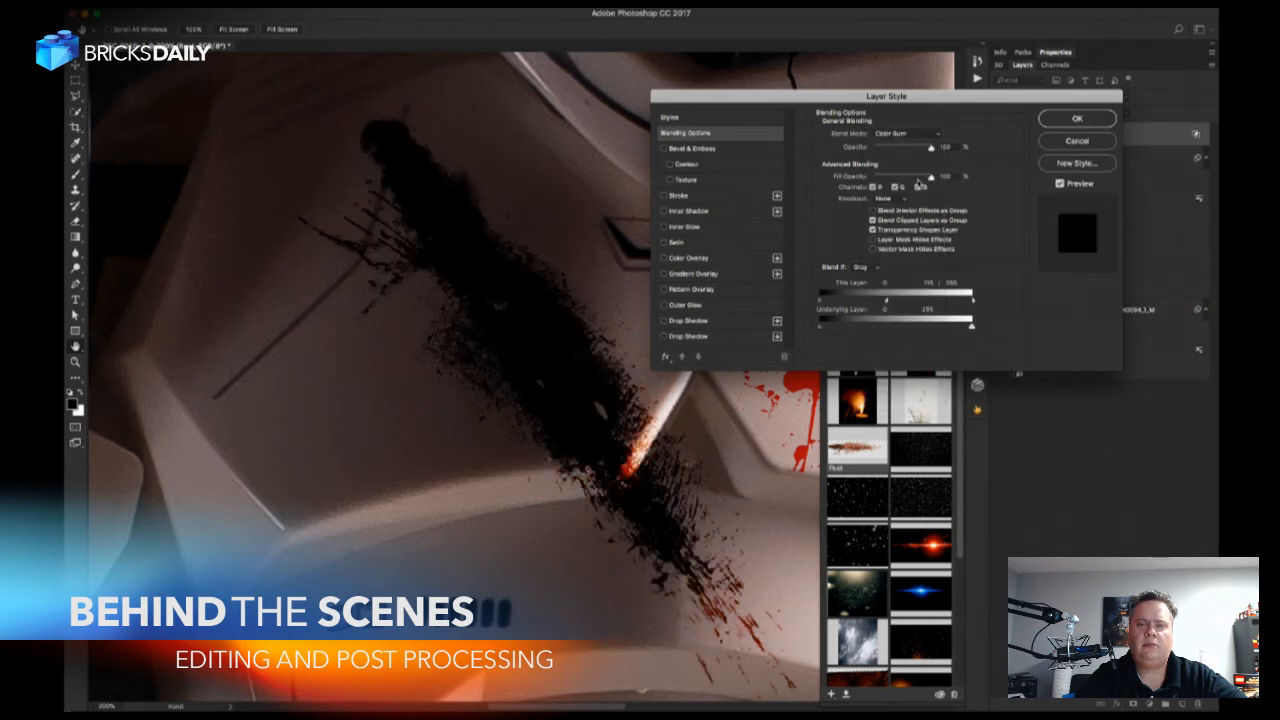
left_click(929, 136)
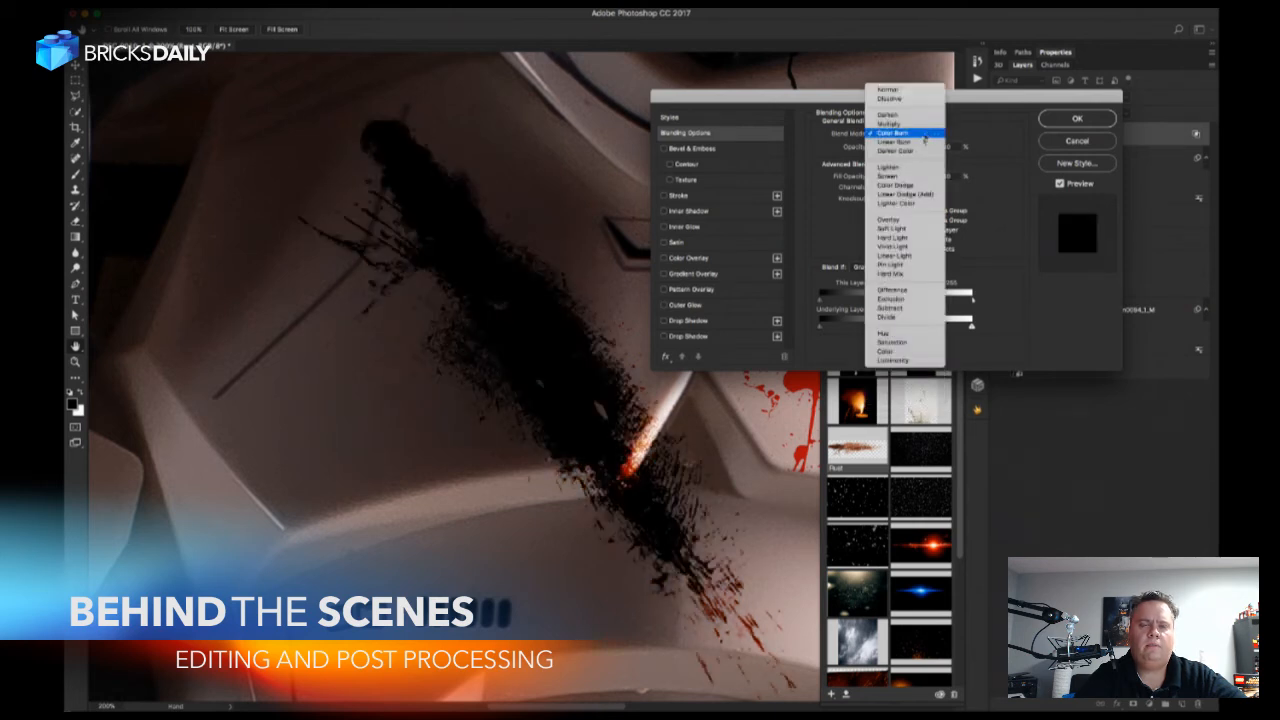
left_click(921, 144)
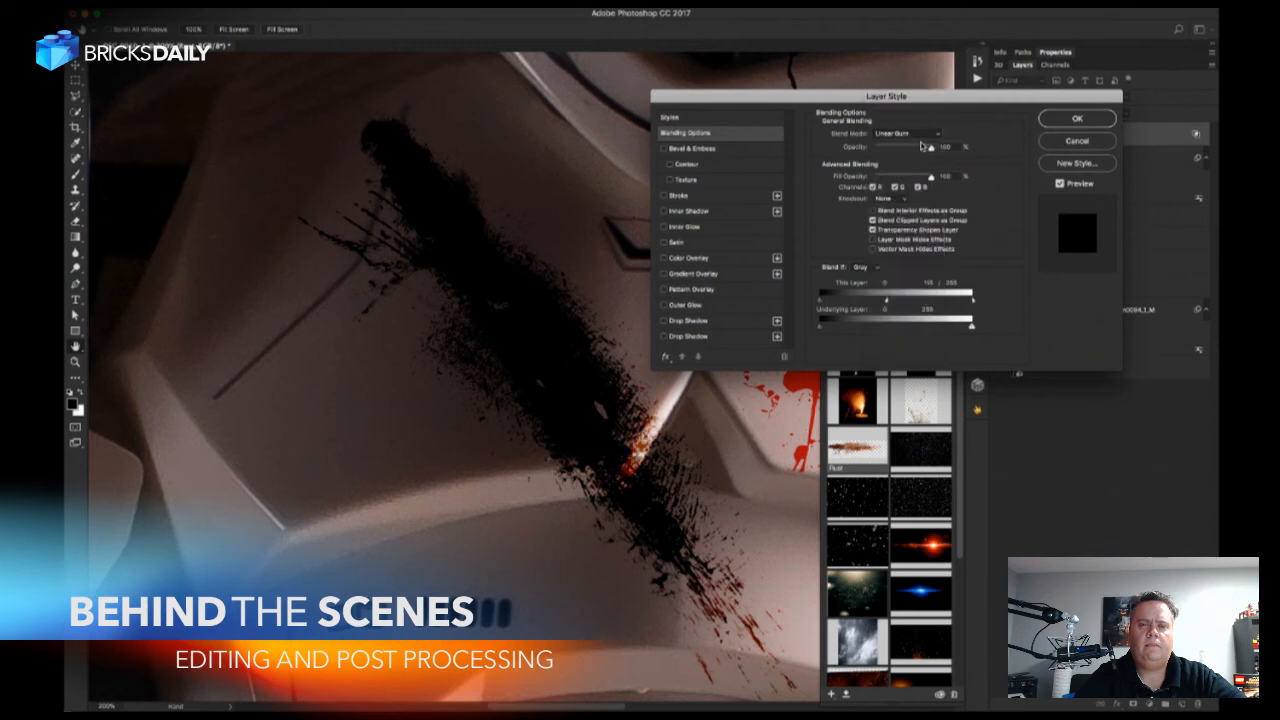
Set the Rust layer's blend mode to Multiply and raise the lower half of its white Blend If split to about 200.
left_click(910, 134)
left_click(908, 130)
left_click(907, 126)
left_click(905, 116)
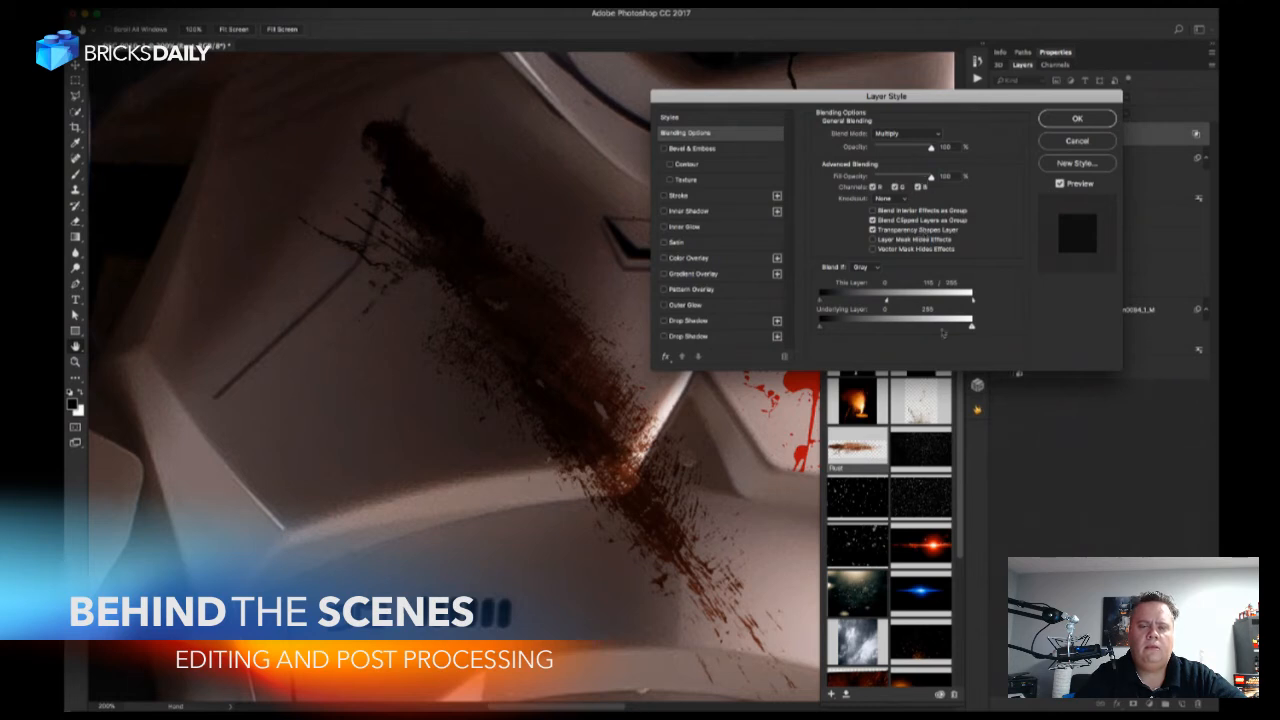
left_click_drag(887, 301, 938, 304)
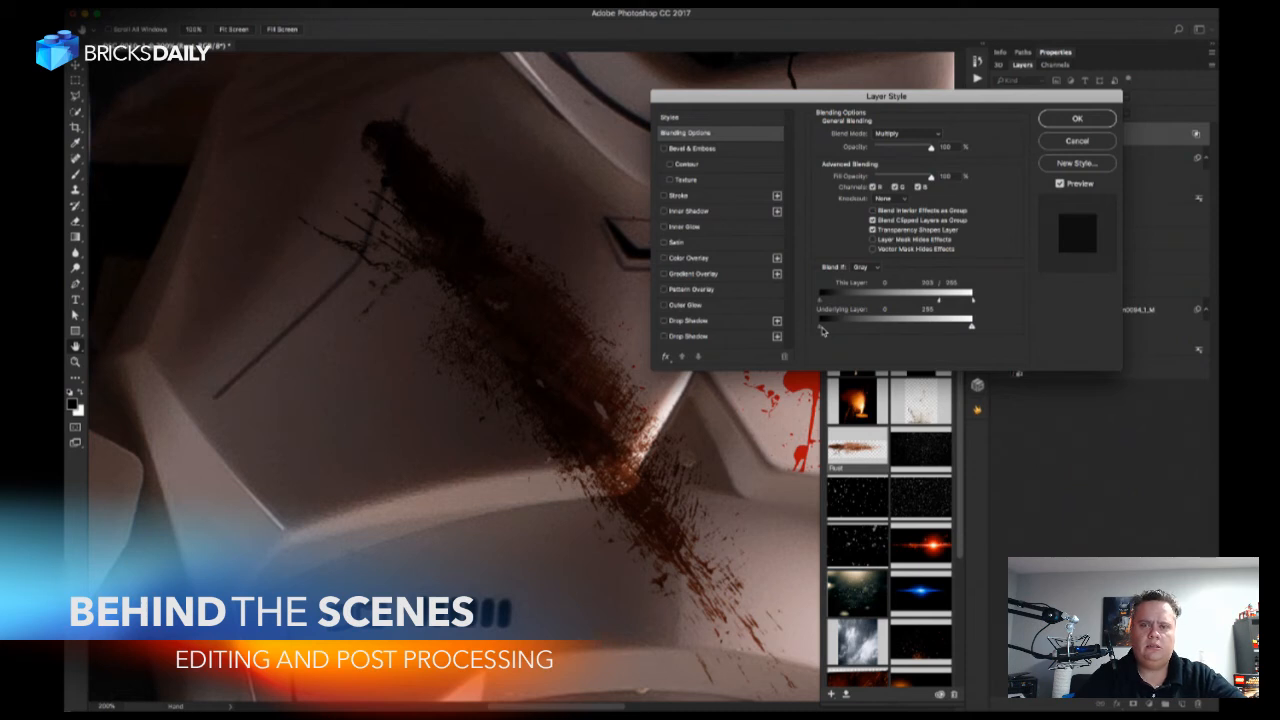
left_click(1078, 120)
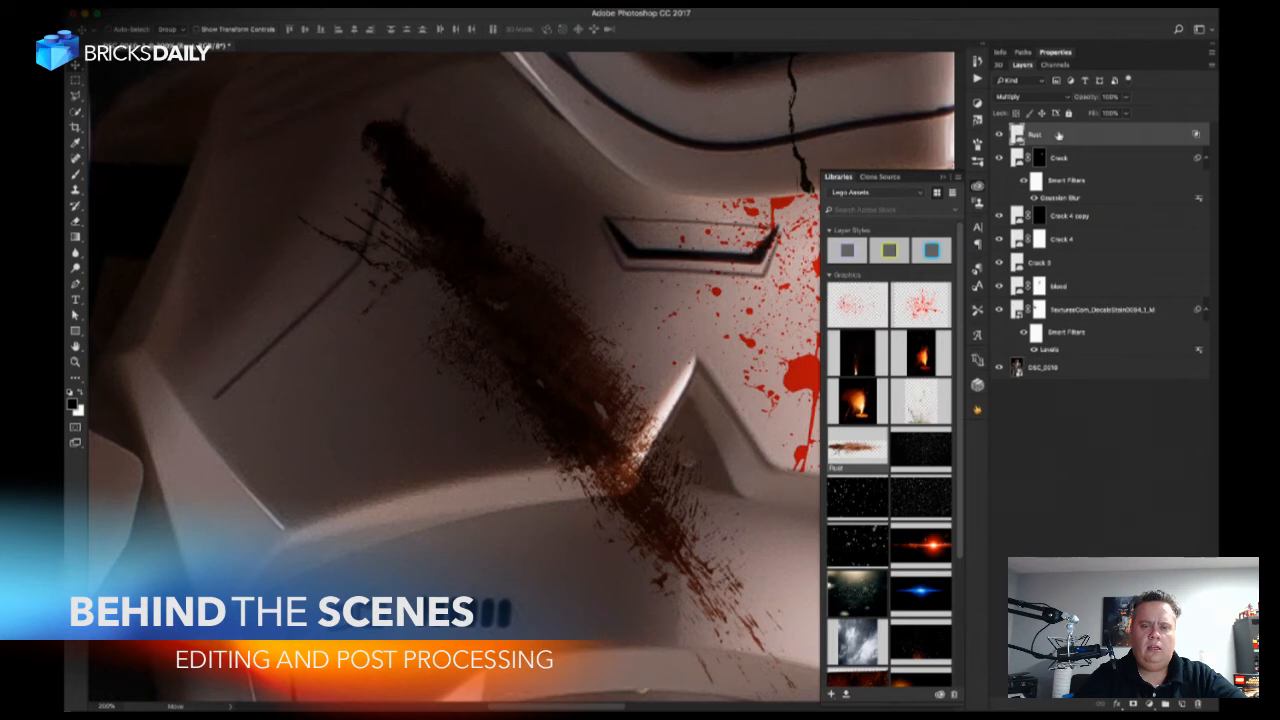
Add a layer mask to the Rust layer and start painting out the rust just below the chest plate's lower edge.
left_click_drag(694, 451, 694, 375)
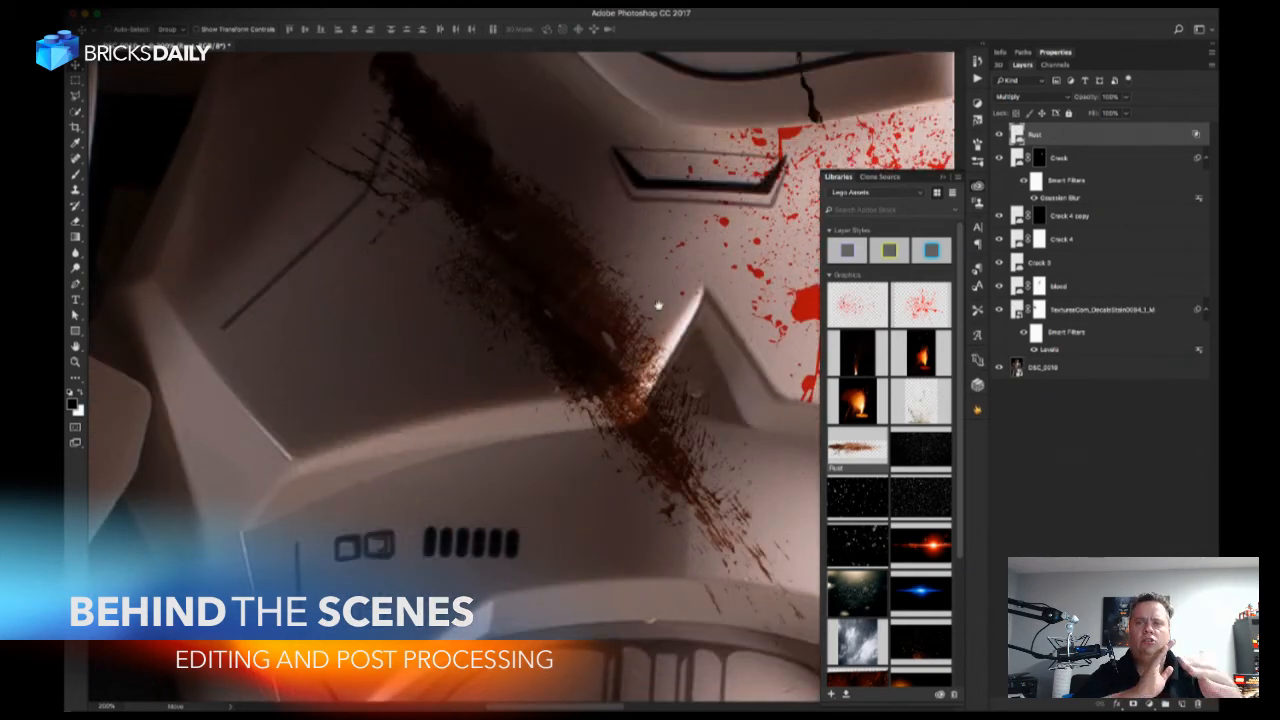
left_click_drag(659, 305, 650, 347)
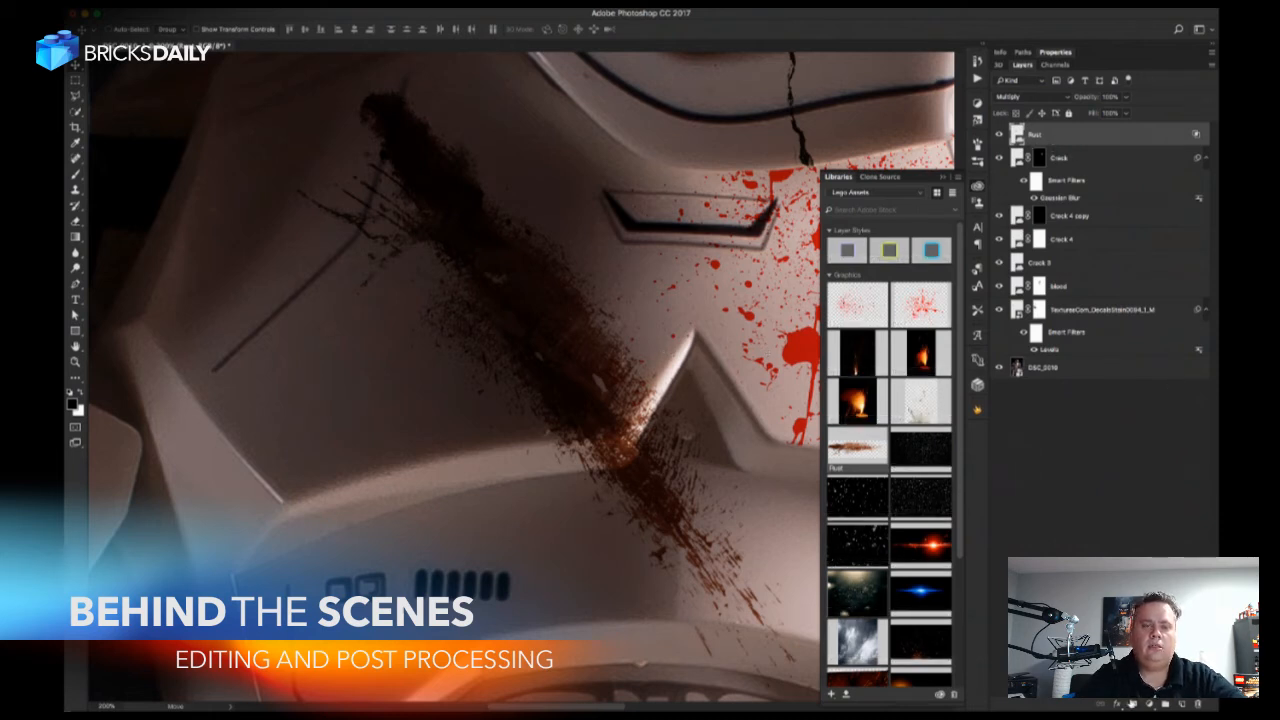
left_click(1133, 703)
key("b")
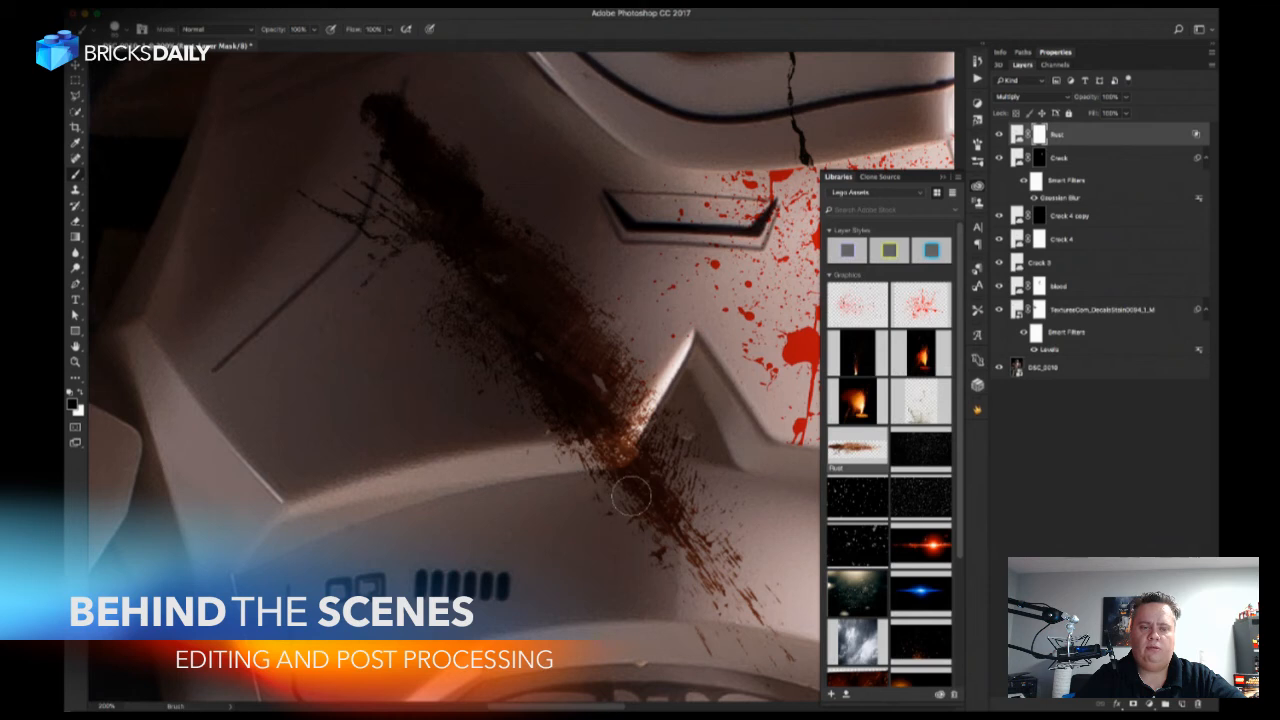
left_click_drag(616, 483, 587, 466)
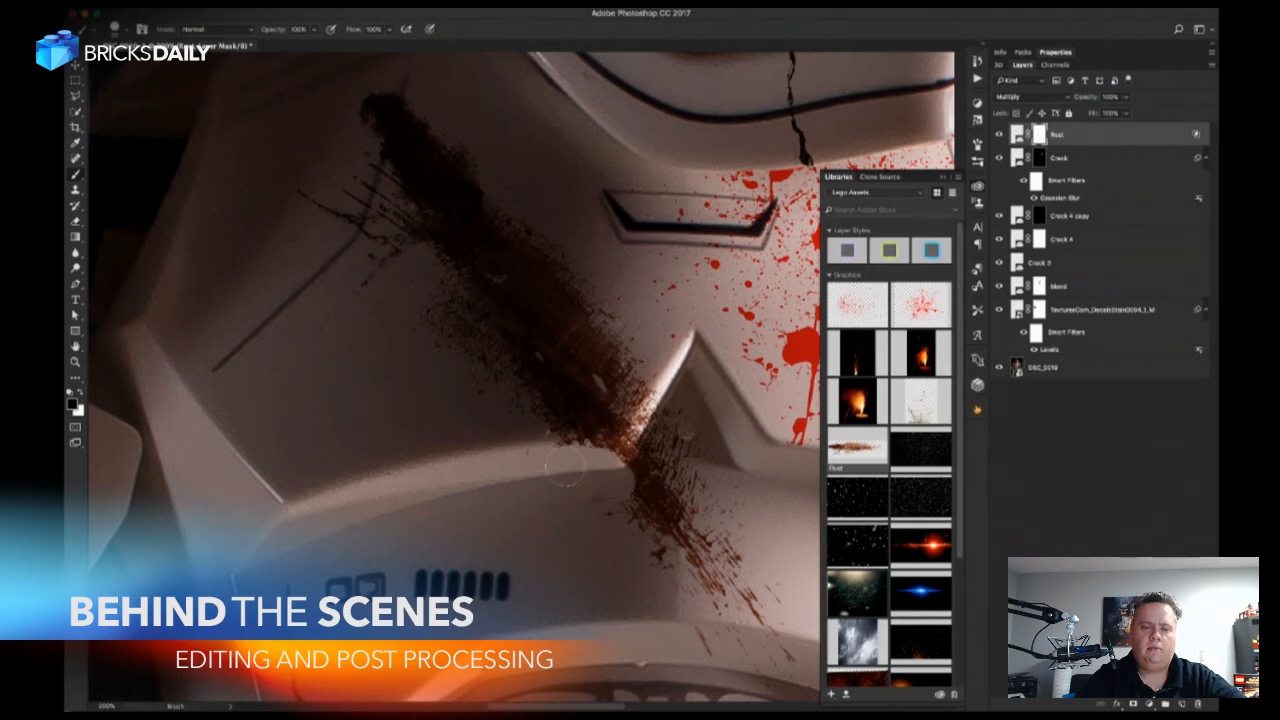
Set the brush hardness to 0% and mask out the rest of the rust streak below the chest plate.
right_click(592, 477)
left_click(688, 486)
type("0")
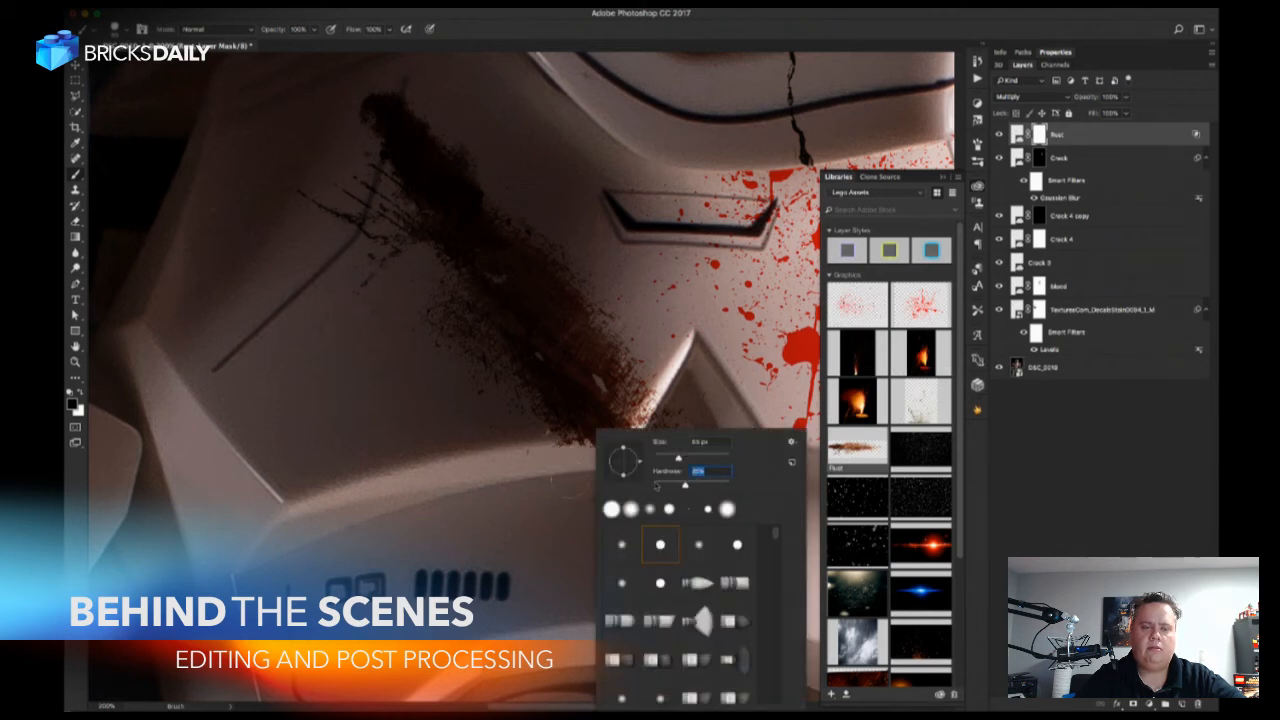
key("Return")
mouse_move(571, 464)
left_mouse_down()
mouse_move(613, 458)
mouse_move(671, 392)
mouse_move(666, 462)
mouse_move(628, 507)
mouse_move(655, 480)
mouse_move(643, 522)
mouse_move(598, 530)
mouse_move(713, 535)
mouse_move(635, 590)
mouse_move(724, 643)
left_mouse_up()
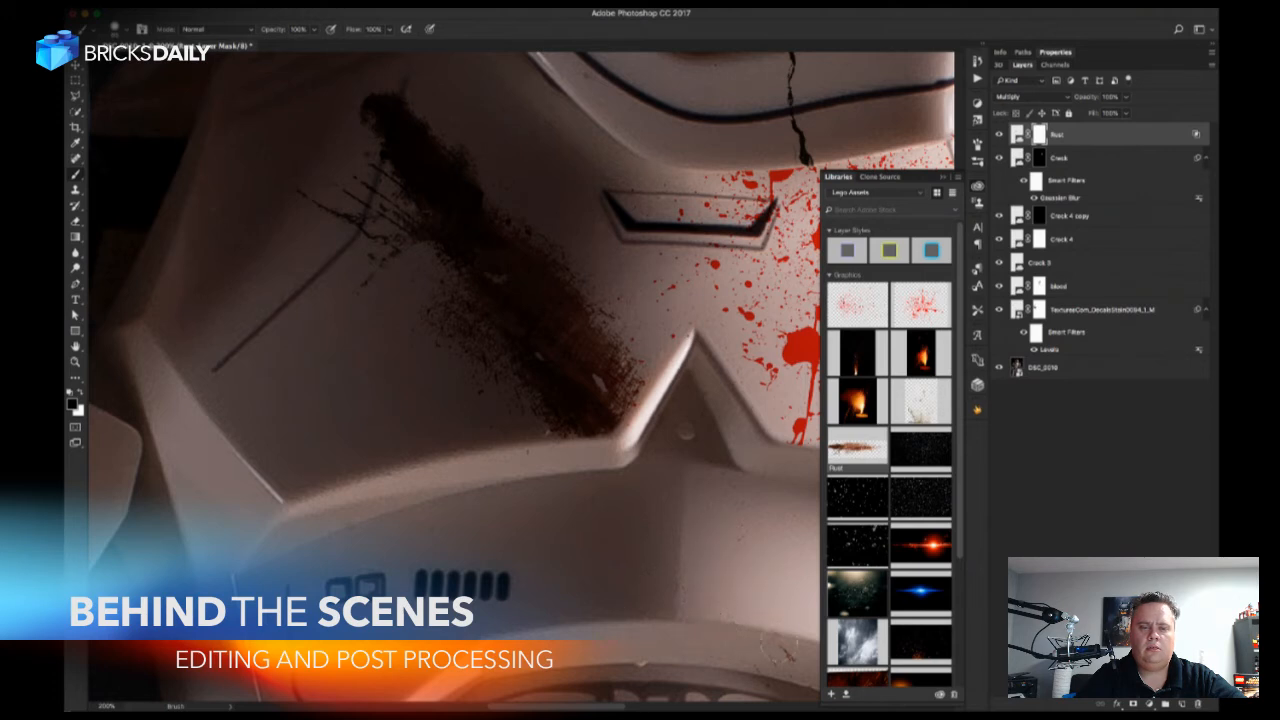
Paint some rust back in above the chest plate's lower edge and mask out the spill along that edge.
key("x")
left_click_drag(612, 414, 618, 370)
key("x")
left_click_drag(630, 425, 650, 428)
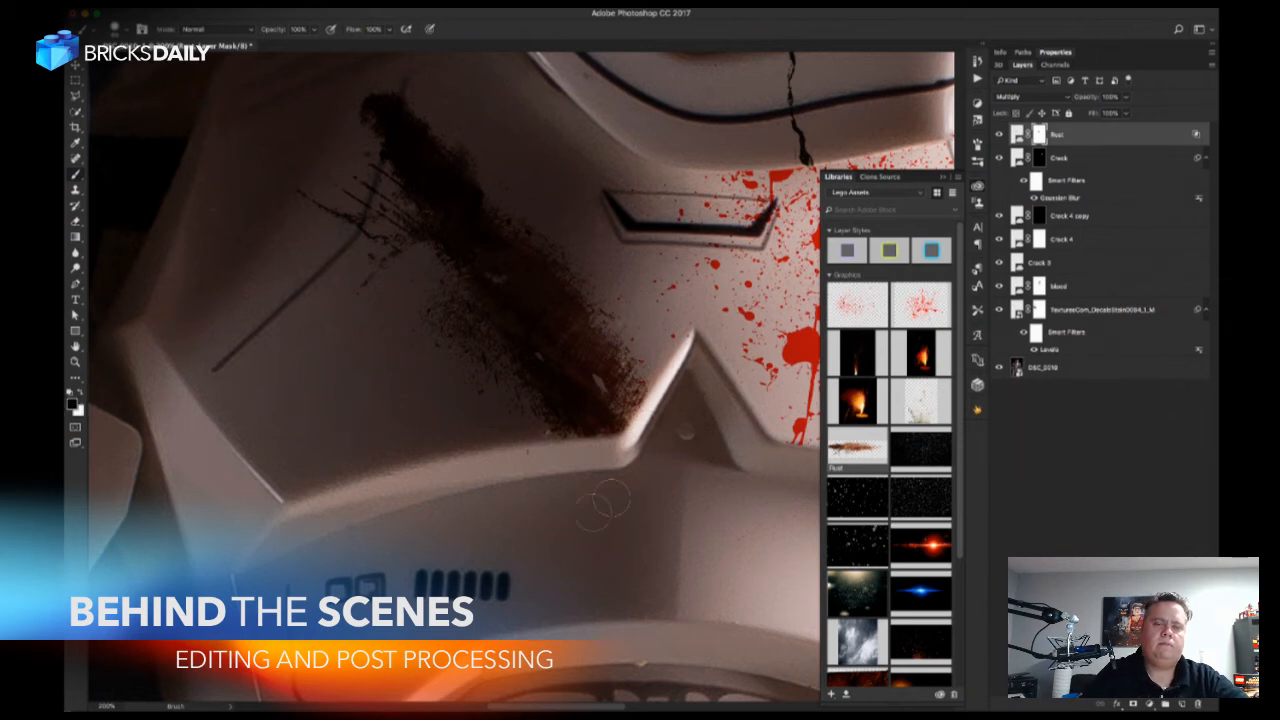
Duplicate the Rust layer, disable the copy's mask and shift the copy slightly along the chest.
key("super+minus")
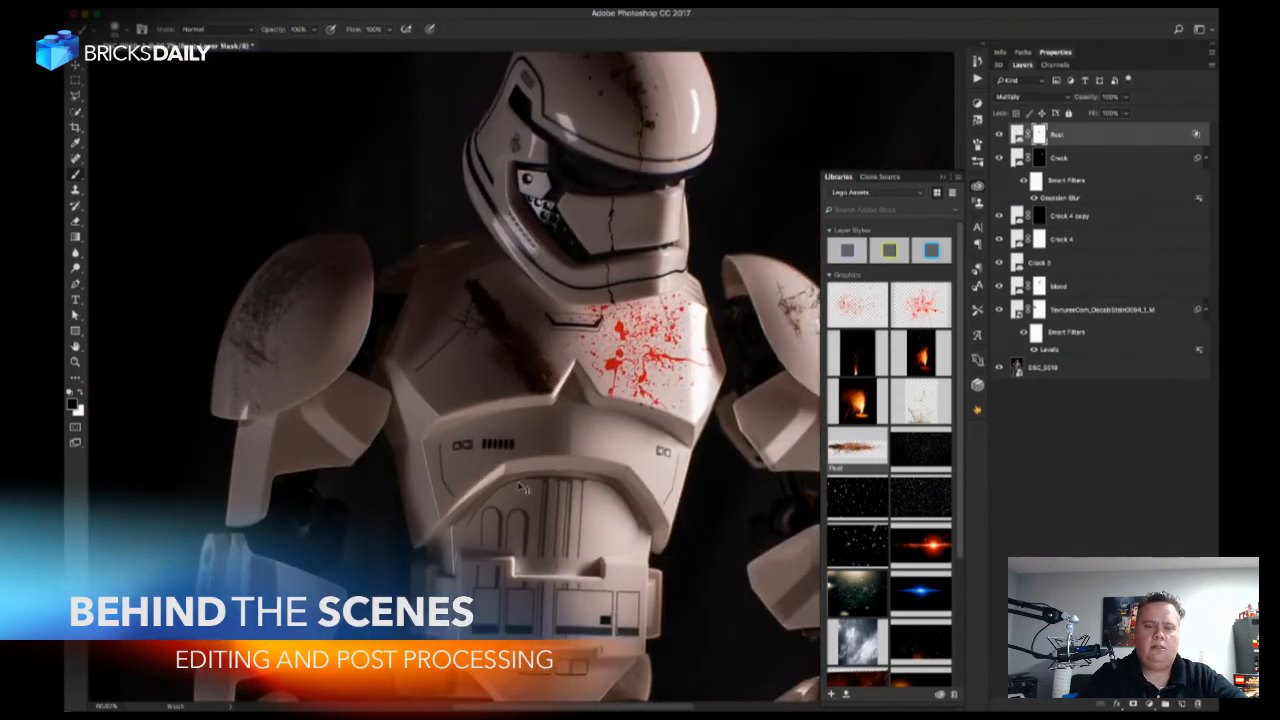
key("super+plus")
key("super+j")
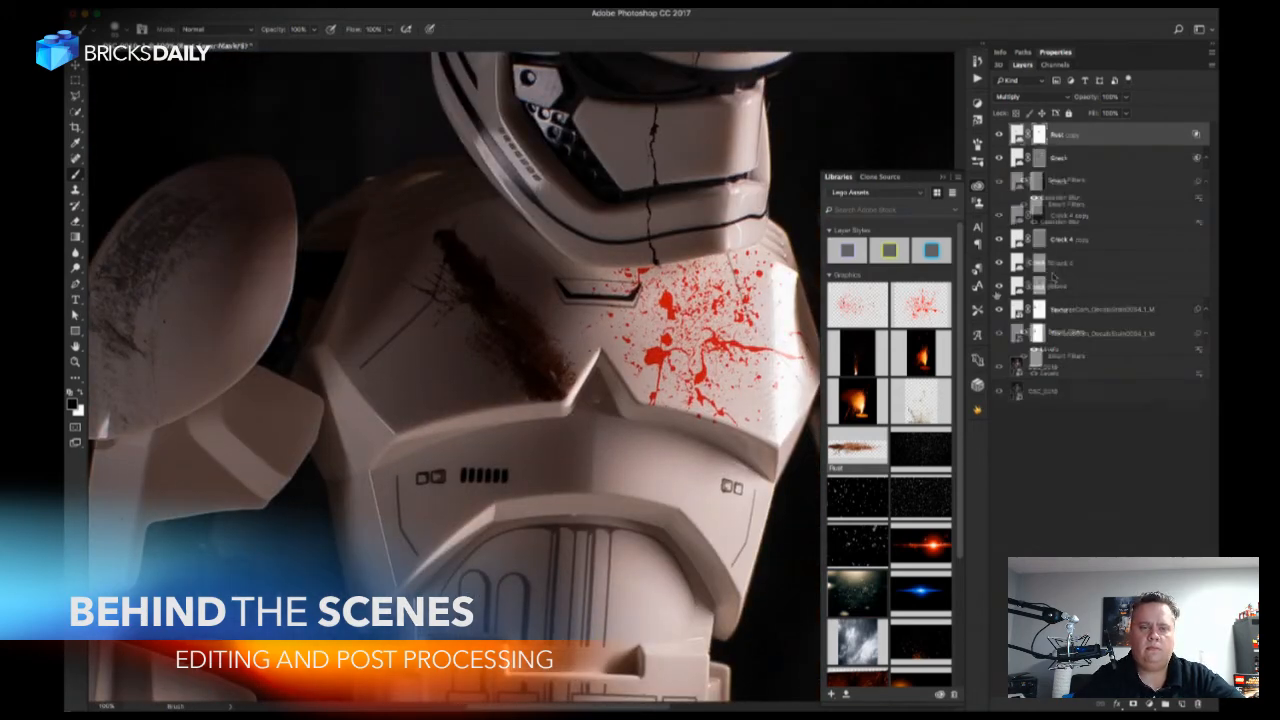
key("v")
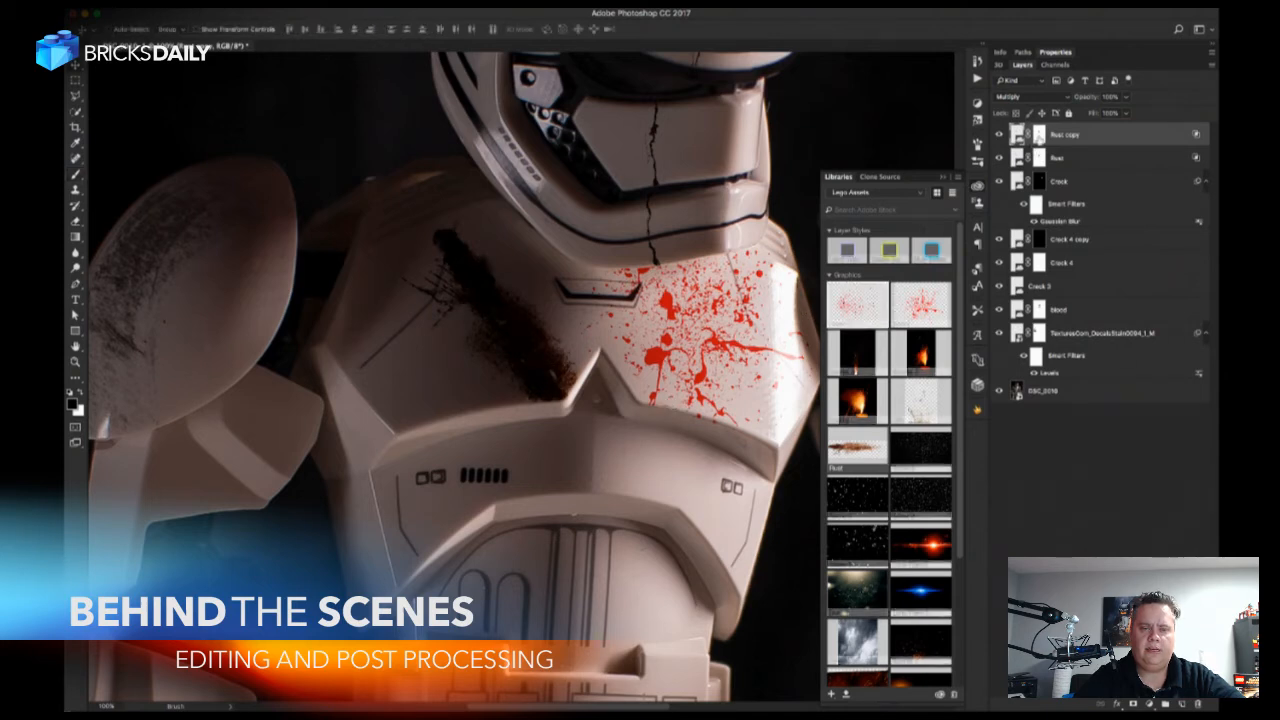
left_click(1038, 136, "shift")
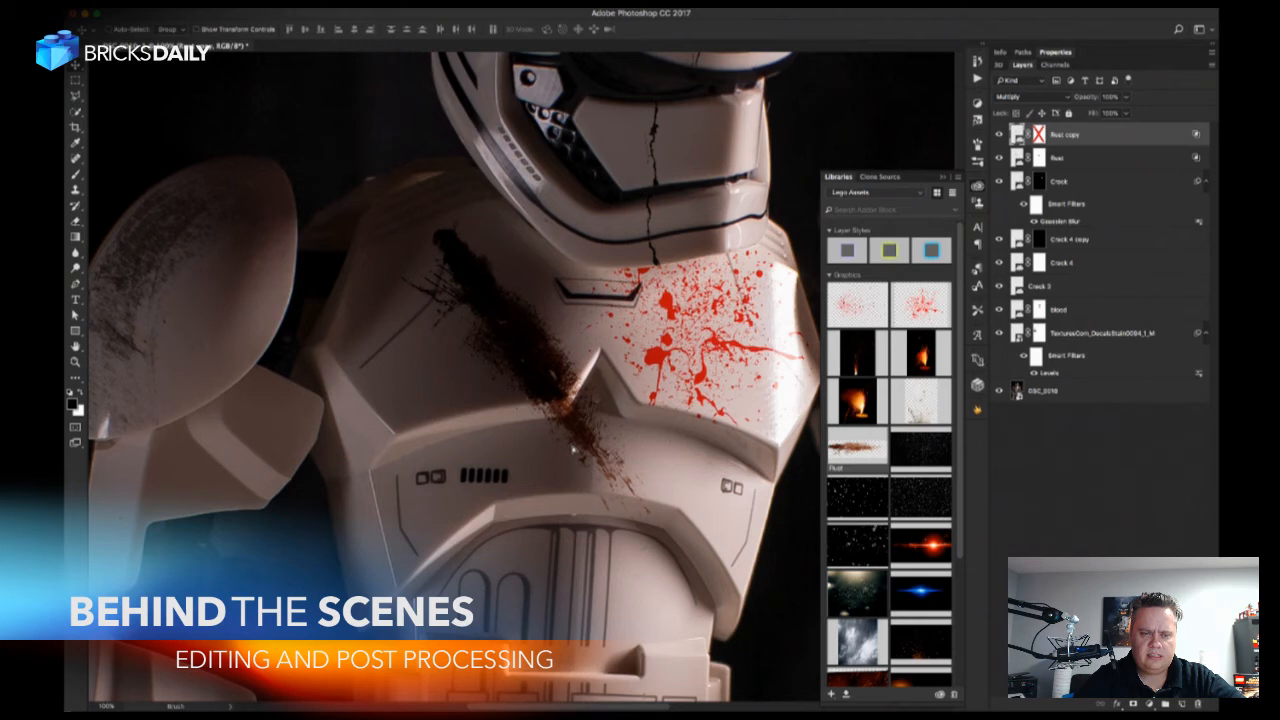
left_click_drag(567, 461, 570, 462)
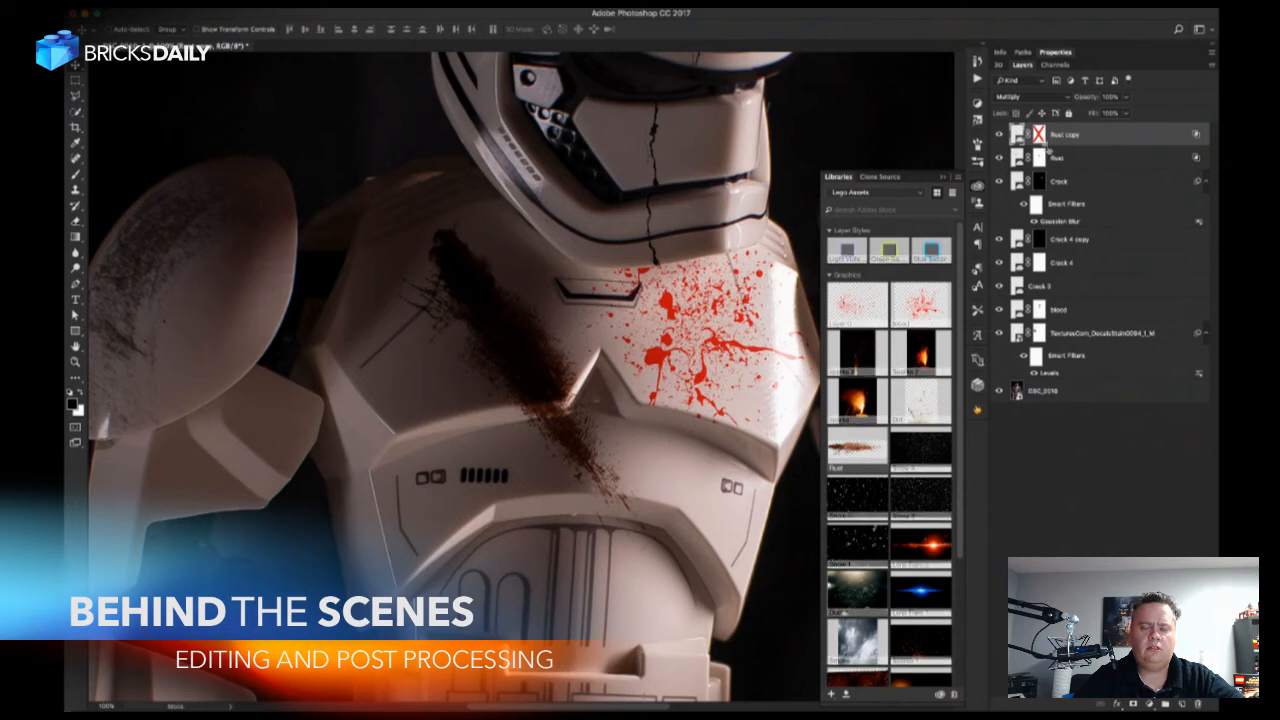
Re-enable the Rust copy's layer mask and reset it to white to reveal the whole streak.
left_click(1039, 134, "shift")
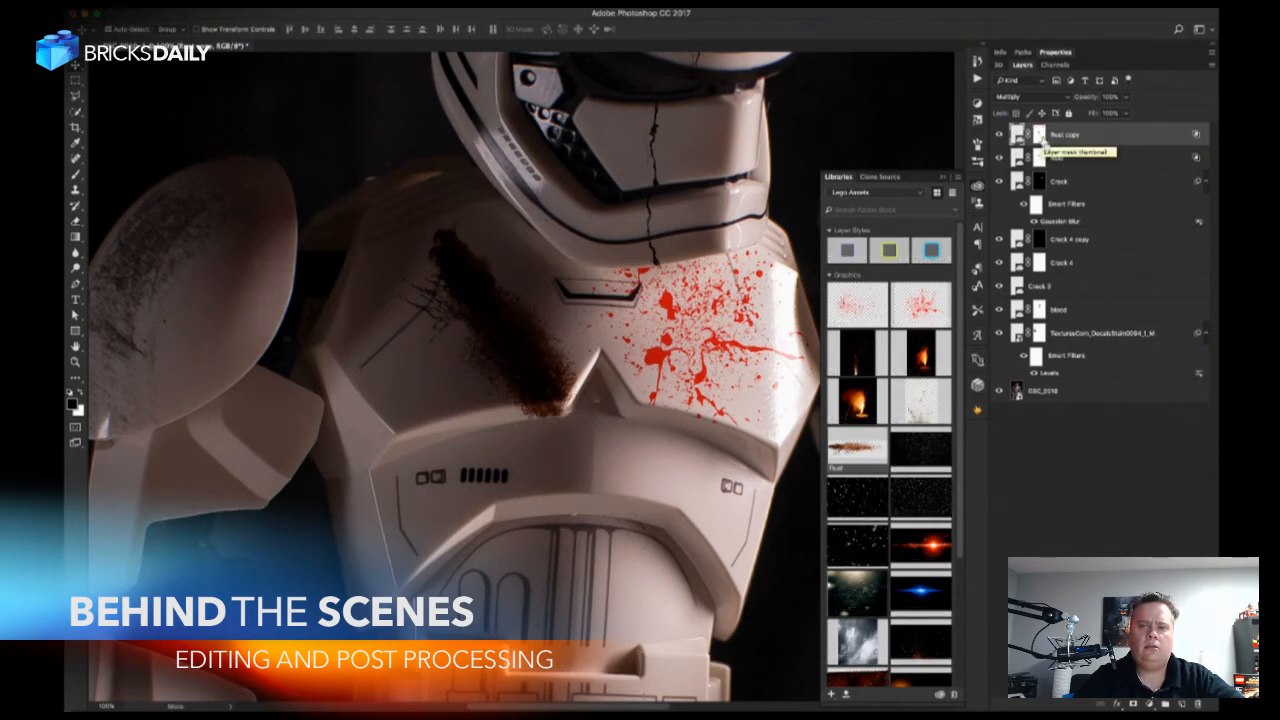
left_click(1040, 141)
left_click(1040, 137, "shift")
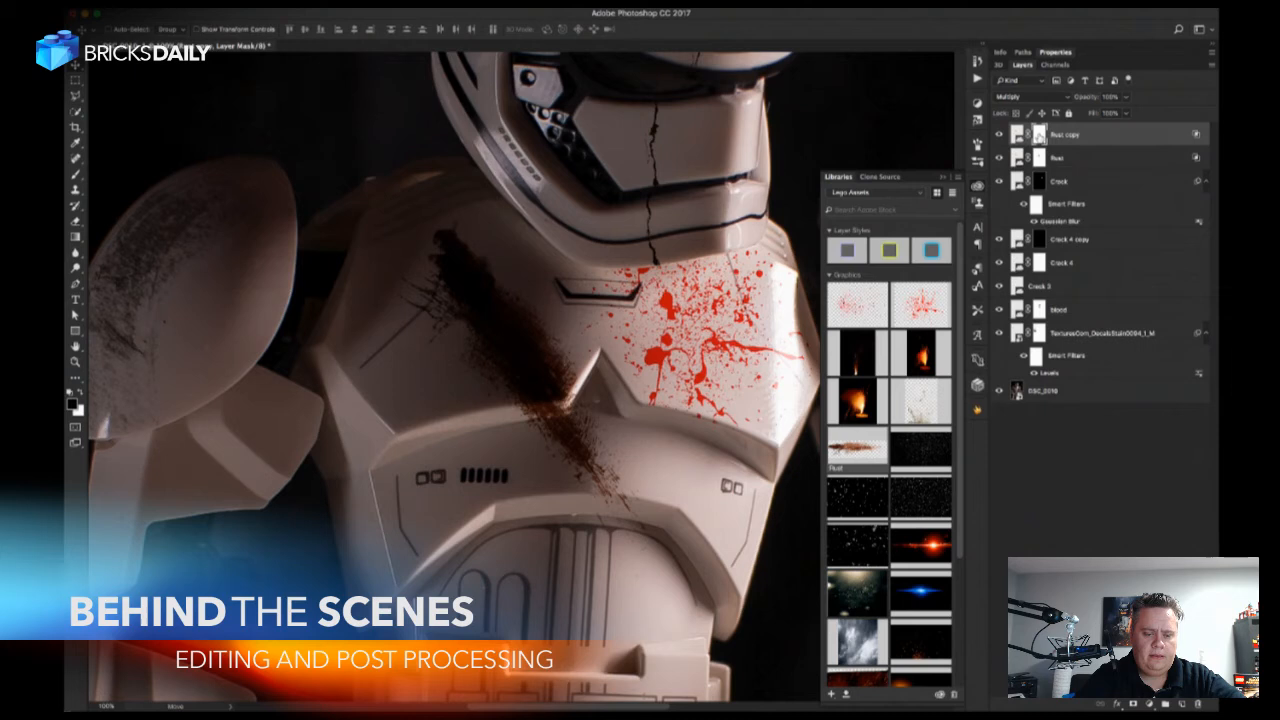
Turn the Rust copy's mask black and paint white on it to reveal rust just below the chest plate's lower edge.
left_click(1040, 136, "shift")
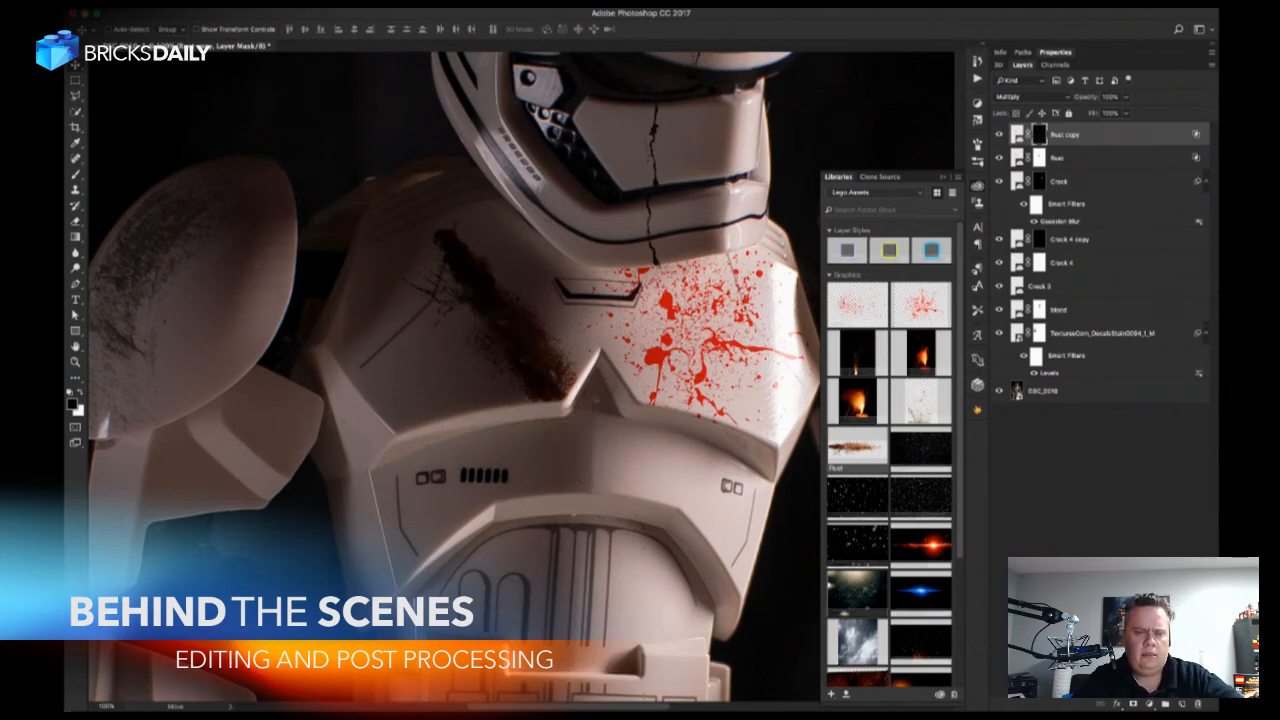
key("b")
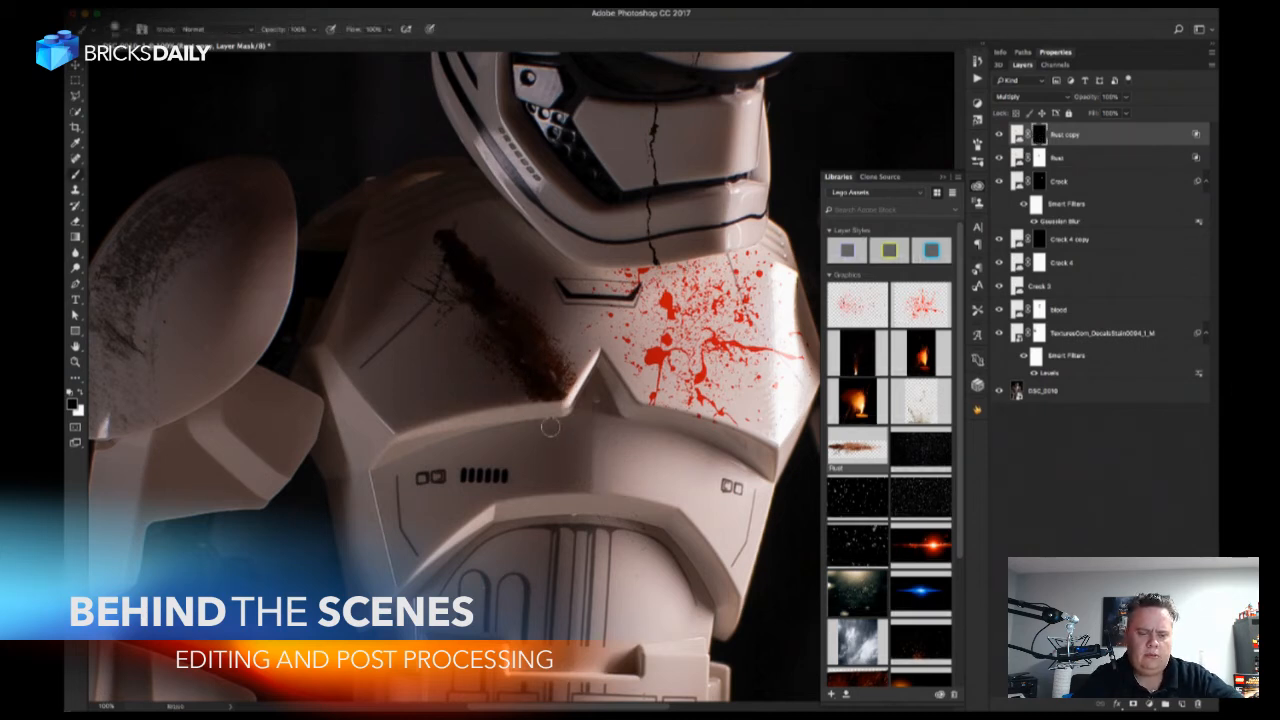
key("x")
mouse_move(550, 427)
left_mouse_down()
mouse_move(578, 440)
mouse_move(578, 470)
mouse_move(571, 457)
mouse_move(604, 490)
mouse_move(588, 458)
left_mouse_up()
key("super+z")
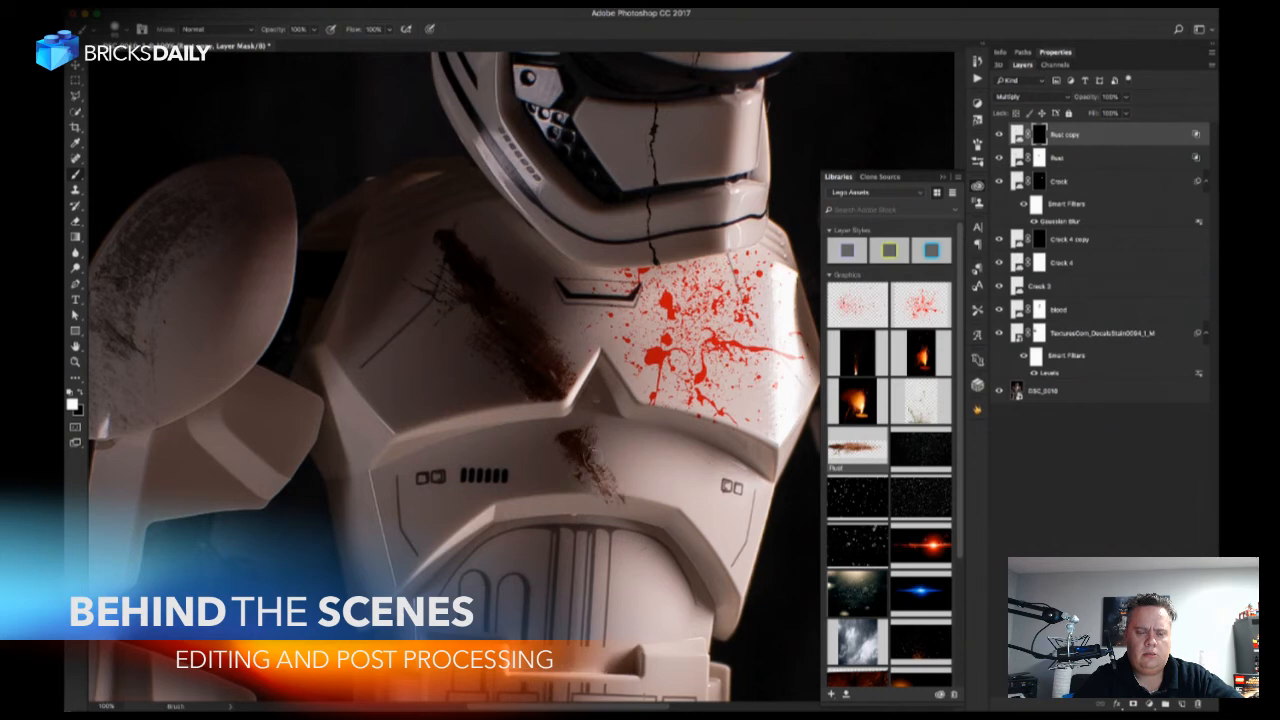
key("x")
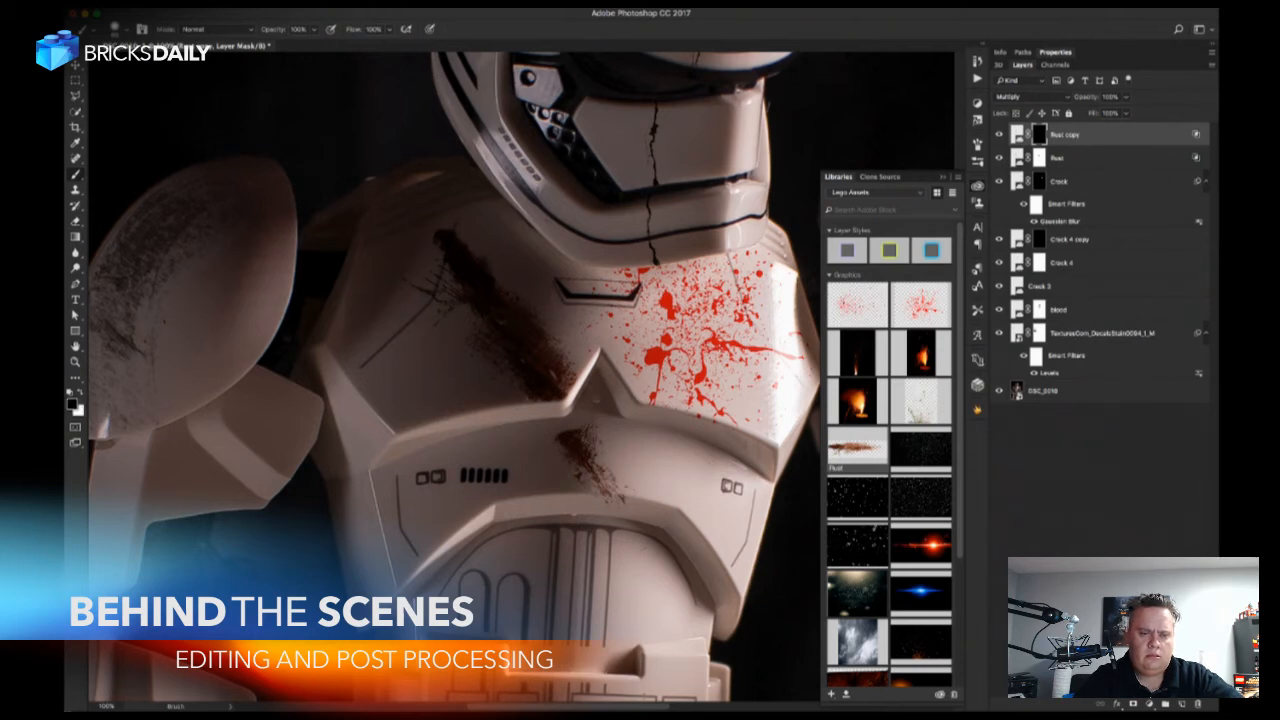
Shift the Rust copy slightly to line up with the streak above and touch up its mask along the chest plate's edge.
key("v")
left_click_drag(621, 485, 620, 484)
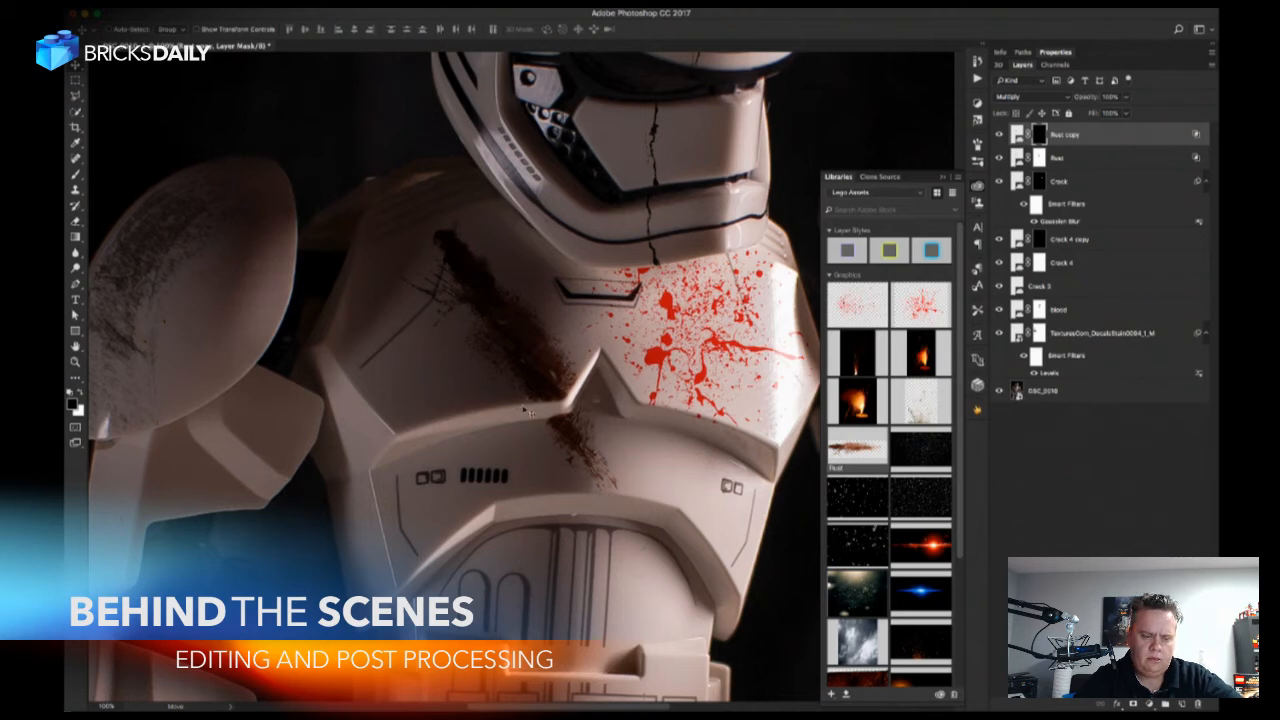
key("b")
key("x")
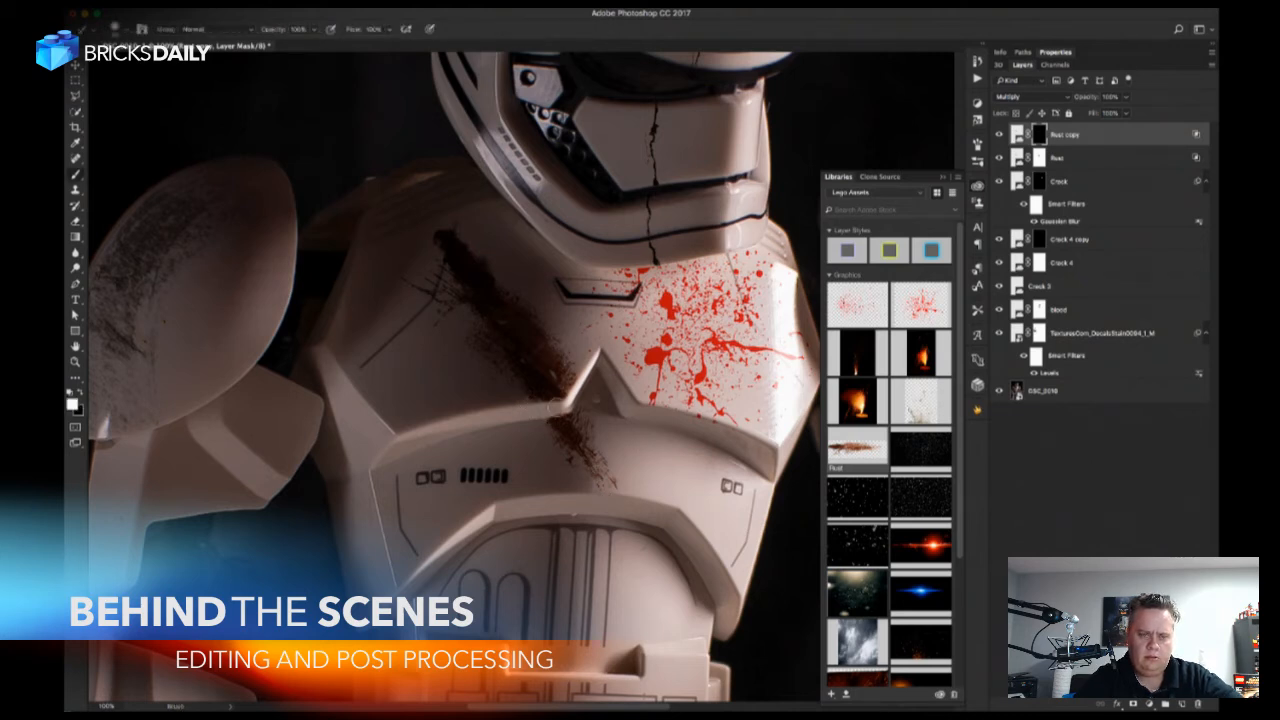
key("x")
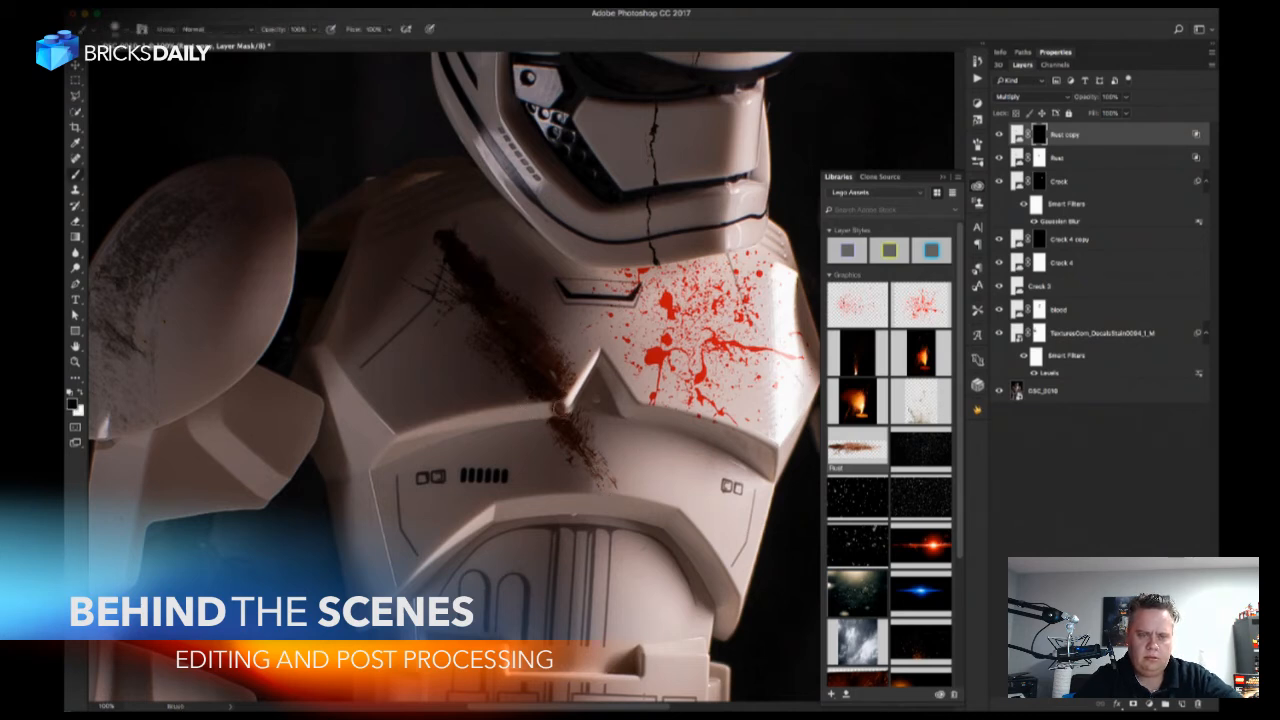
key("x")
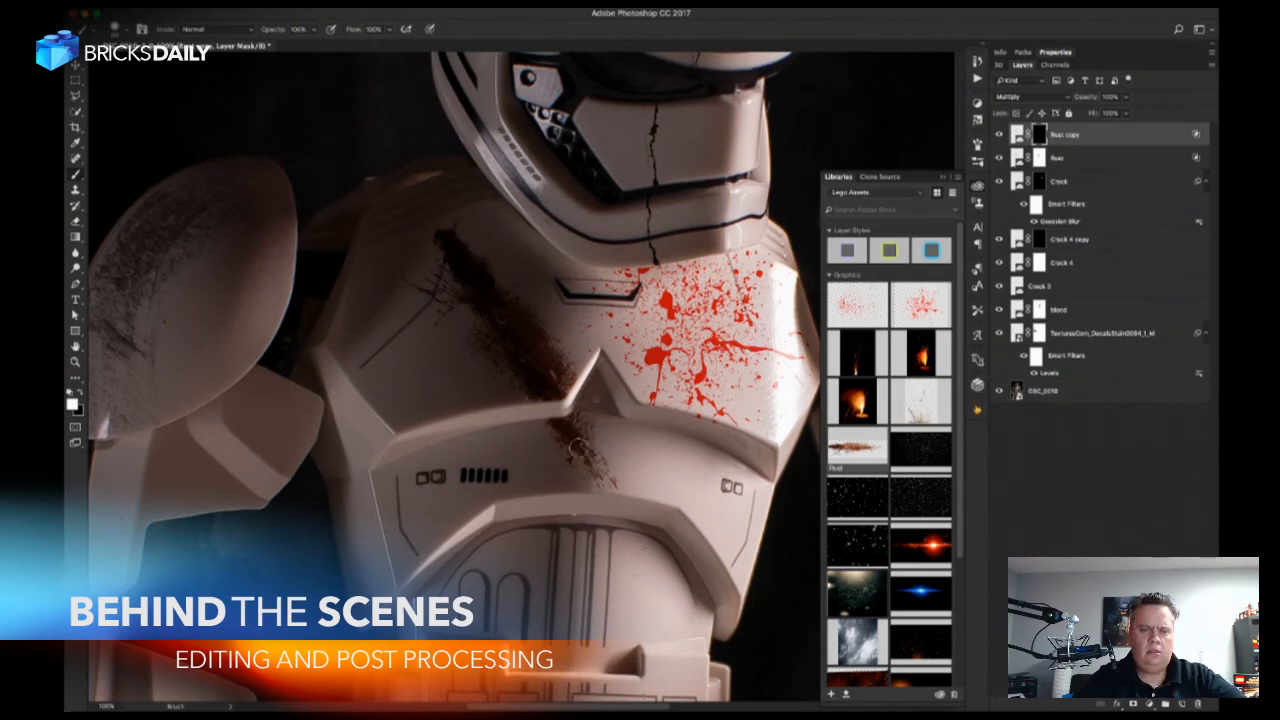
Duplicate the Rust copy layer and disable the new duplicate's layer mask.
key("z")
left_click_drag(557, 423, 586, 427)
key("ctrl+j")
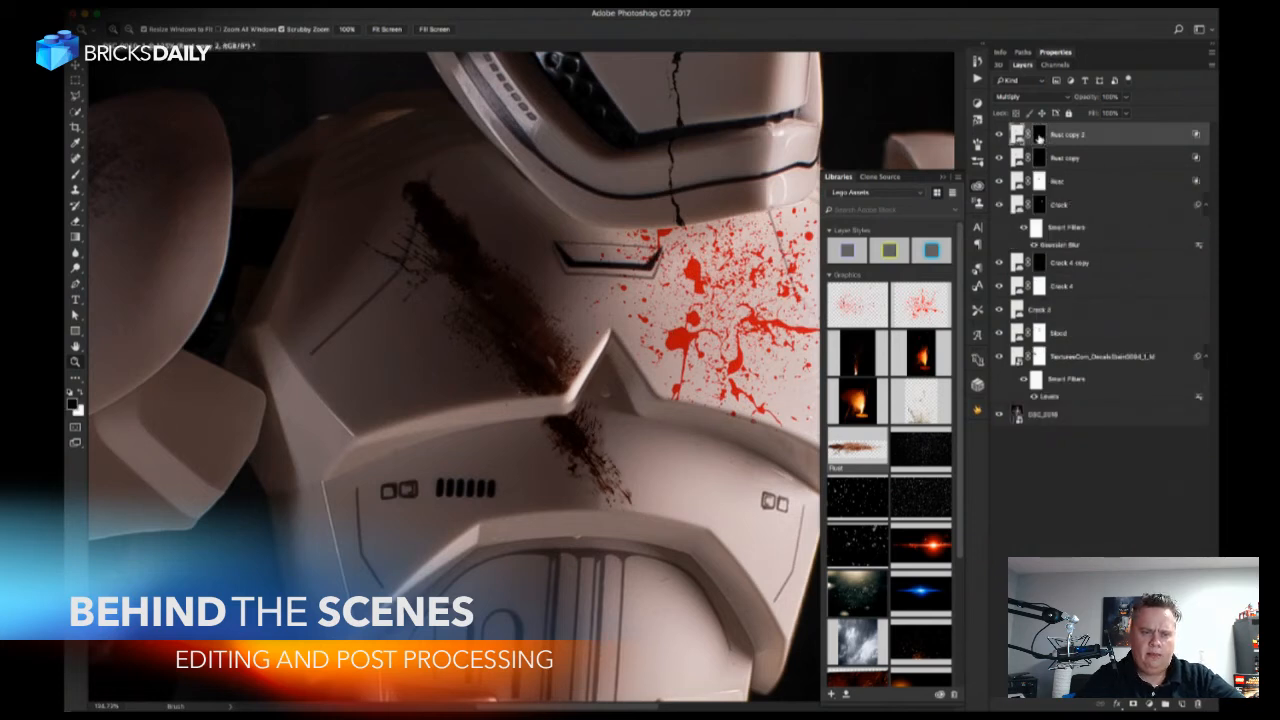
left_click(1039, 138, "shift")
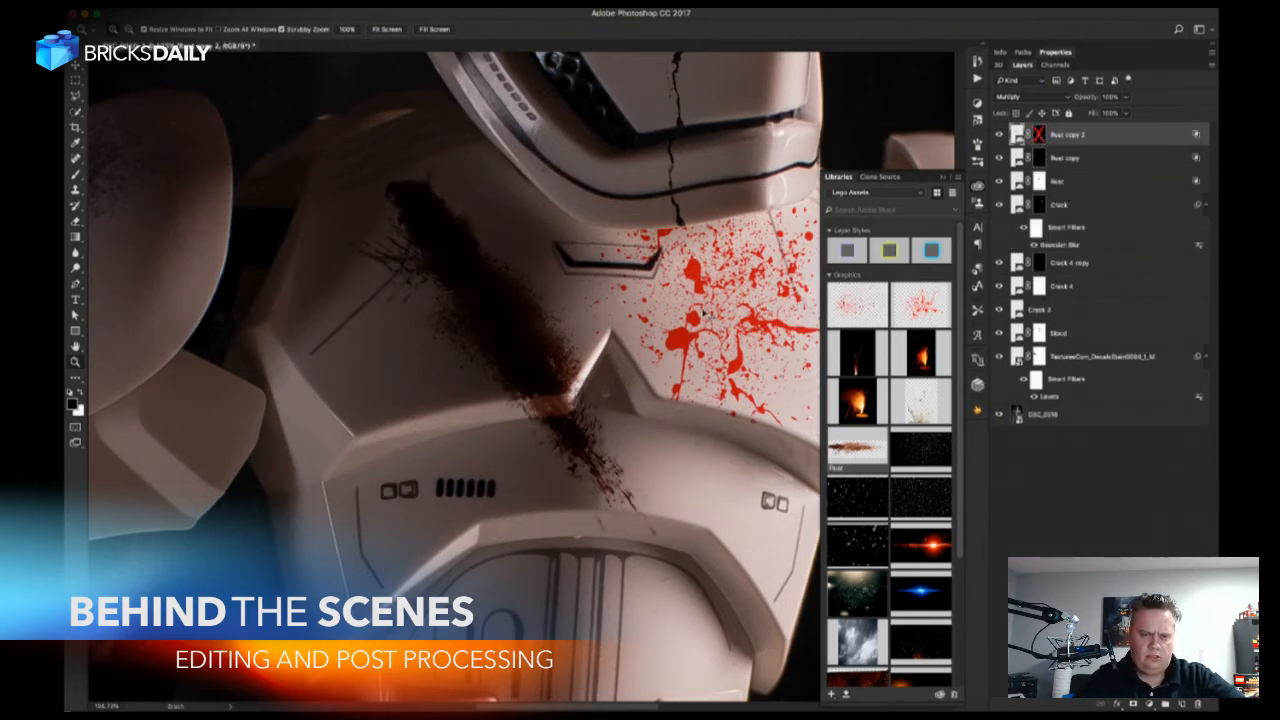
Transform Rust copy 2: rotate it about 13.5°, scale it to about 76% and position it over the existing streak at the plate's edge.
key("ctrl+t")
left_click_drag(601, 413, 597, 394)
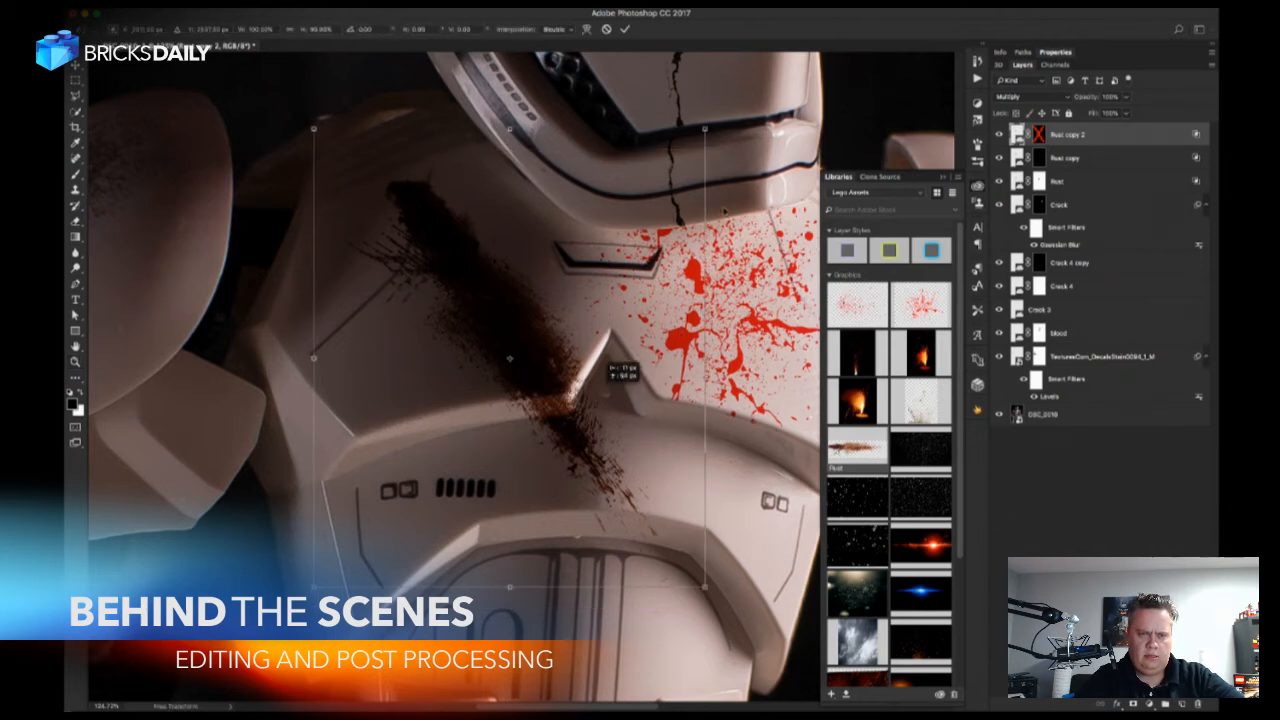
left_click_drag(746, 123, 781, 135)
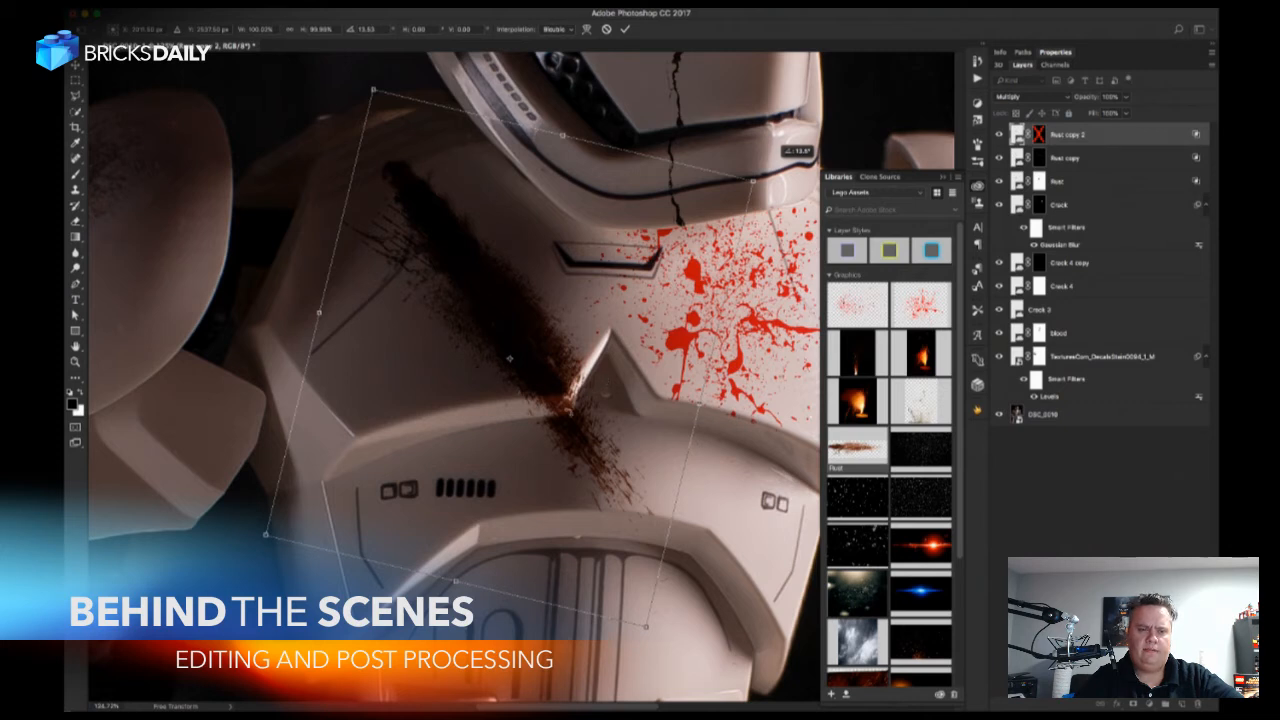
left_click_drag(583, 391, 590, 385)
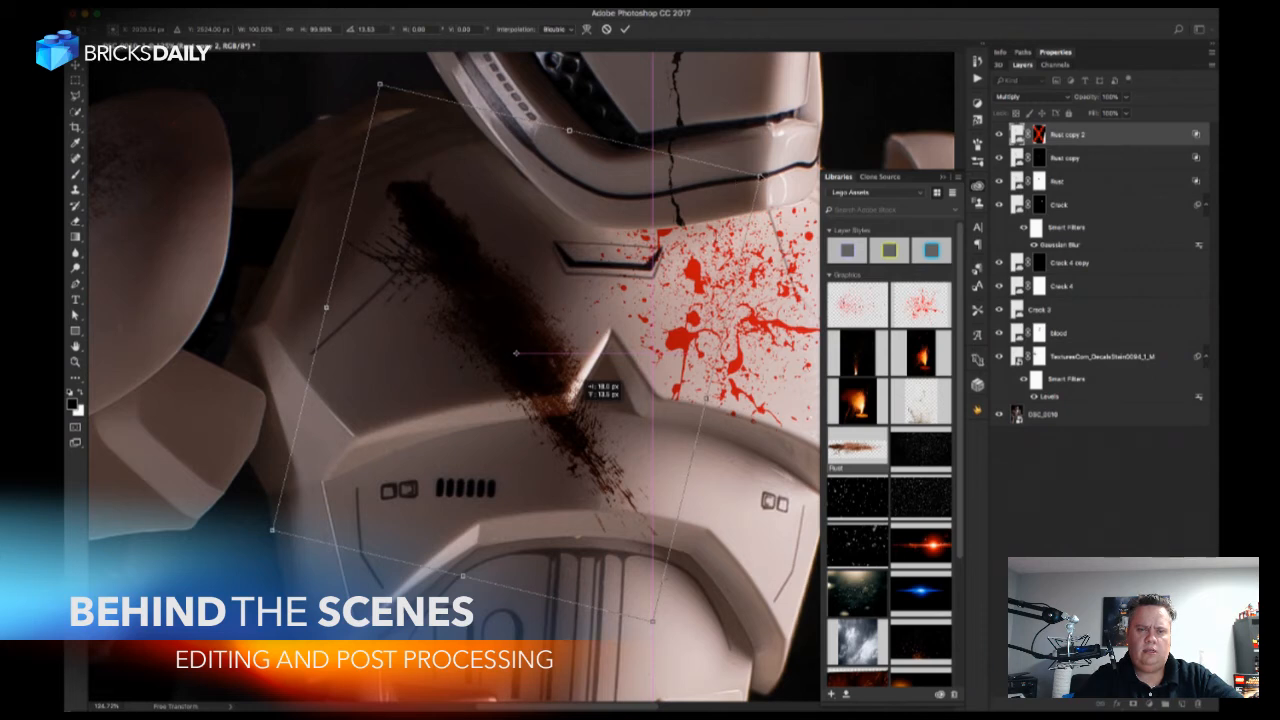
left_click_drag(590, 385, 588, 387)
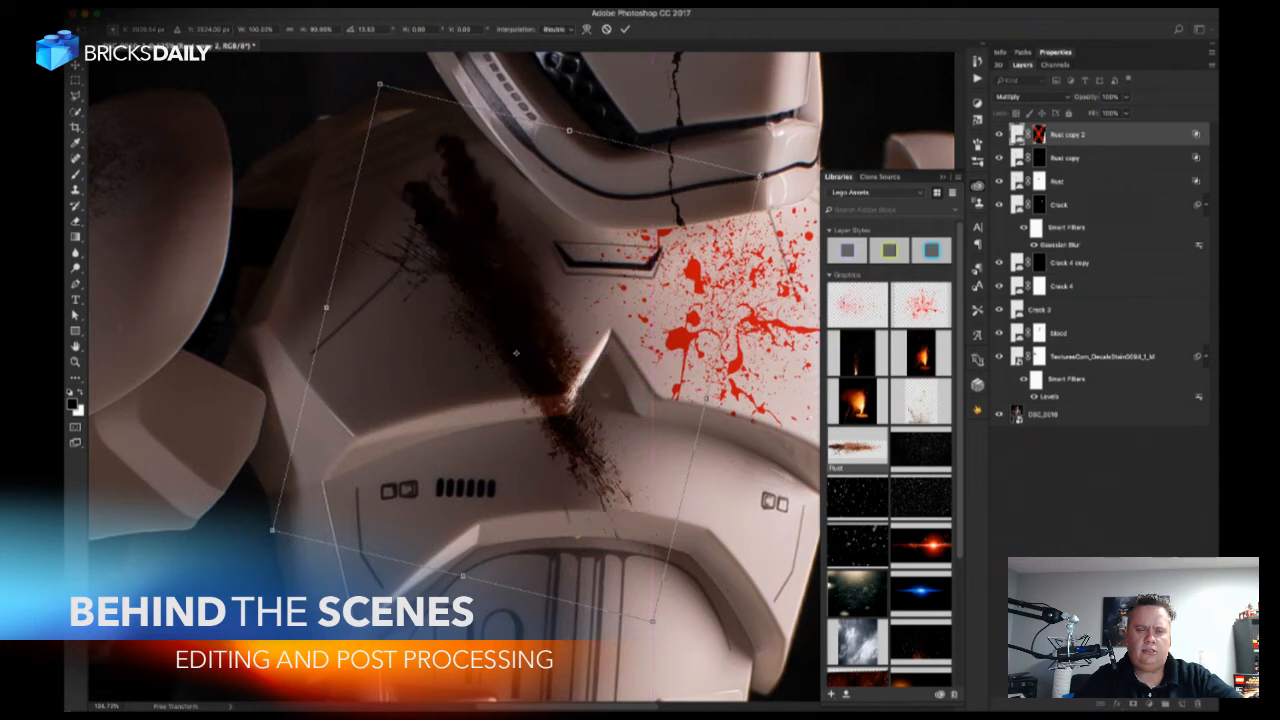
left_click_drag(757, 176, 643, 262)
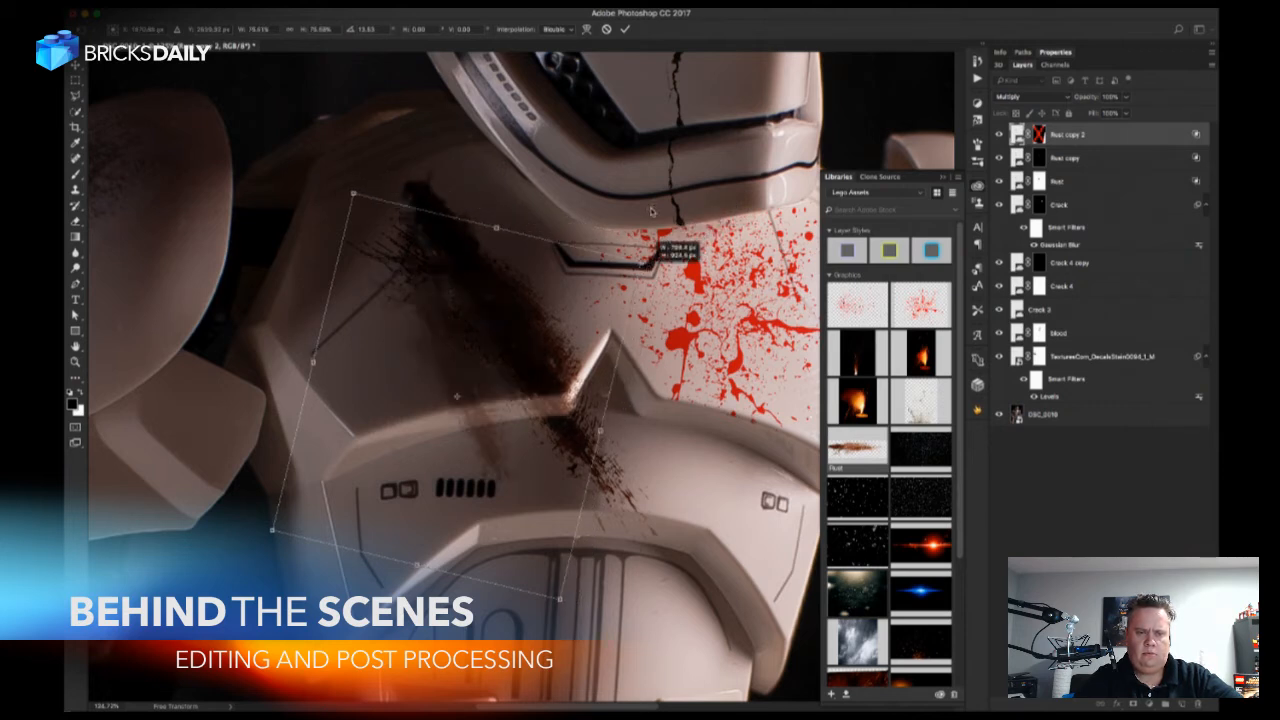
left_click_drag(555, 307, 570, 303)
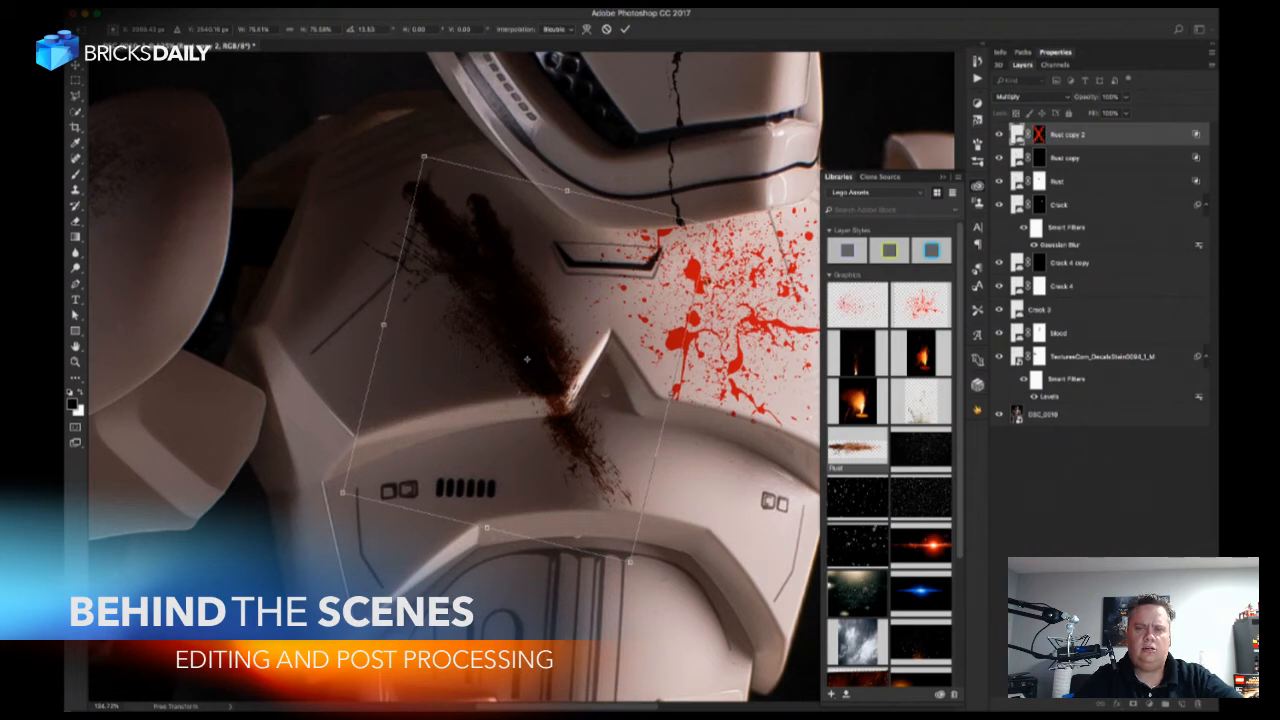
key("Return")
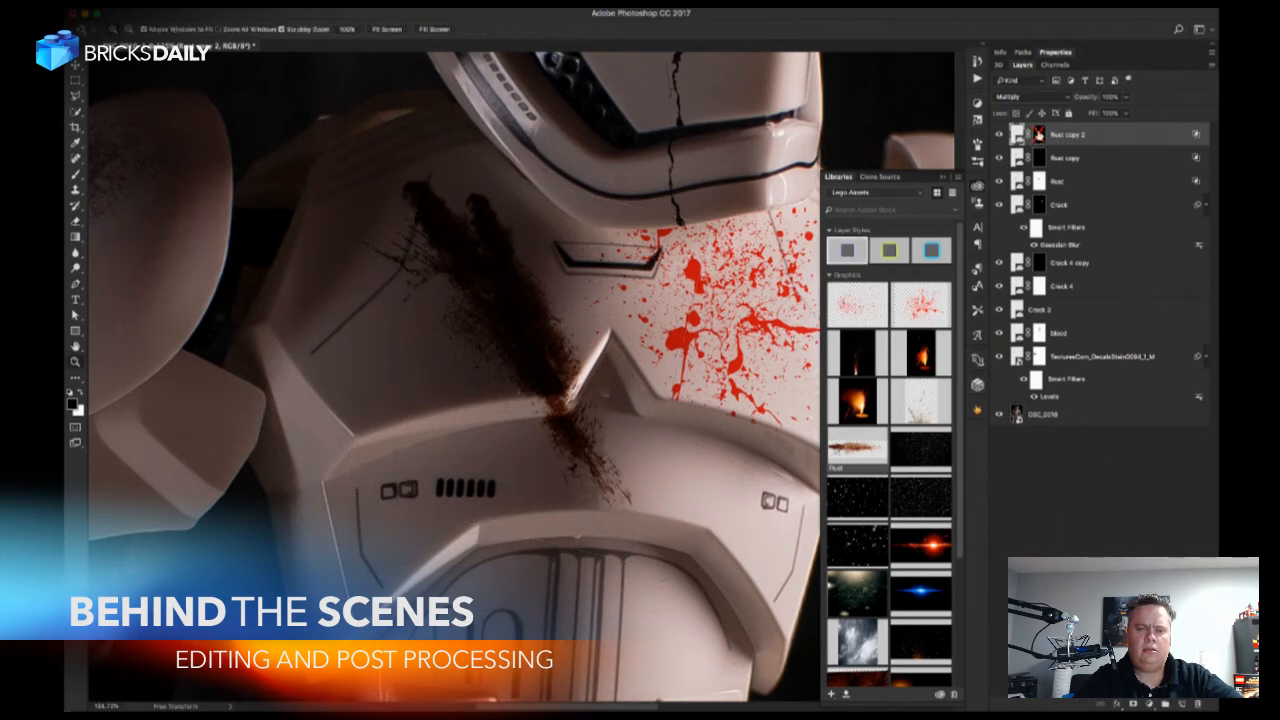
Re-enable Rust copy 2's mask, turn it black and paint rust back in across the chest plate's lower edge.
left_click(1039, 136, "shift")
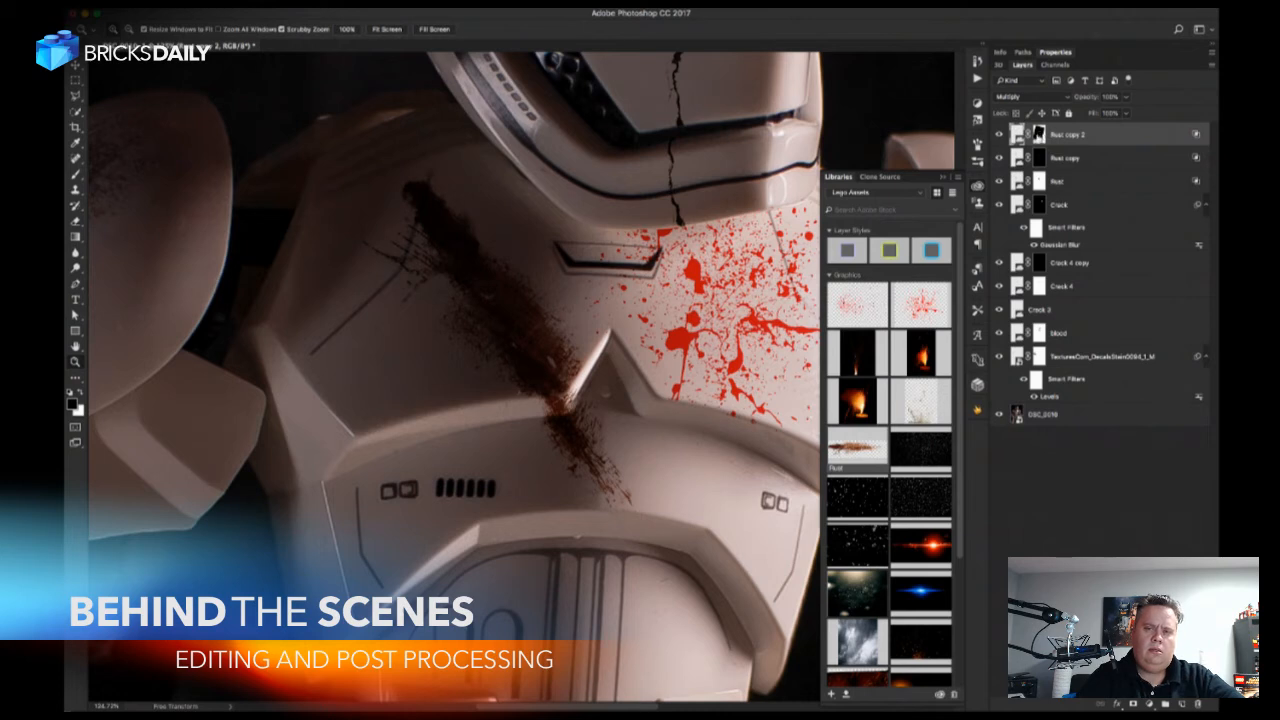
left_click(1039, 136)
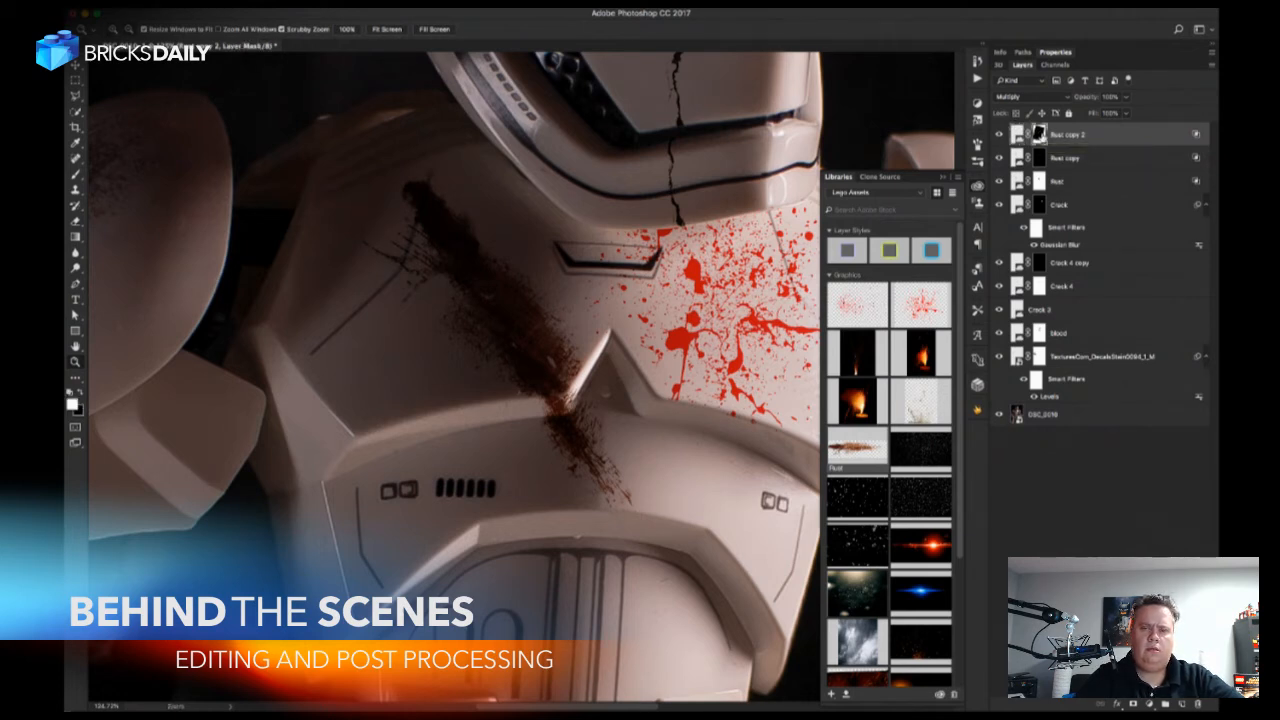
left_click_drag(470, 196, 572, 395)
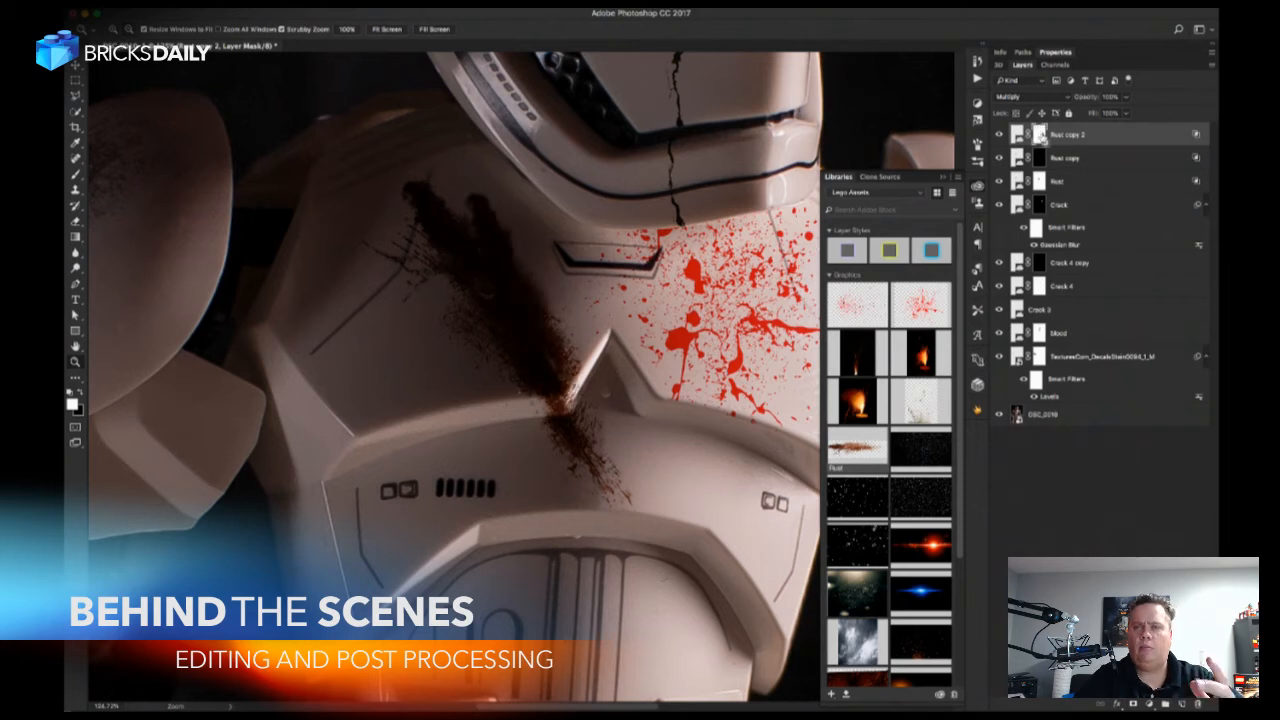
key("ctrl+z")
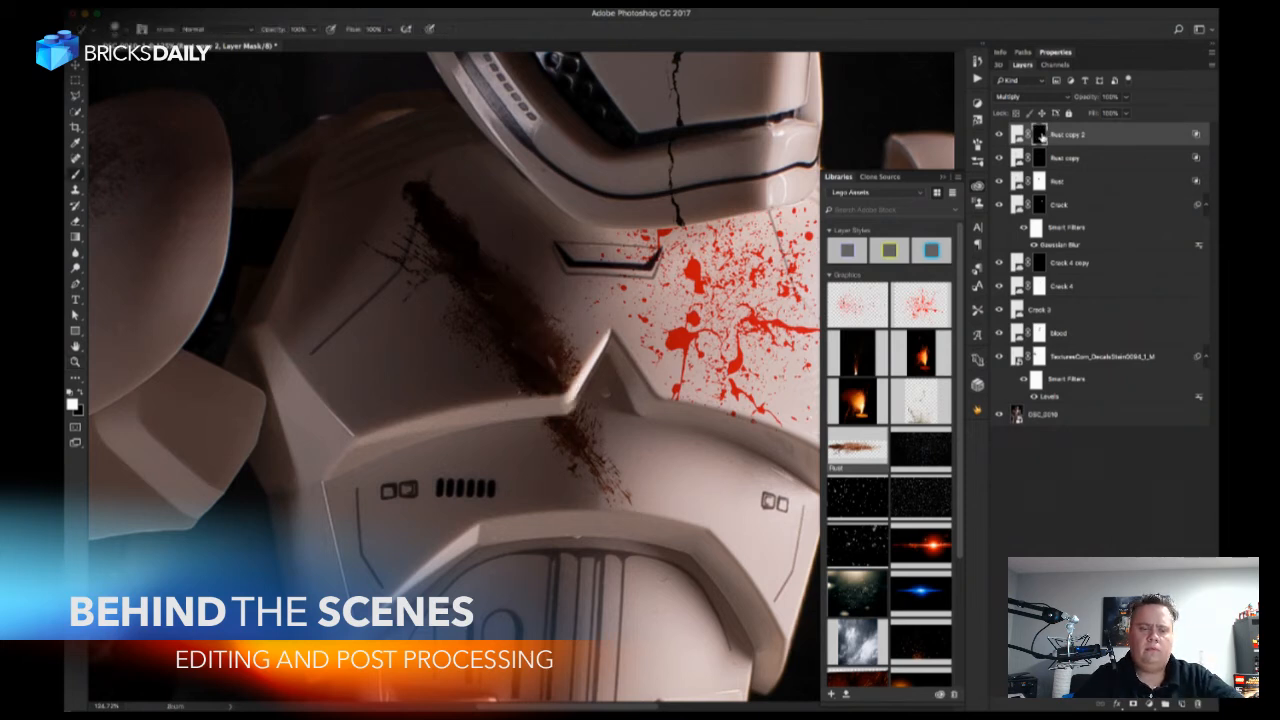
key("x")
key("x")
left_click_drag(568, 400, 548, 407)
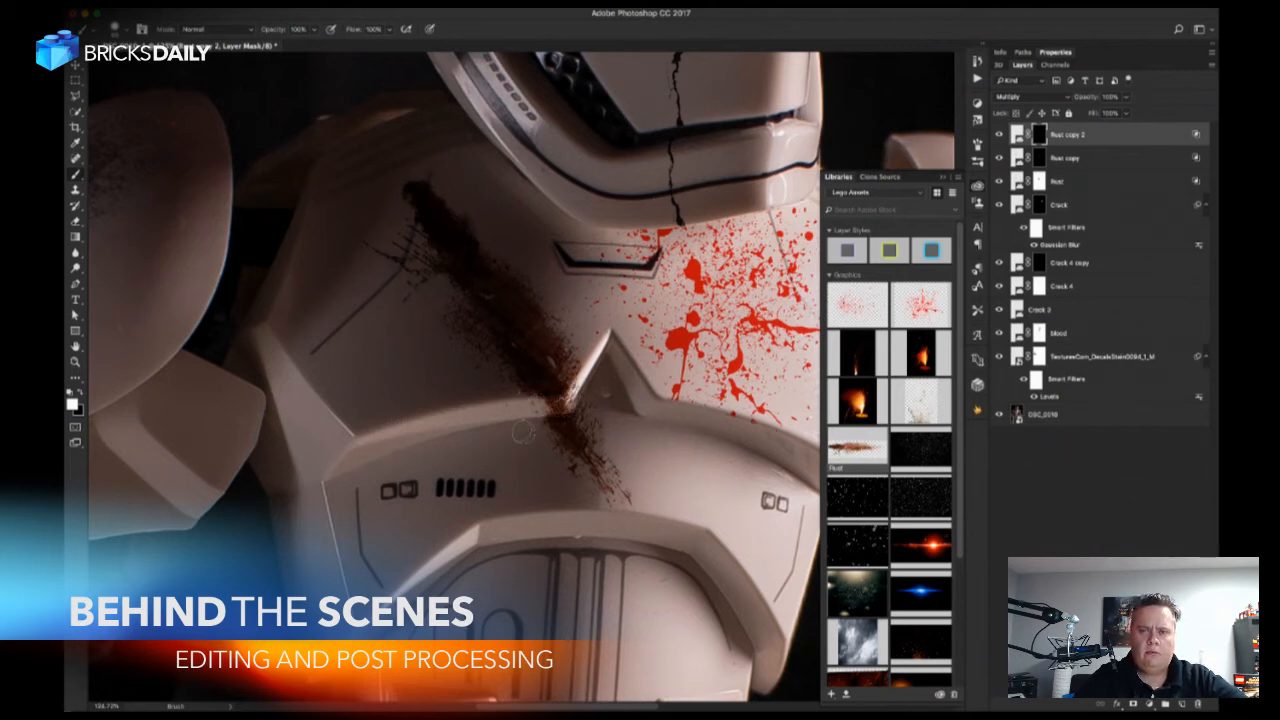
Lower the fill of the Rust copy 2, Rust copy and Rust layers to soften the streak.
left_click_drag(1096, 117, 1087, 118)
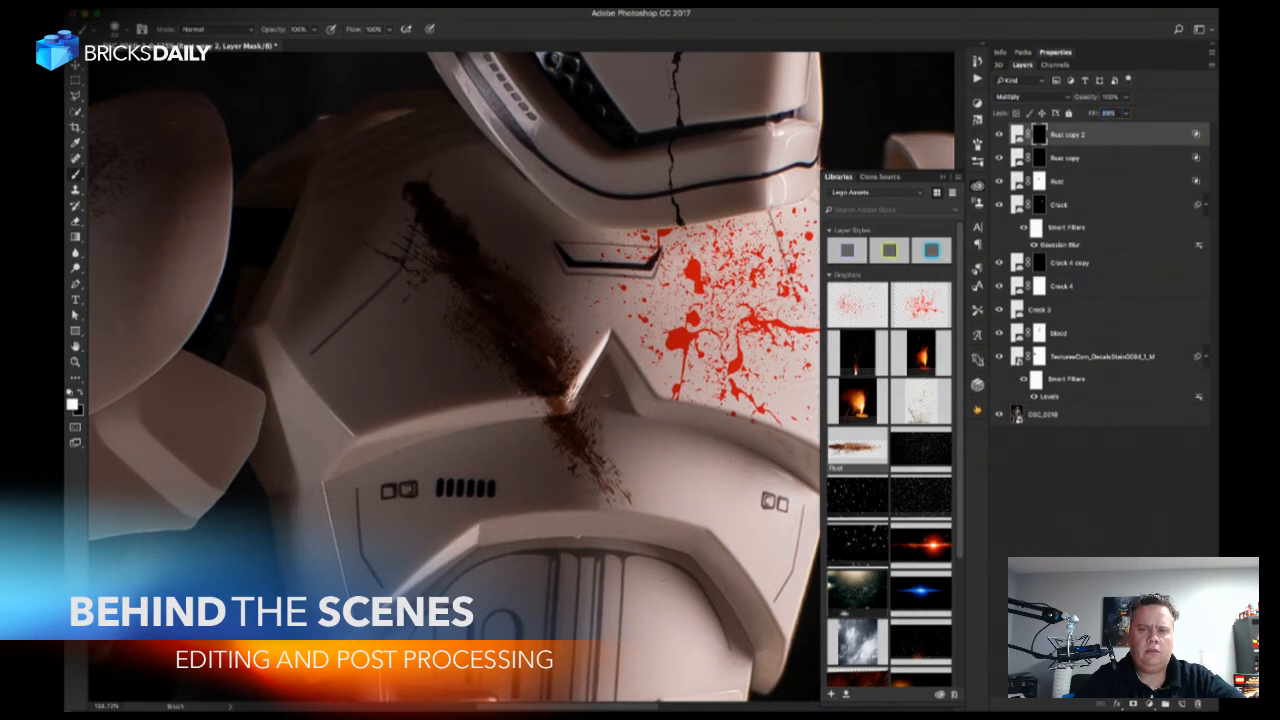
left_click(1065, 158)
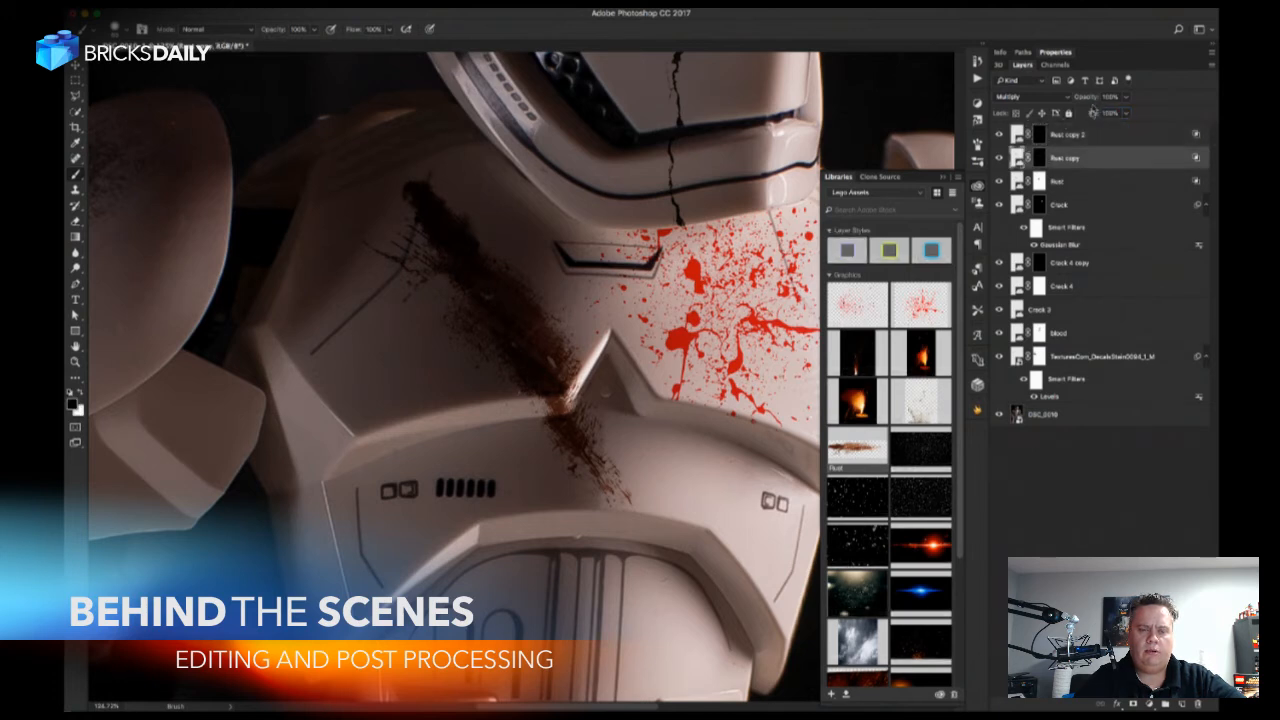
left_click_drag(1089, 115, 1078, 124)
left_click(1077, 180)
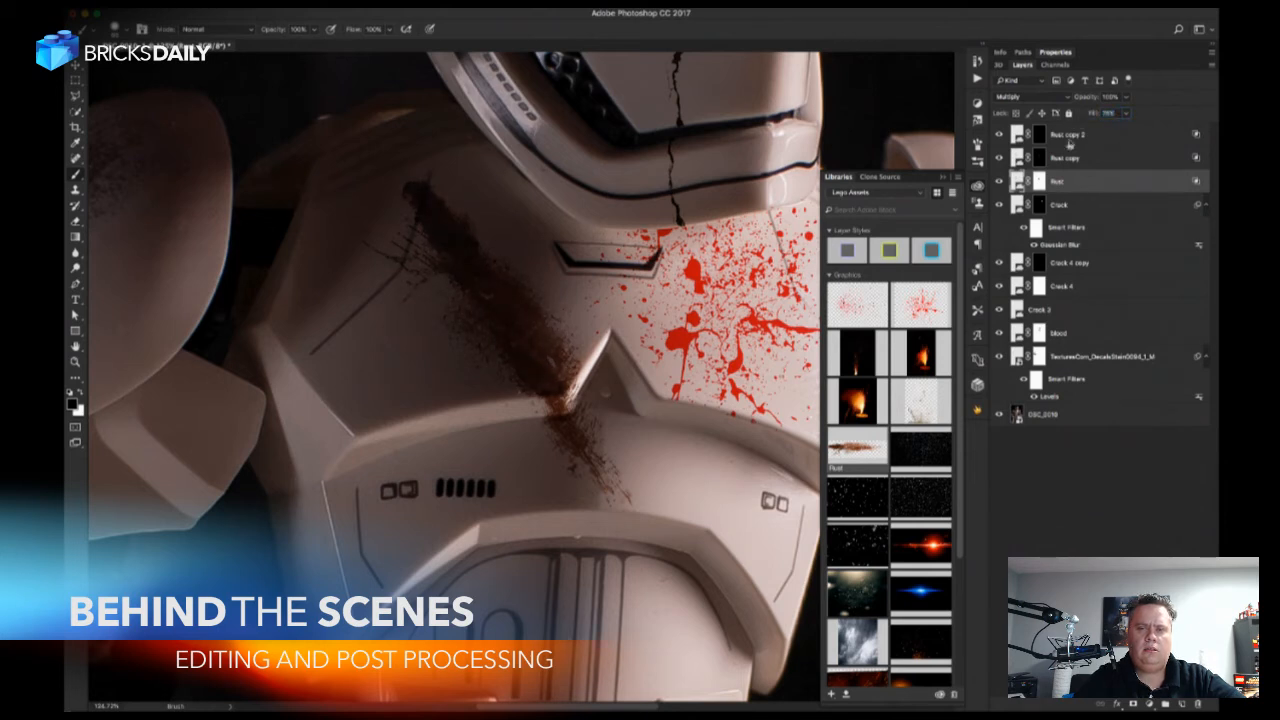
Select Rust copy 2's layer mask and touch up the rust around the notch of the chest plate.
left_click(1040, 136)
left_click(1039, 138)
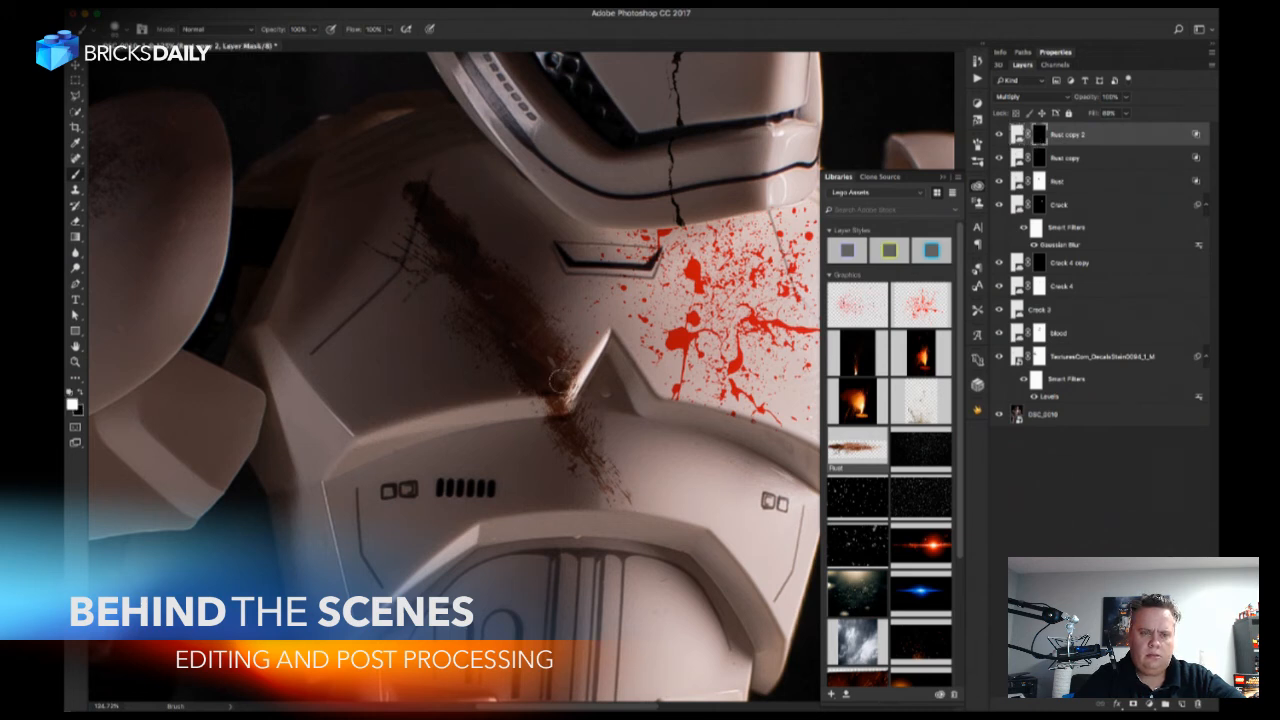
key("x")
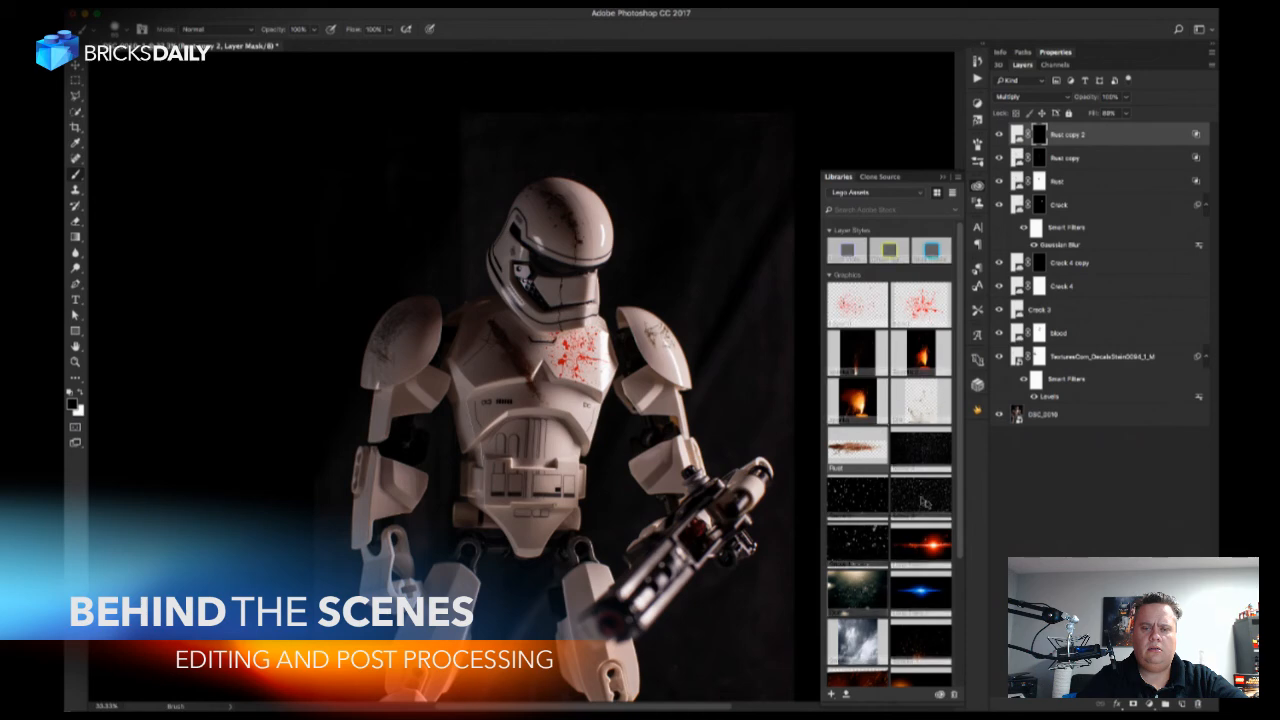
Place the Smoke 1 library graphic over the trooper's lower body and enlarge it to about 144%, covering him from the chest down.
scroll(927, 503, "down", 10)
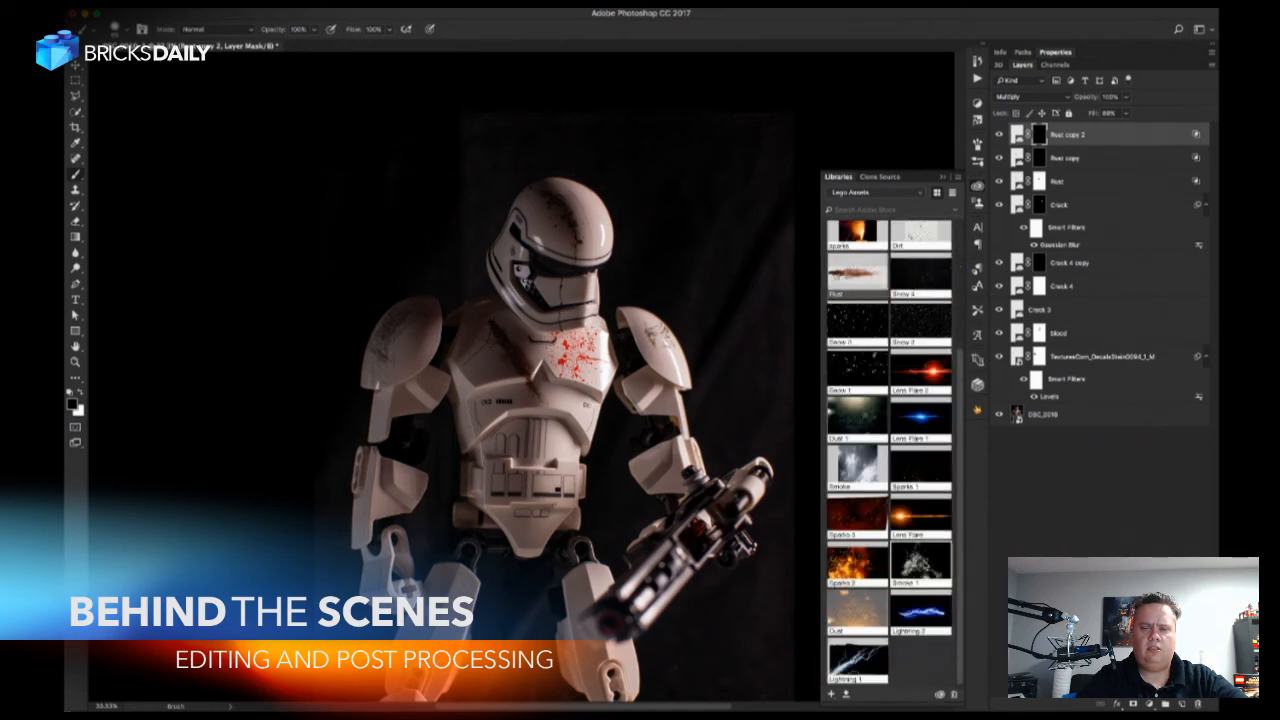
left_click_drag(927, 565, 627, 559)
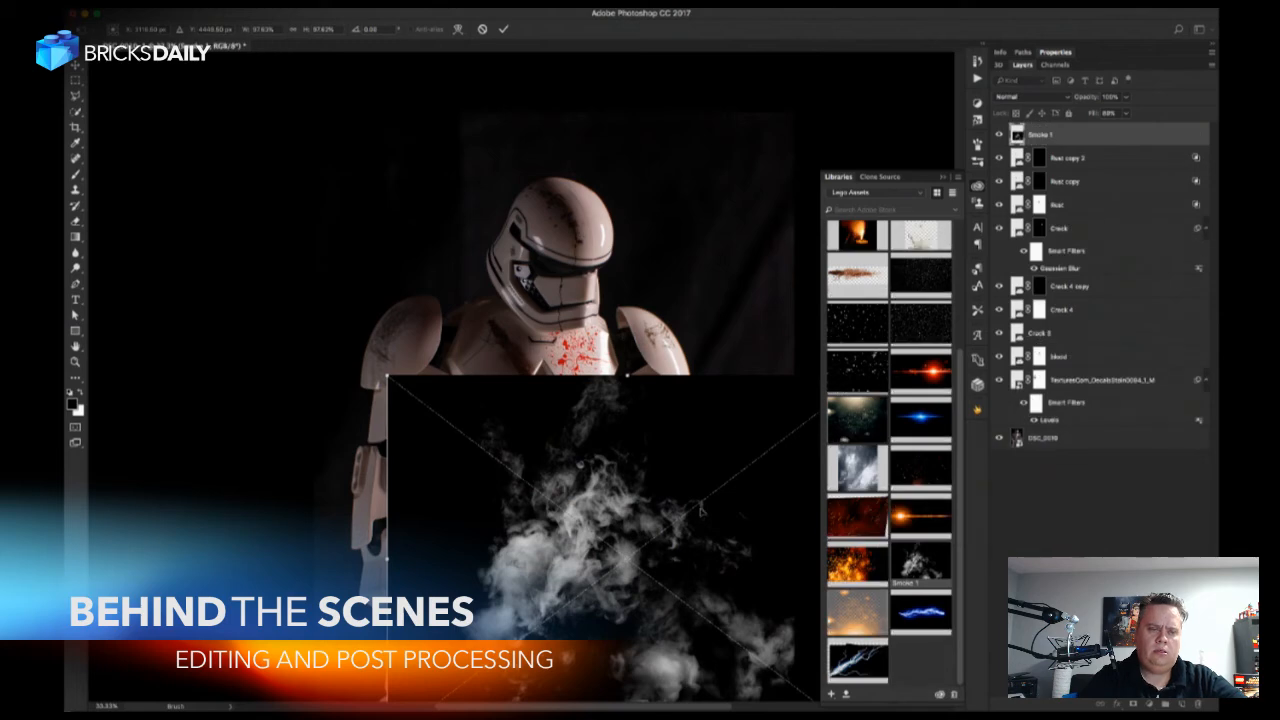
key("super+minus")
key("super+minus")
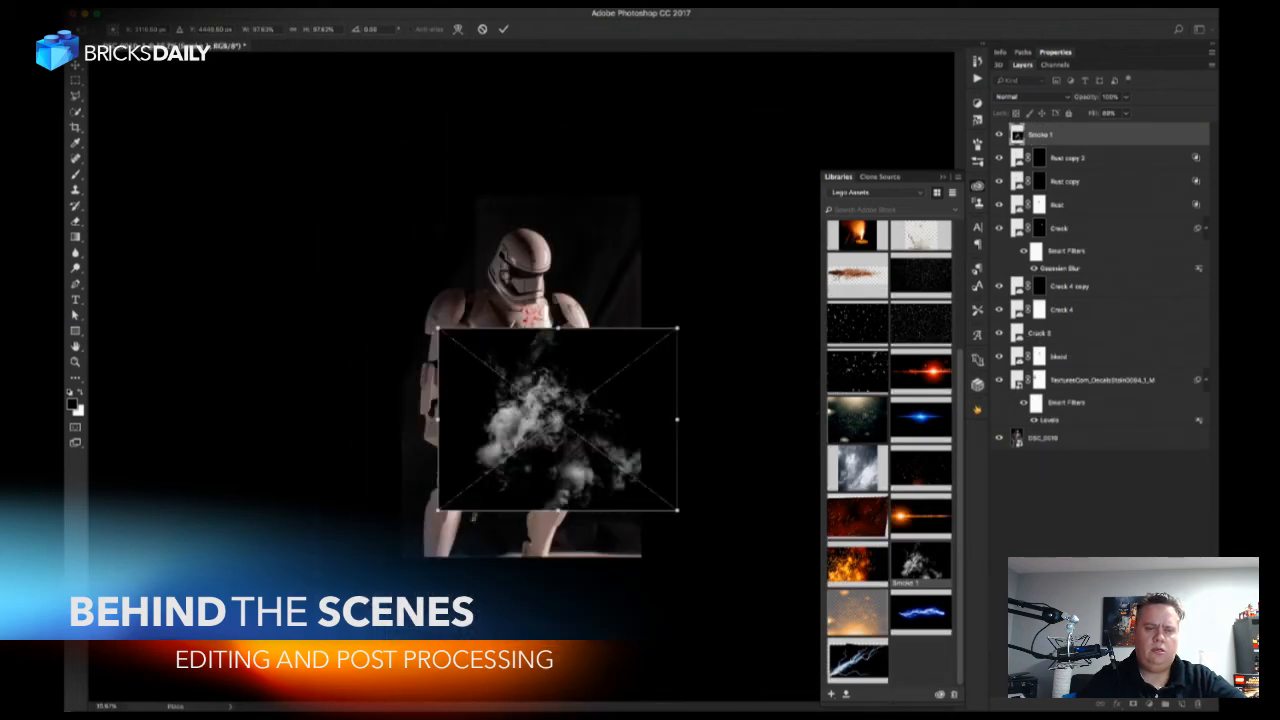
left_click_drag(438, 510, 325, 597)
left_click_drag(447, 425, 487, 425)
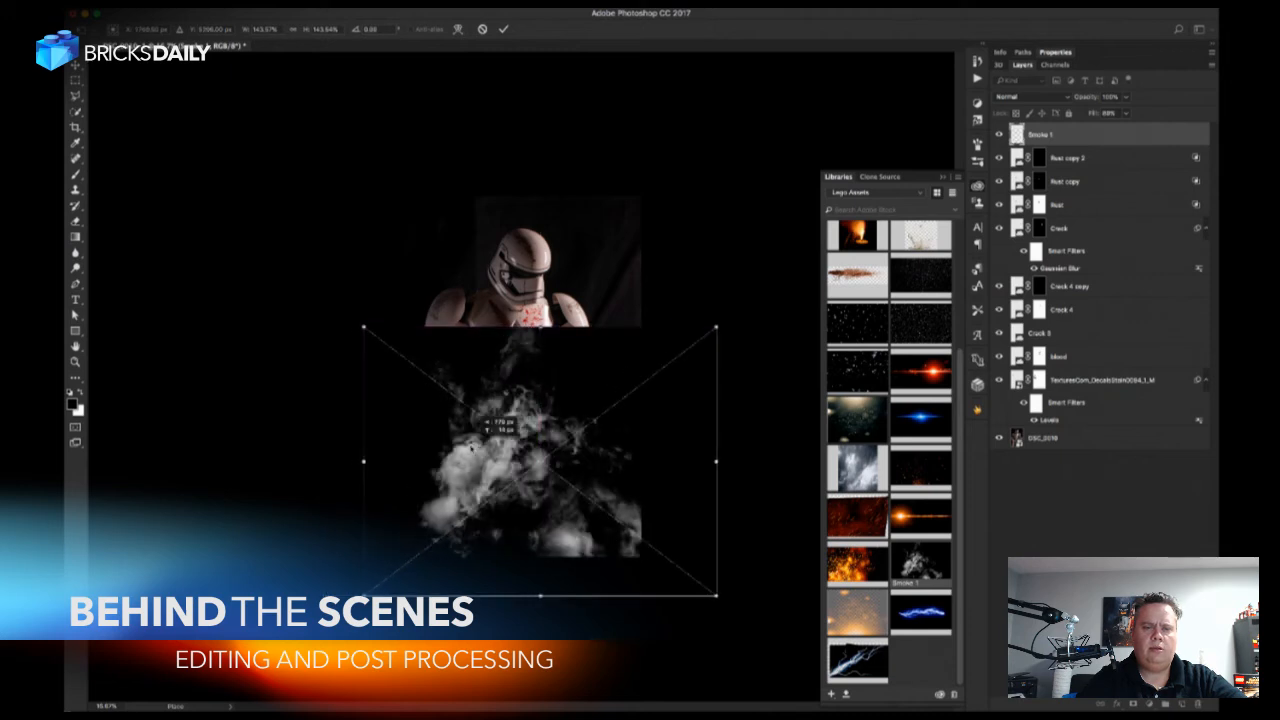
Warp the smoke so its plume bulges upward and sideways around the trooper's body, and apply the placement.
left_click(458, 29)
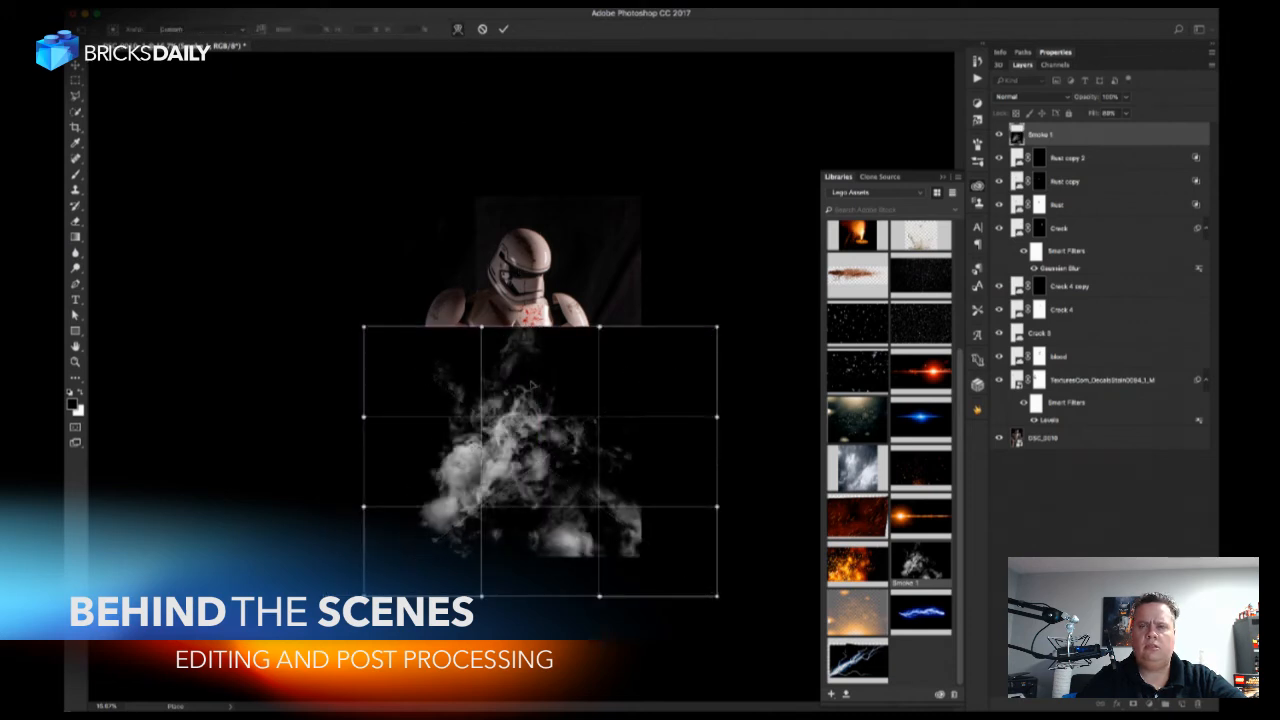
left_click_drag(530, 376, 503, 346)
left_click_drag(547, 442, 549, 457)
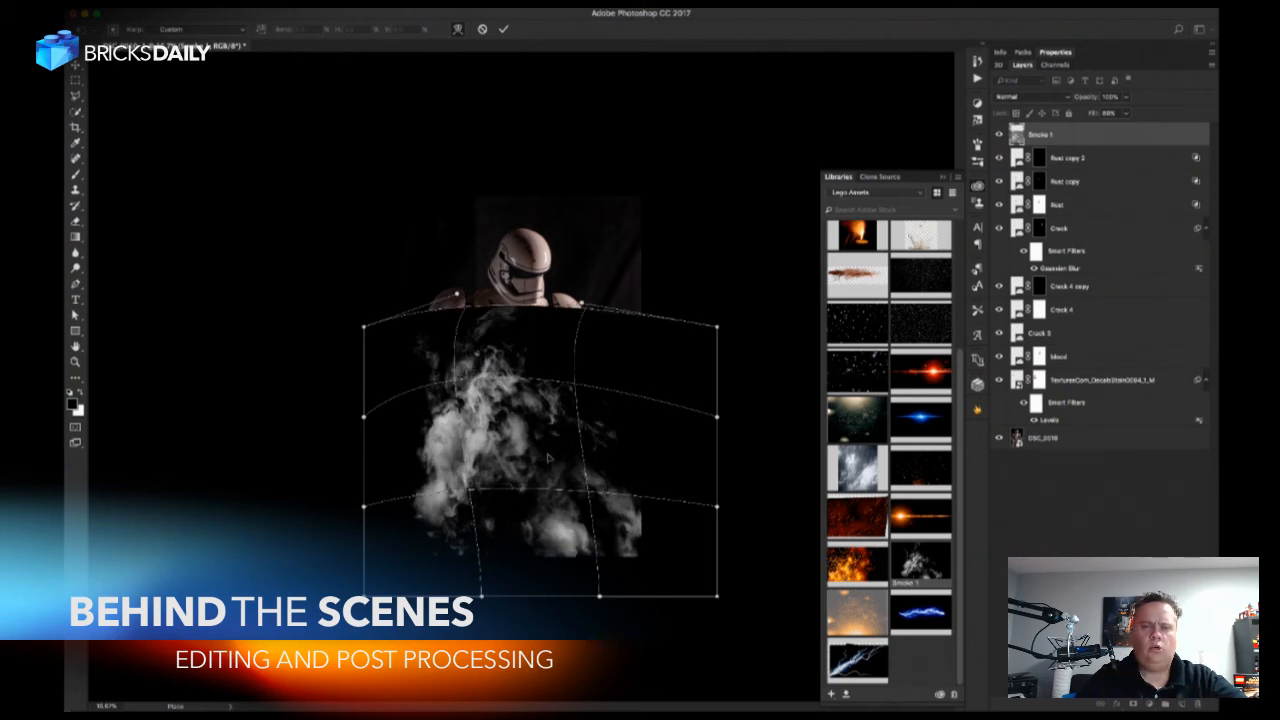
left_click_drag(548, 458, 594, 470)
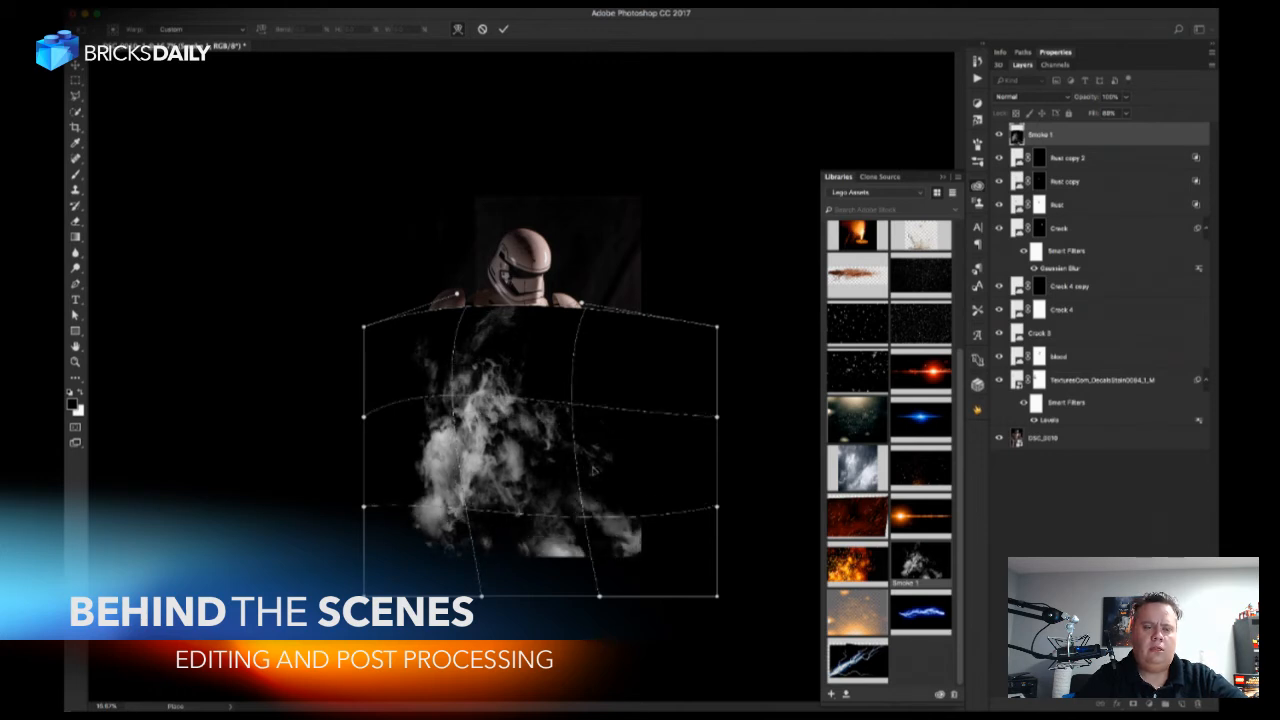
left_click_drag(460, 494, 466, 492)
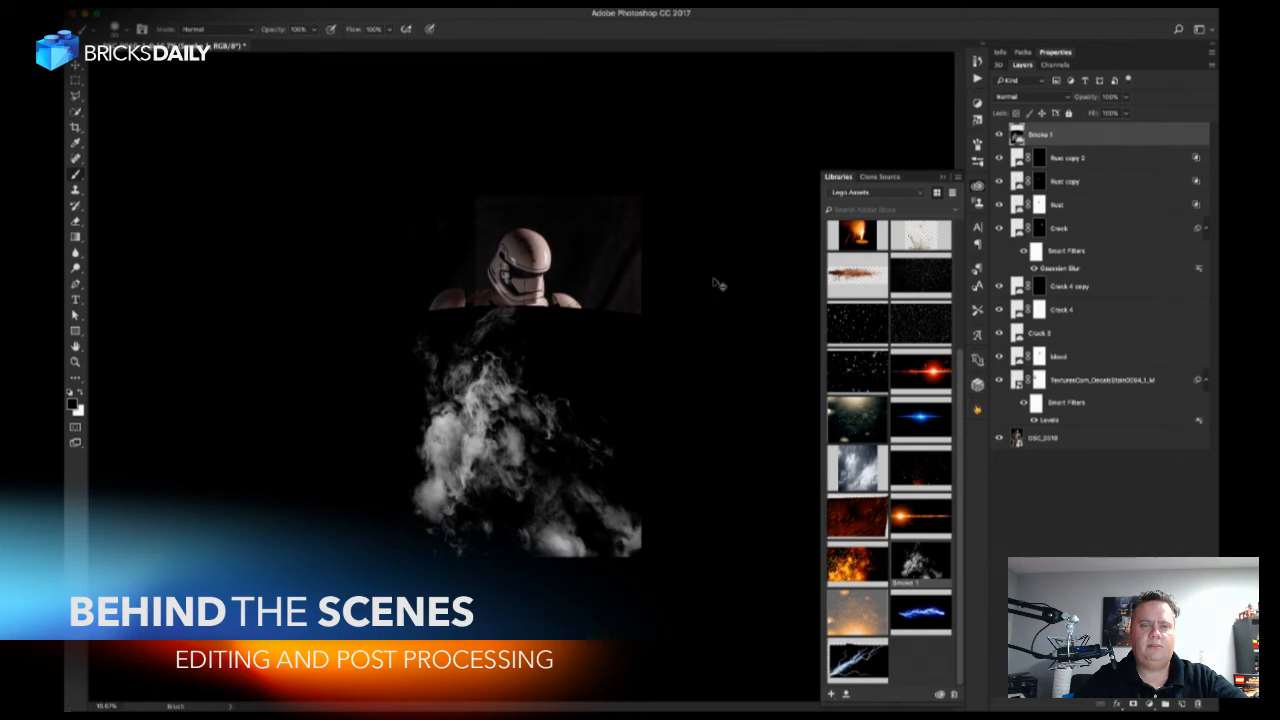
Begin saving the document and choose the Temp Work folder inside BricksDaily as its location.
key("super+s")
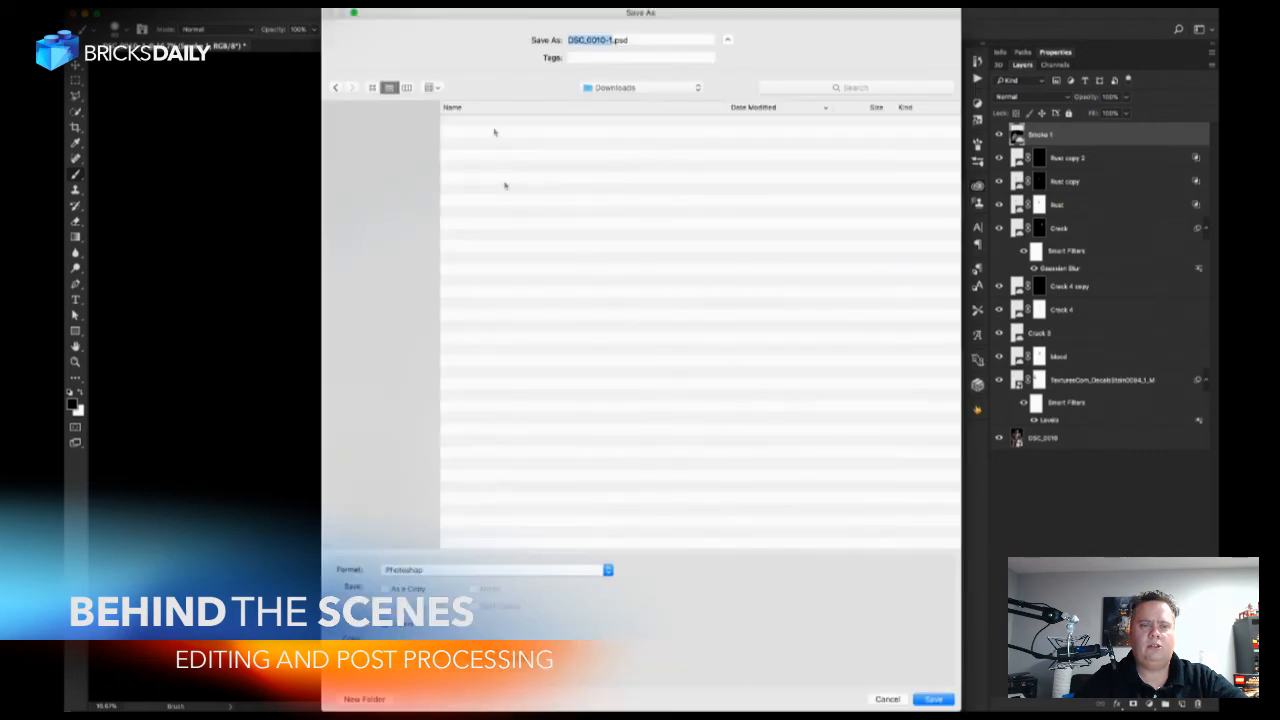
left_click(645, 91)
left_click(645, 91)
left_click(645, 92)
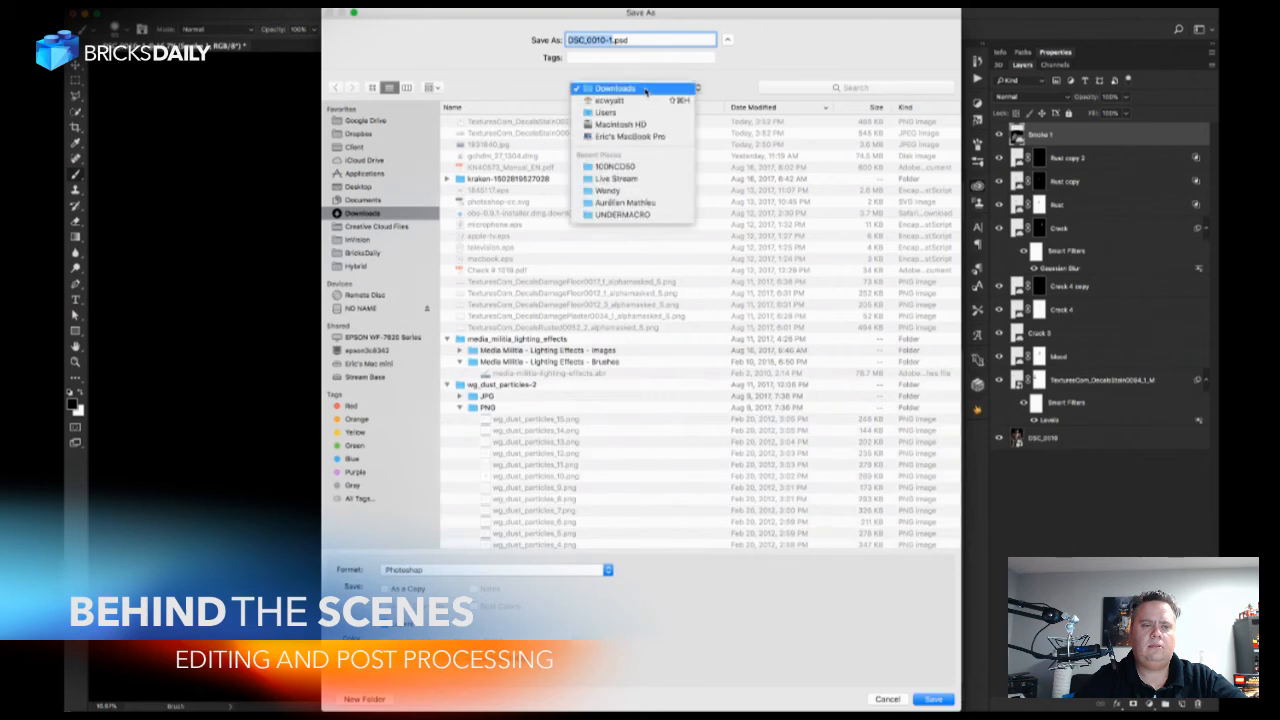
left_click(480, 78)
left_click(355, 254)
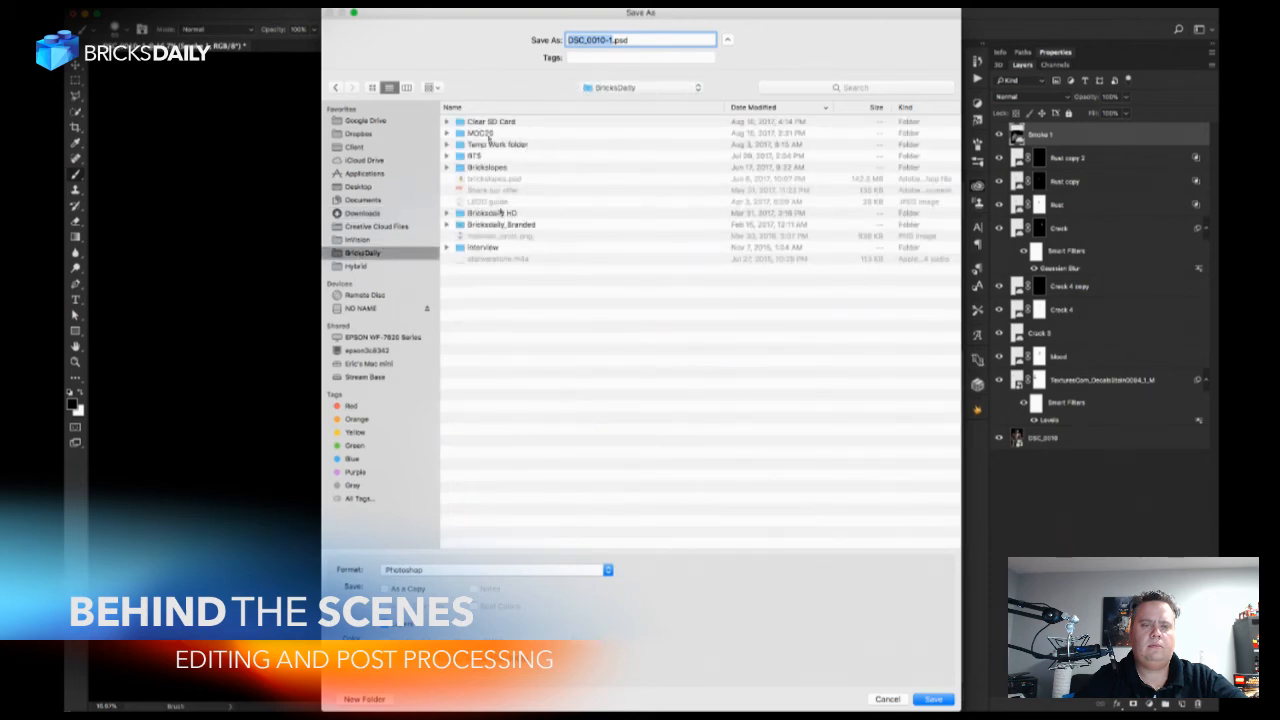
double_click(490, 144)
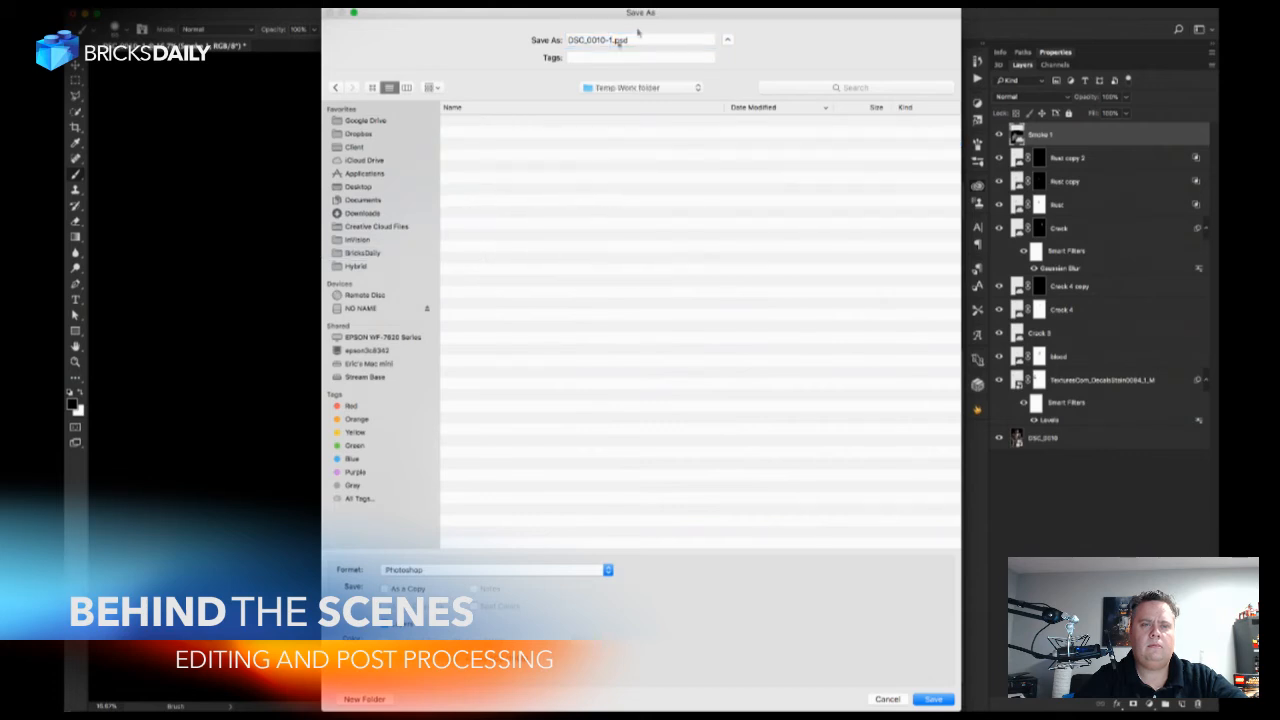
Name the file First Order Condemned and save it in Photoshop format with maximized compatibility.
left_click_drag(613, 40, 549, 38)
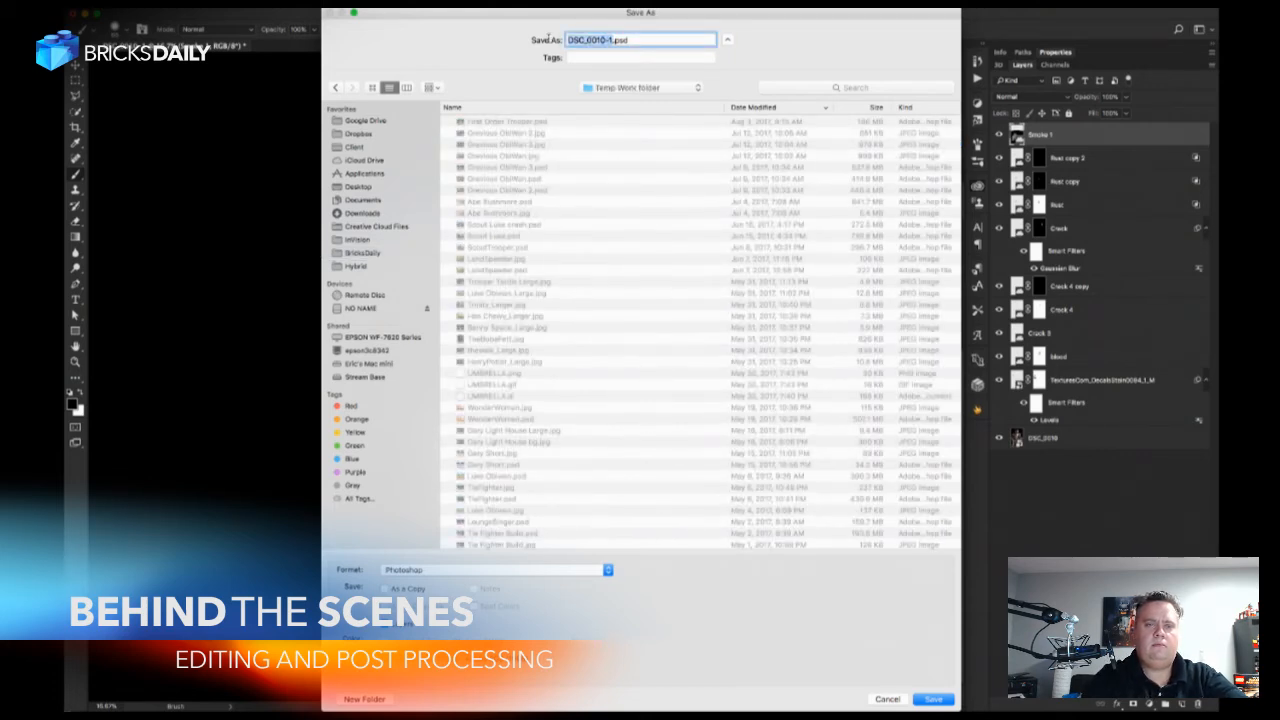
type("First order")
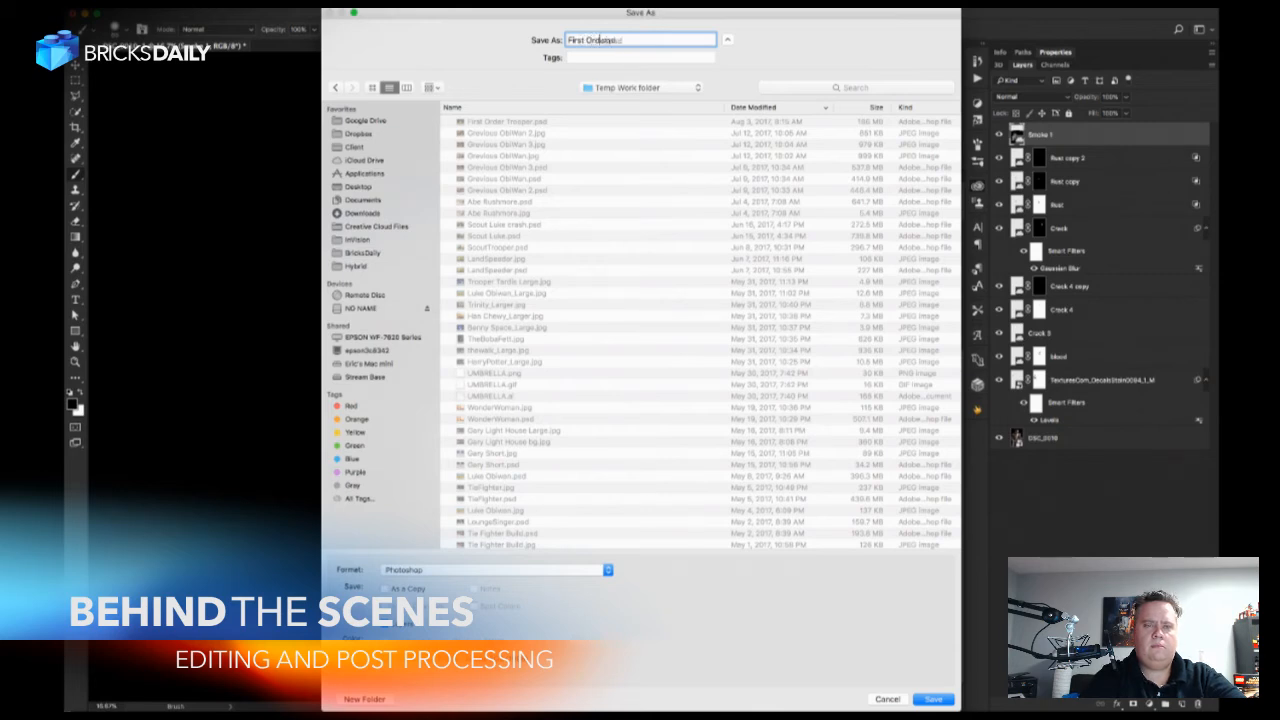
type(" Condemned.psd")
key("Return")
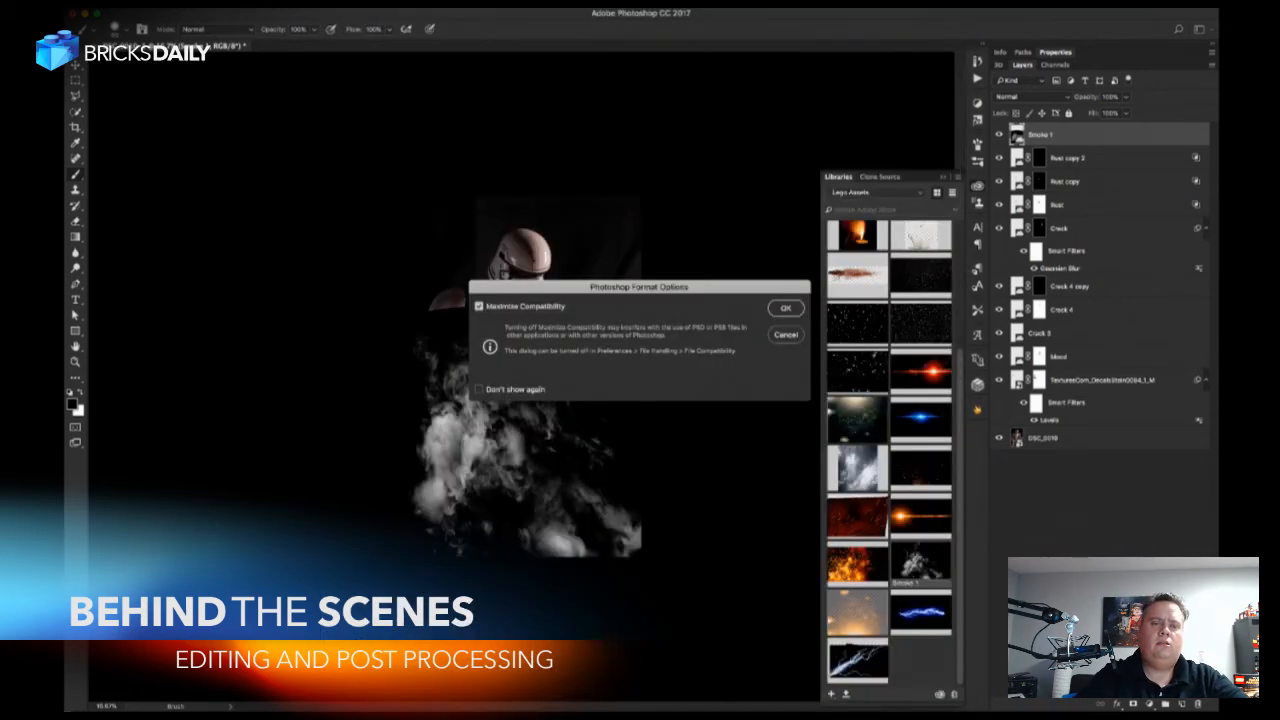
key("Return")
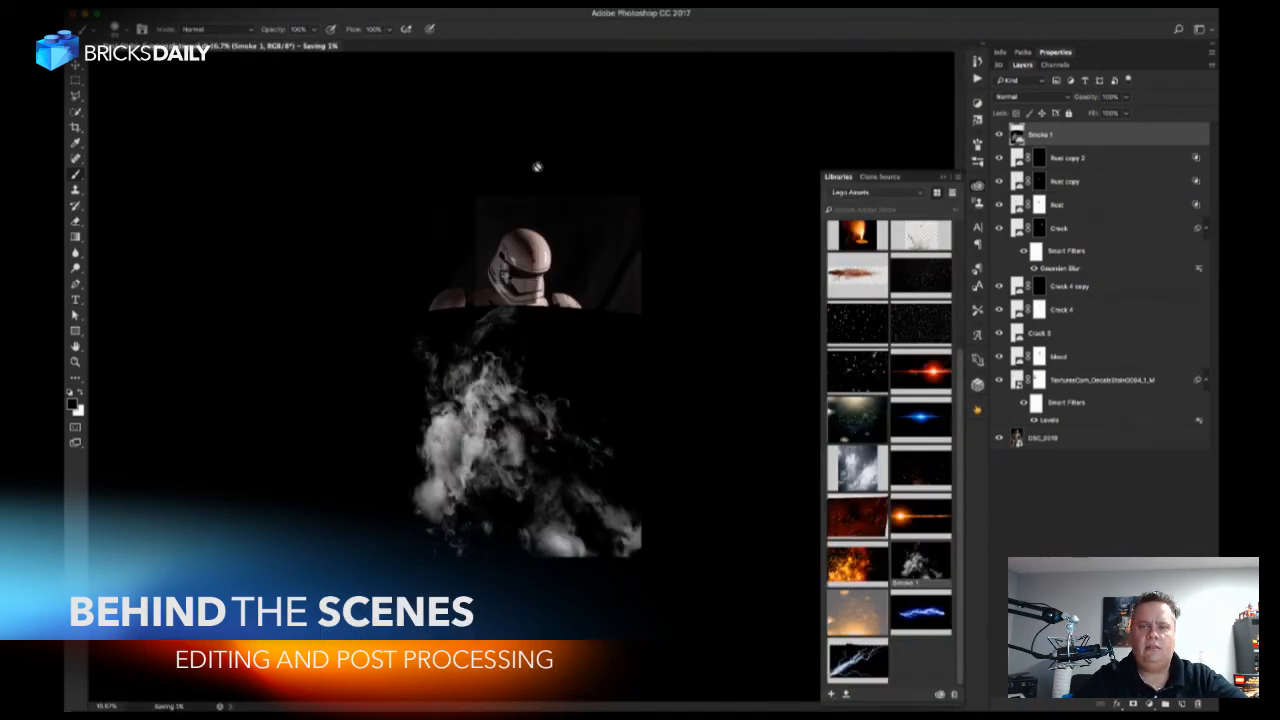
Set the Smoke 1 layer's blend mode to Screen and rasterize its smart object.
left_click(1057, 97)
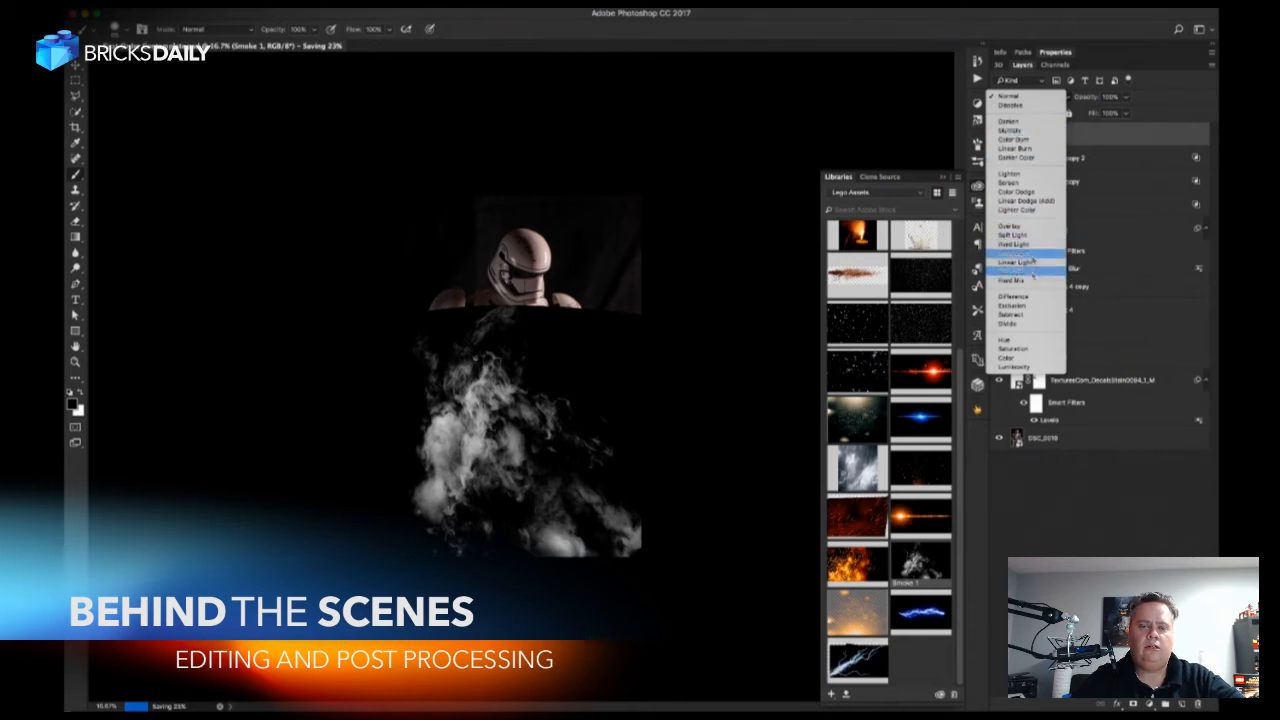
left_click(1012, 183)
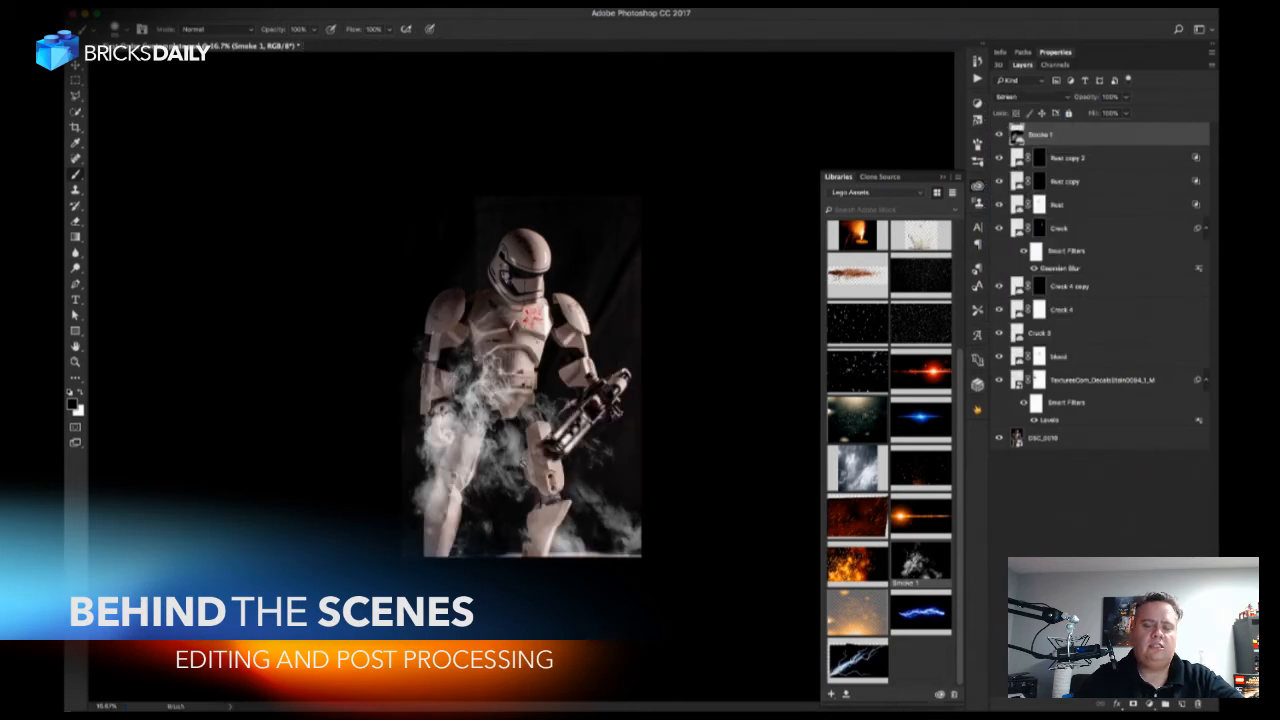
key("ctrl+plus")
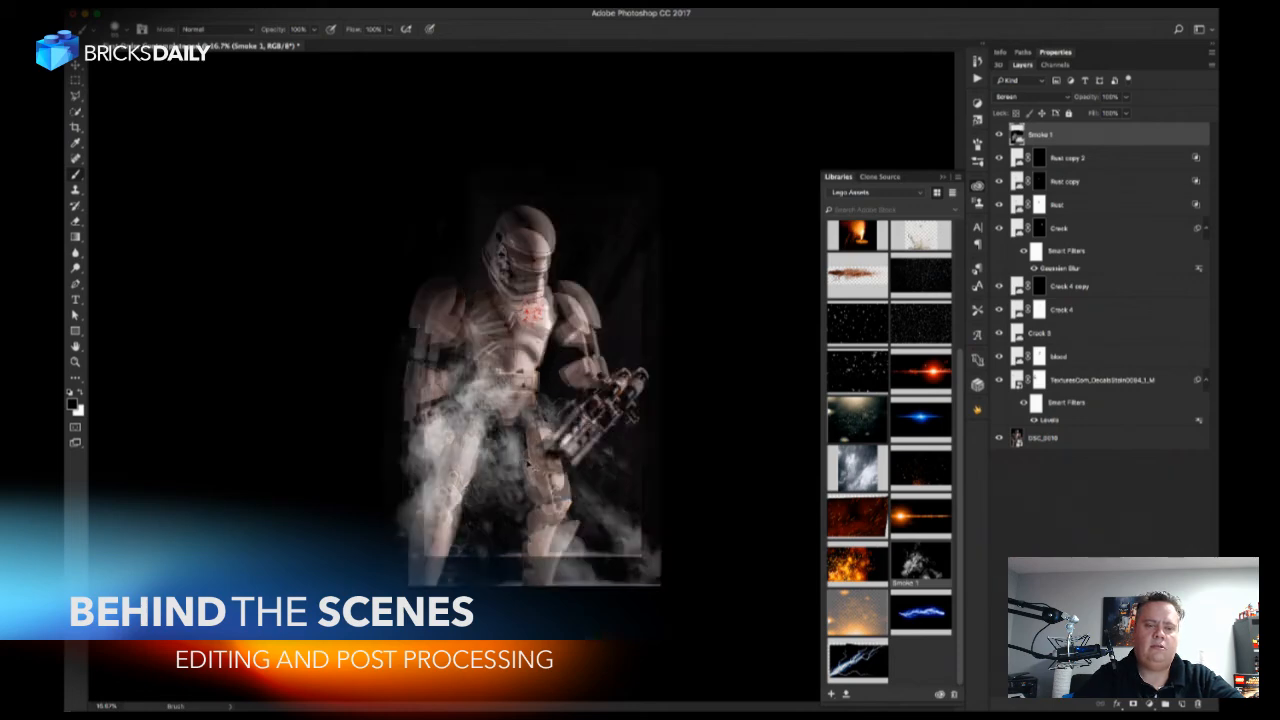
left_click_drag(528, 393, 576, 442)
left_click(614, 482)
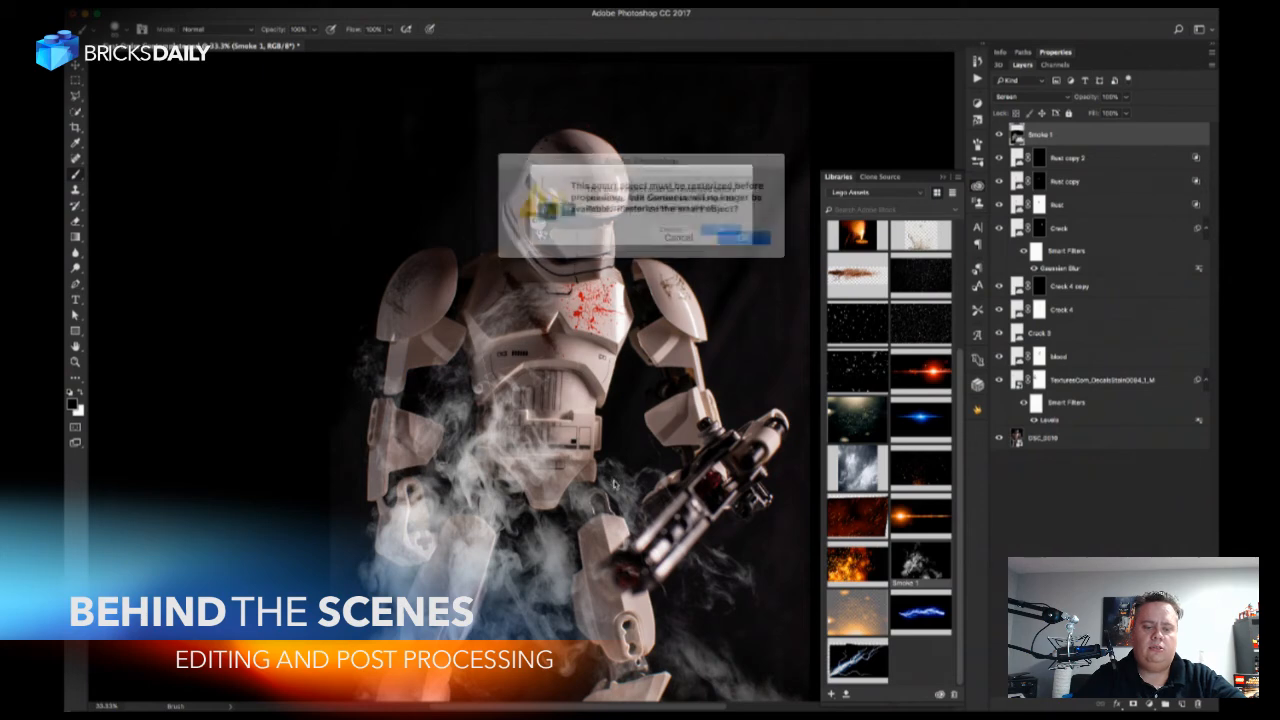
left_click(733, 234)
key("z")
left_click_drag(622, 482, 684, 499)
left_click_drag(684, 499, 640, 382)
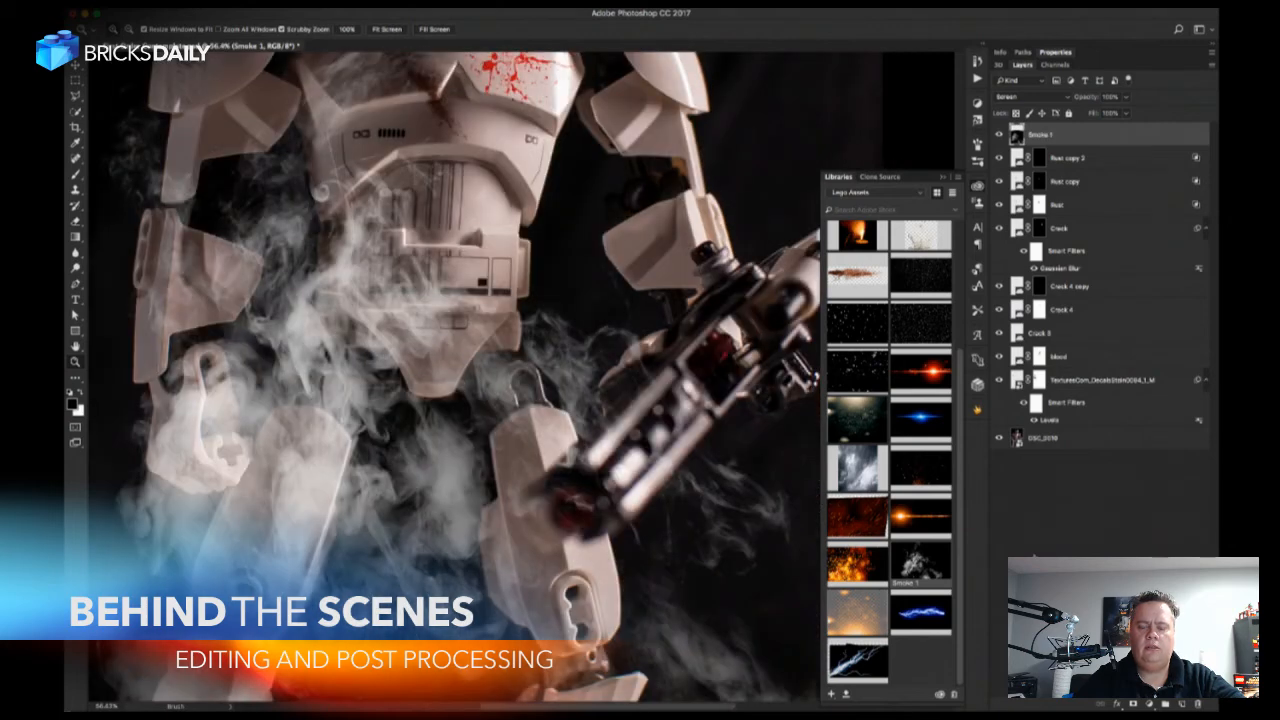
Add a layer mask to Smoke 1 and paint away the smoke covering the blaster.
left_click(1134, 705)
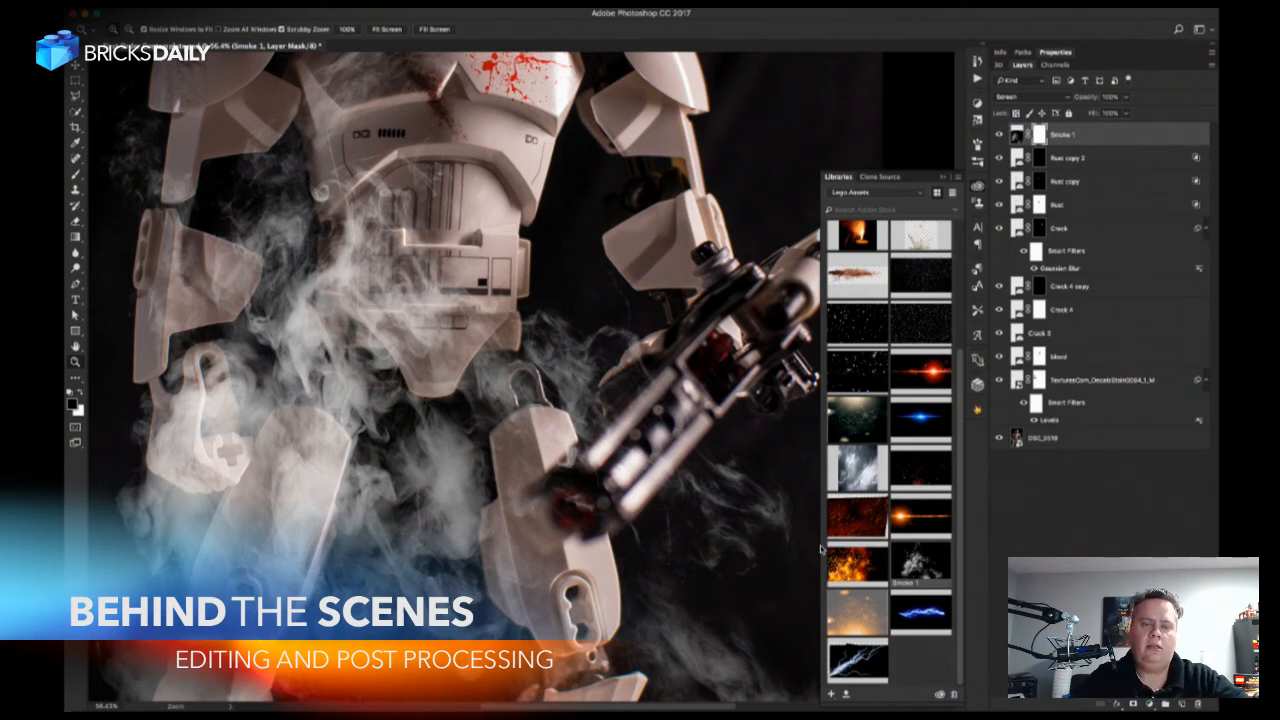
key("b")
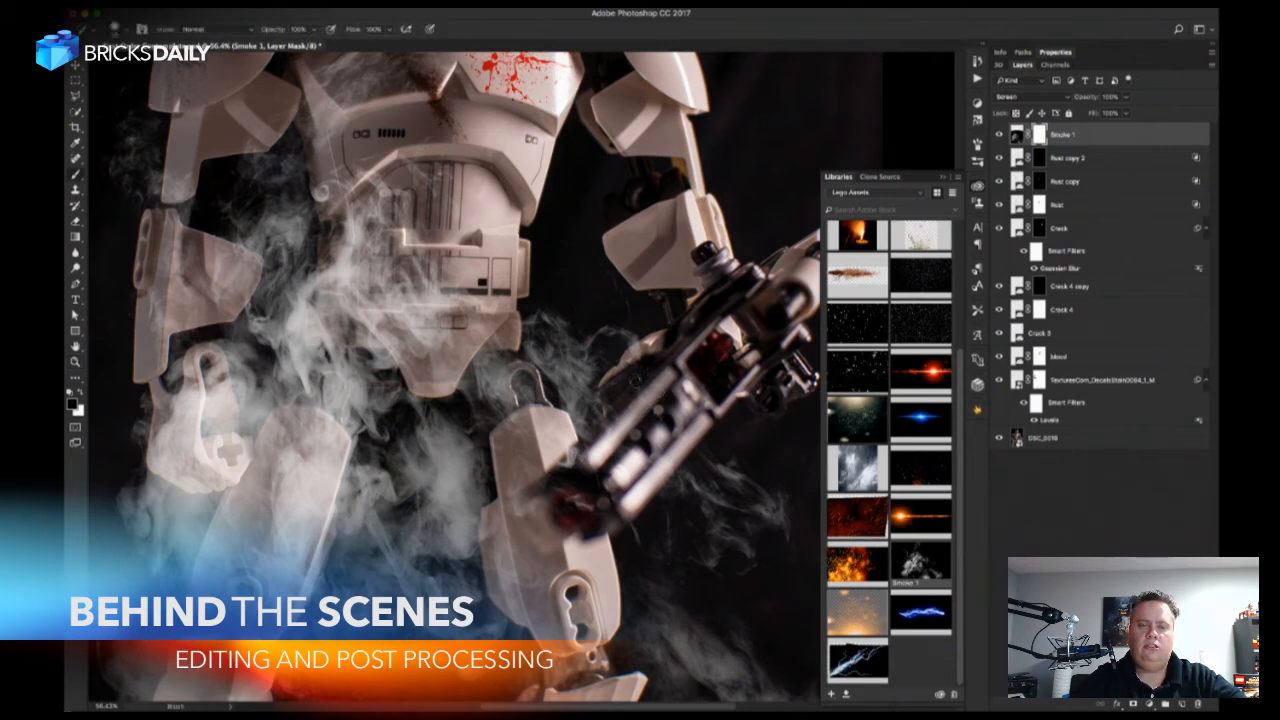
right_click(636, 382)
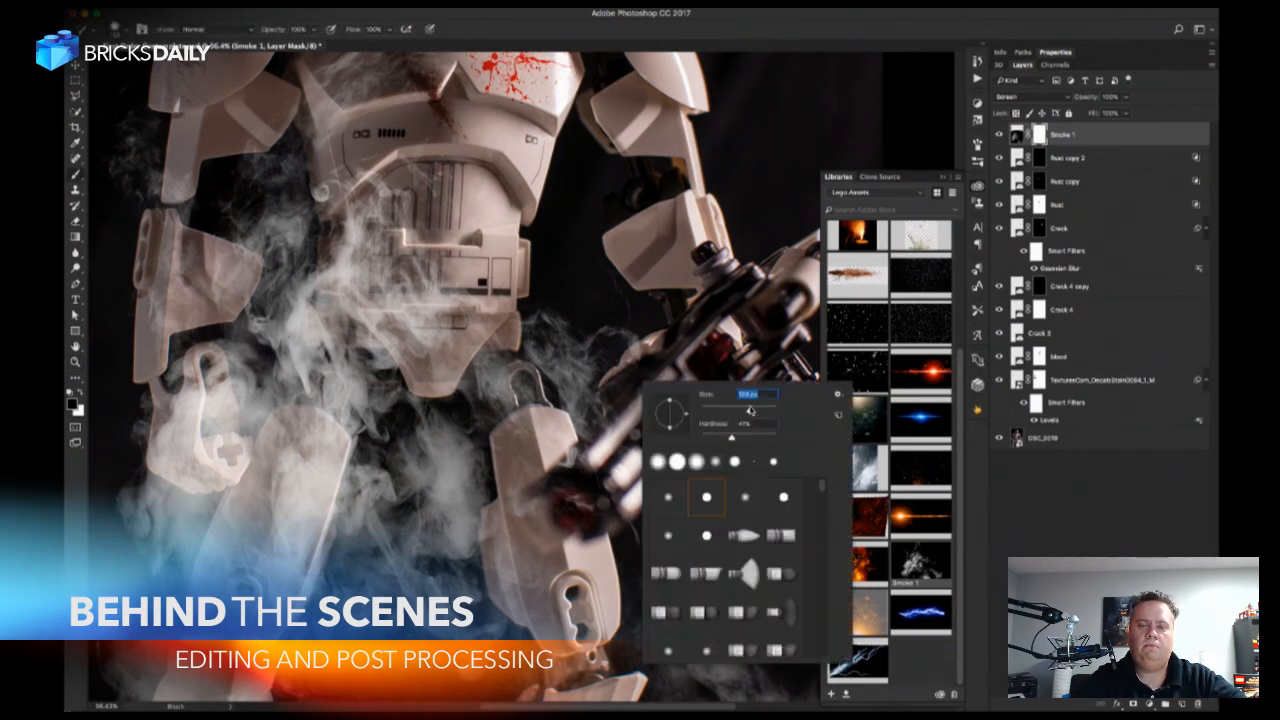
left_click(660, 364)
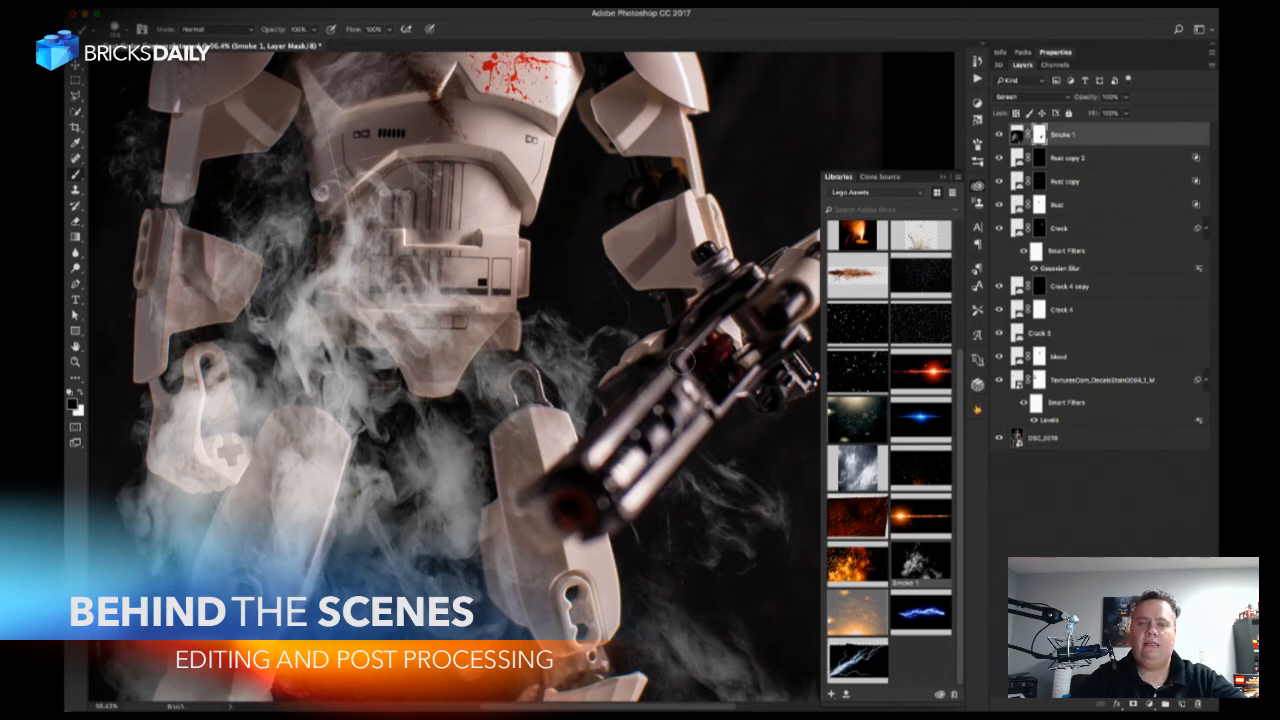
Lower the brush hardness, enlarge the brush, and mask out the Smoke 1 smoke over the trooper's upper body.
key("ctrl+minus")
key("ctrl+minus")
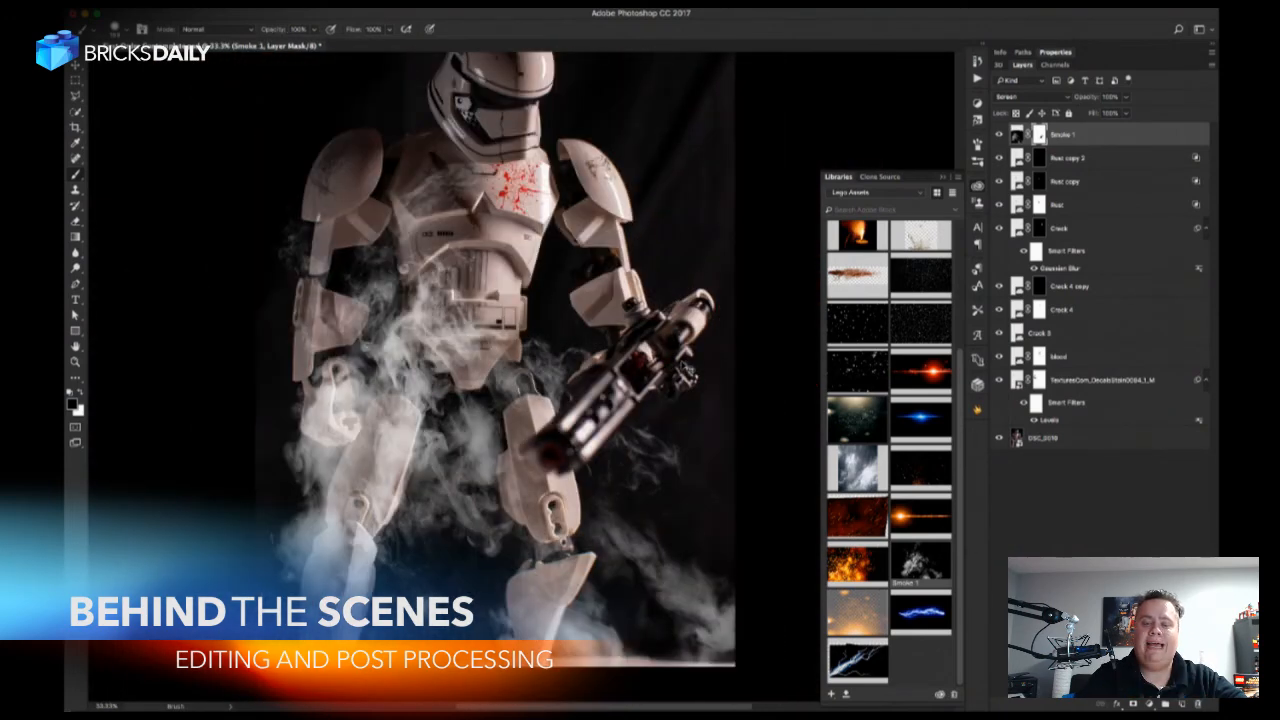
key("ctrl+minus")
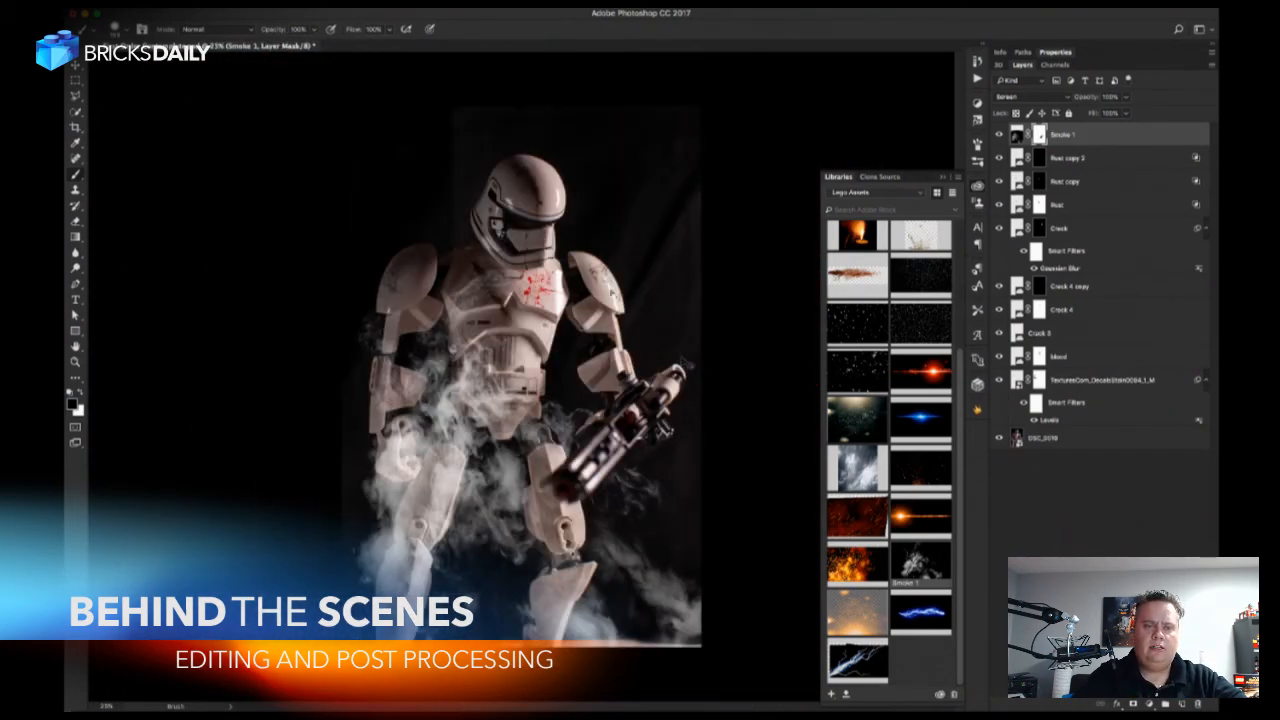
right_click(592, 288)
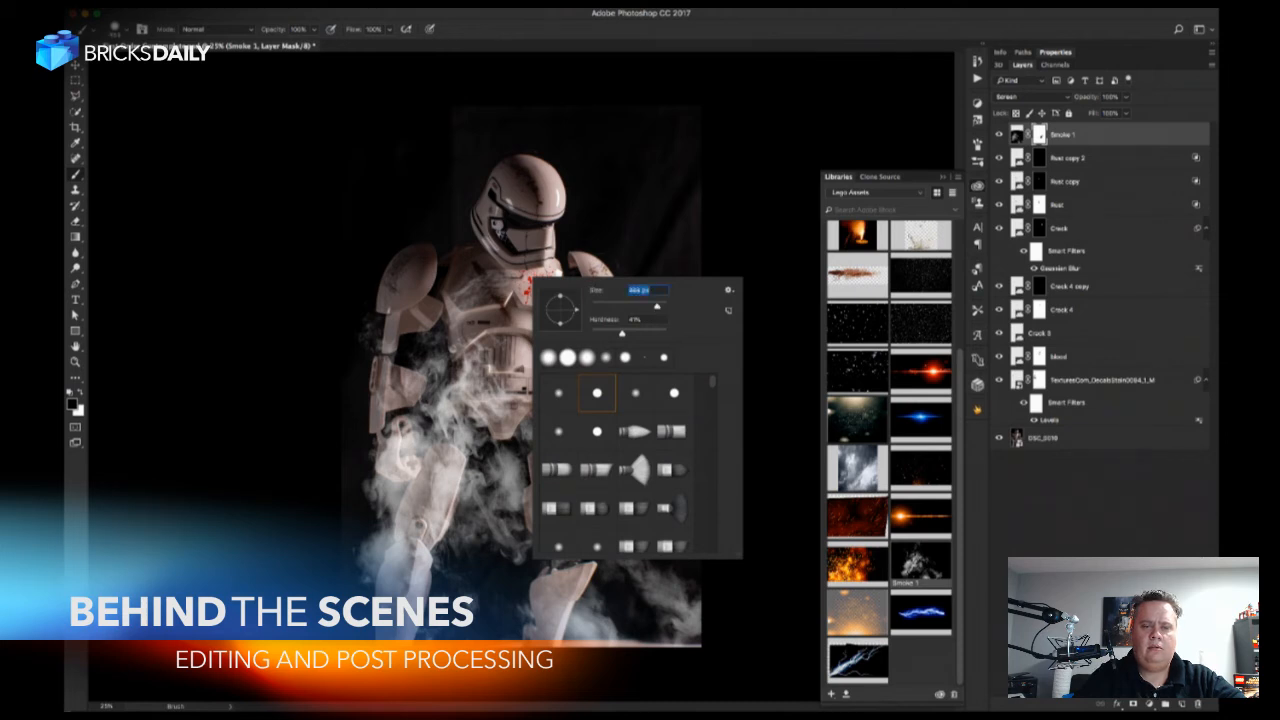
left_click(606, 333)
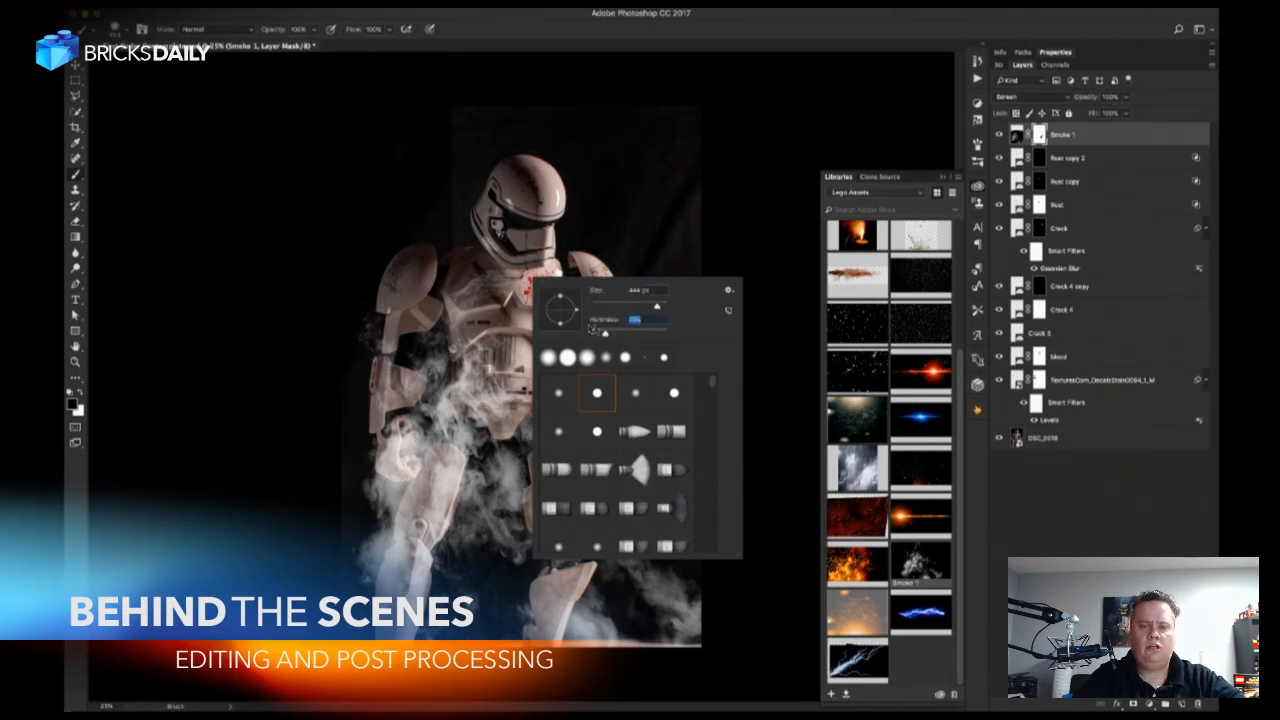
left_click_drag(603, 336, 602, 336)
left_click(662, 307)
left_click(507, 240)
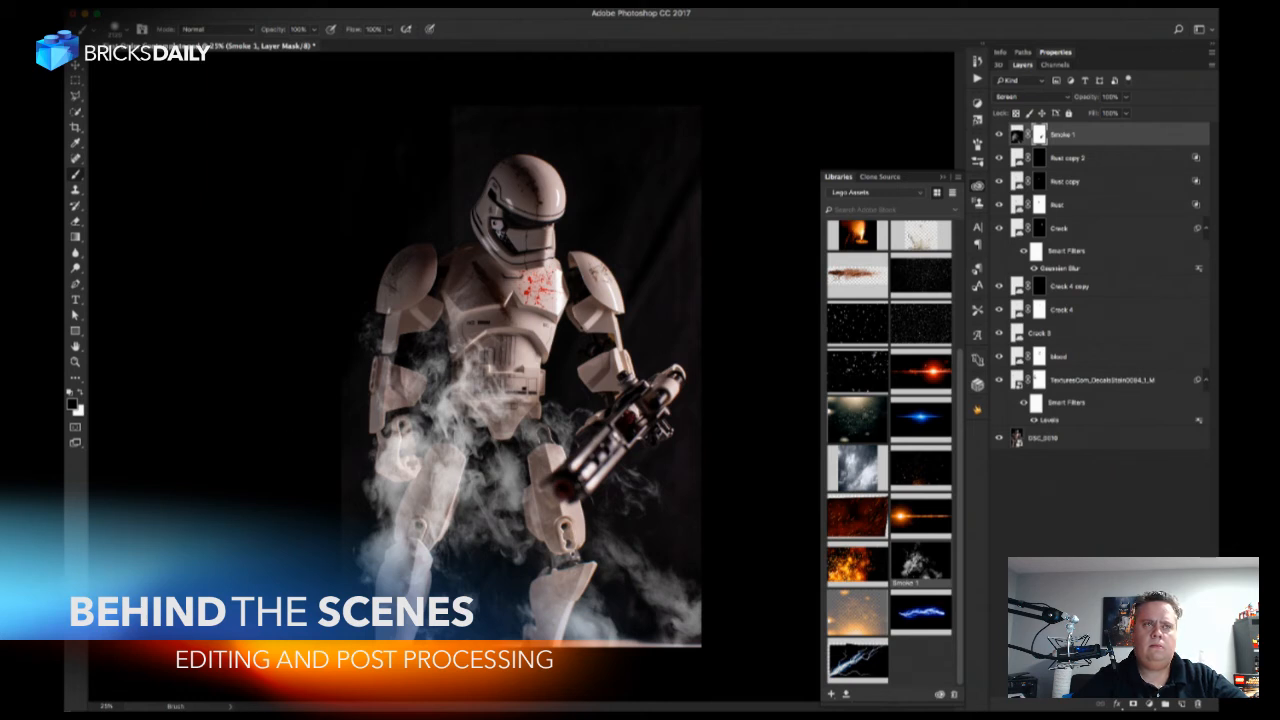
left_click(978, 187)
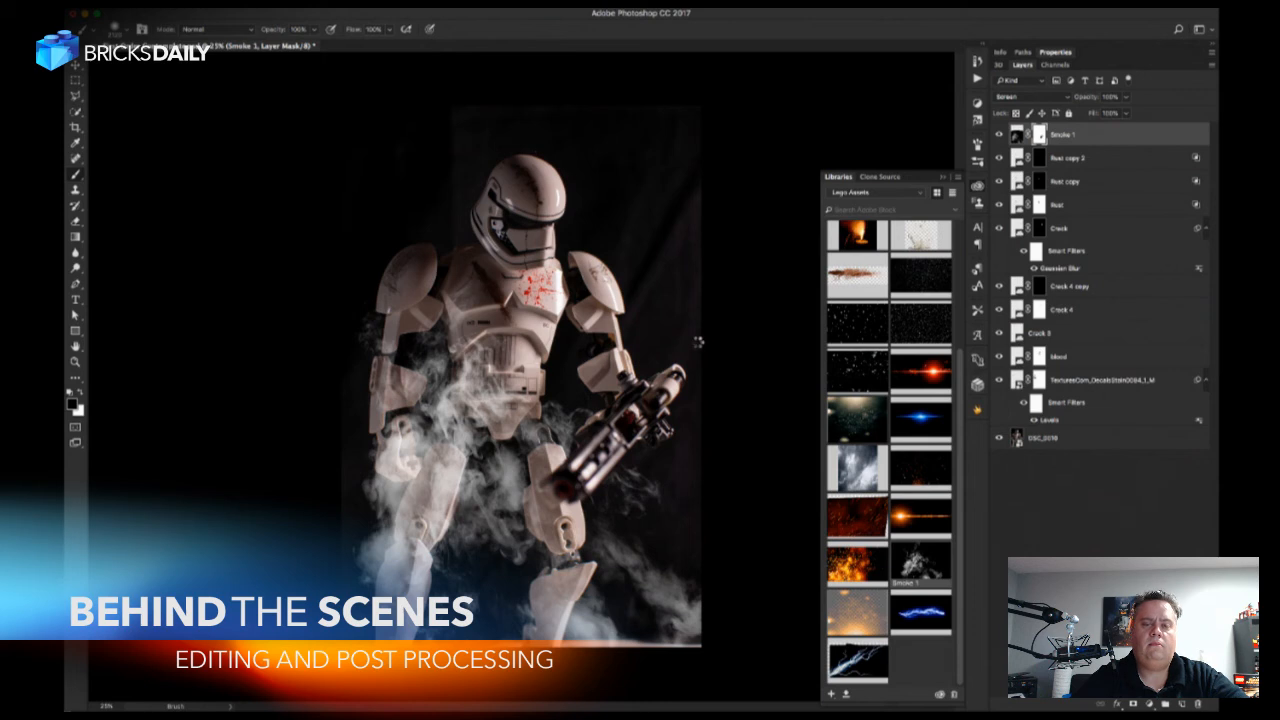
key("ctrl+minus")
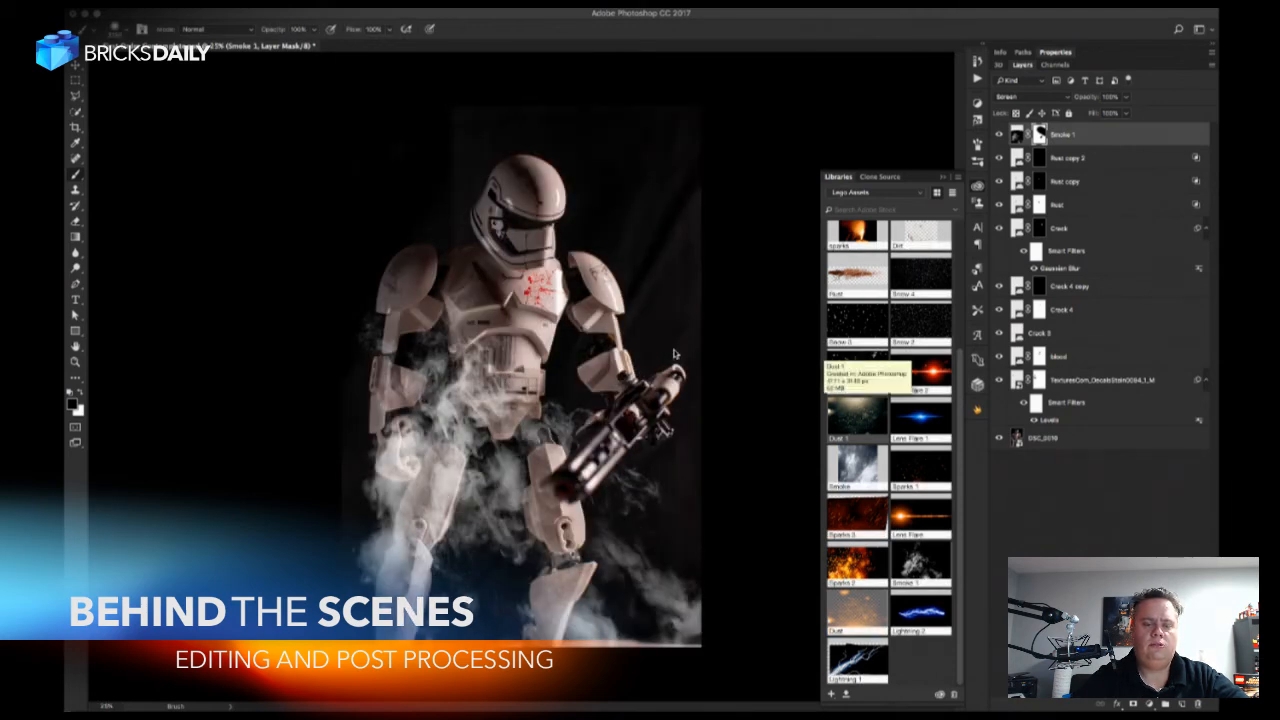
Save the document and place the Dust 1 library graphic over the trooper's torso at 100% size.
key("v")
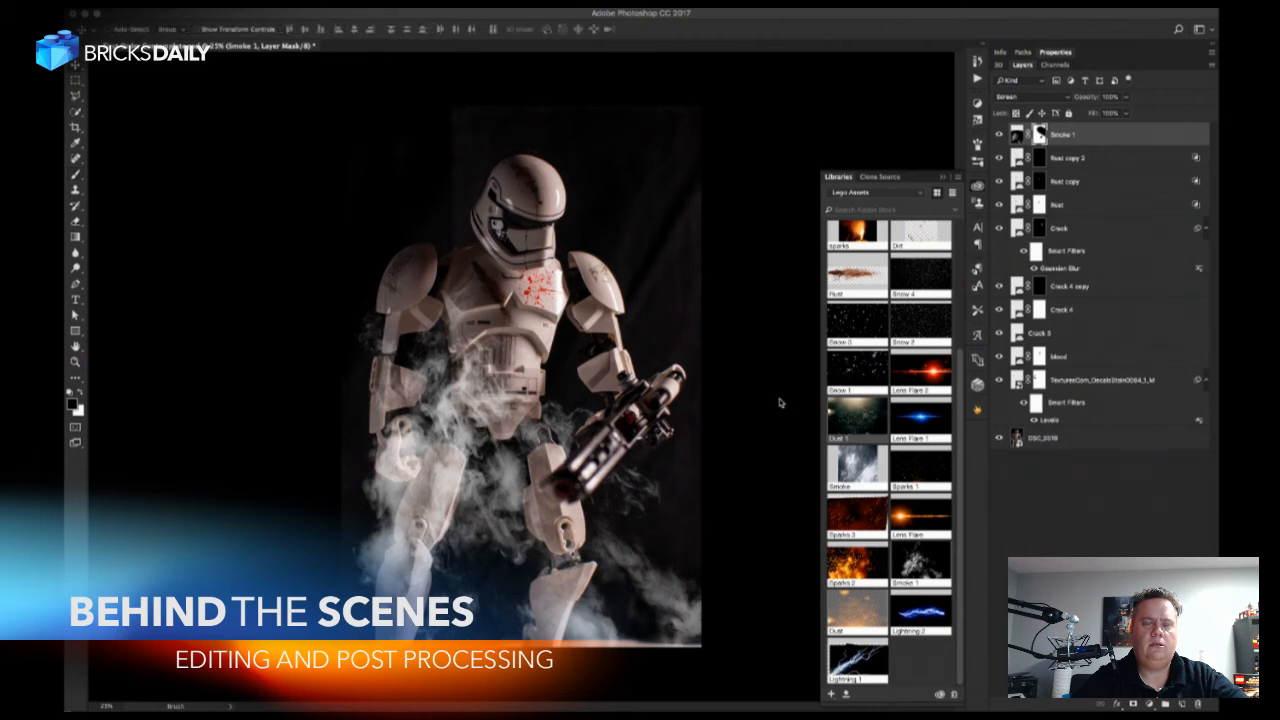
key("ctrl+s")
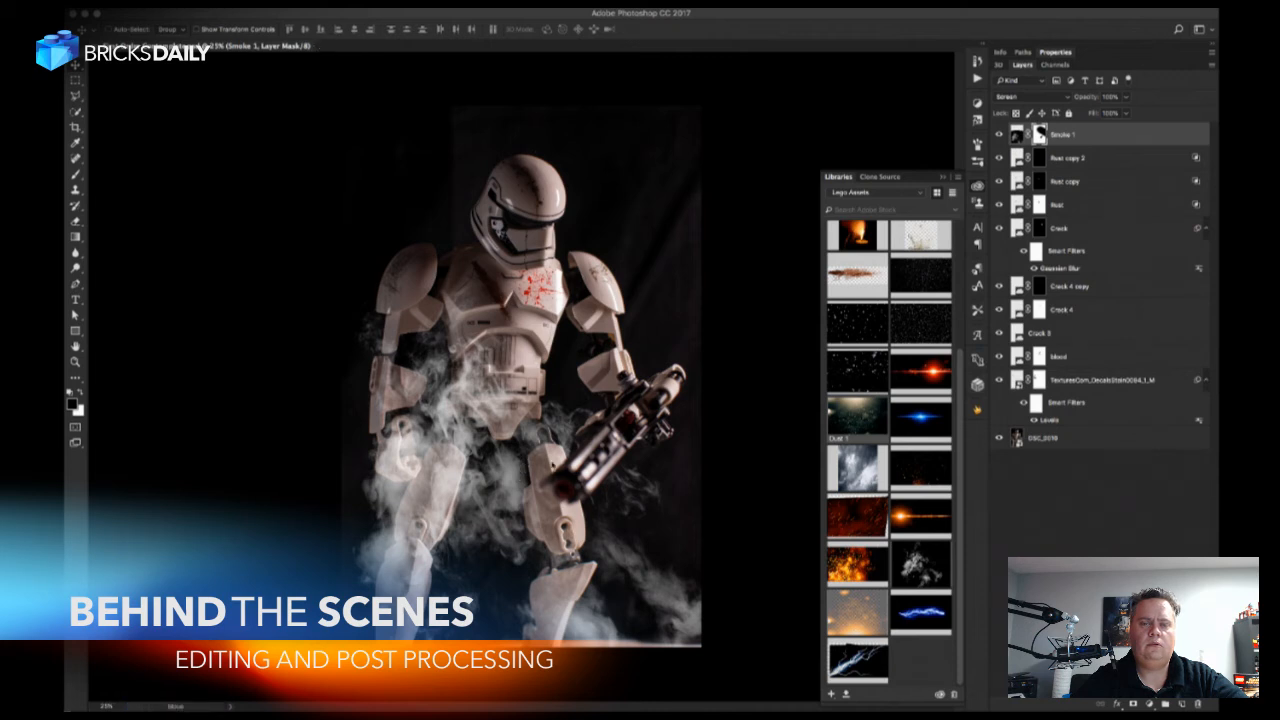
left_click_drag(583, 362, 590, 342)
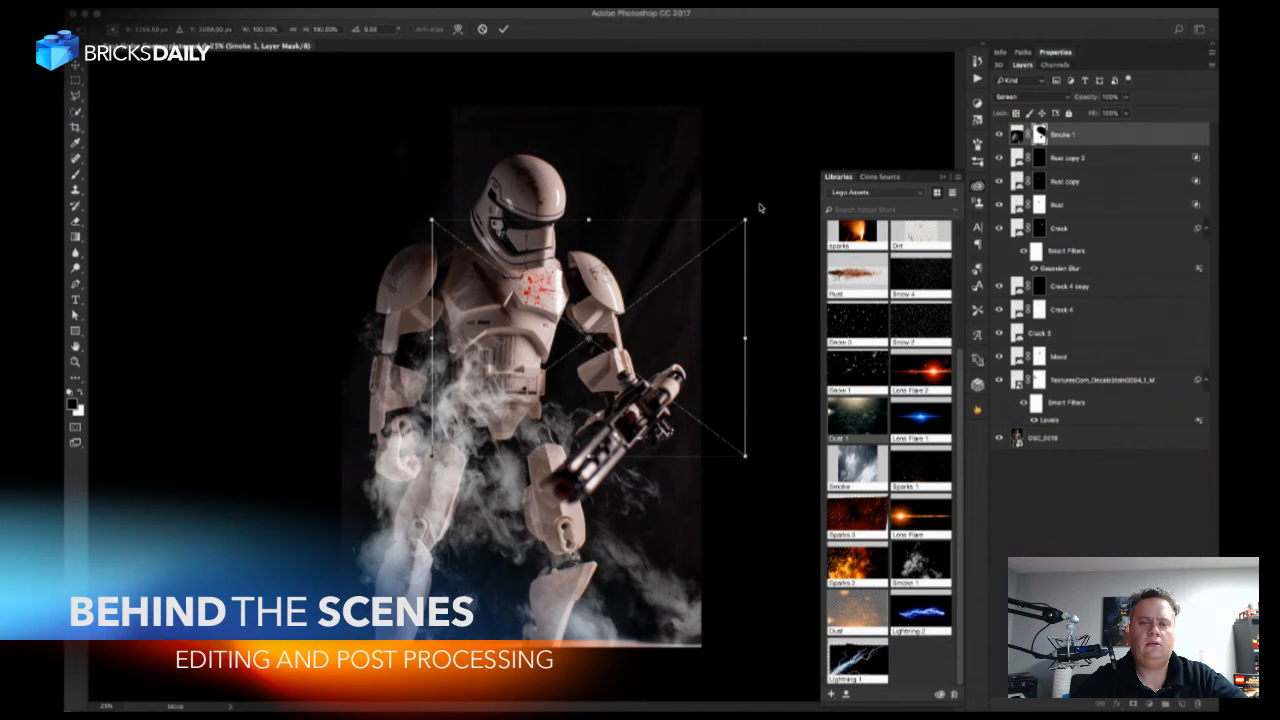
key("Return")
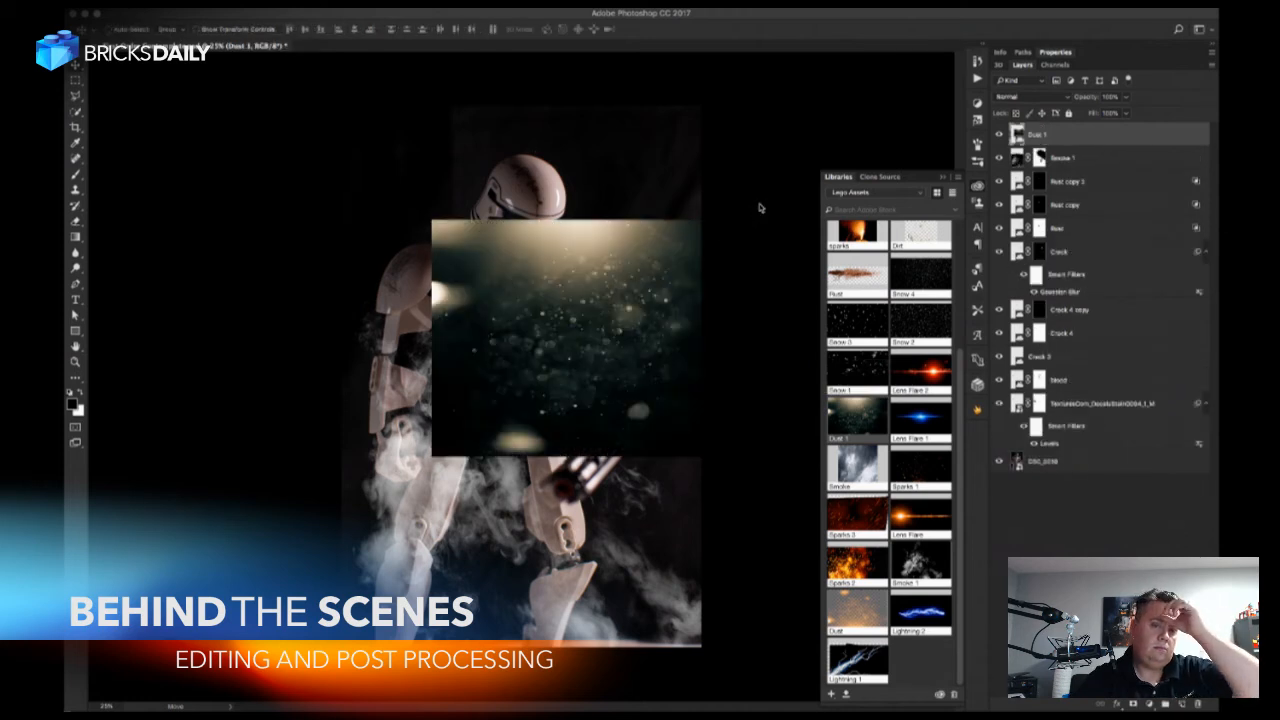
Review the history states and try a free transform on the Dust 1 layer.
left_click(978, 62)
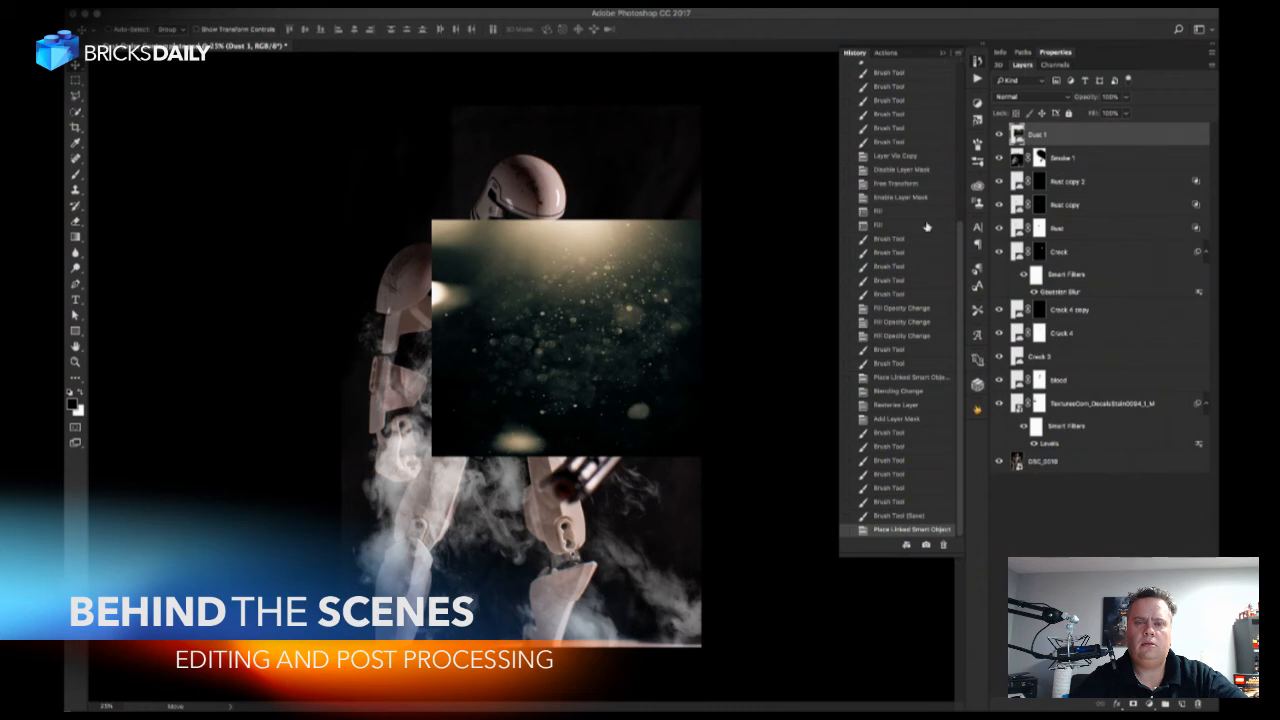
left_click_drag(959, 258, 963, 56)
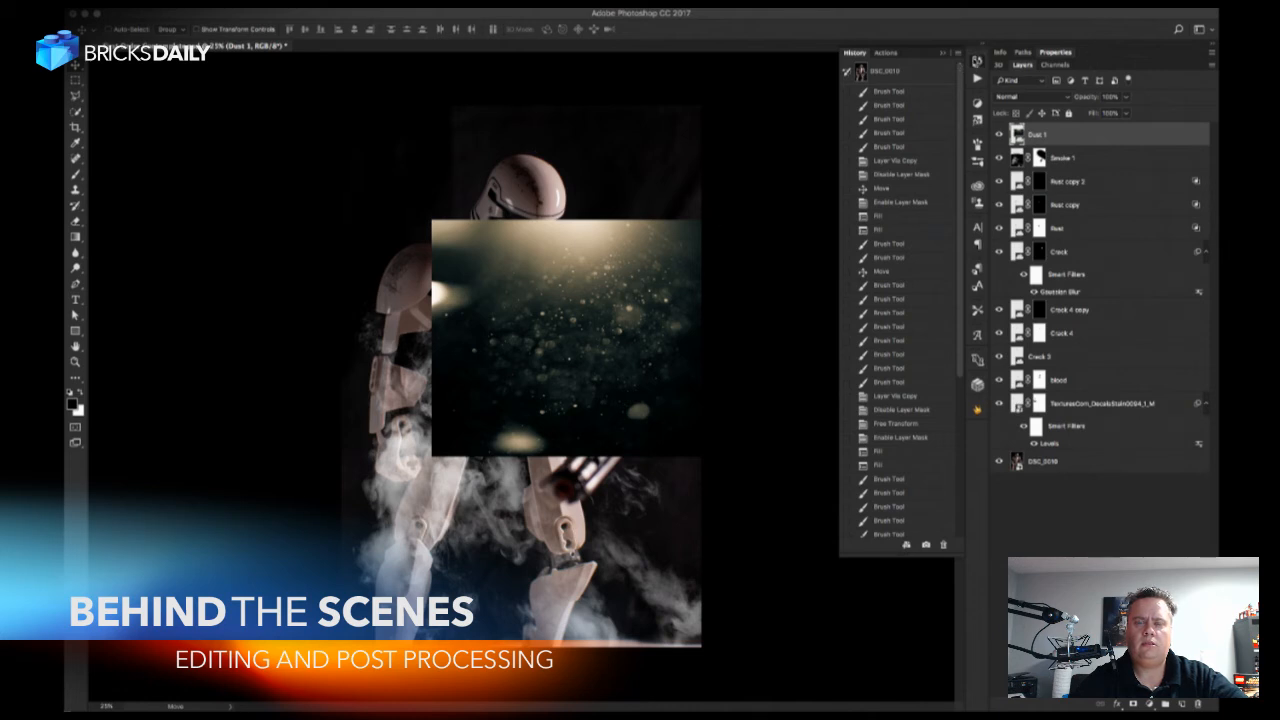
left_click(977, 61)
key("ctrl+t")
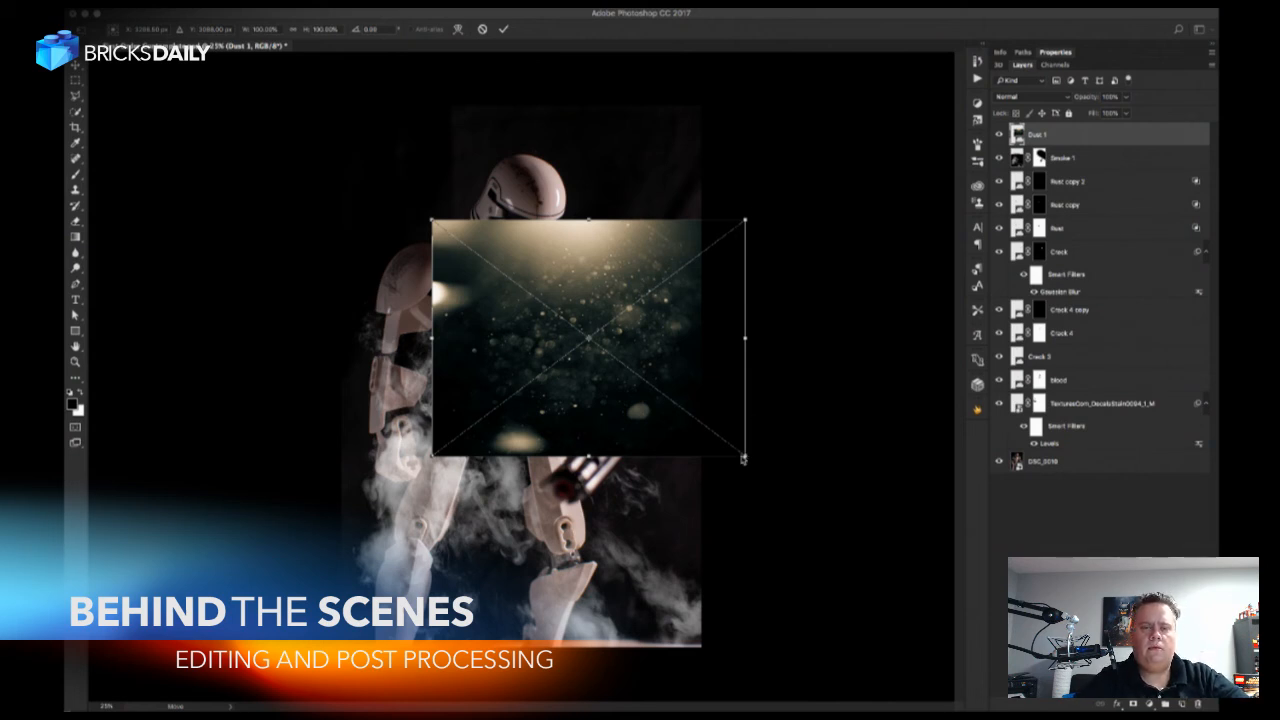
key("Return")
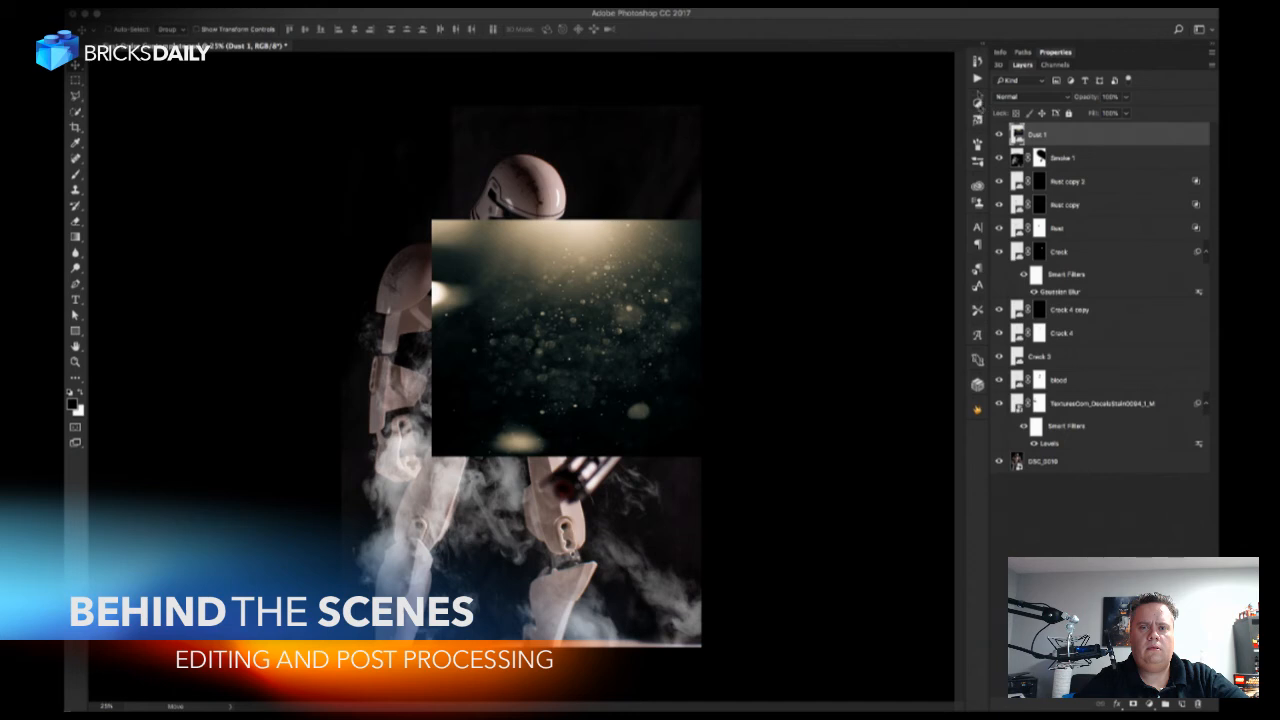
Purge the accumulated history states, confirming the irreversible action, and purge the video cache as well.
left_click(977, 62)
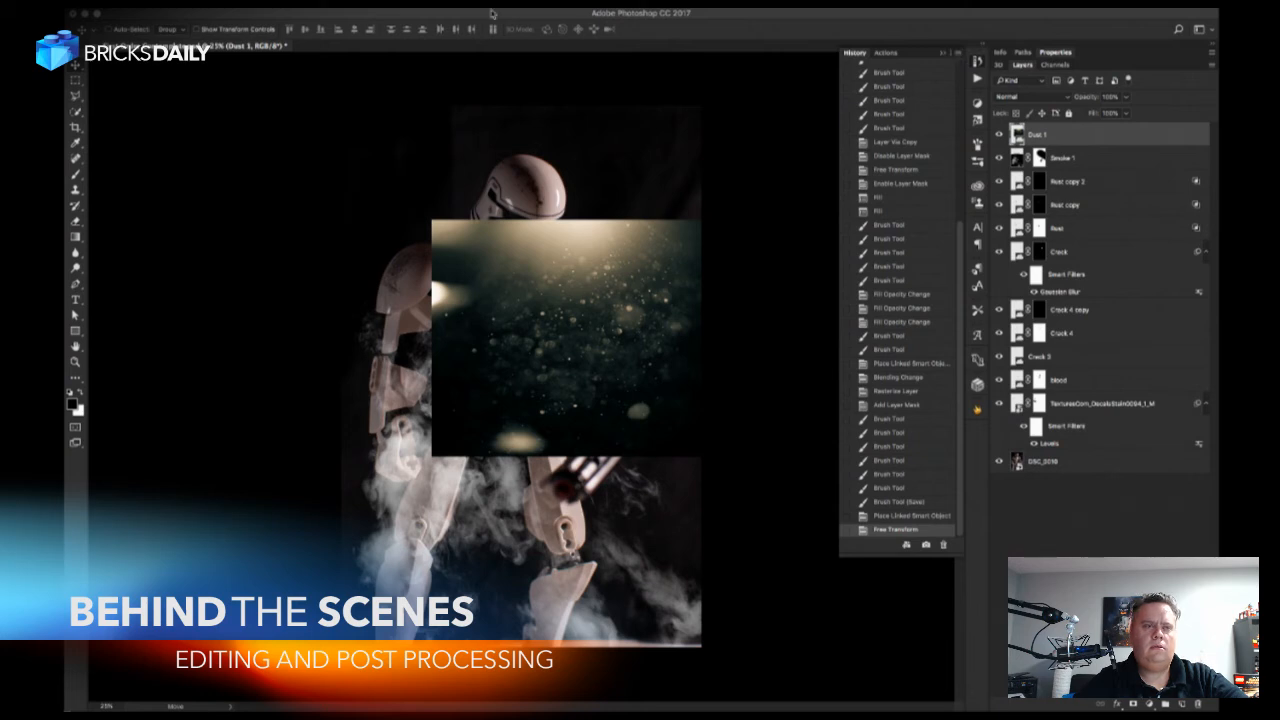
left_click(199, 4)
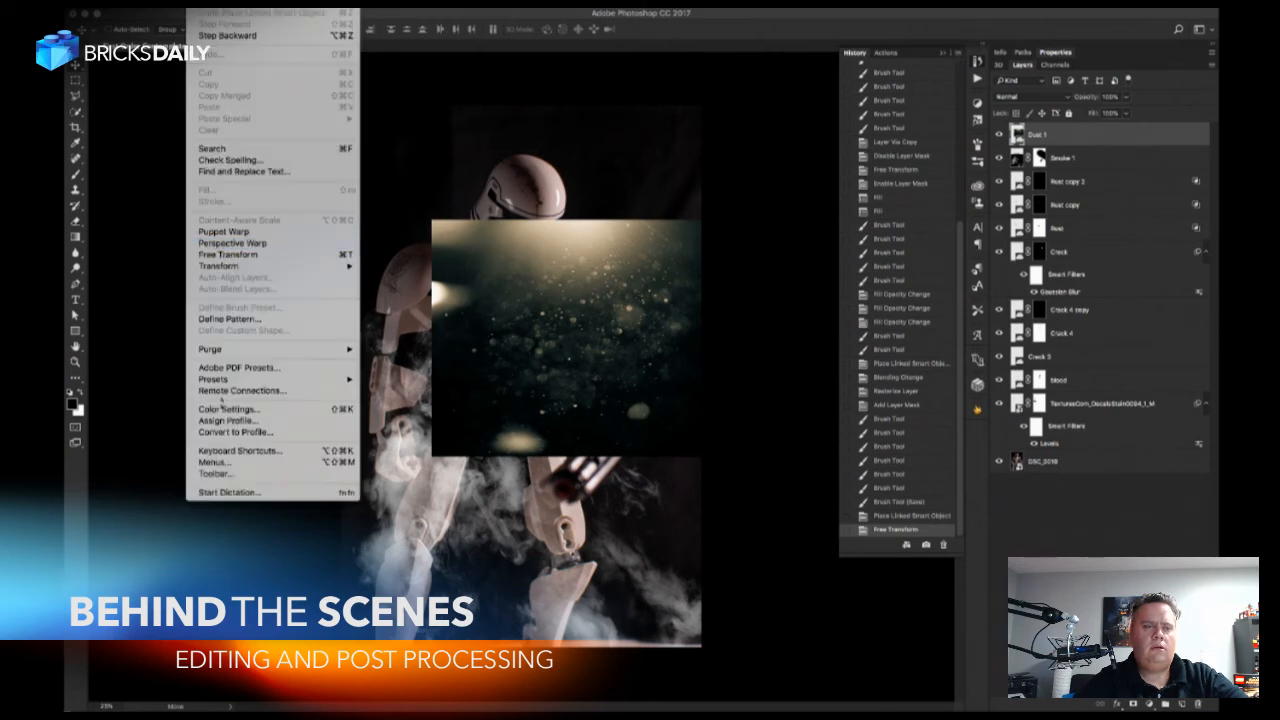
mouse_move(340, 349)
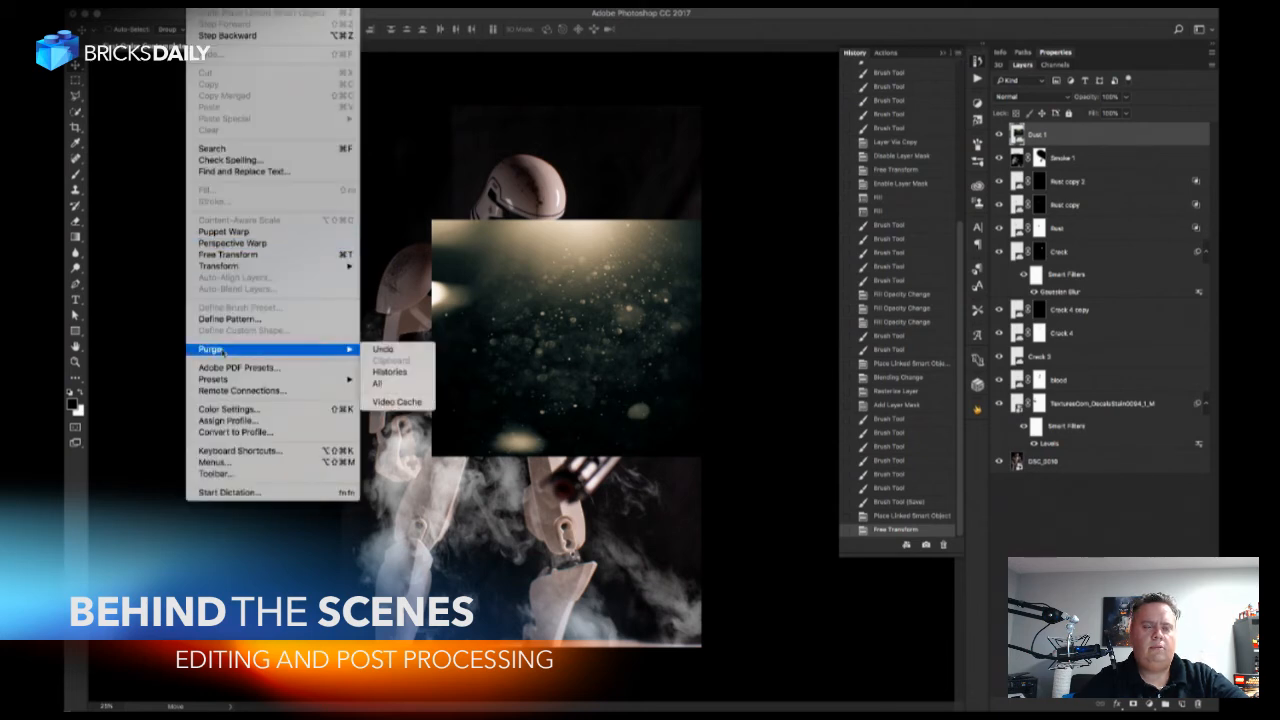
left_click(416, 373)
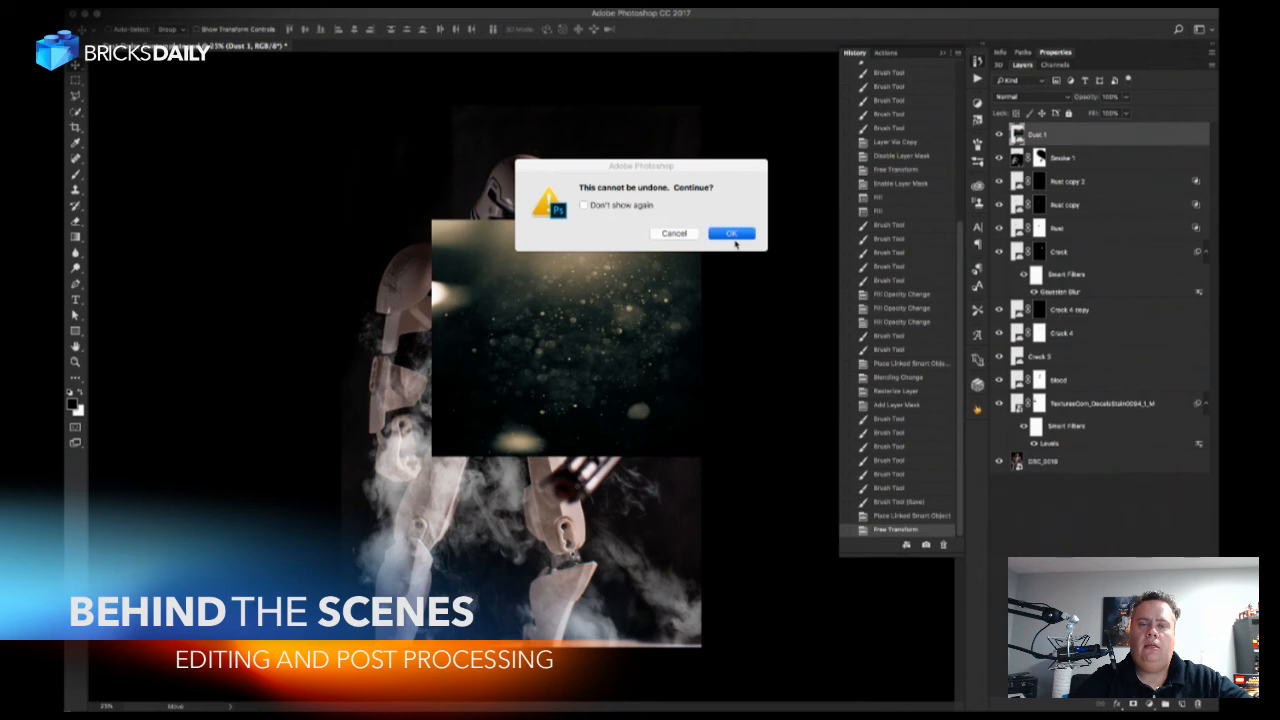
left_click(731, 237)
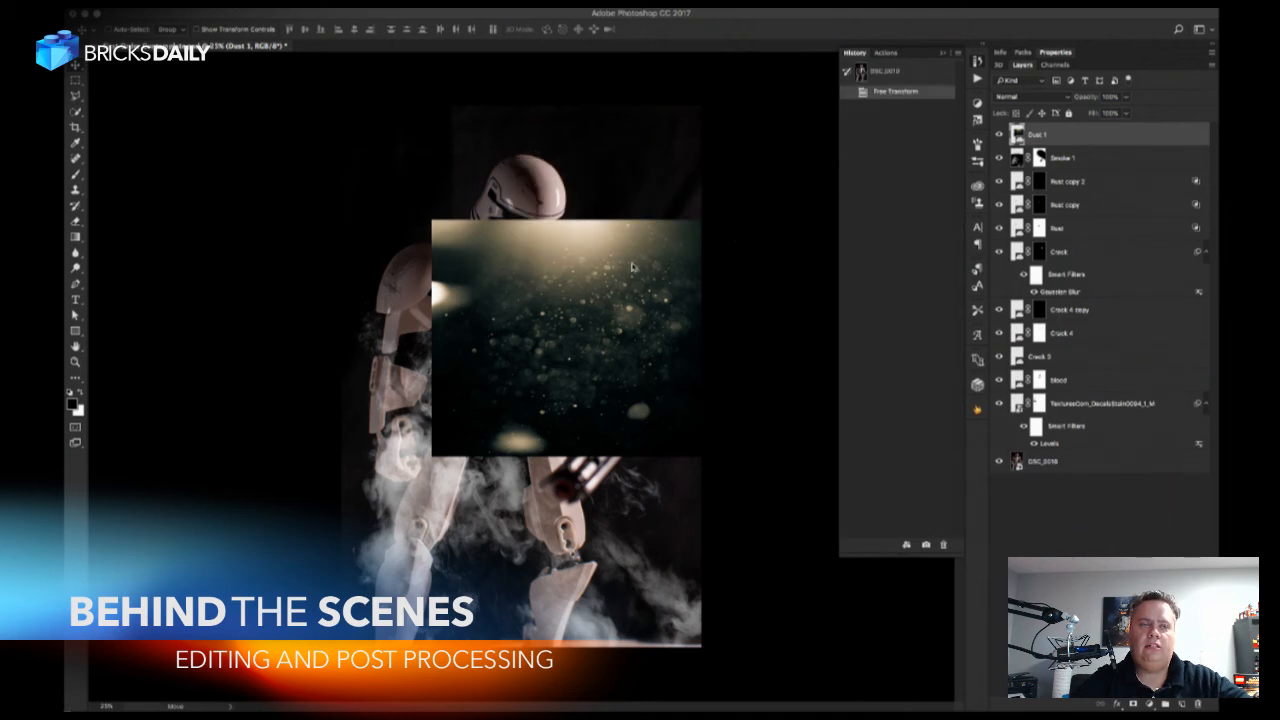
left_click(198, 3)
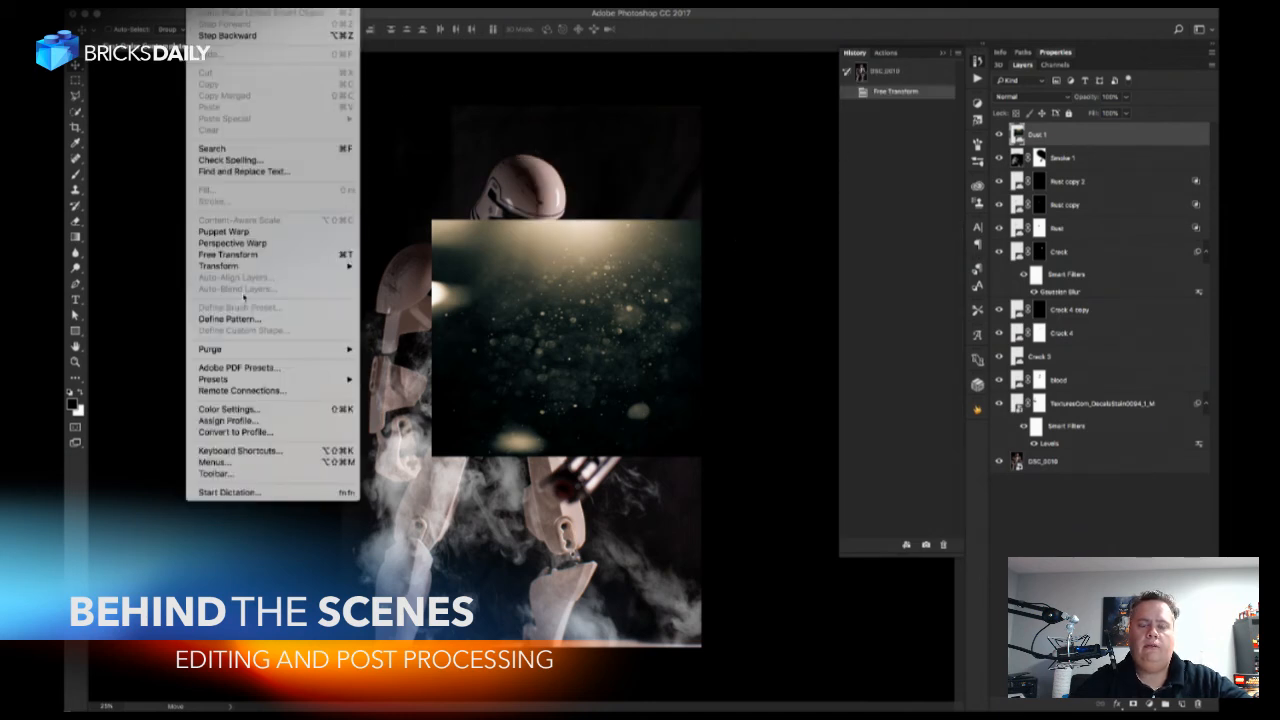
mouse_move(251, 347)
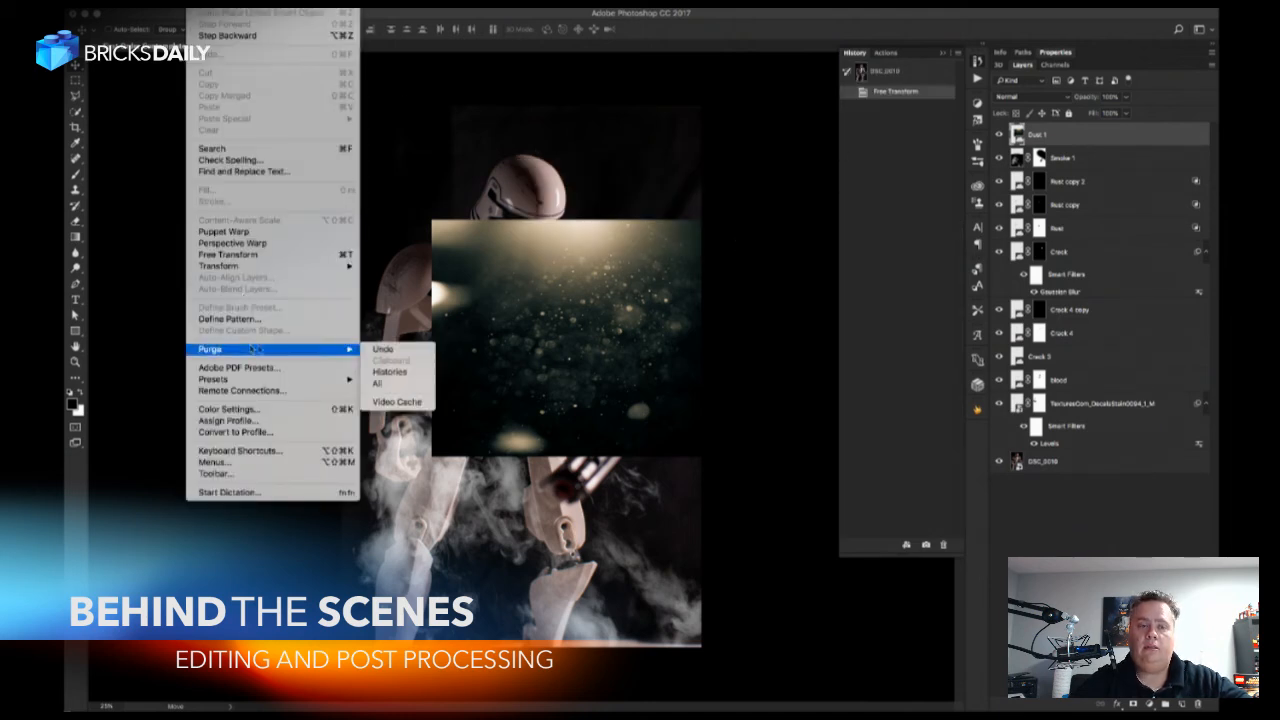
left_click(412, 401)
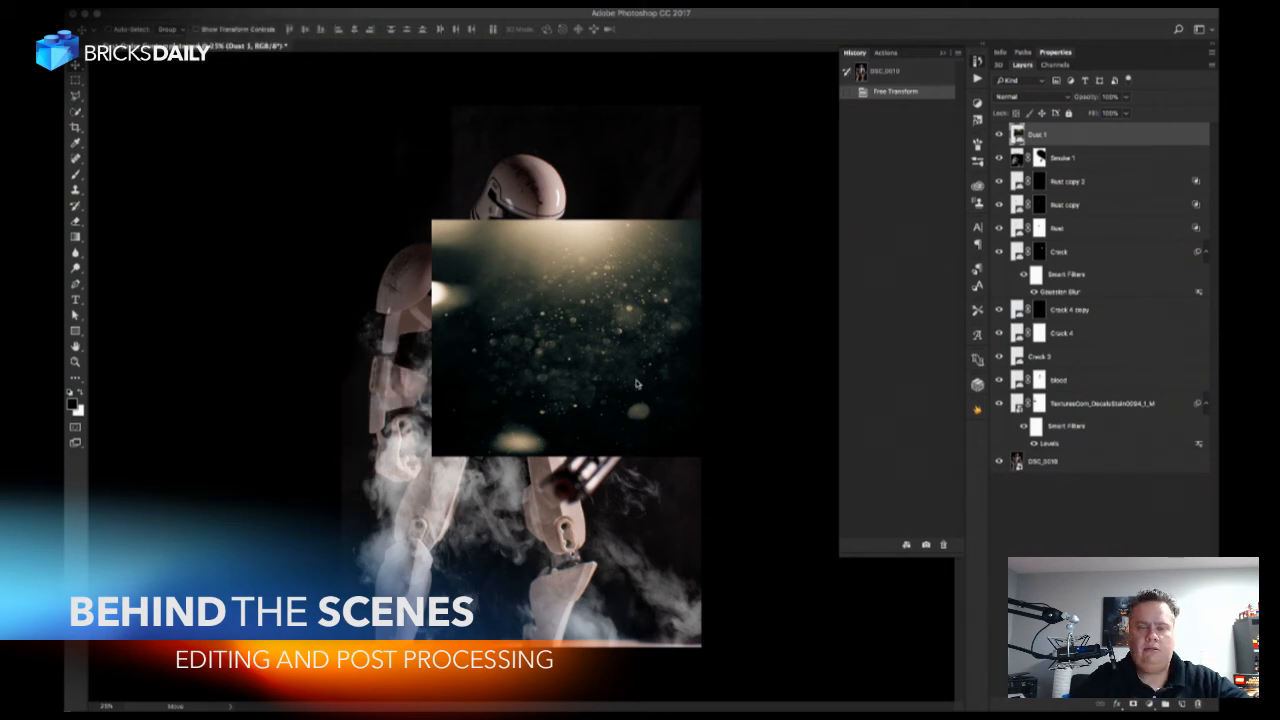
Free-transform the Dust 1 layer to 185% width and 347% height, repositioning it to cover the whole photo.
key("super+minus")
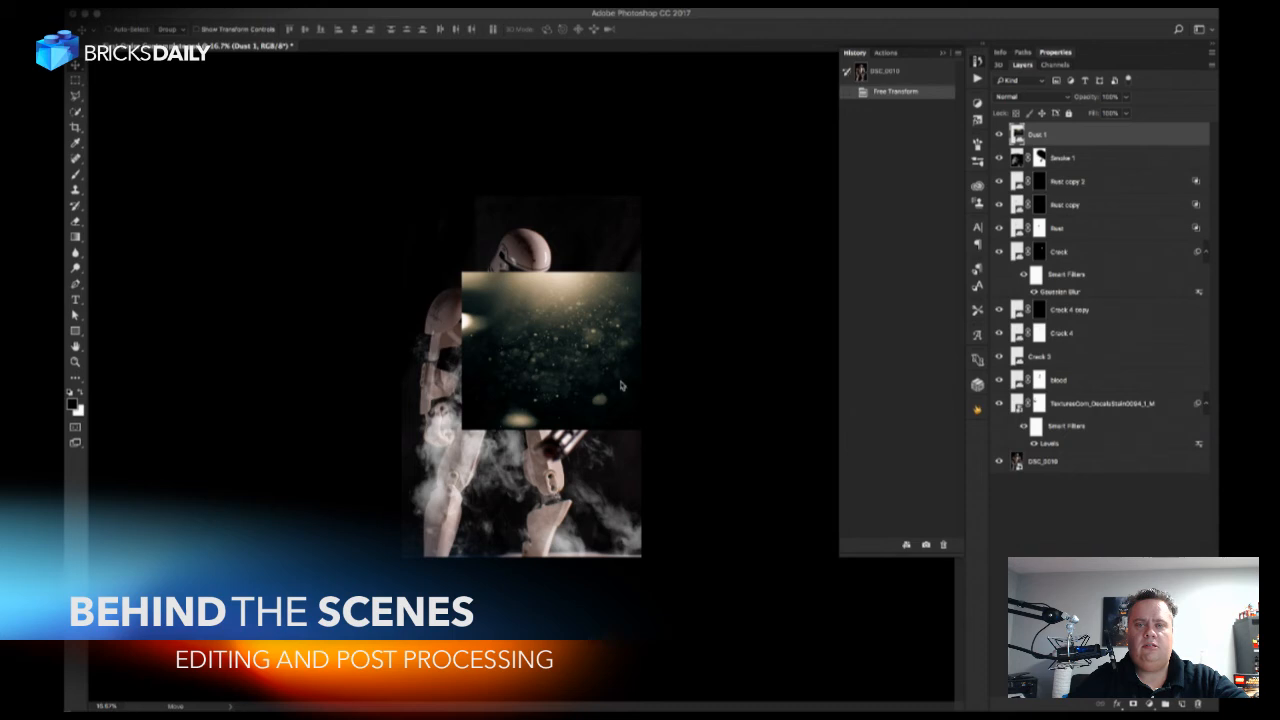
key("super+t")
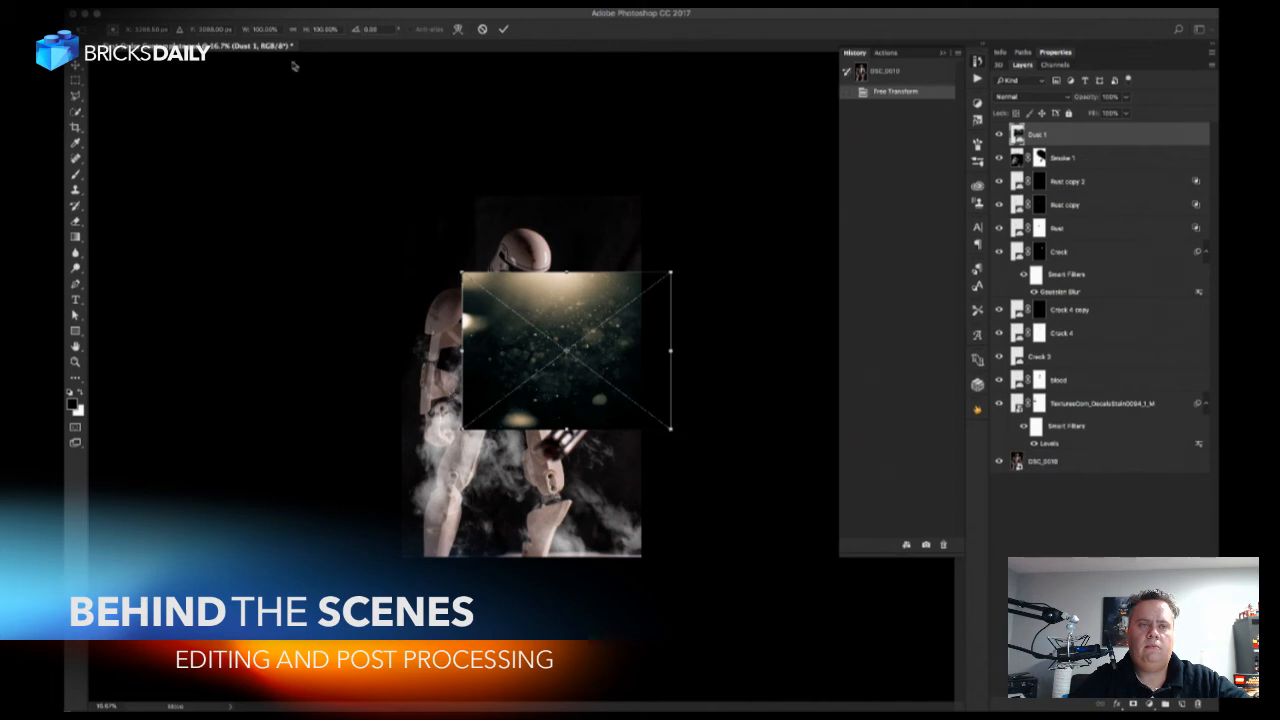
left_click_drag(305, 29, 381, 33)
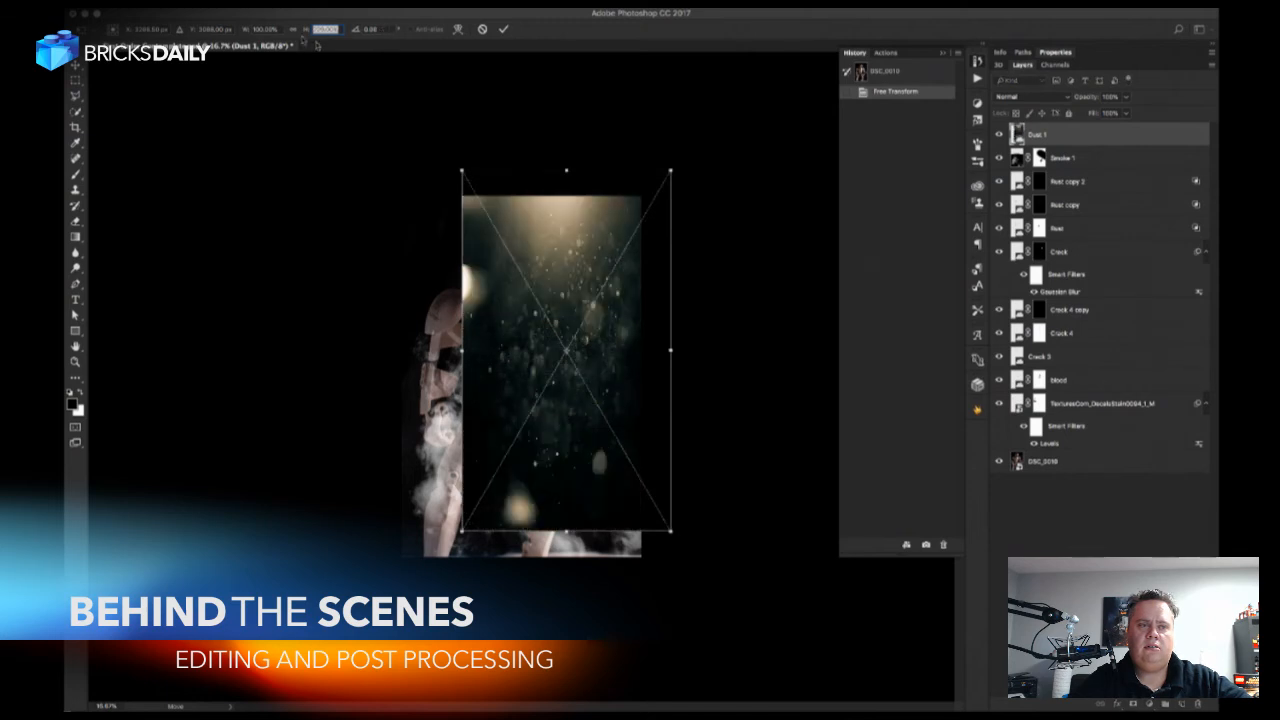
left_click_drag(248, 33, 298, 35)
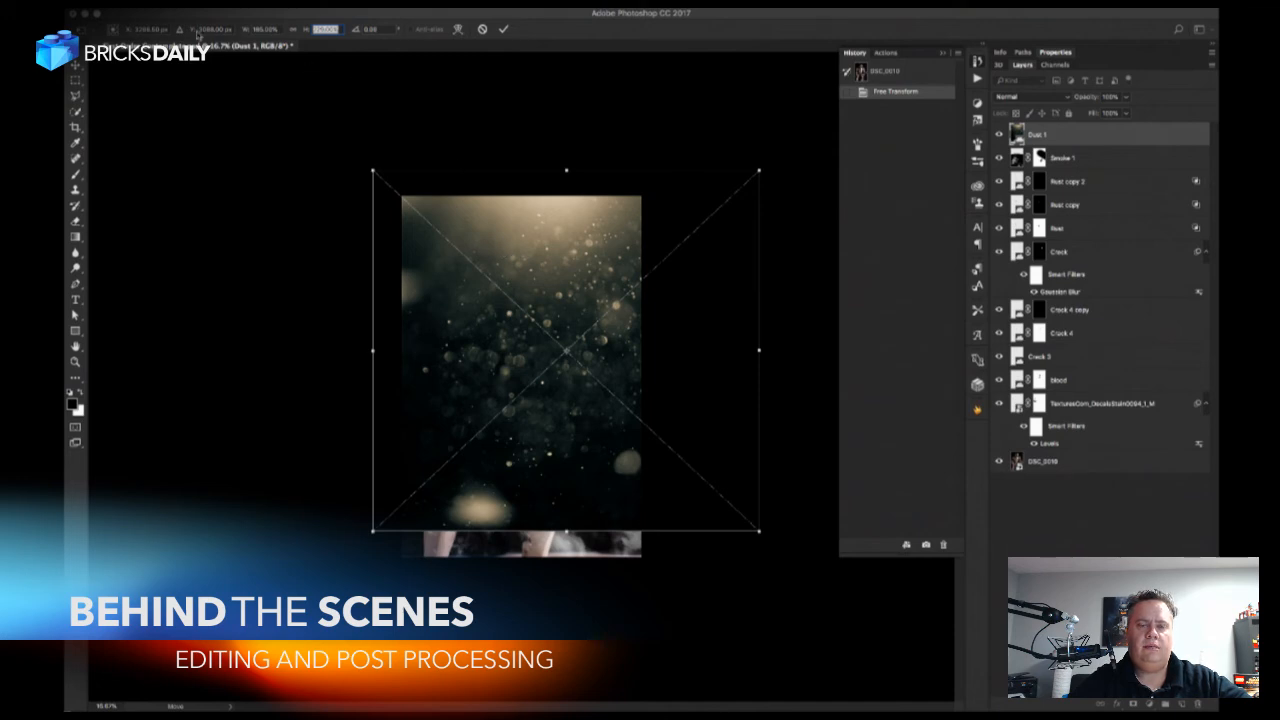
left_click_drag(188, 31, 235, 38)
left_click_drag(130, 34, 108, 34)
left_click(310, 36)
left_click_drag(310, 36, 377, 100)
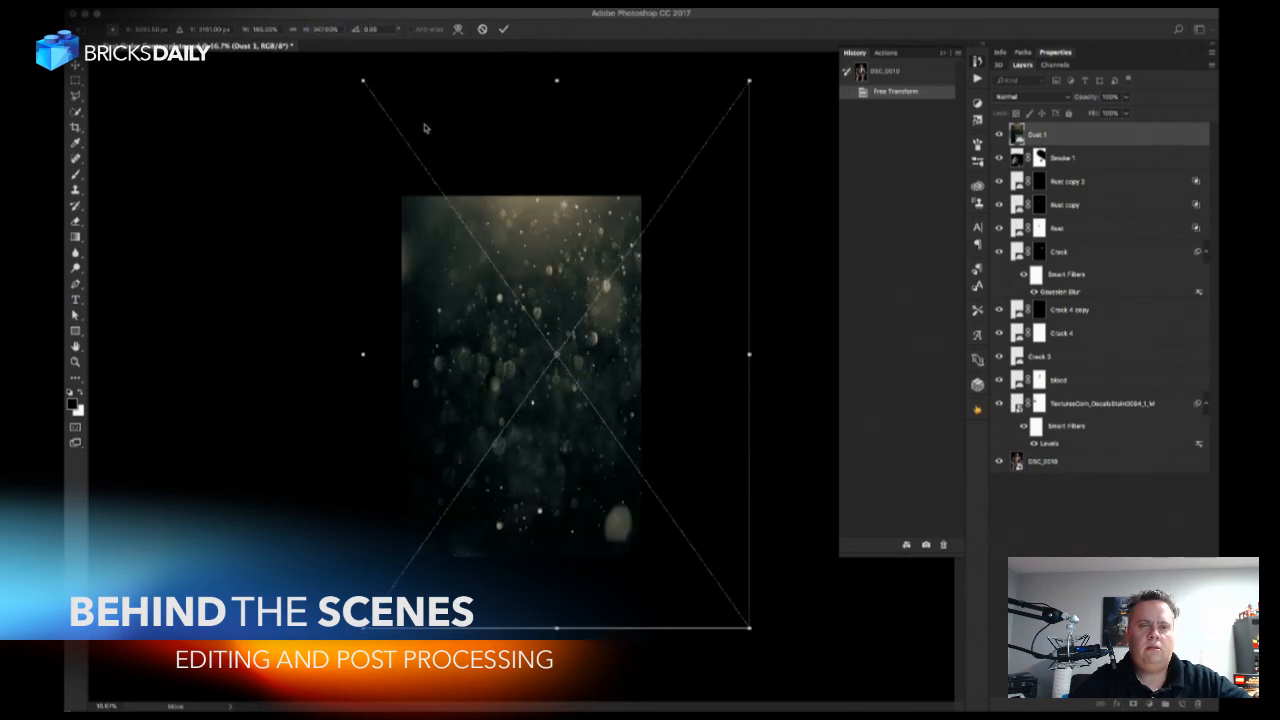
left_click(503, 28)
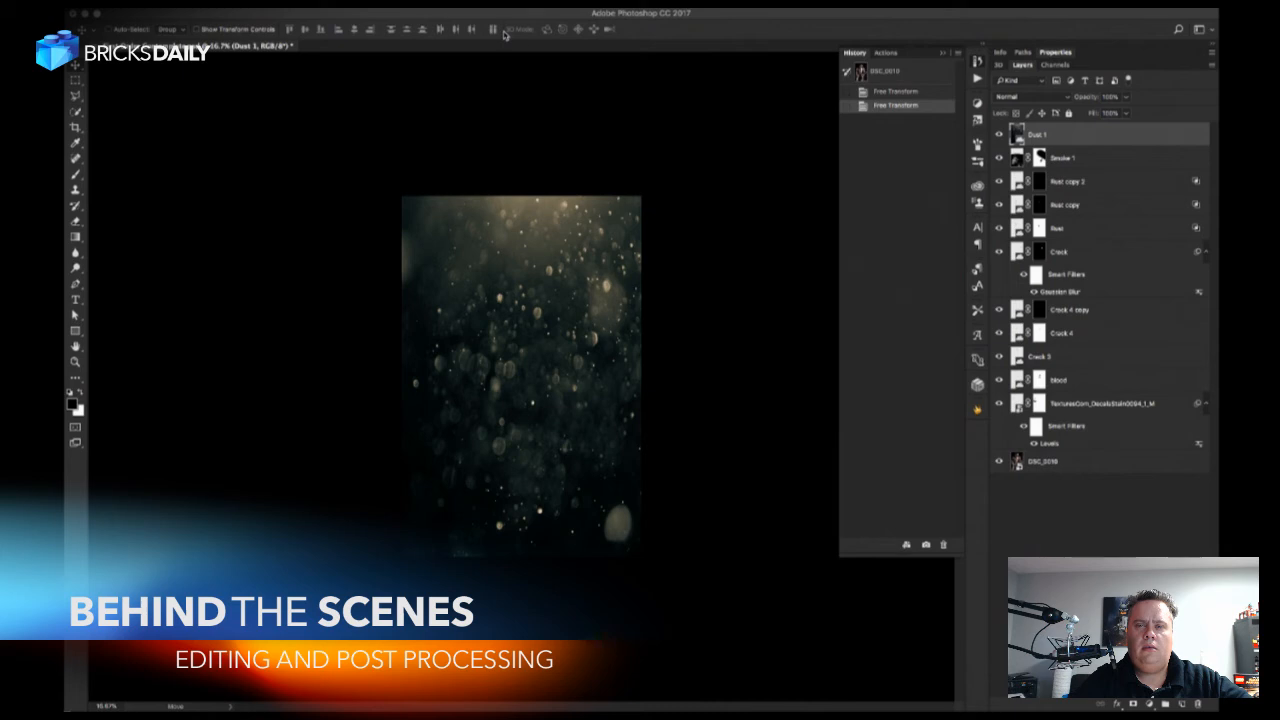
Try Multiply on the Dust 1 layer, settle on Screen blending, and lower the layer's fill opacity.
left_click(1035, 97)
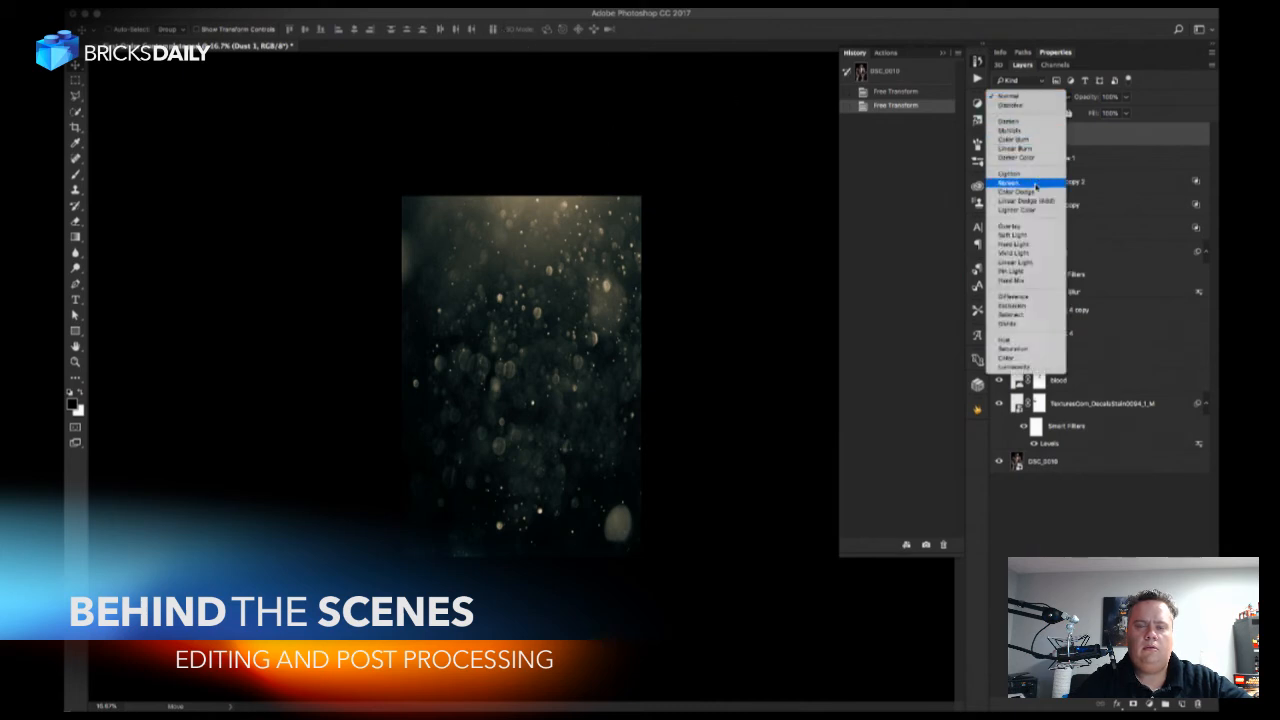
left_click(1030, 131)
left_click(1040, 97)
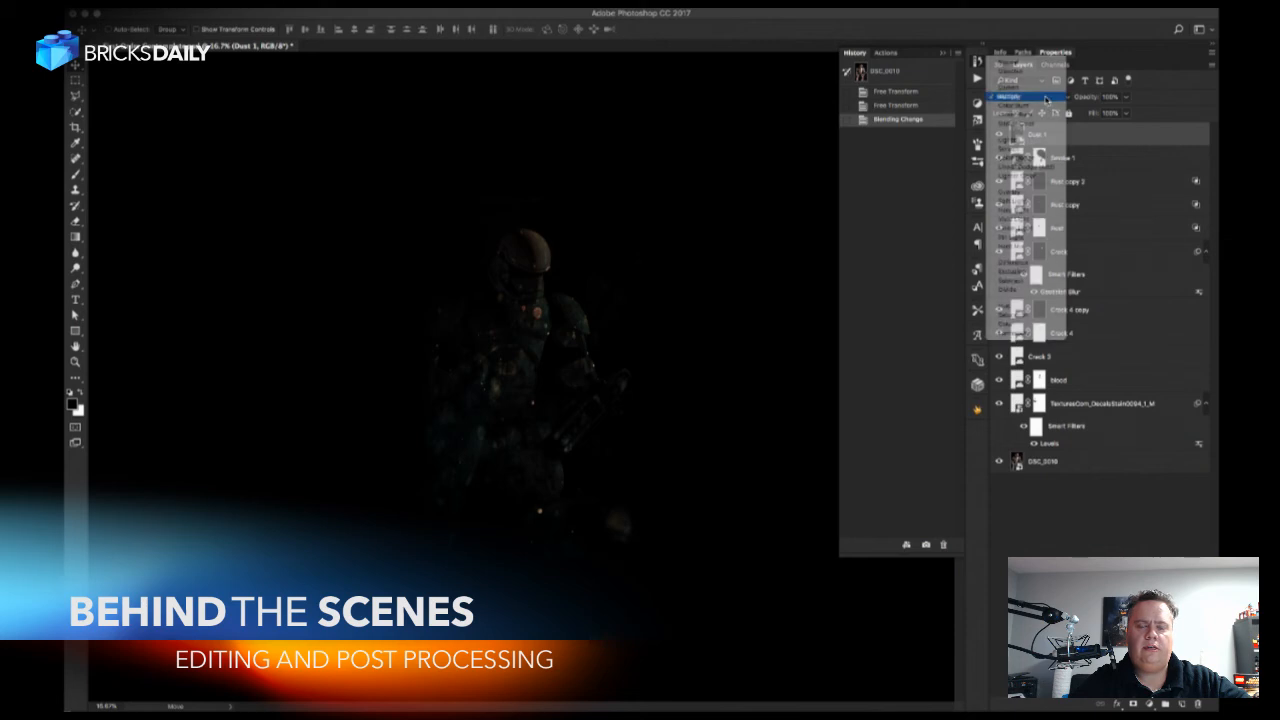
left_click(1034, 148)
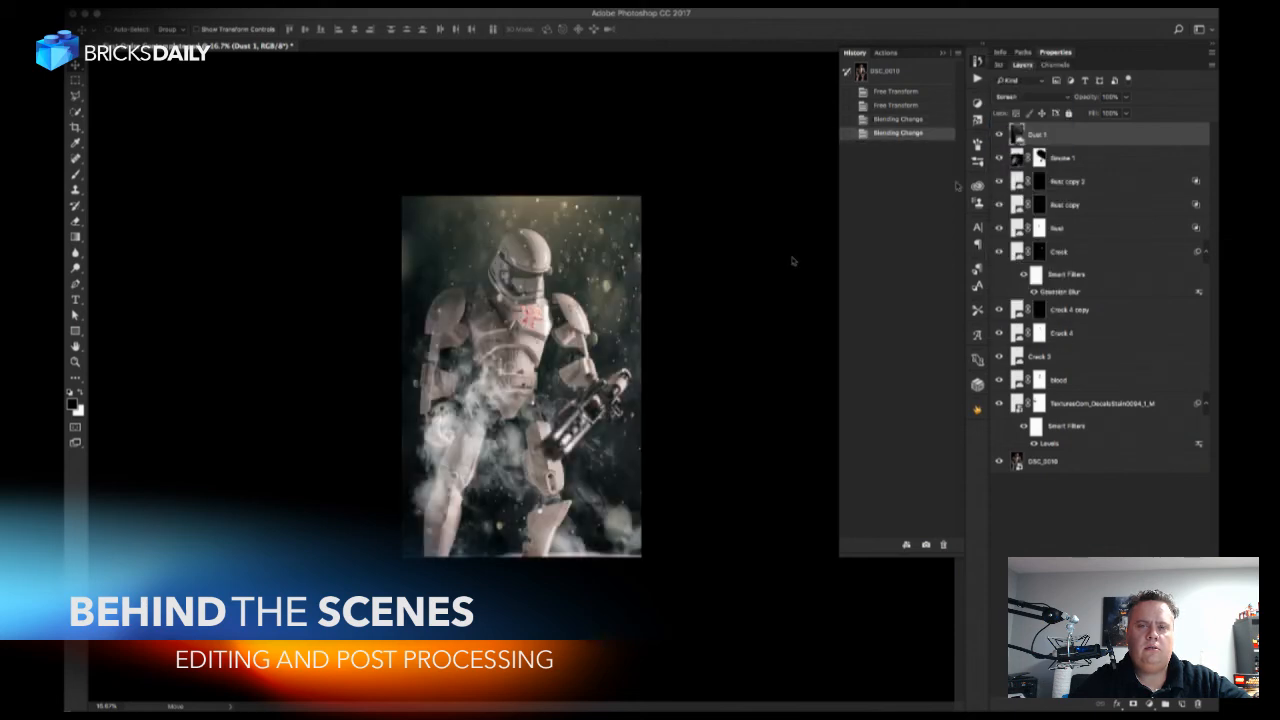
left_click_drag(1091, 115, 1038, 122)
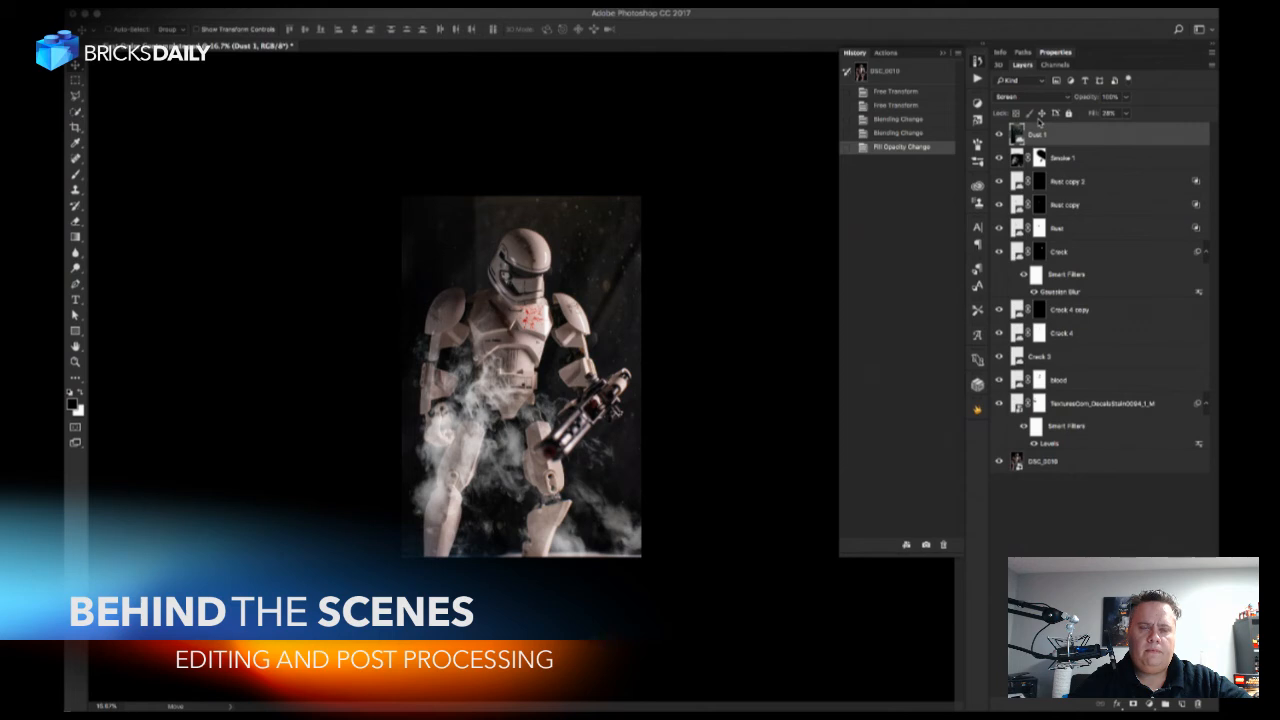
Apply Levels to the Dust 1 layer with the black input at 90, midtones at 1.00 and white input at 255.
key("z")
key("ctrl+l")
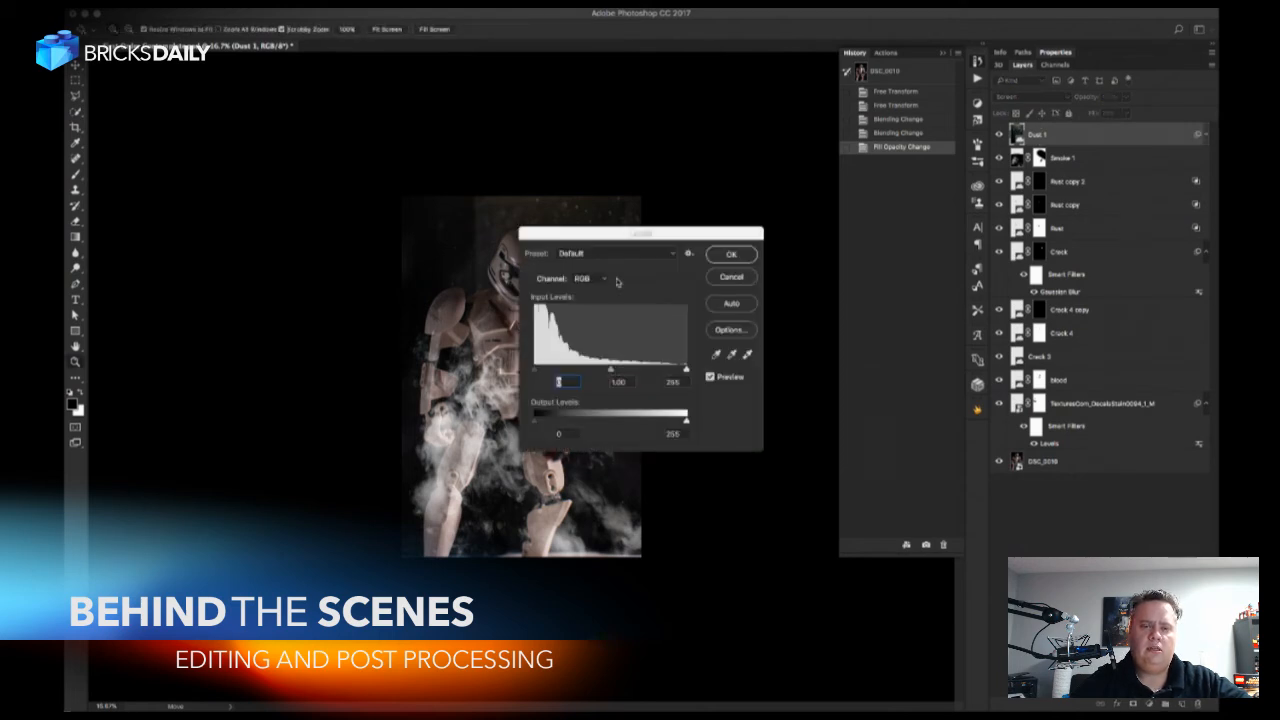
left_click_drag(618, 232, 812, 221)
left_click_drag(882, 356, 826, 359)
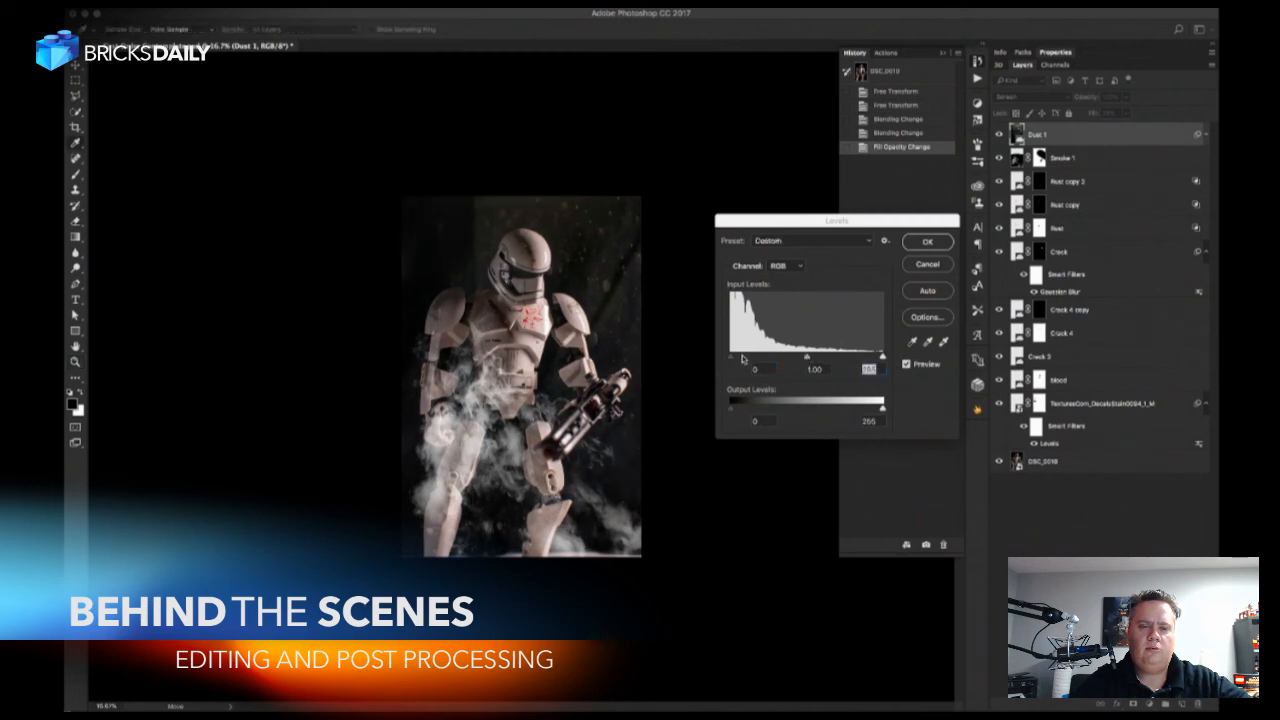
left_click_drag(731, 357, 784, 361)
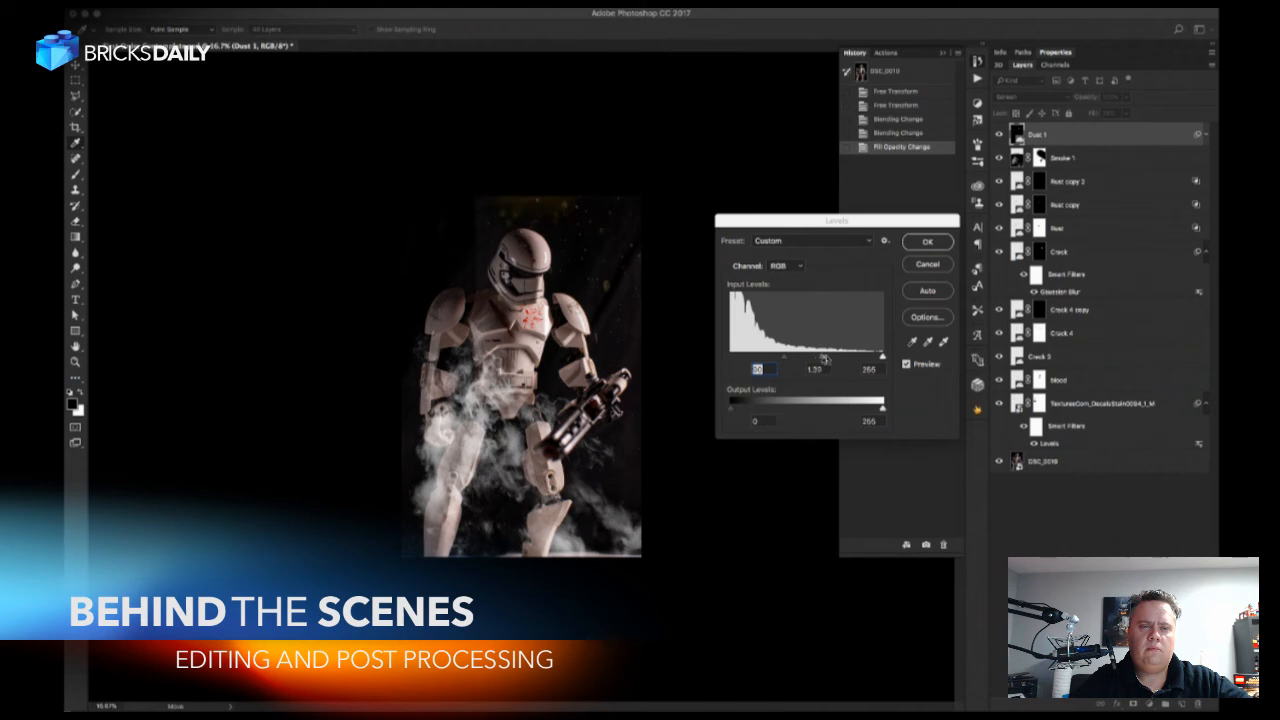
left_click(830, 358)
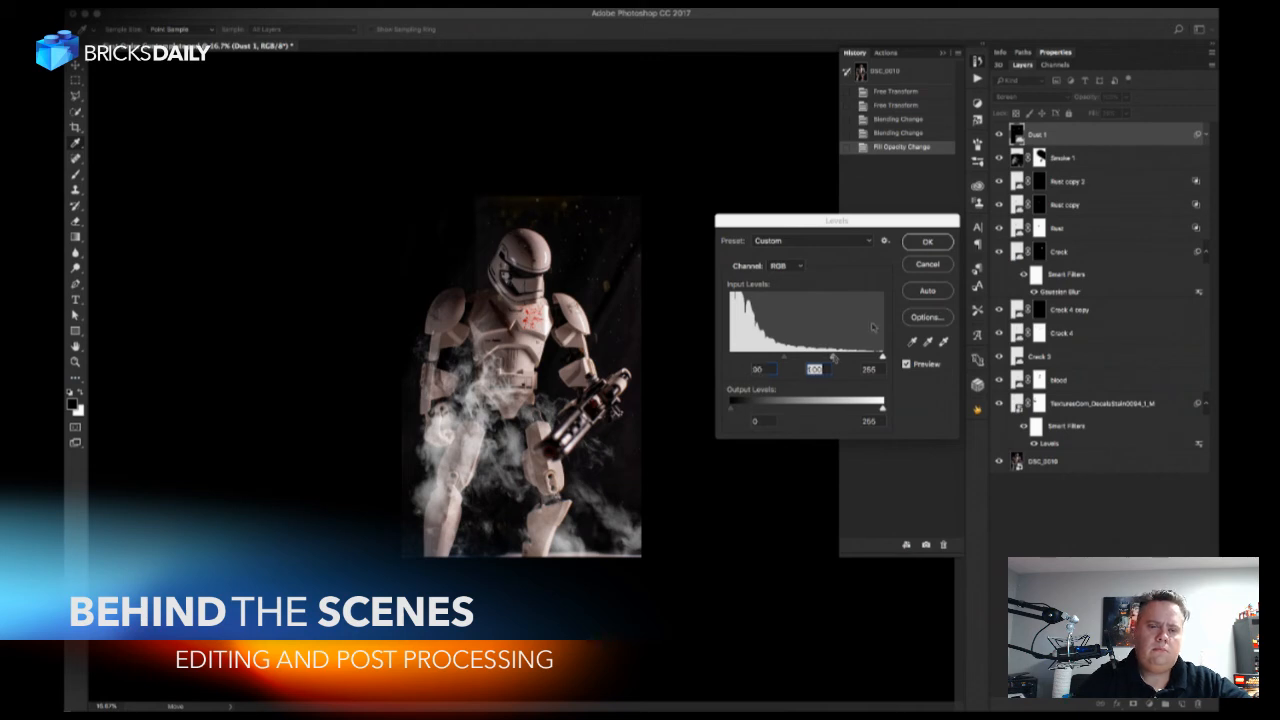
left_click(927, 242)
key("super+equal")
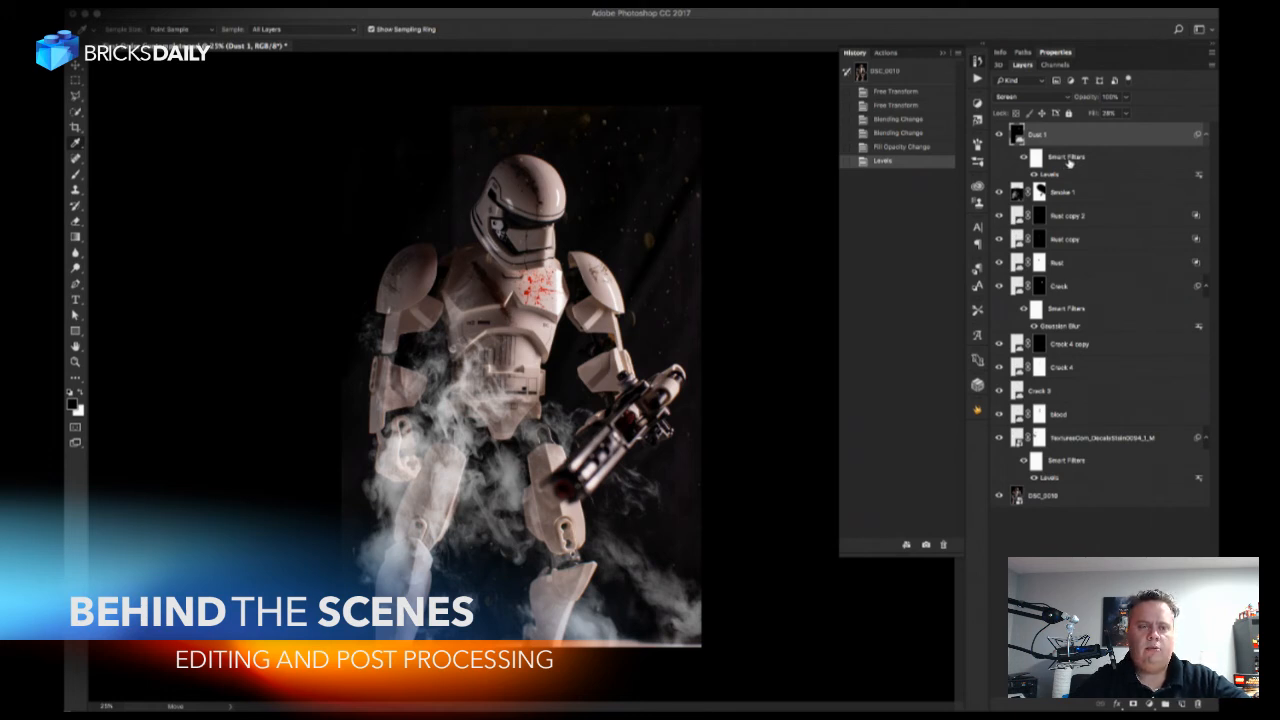
Switch to the web browser and search StockUnlimited for "stars".
key("super+Tab")
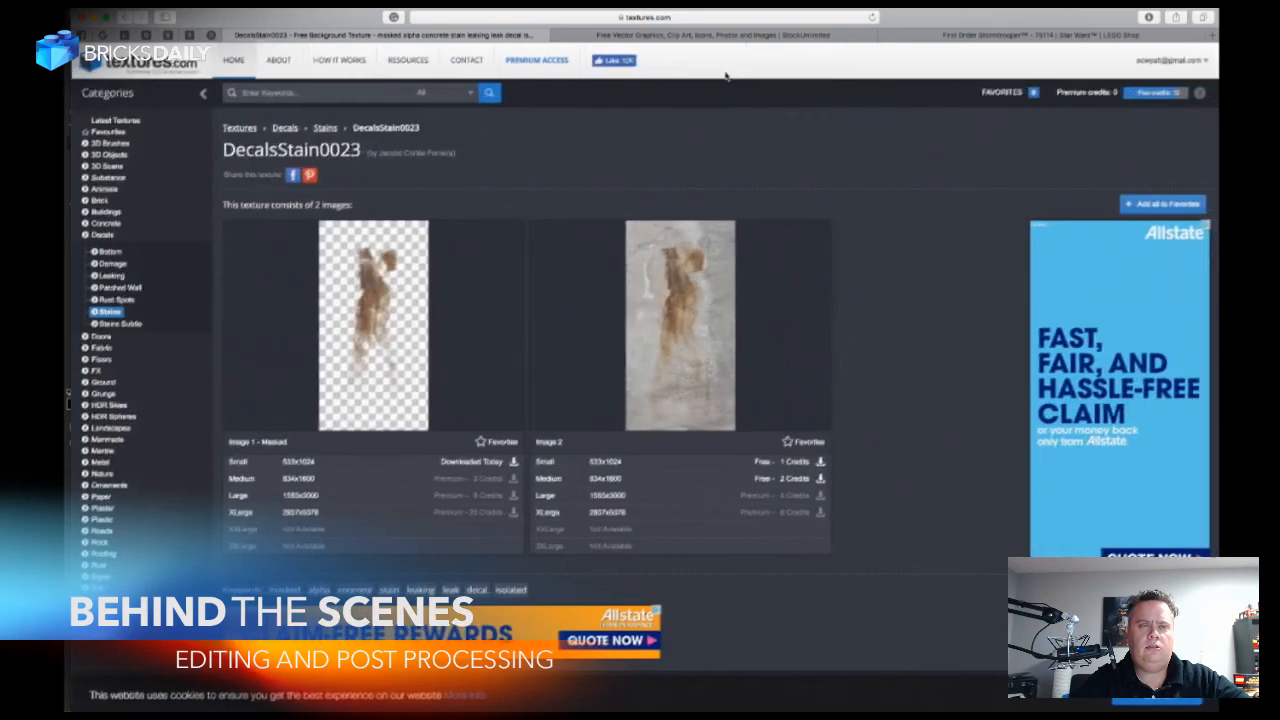
left_click(735, 38)
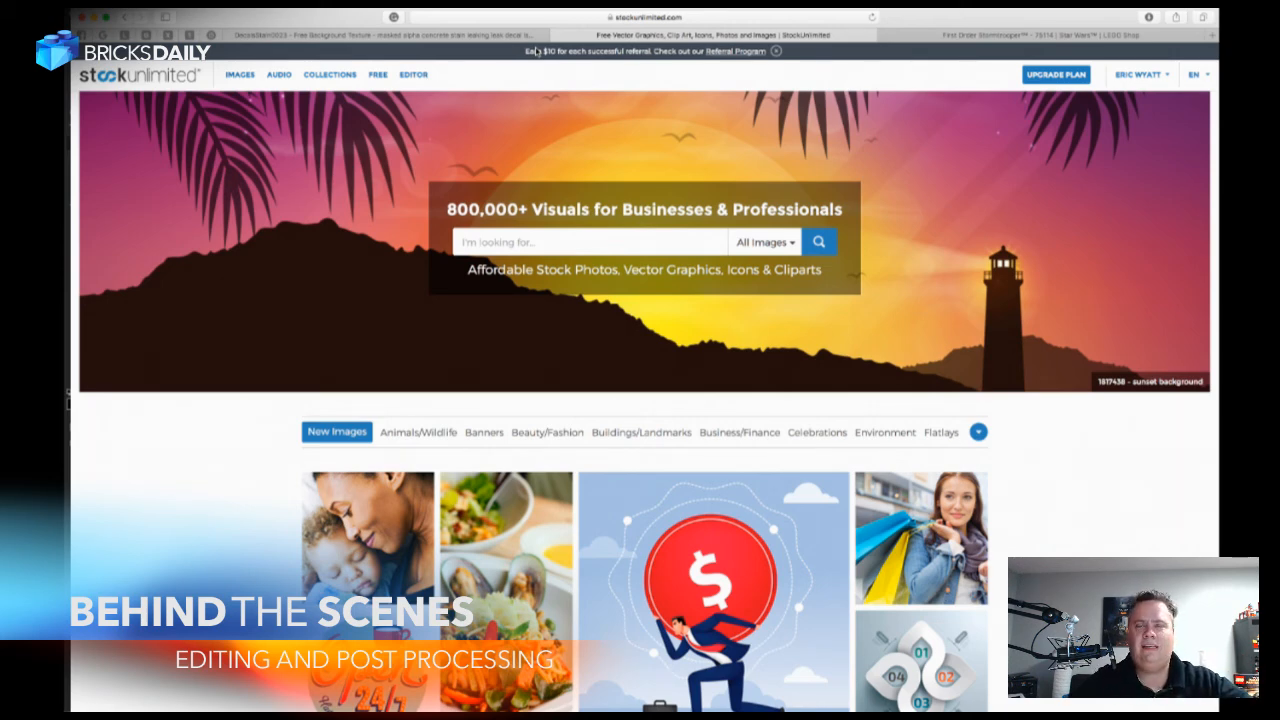
left_click(541, 243)
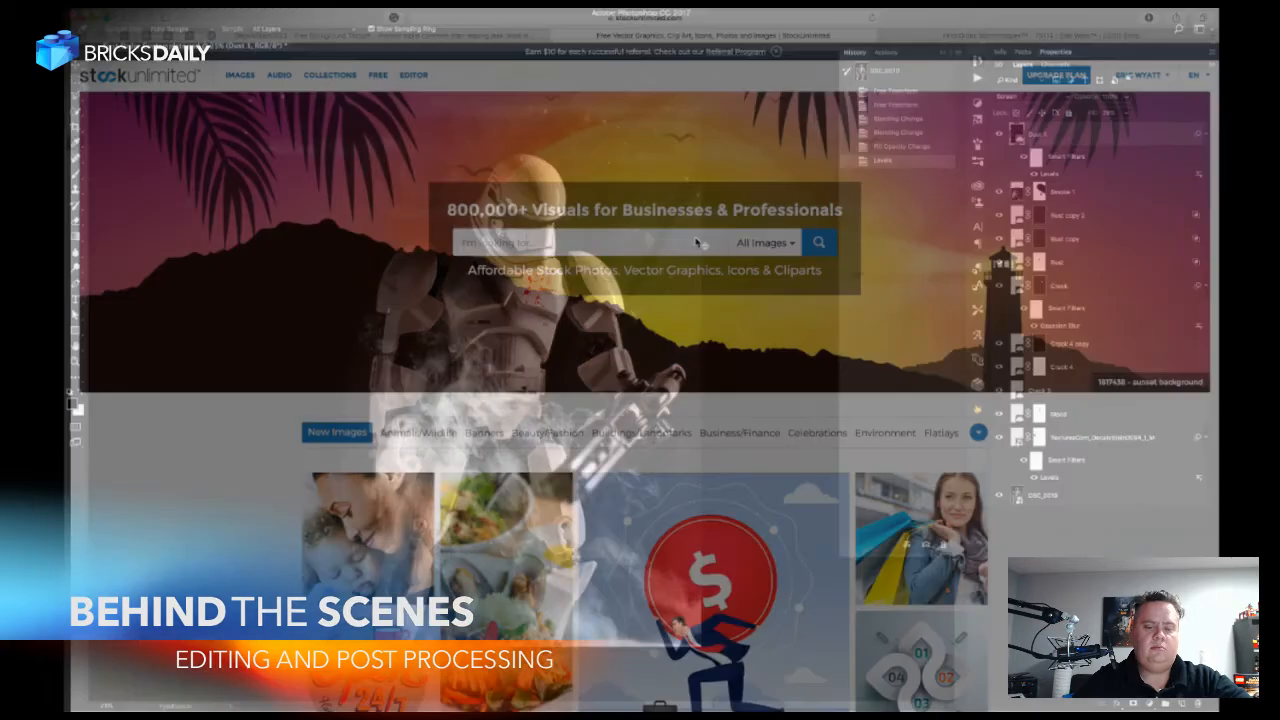
type("stars")
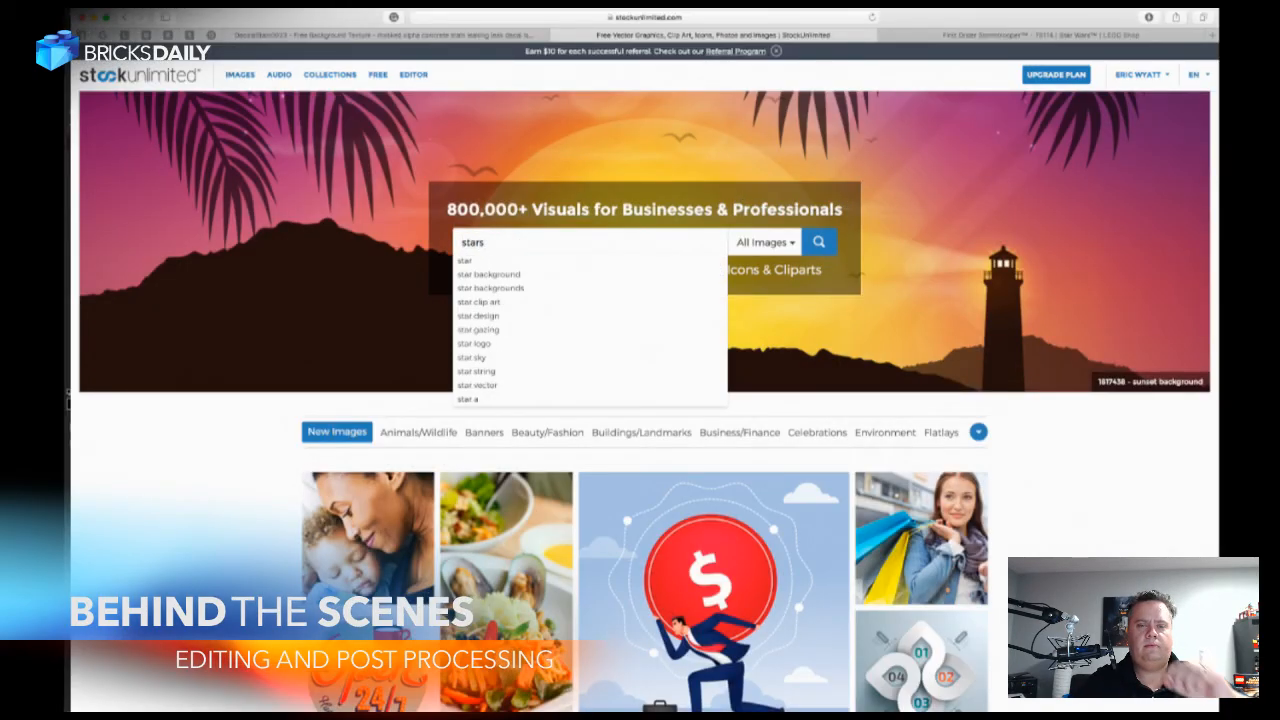
key("Return")
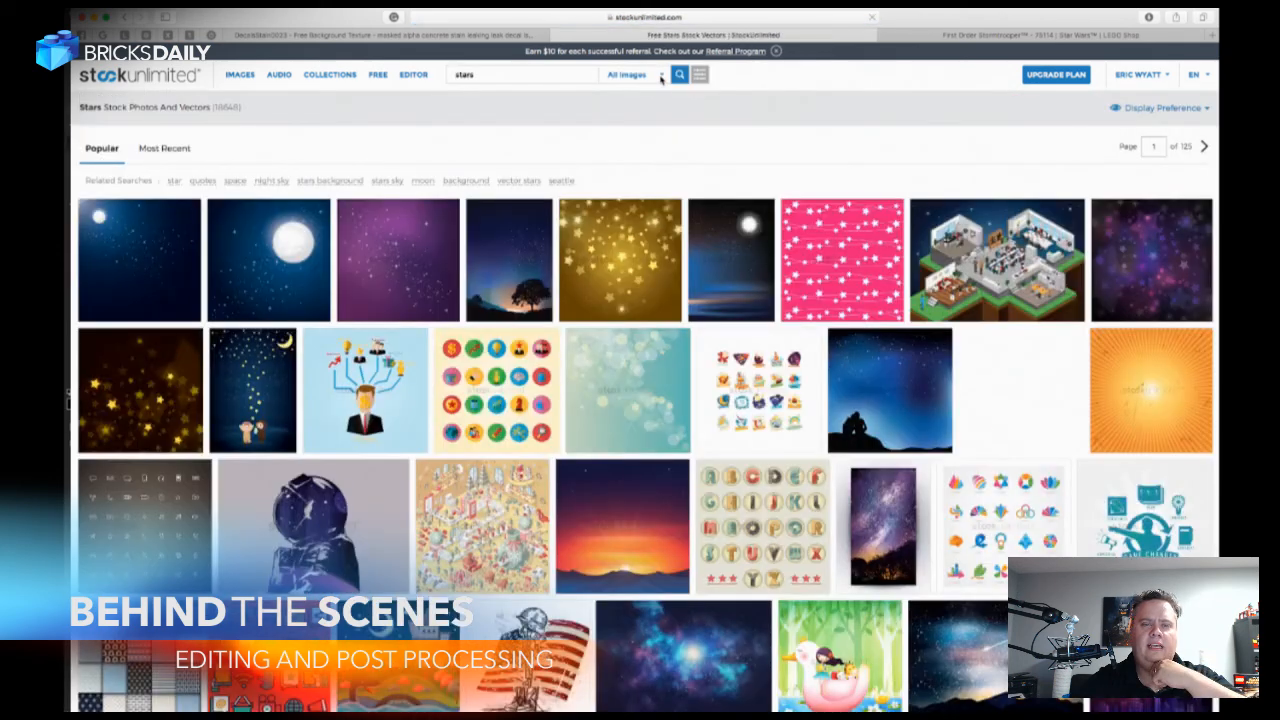
Restrict the StockUnlimited stars search to photos and rerun it.
left_click(660, 76)
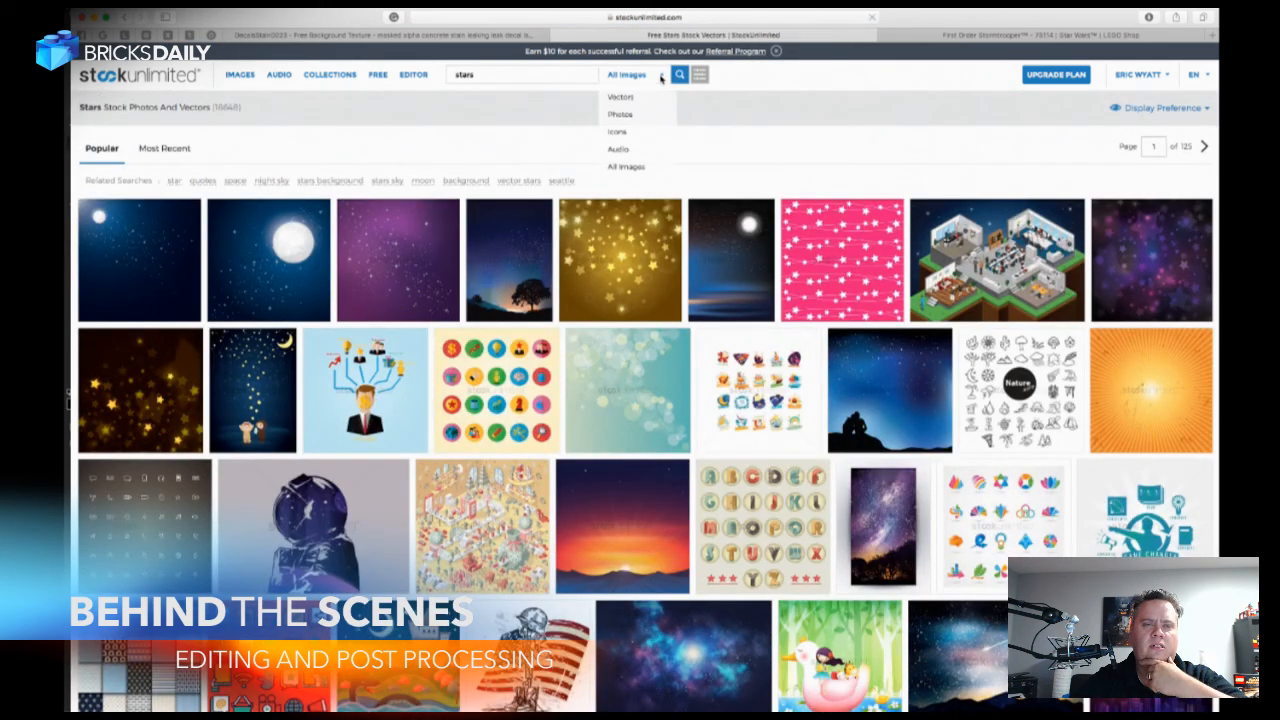
left_click(622, 115)
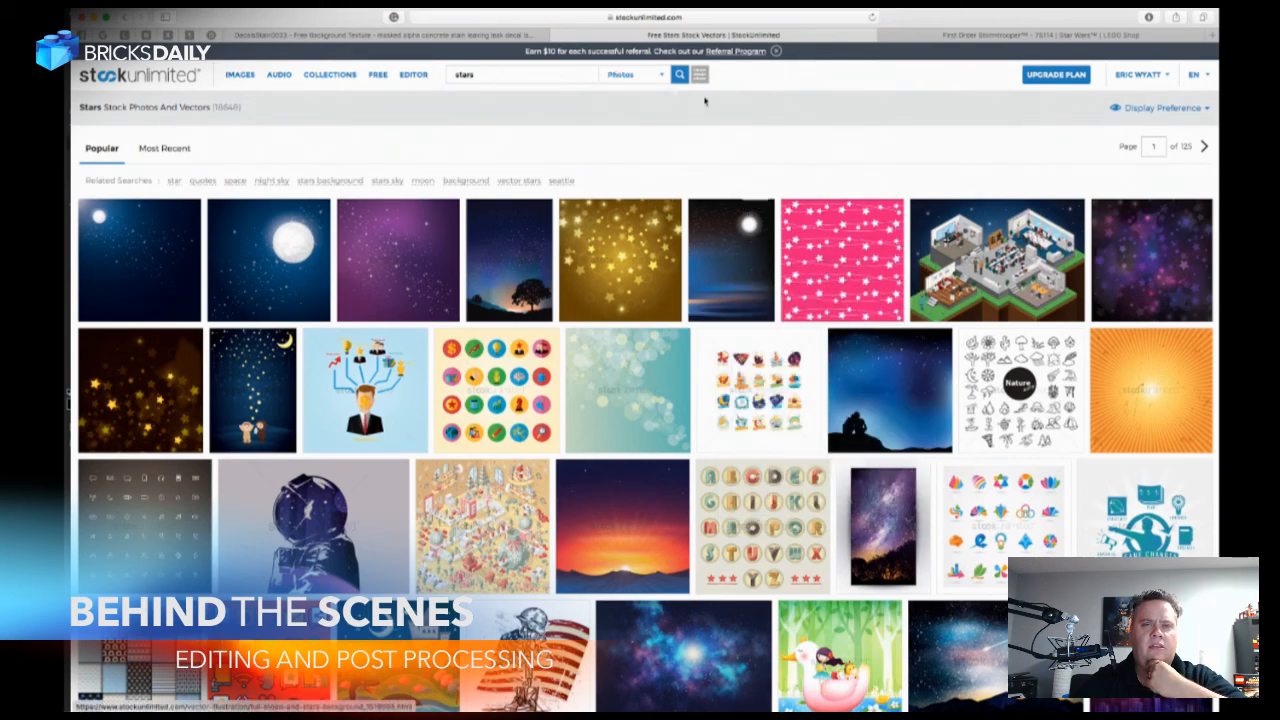
left_click(679, 78)
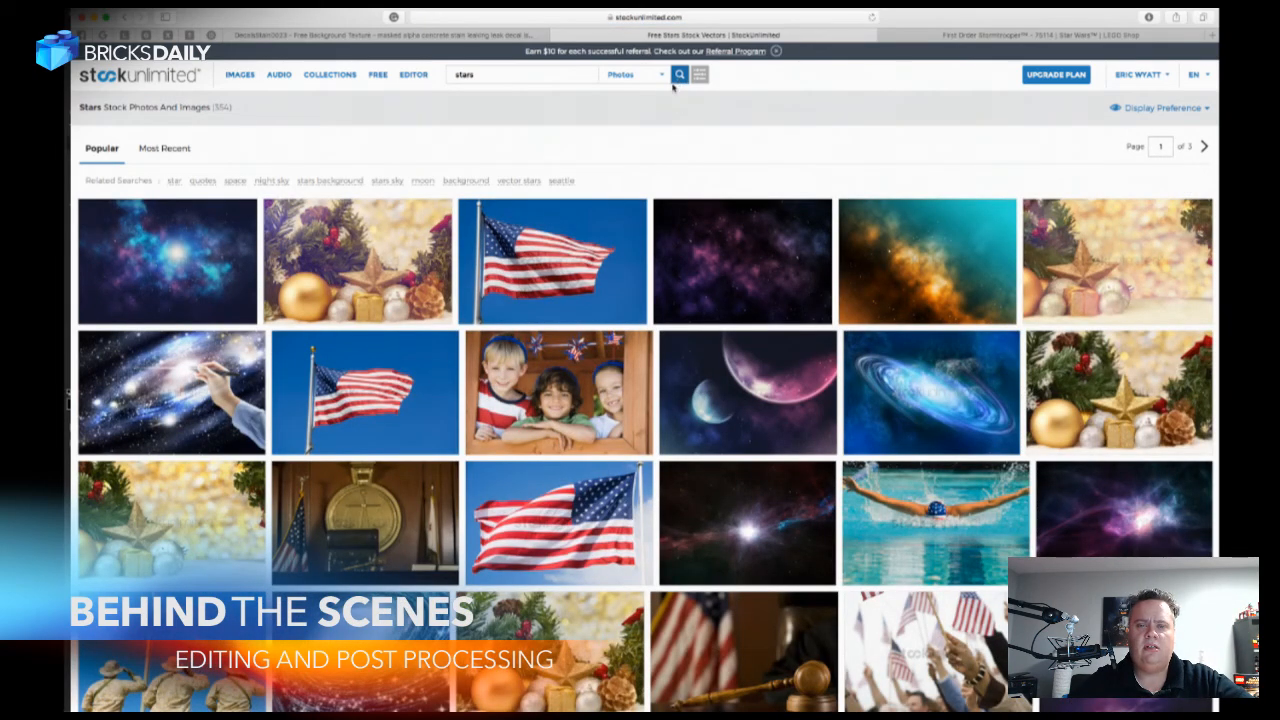
Open the orange and teal Galaxy background design photo, download it, view the downloaded JPG, and close its preview.
mouse_move(951, 291)
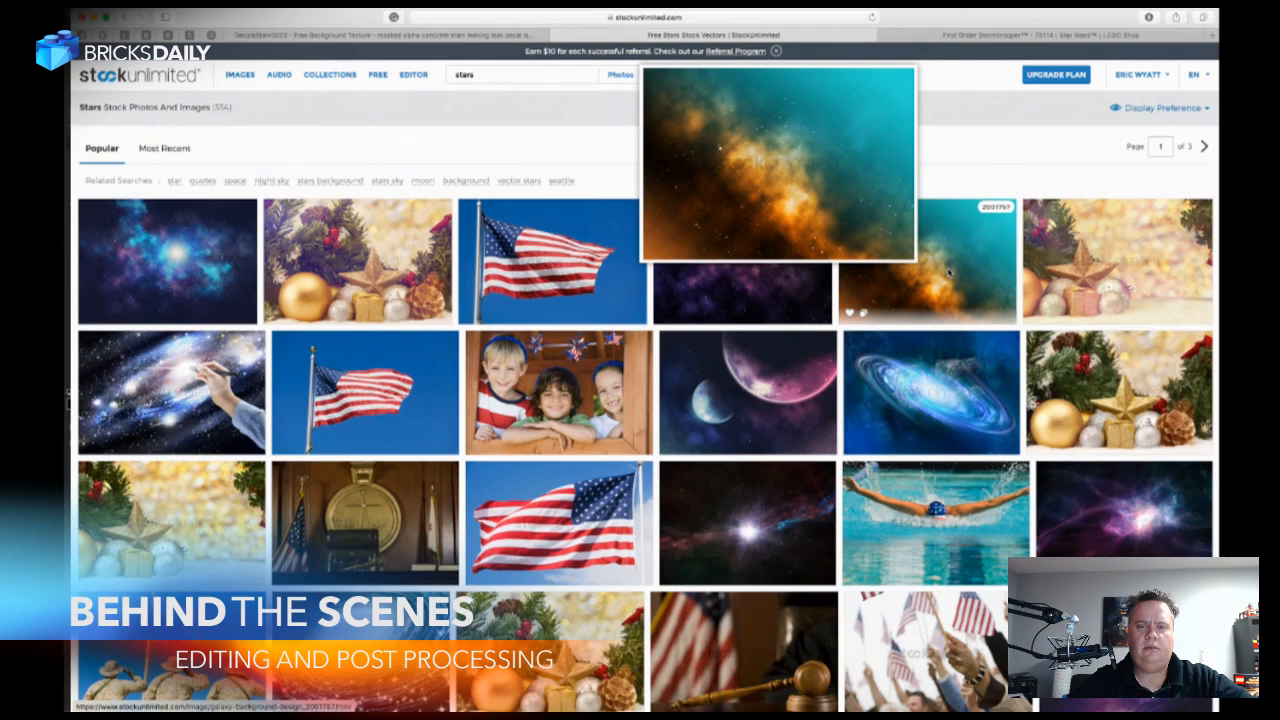
left_click(948, 272)
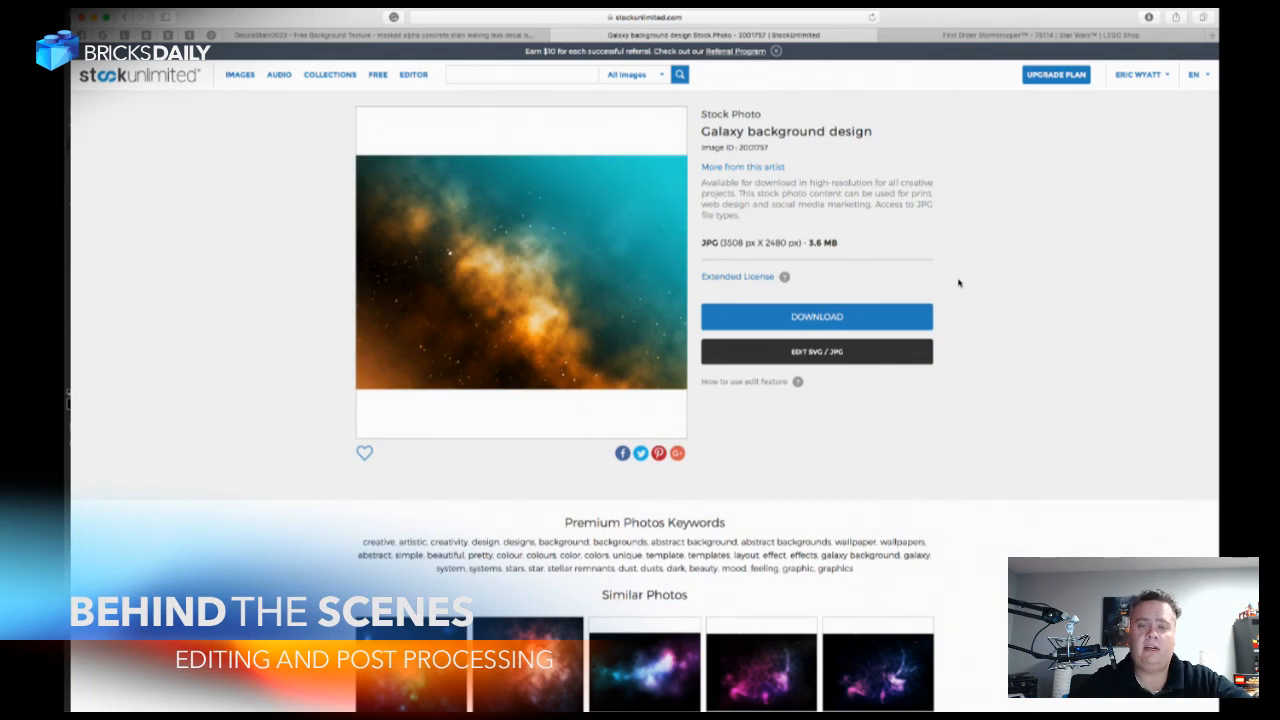
left_click(844, 312)
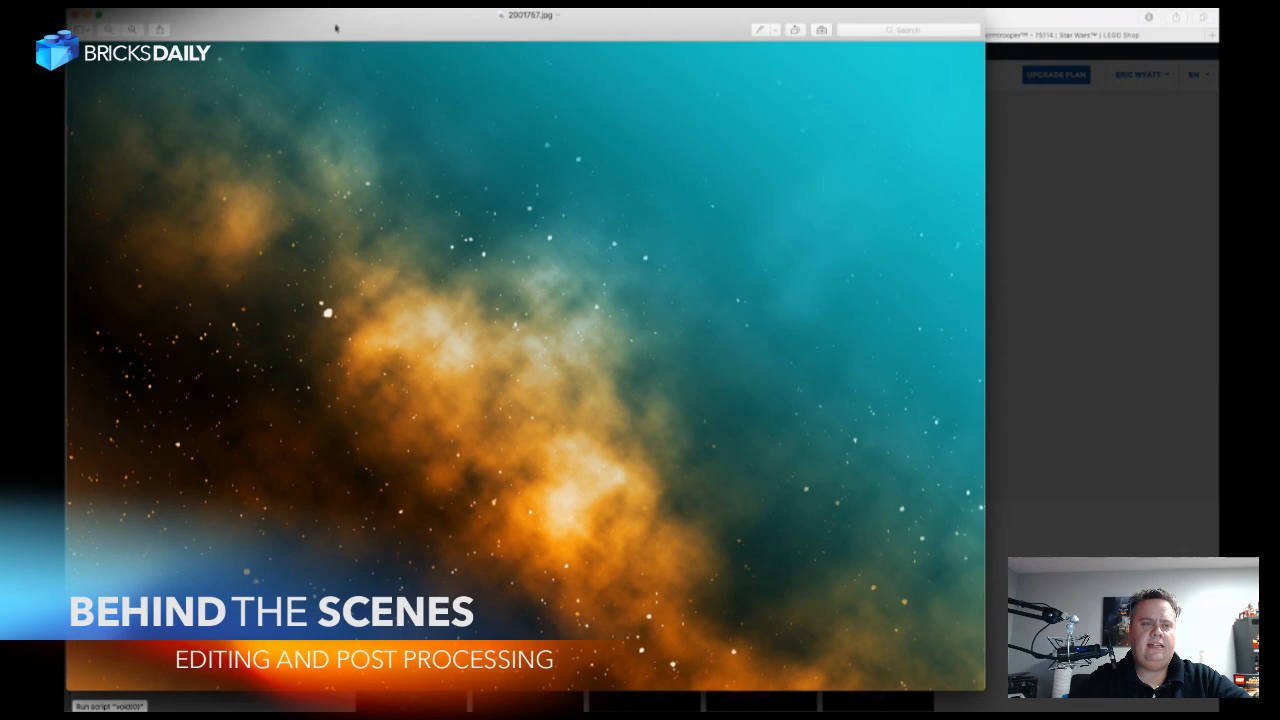
left_click_drag(335, 28, 445, 15)
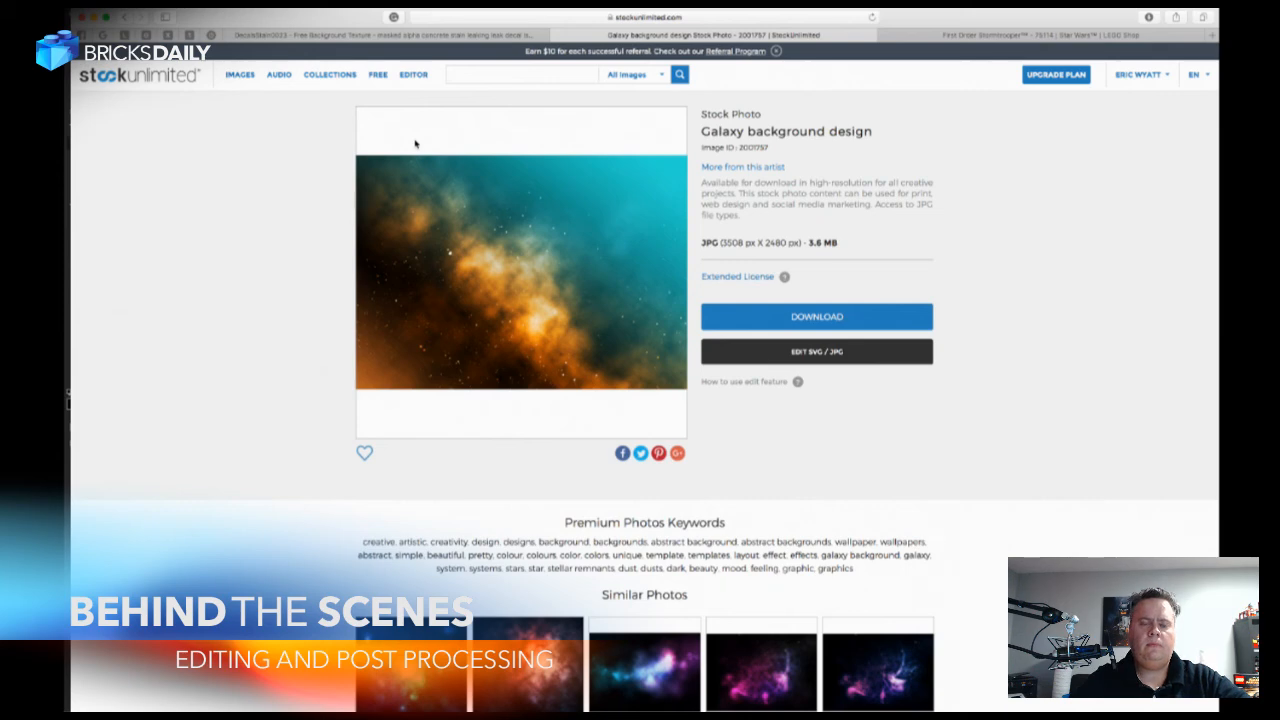
Switch to Photoshop and place the downloaded galaxy image 2001757.jpg as a linked smart object directly above the DSC_0010 layer.
key("super+Tab")
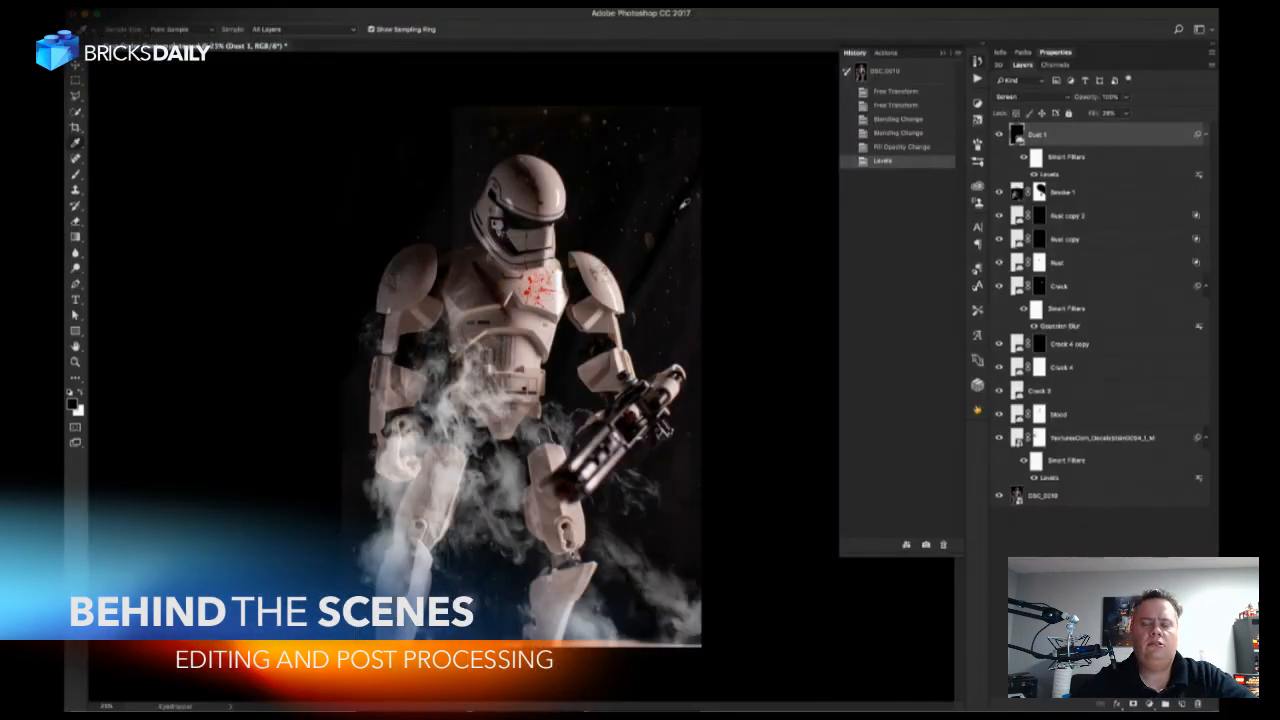
left_click(1105, 498)
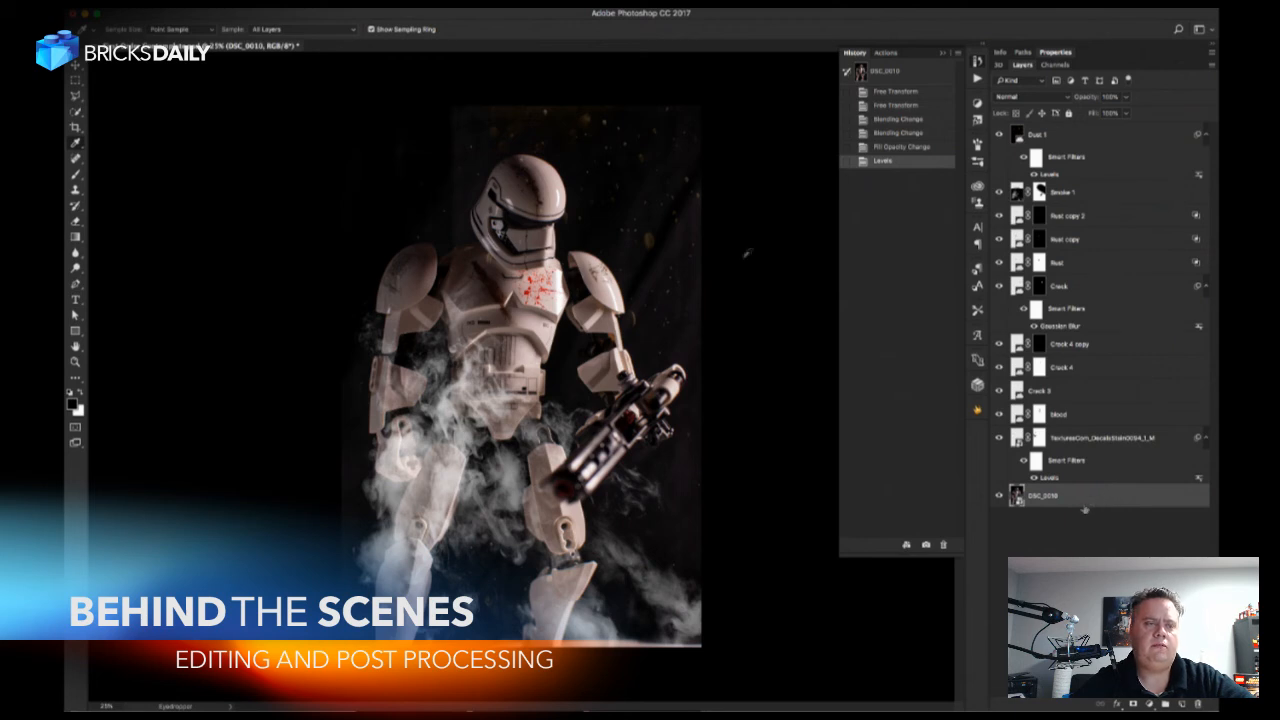
left_click(178, 4)
mouse_move(226, 271)
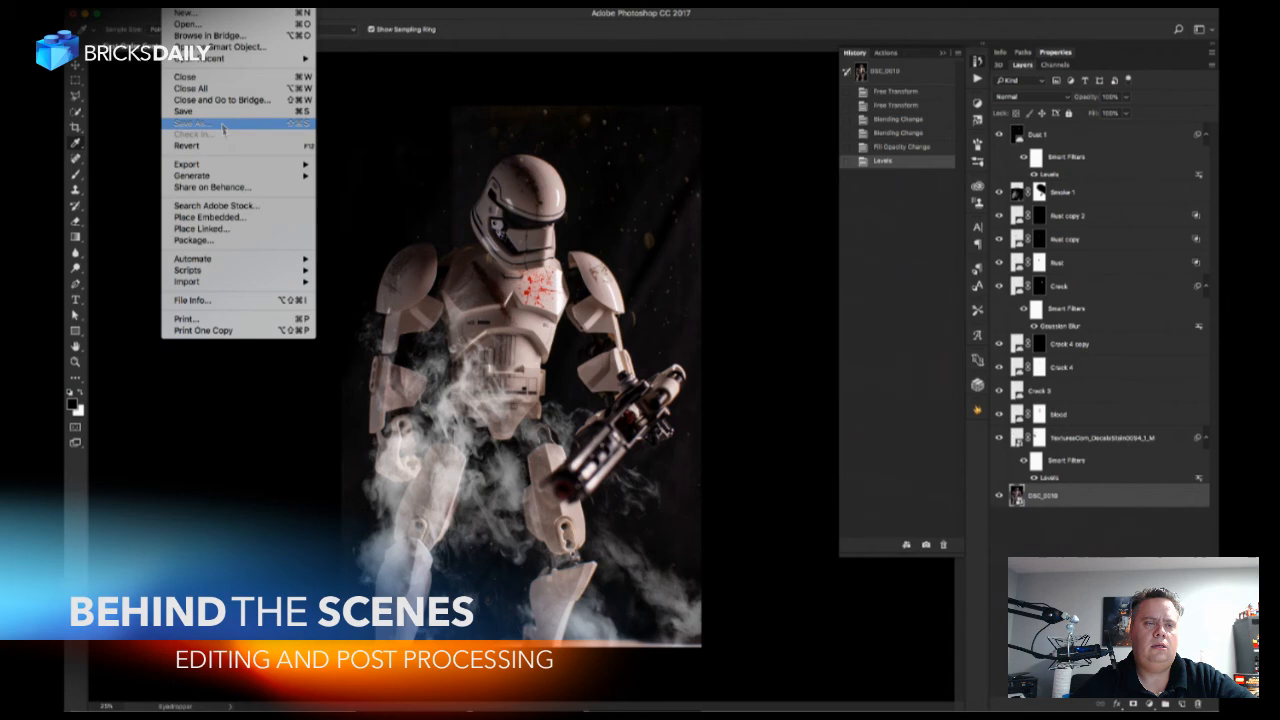
mouse_move(228, 180)
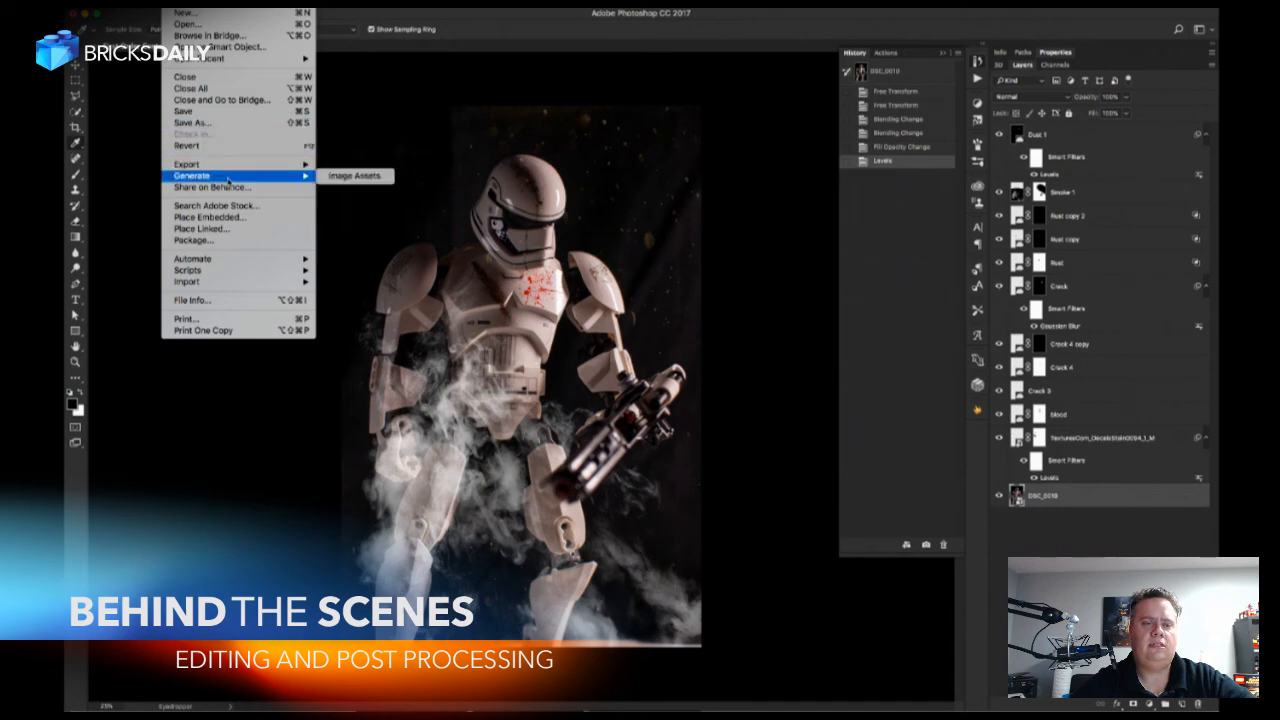
left_click(205, 228)
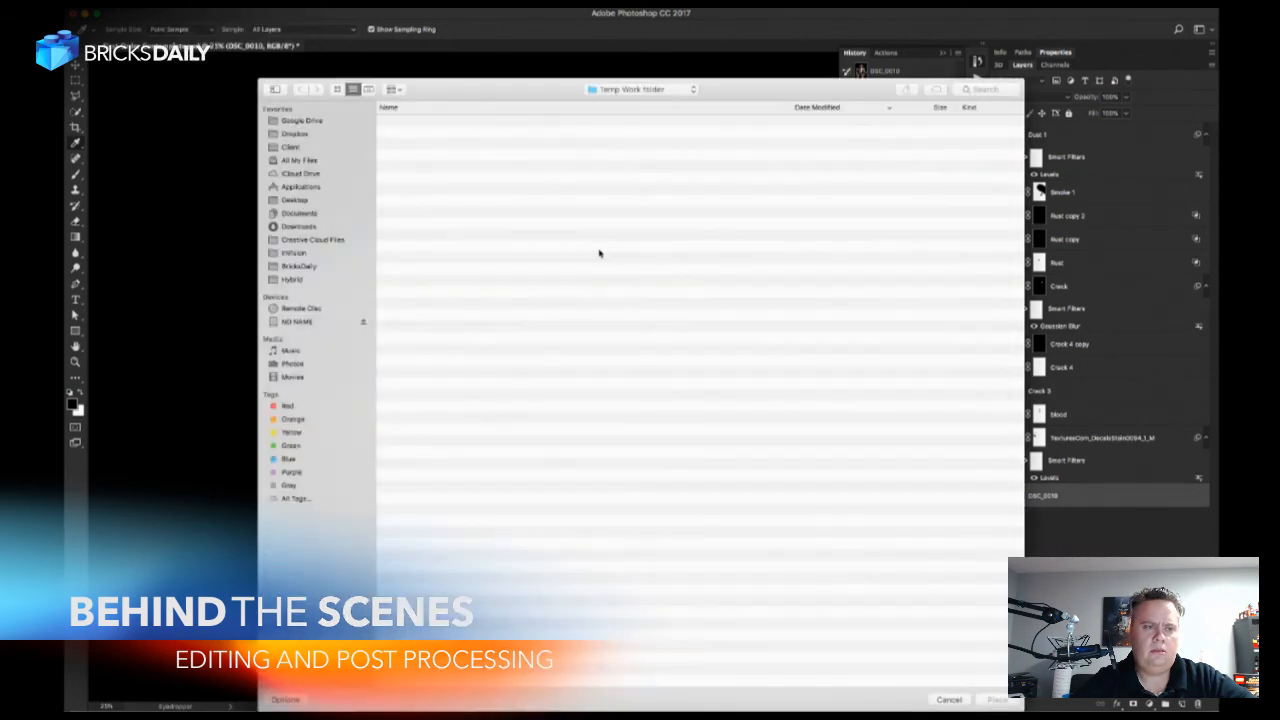
left_click(298, 227)
left_click(437, 121)
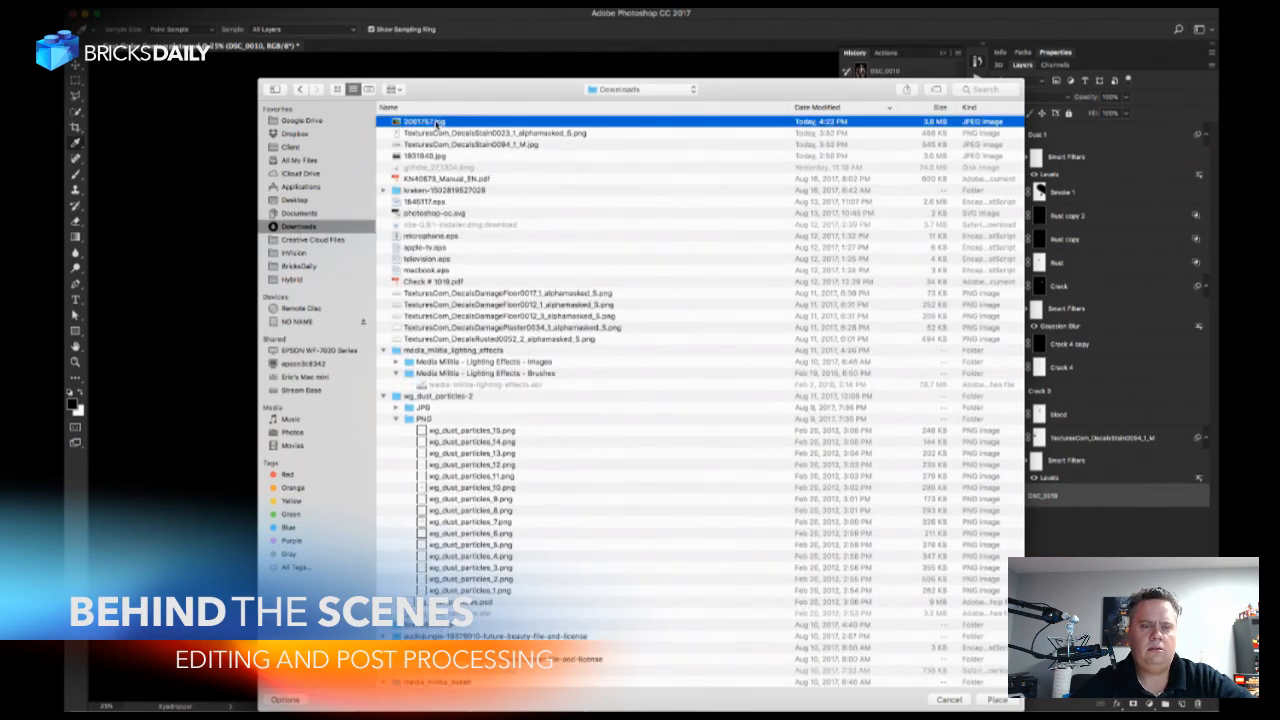
double_click(437, 121)
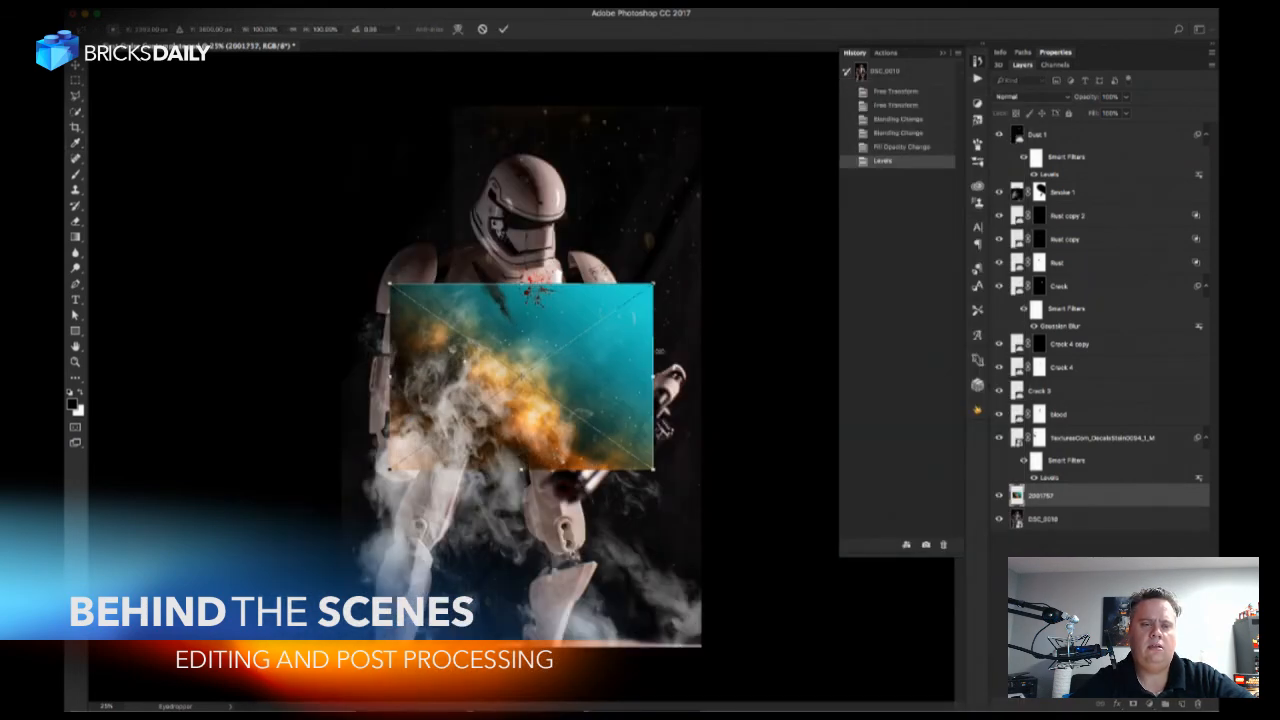
Enlarge the placed galaxy image beyond the canvas width and position it over the upper part of the photo.
left_click_drag(655, 288, 905, 52)
left_click_drag(540, 414, 622, 294)
key("ctrl+minus")
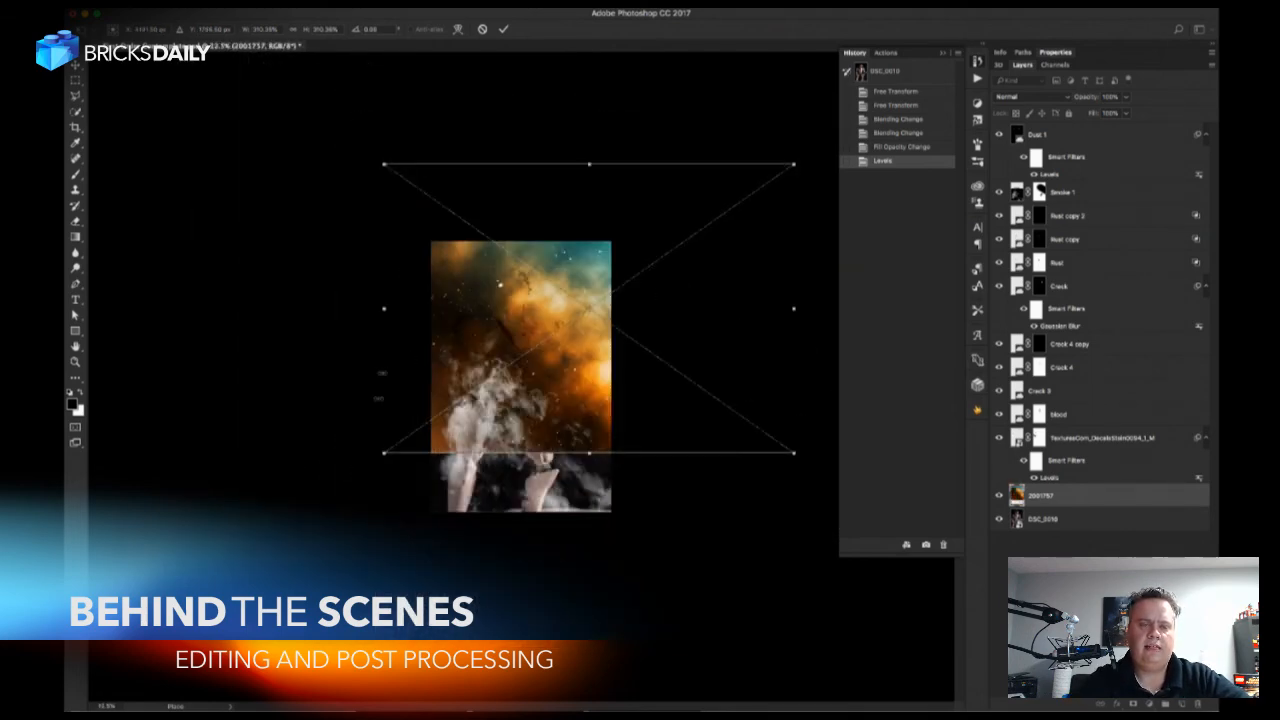
left_click_drag(386, 451, 358, 485)
left_click_drag(437, 429, 475, 410)
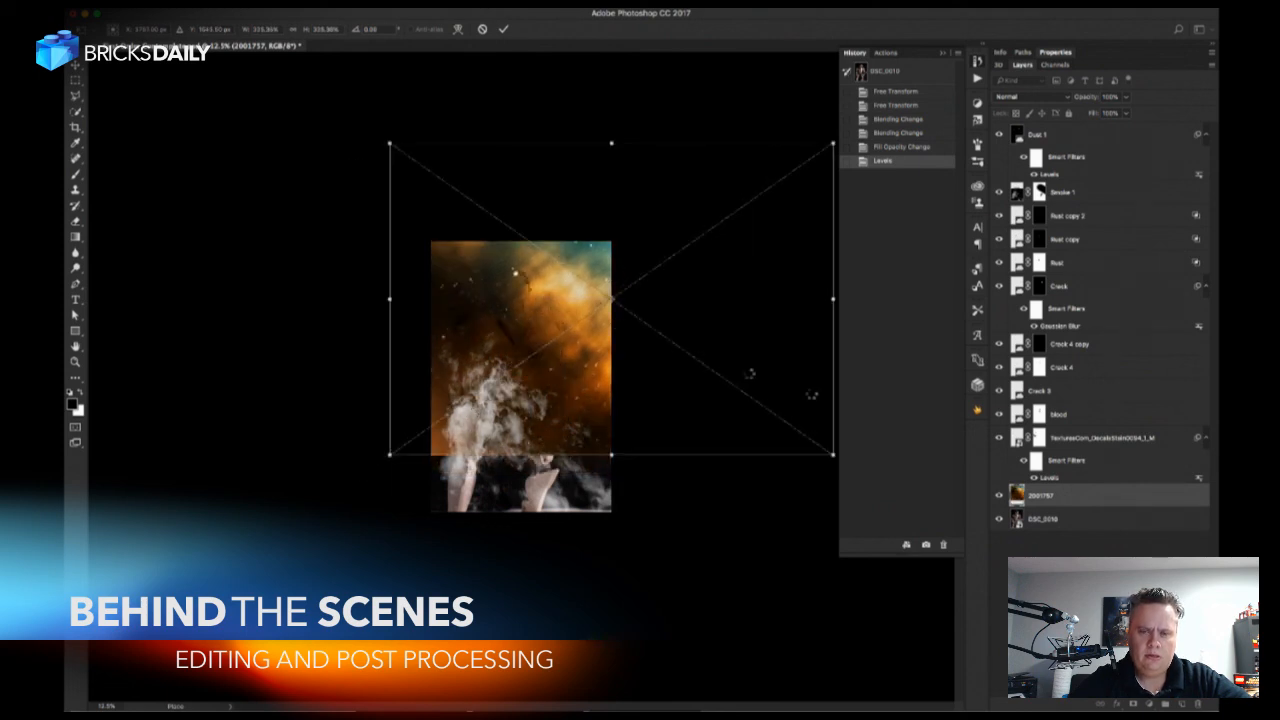
key("Return")
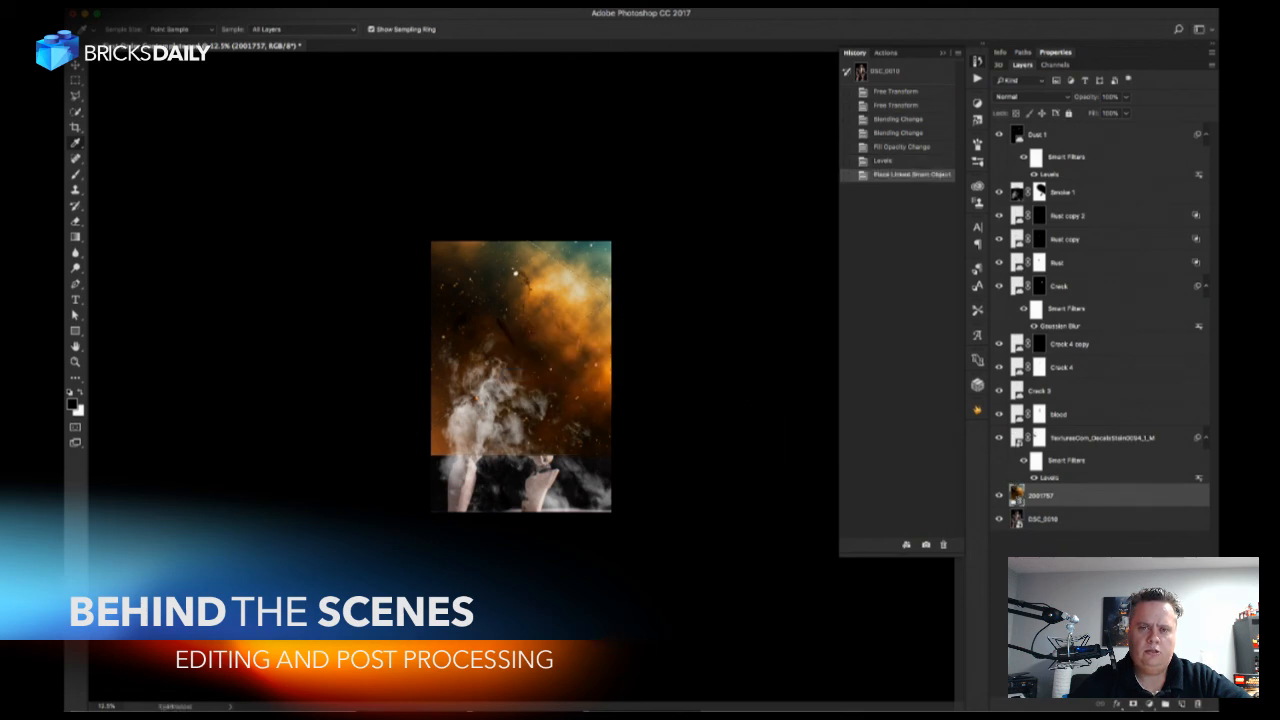
Lower the galaxy layer's fill to 87% and add a layer mask to it.
mouse_move(1094, 119)
left_mouse_down()
mouse_move(1067, 117)
mouse_move(1088, 123)
left_mouse_up()
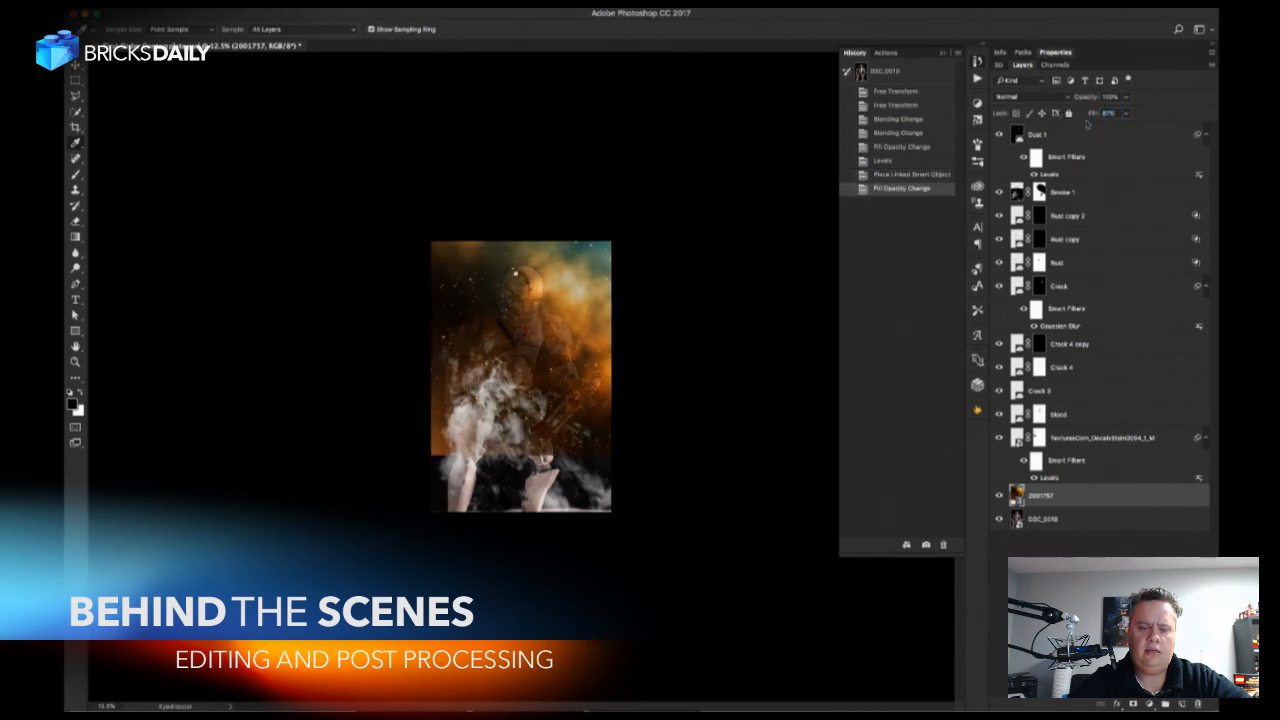
left_click(1133, 705)
Paint black on the galaxy mask with a large soft brush to reveal the trooper's torso, legs and blaster muzzle.
key("b")
mouse_move(512, 393)
left_mouse_down()
mouse_move(517, 368)
mouse_move(515, 380)
left_mouse_up()
key("x")
key("super+plus")
key("super+plus")
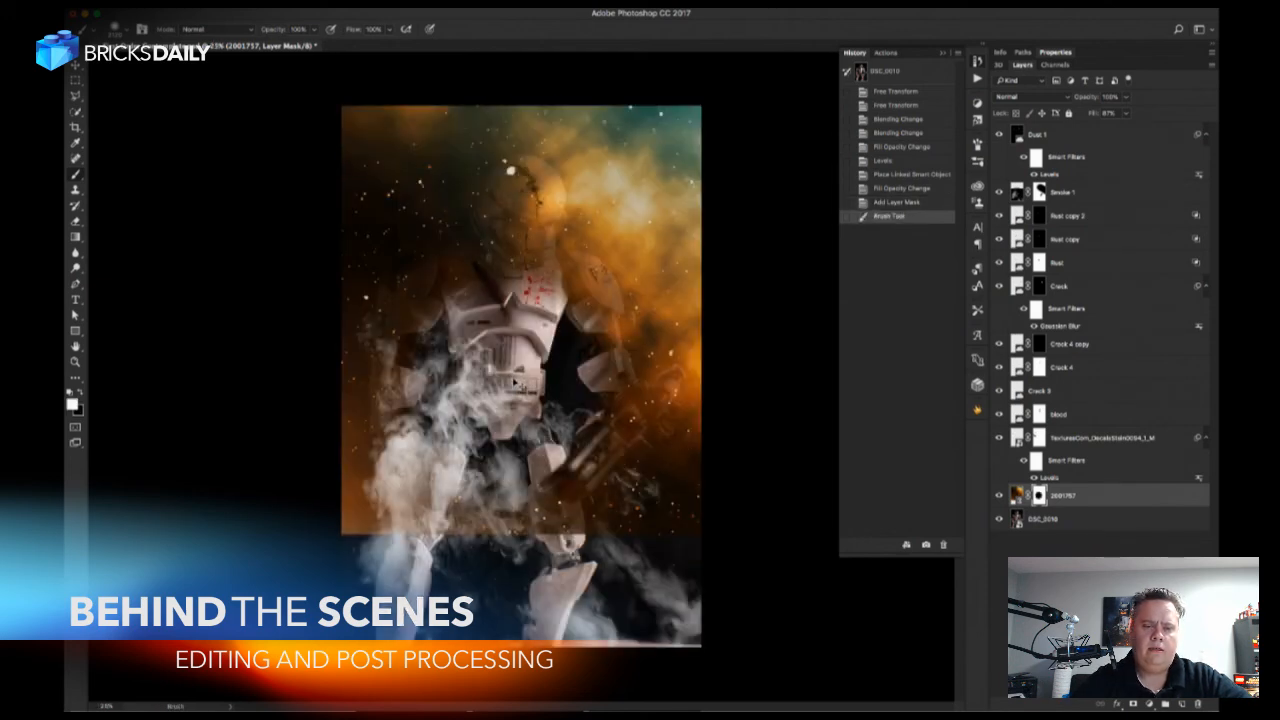
left_click_drag(525, 518, 524, 490)
key("x")
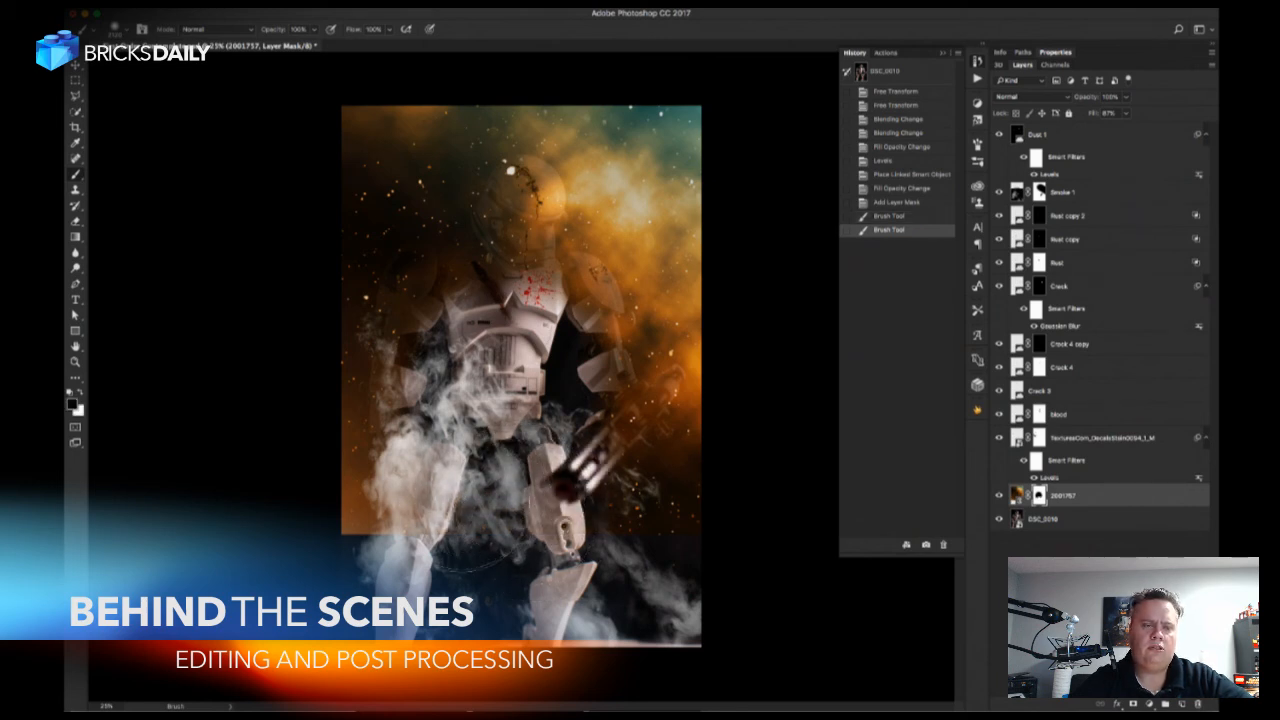
left_click_drag(465, 413, 449, 408)
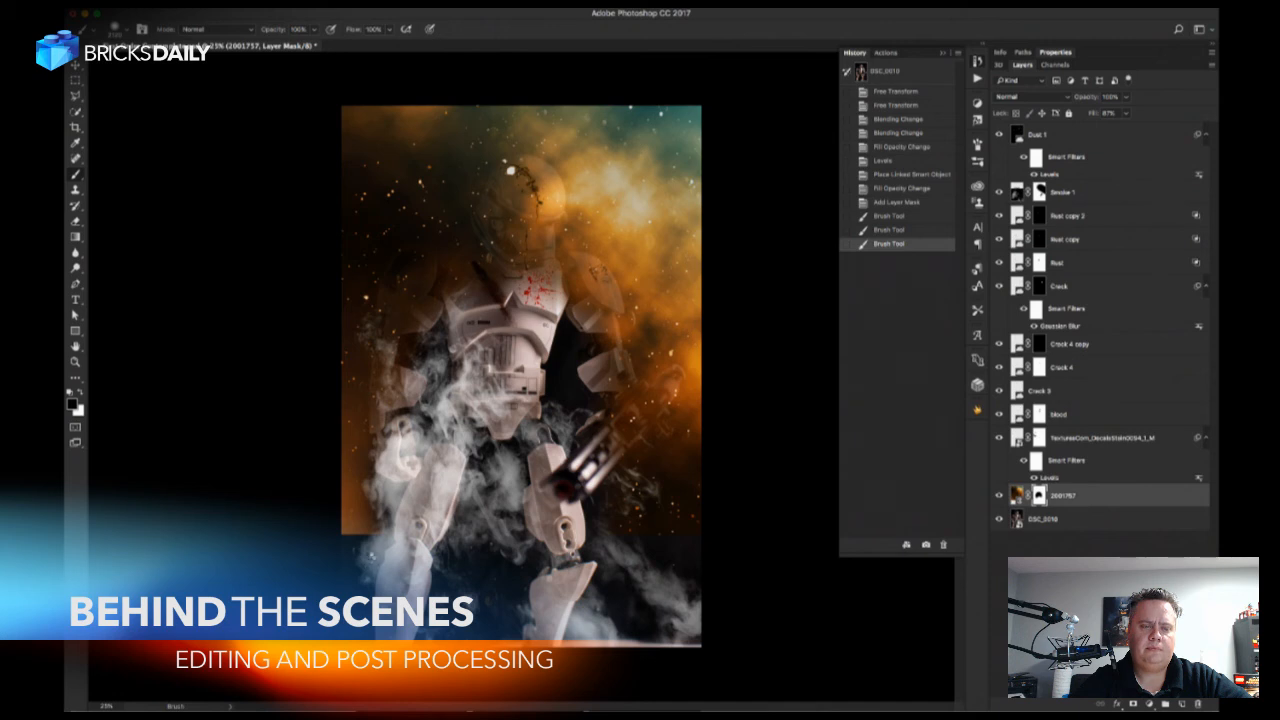
Fade the galaxy's hard lower edge on its mask and clear more of the overlay from the trooper's chest.
left_click(361, 555)
left_click(361, 555)
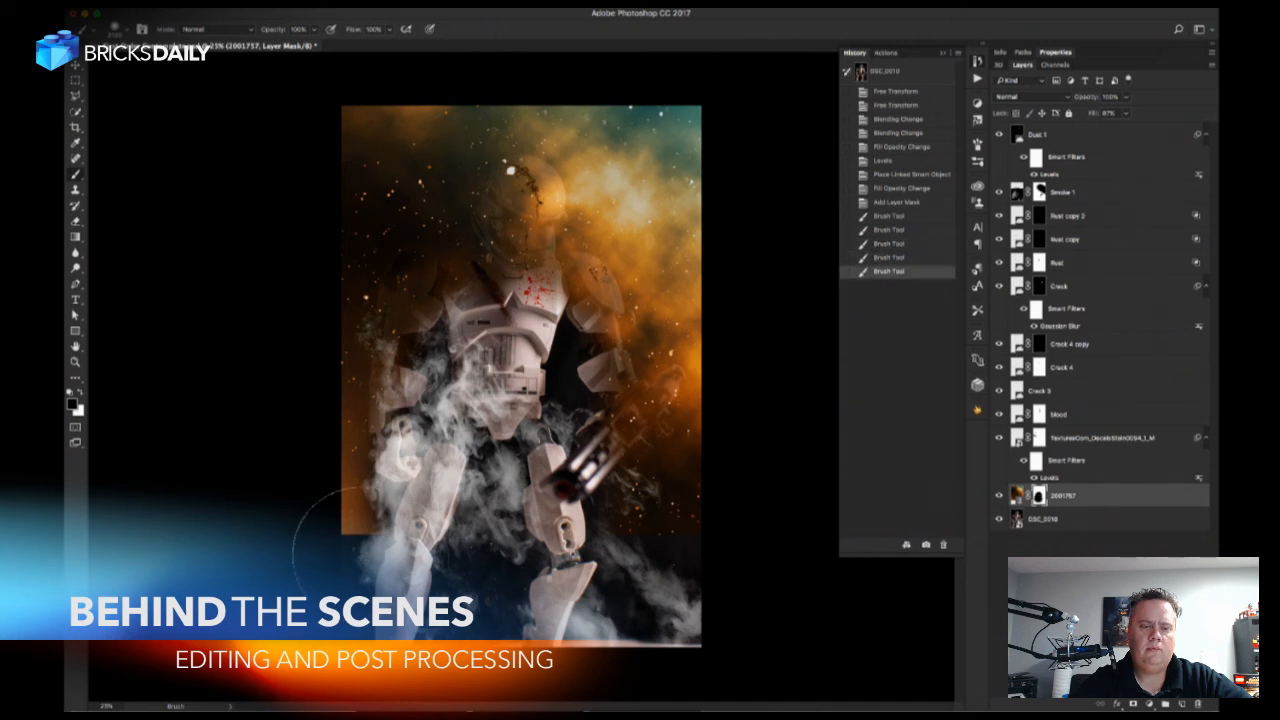
left_click(355, 550)
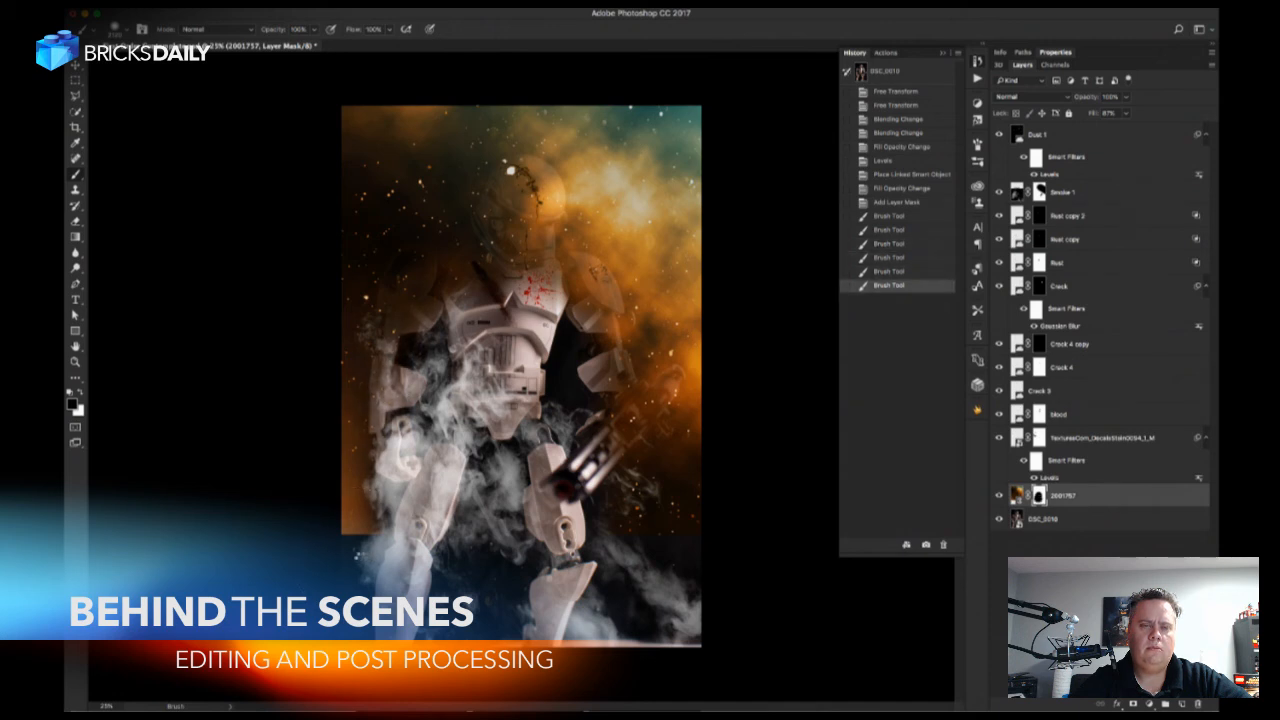
left_click(345, 545)
left_click(345, 547)
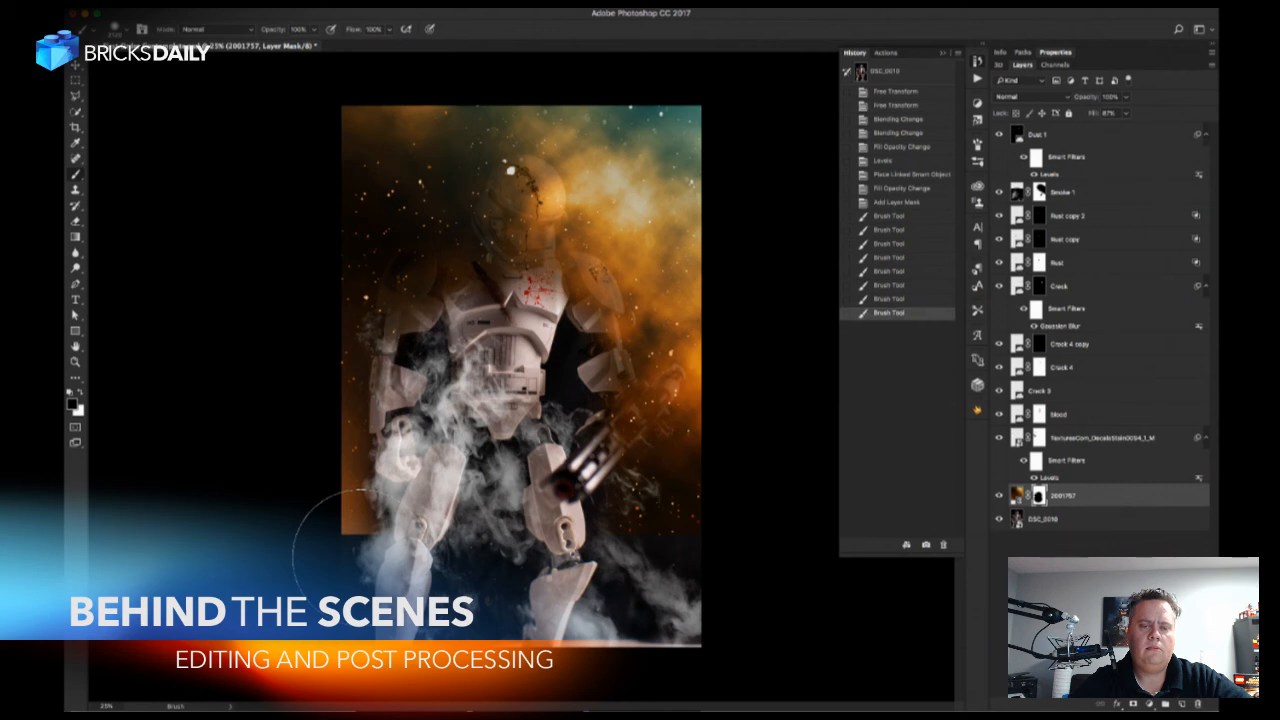
left_click(341, 545)
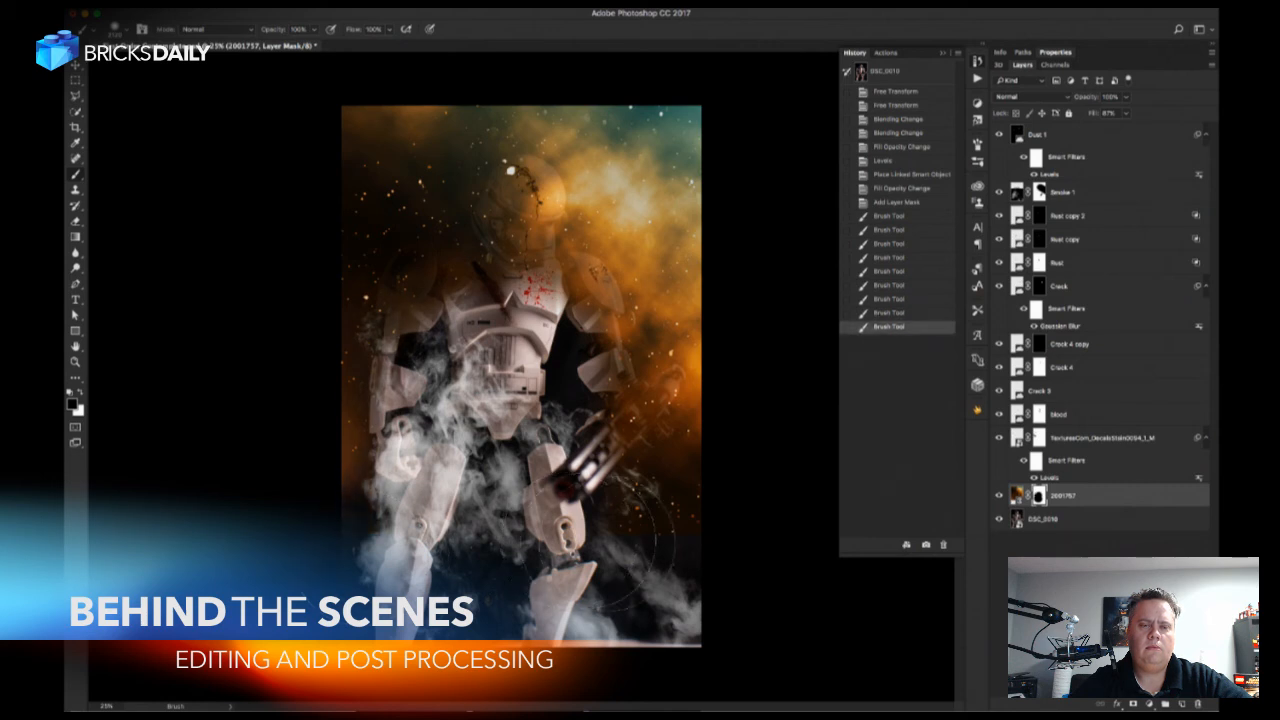
left_click(533, 306)
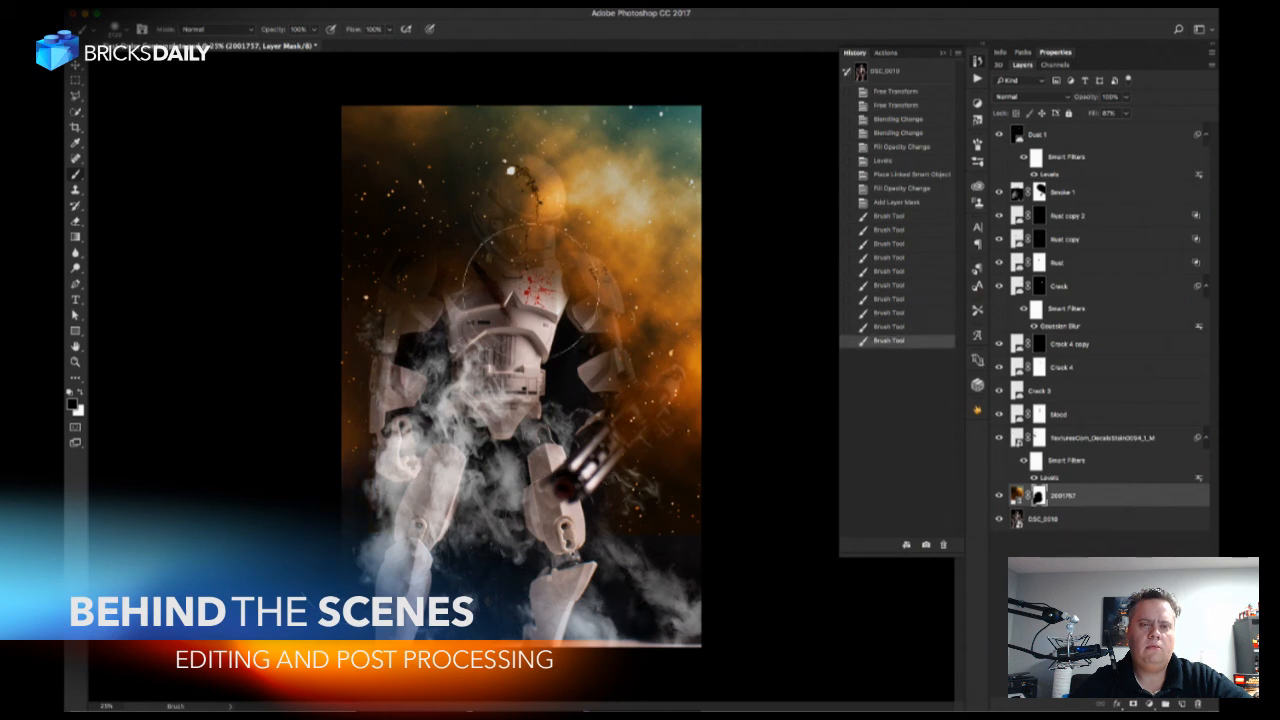
left_click(529, 282)
Reduce the brush size and mask the galaxy off the trooper's helmet, the shoulder and arm on the blaster side, and the blaster.
right_click(529, 282)
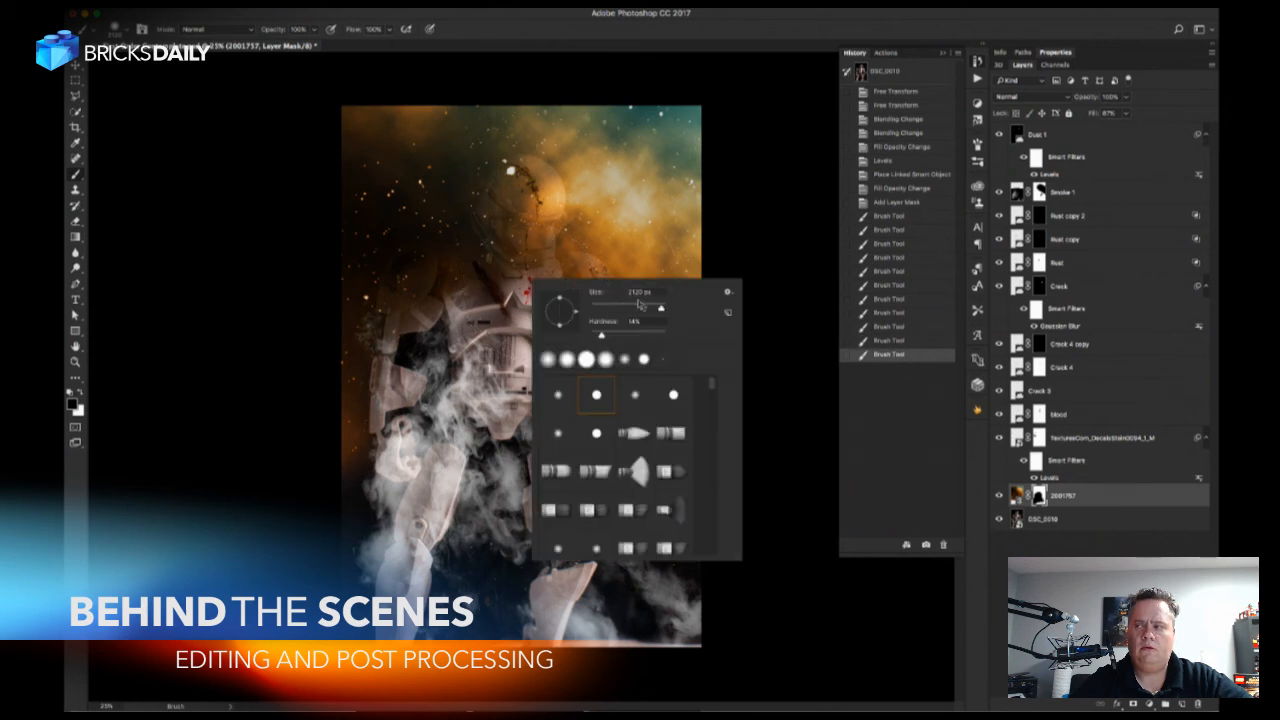
left_click_drag(660, 308, 651, 309)
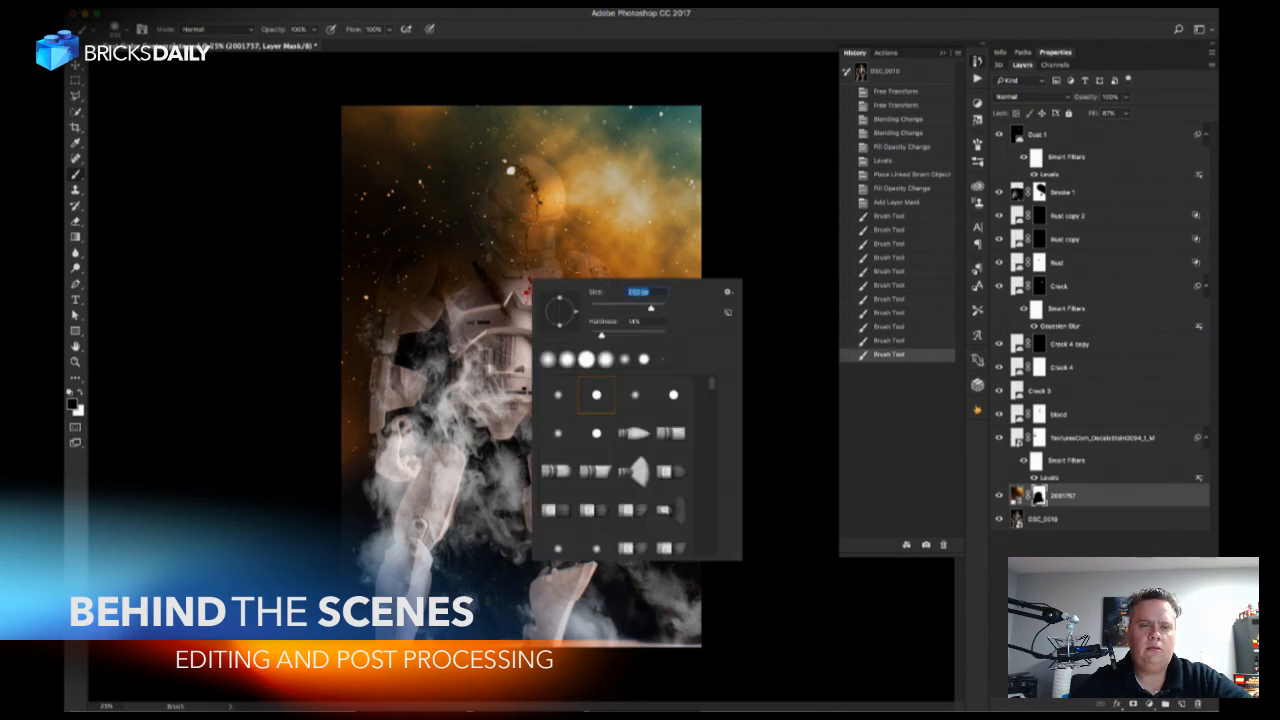
key("Return")
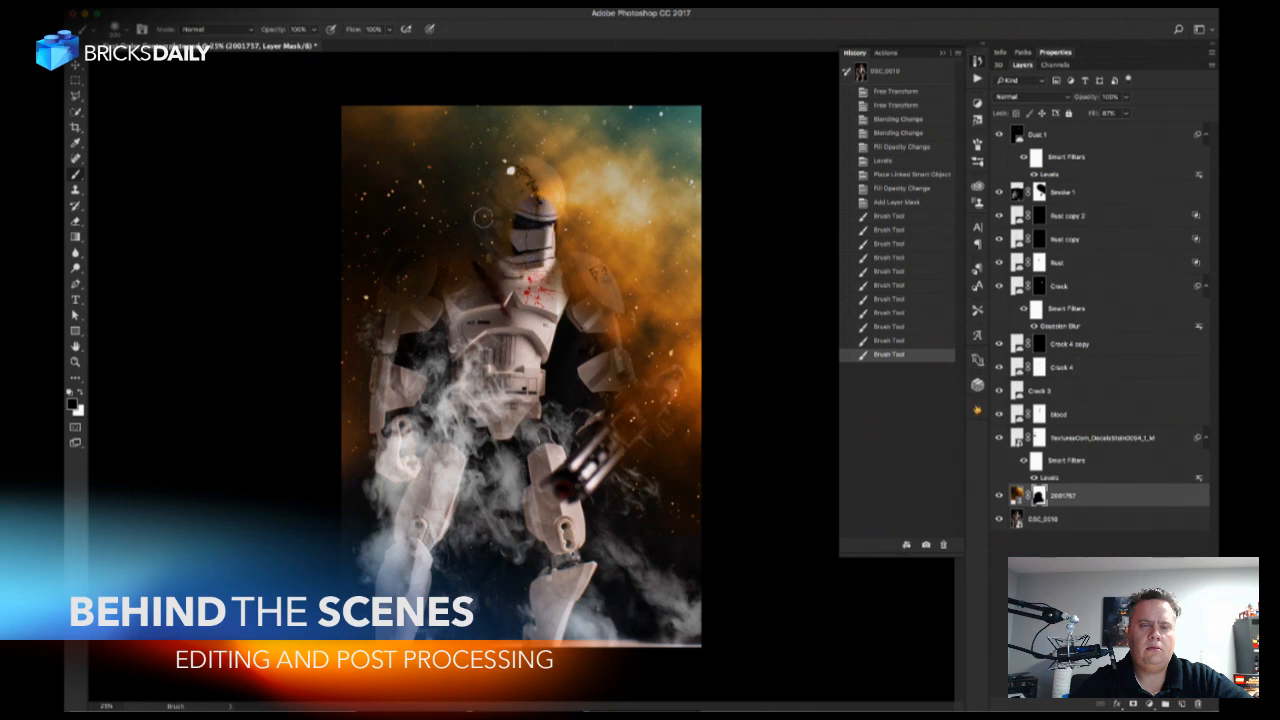
mouse_move(483, 216)
left_mouse_down()
mouse_move(517, 171)
mouse_move(485, 236)
mouse_move(479, 216)
mouse_move(512, 176)
mouse_move(511, 223)
mouse_move(519, 172)
mouse_move(509, 229)
left_mouse_up()
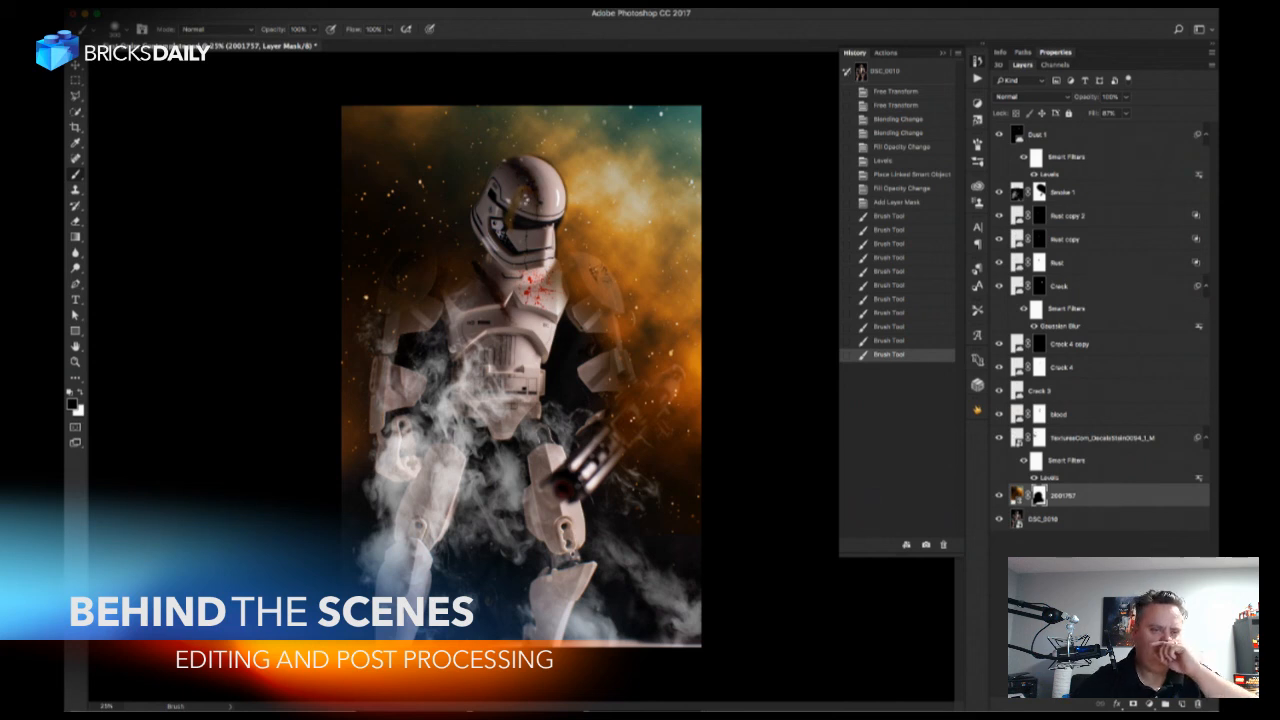
mouse_move(510, 216)
left_mouse_down()
mouse_move(514, 268)
mouse_move(560, 282)
left_mouse_up()
left_click_drag(621, 402, 615, 438)
mouse_move(574, 300)
left_mouse_down()
mouse_move(572, 262)
mouse_move(610, 300)
mouse_move(602, 328)
mouse_move(618, 378)
mouse_move(645, 396)
mouse_move(666, 385)
mouse_move(614, 422)
mouse_move(677, 389)
left_mouse_up()
mouse_move(611, 448)
left_mouse_down()
mouse_move(654, 420)
mouse_move(653, 432)
mouse_move(637, 411)
mouse_move(617, 440)
left_mouse_up()
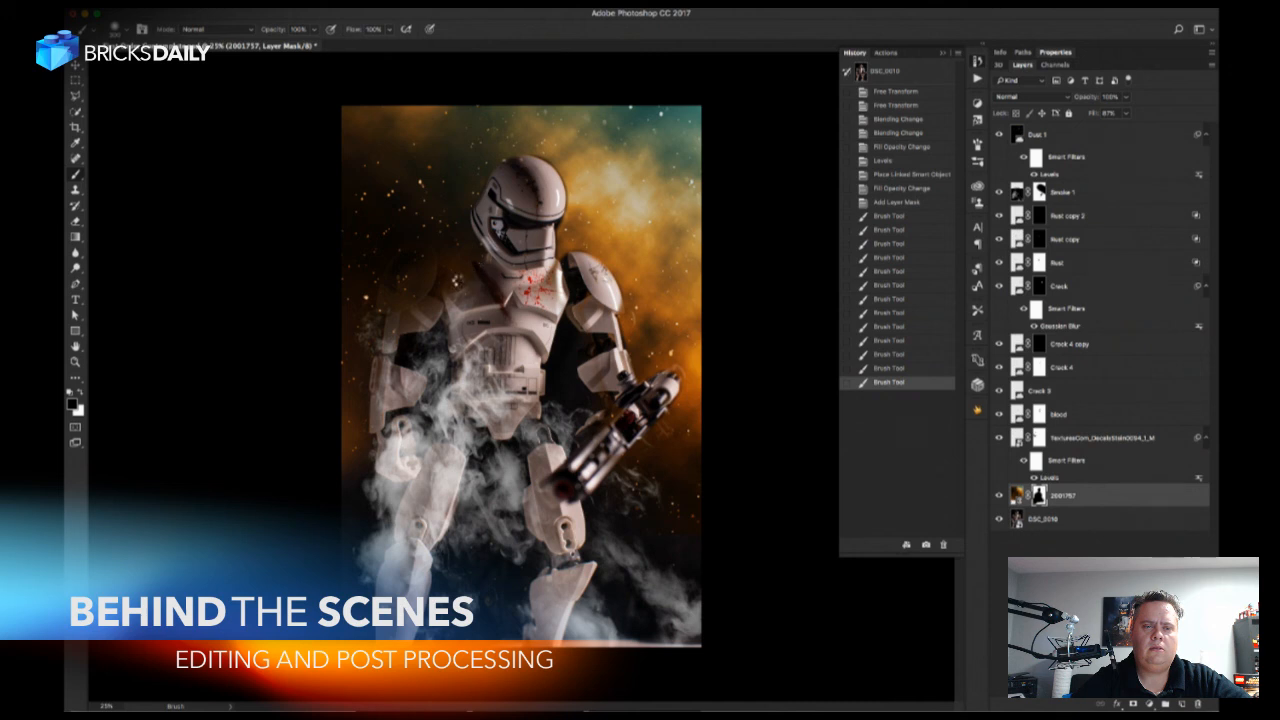
Mask the galaxy off the shoulder and upper arm on the side opposite the blaster.
left_click_drag(458, 268, 420, 265)
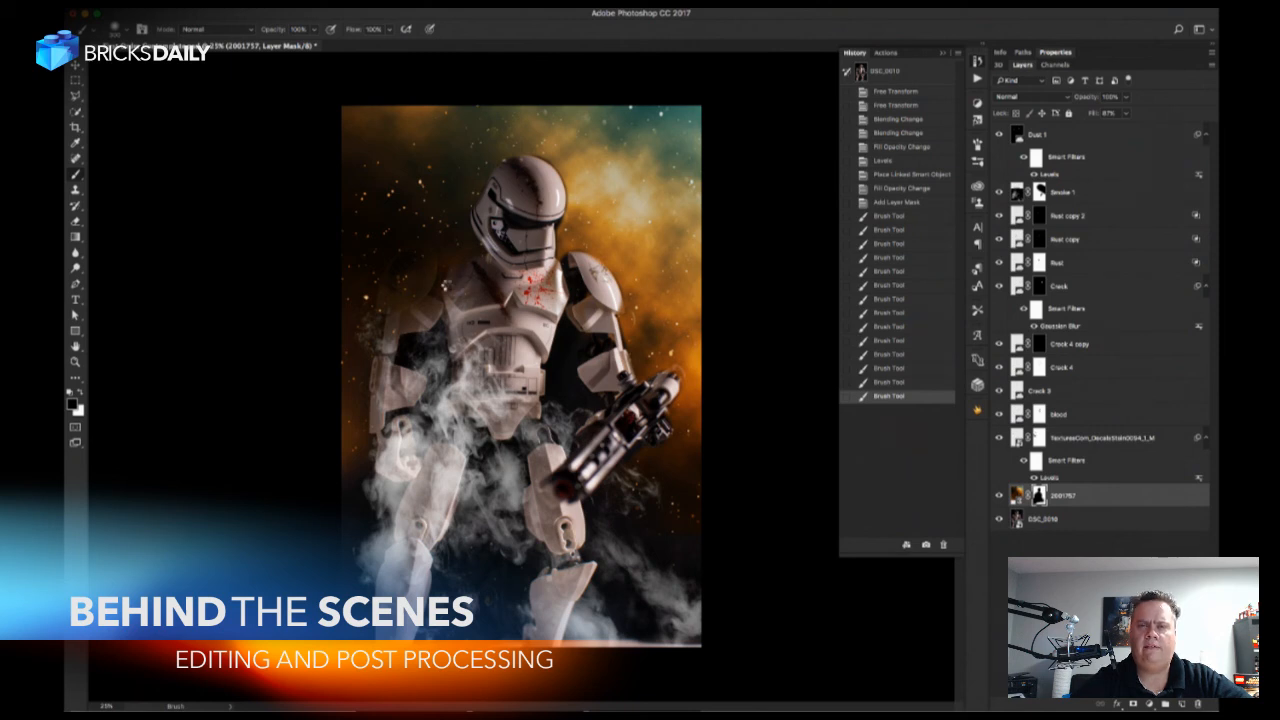
left_click(446, 284)
left_click(446, 283)
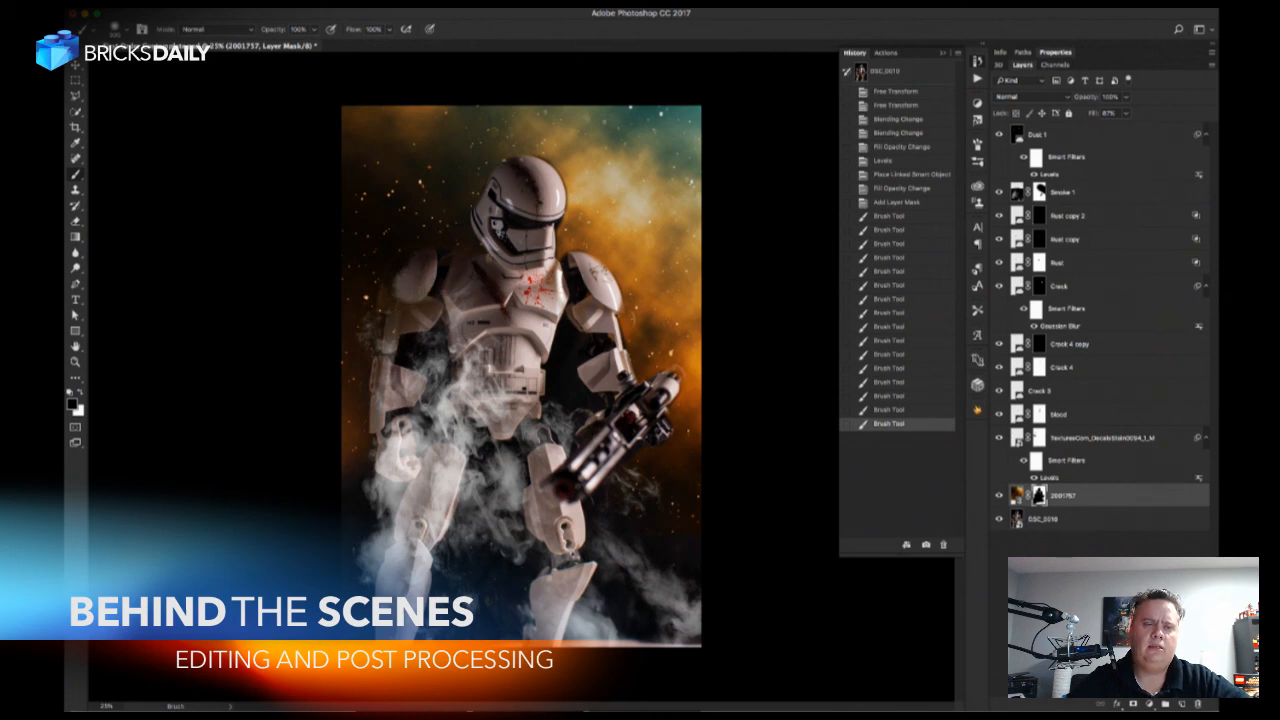
left_click_drag(389, 283, 392, 313)
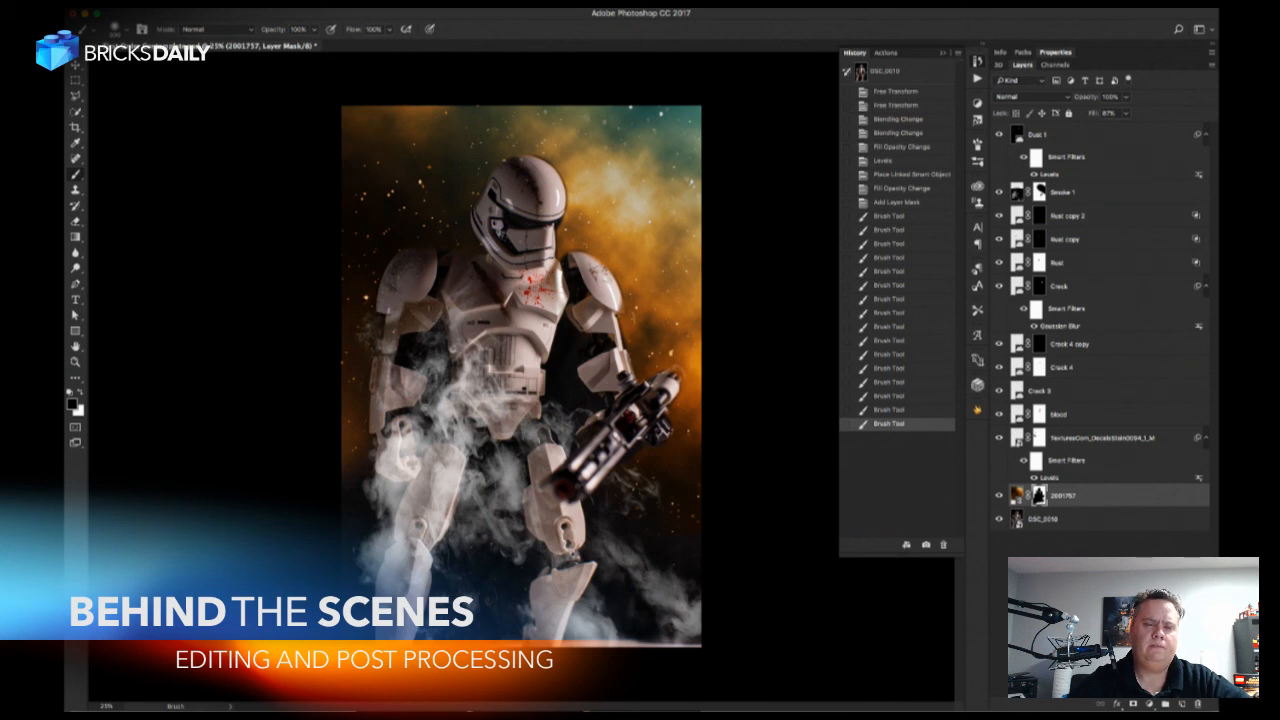
mouse_move(396, 314)
left_mouse_down()
mouse_move(401, 326)
mouse_move(414, 315)
left_mouse_up()
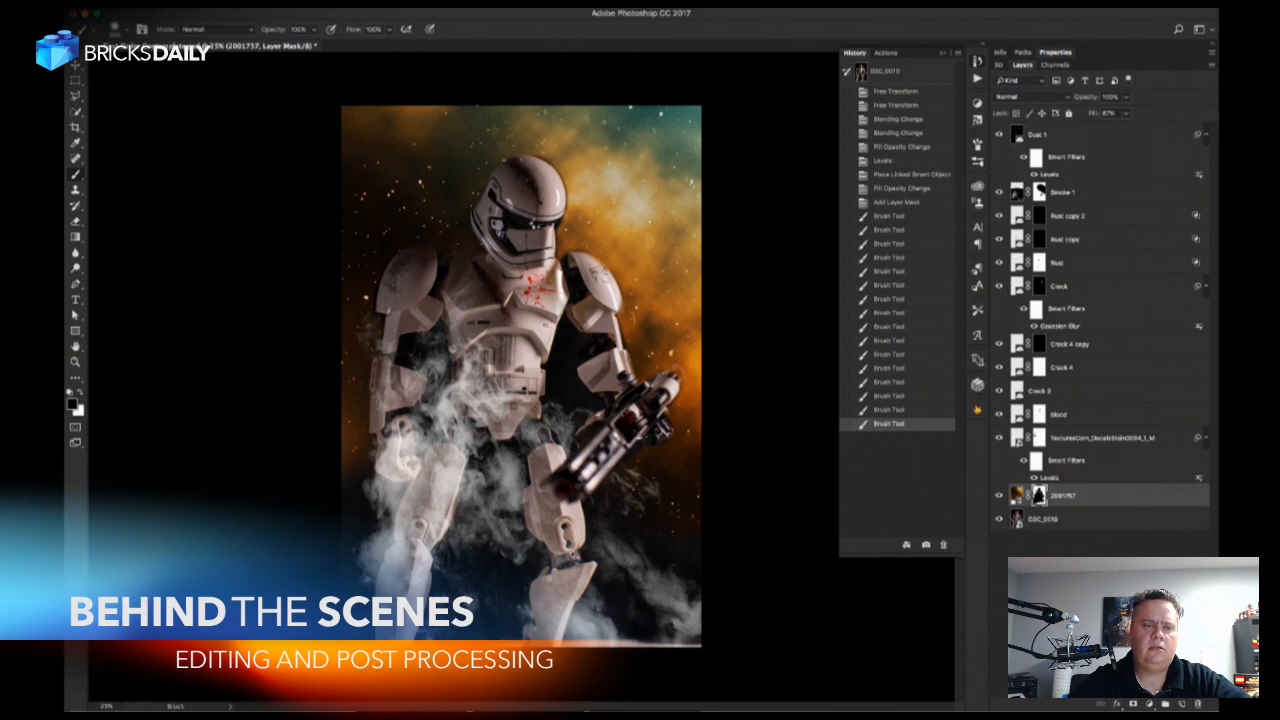
left_click(390, 348)
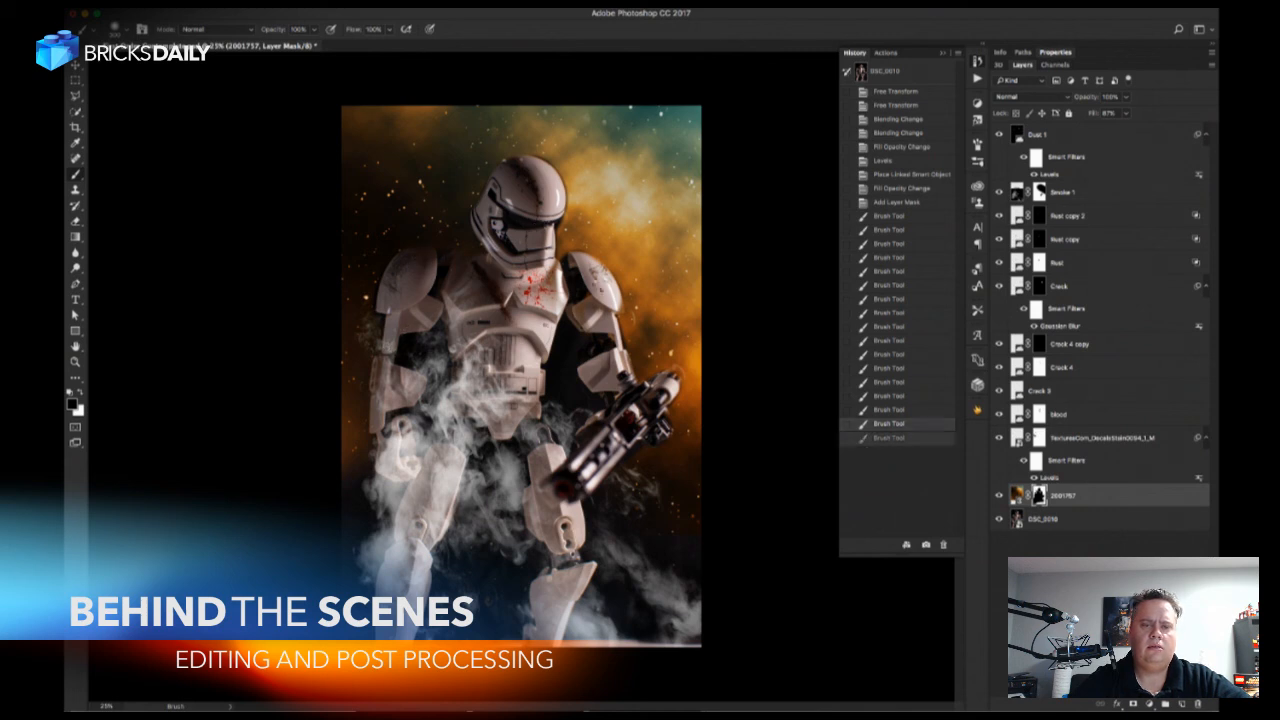
Refine the galaxy mask around the blaster-side arm, alternating black and white strokes to clear the arm and restore the background.
left_click(619, 306)
left_click(619, 308)
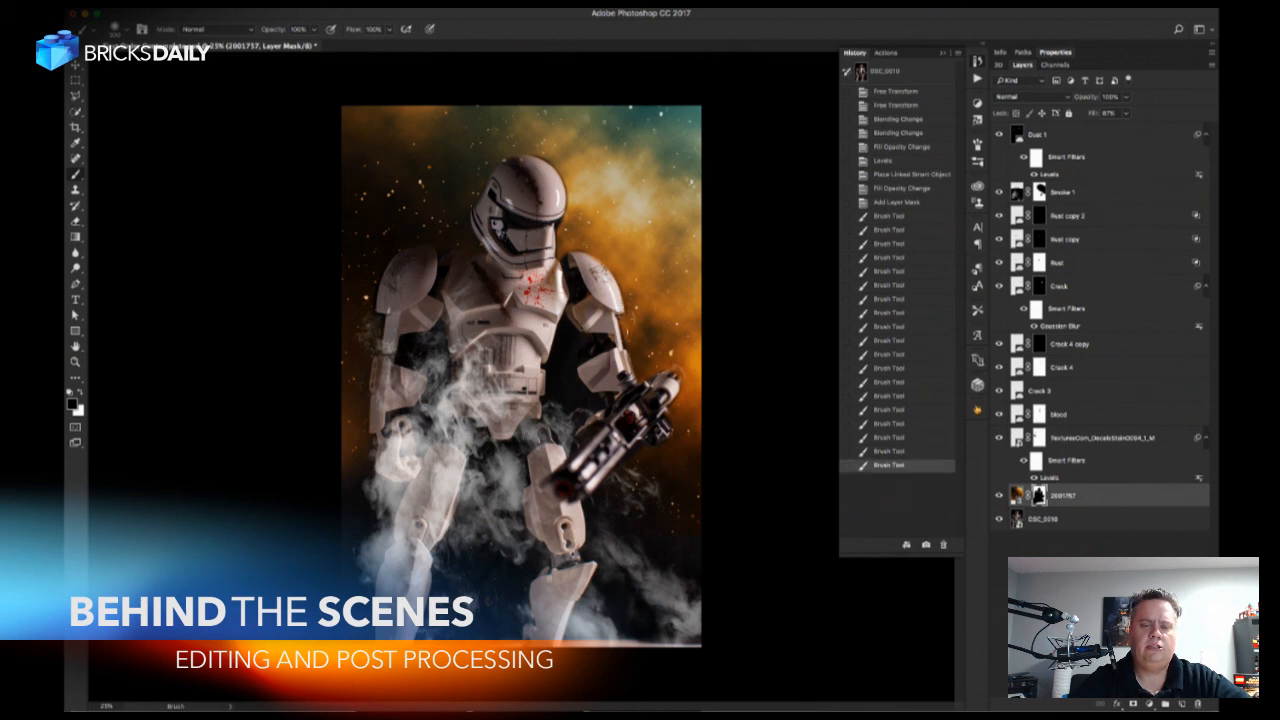
key("x")
left_click(632, 340)
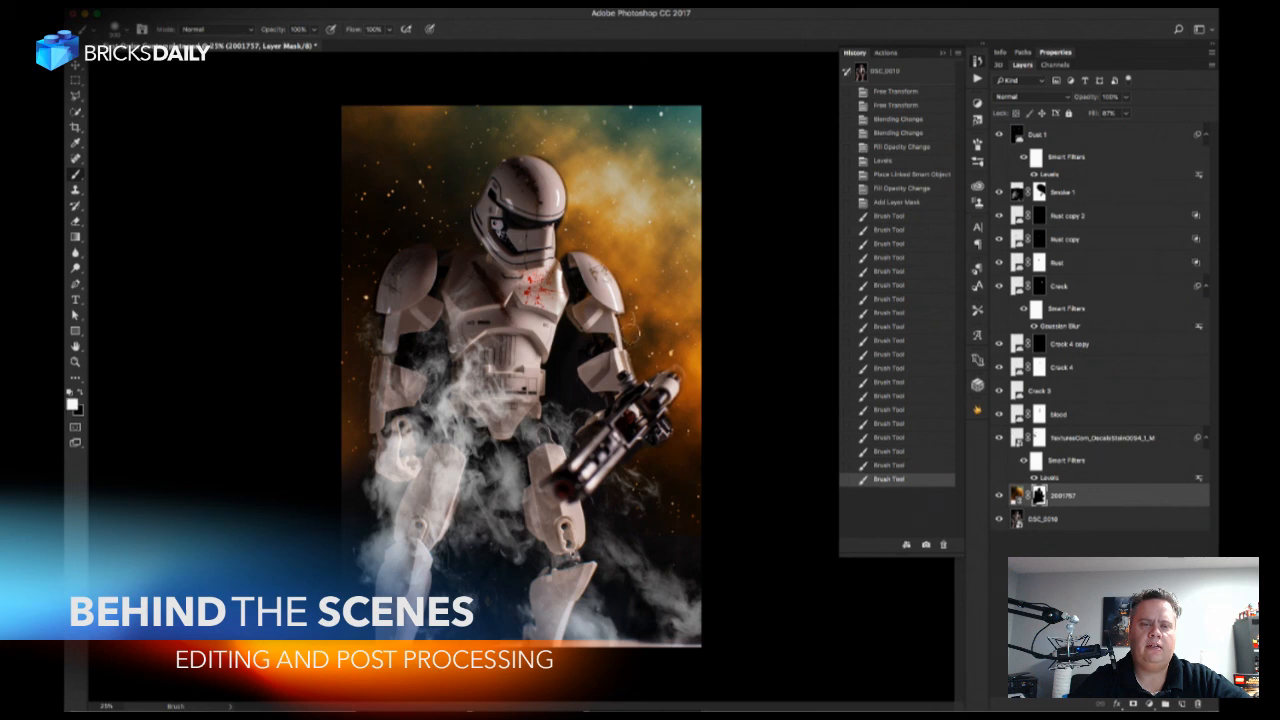
left_click(636, 332)
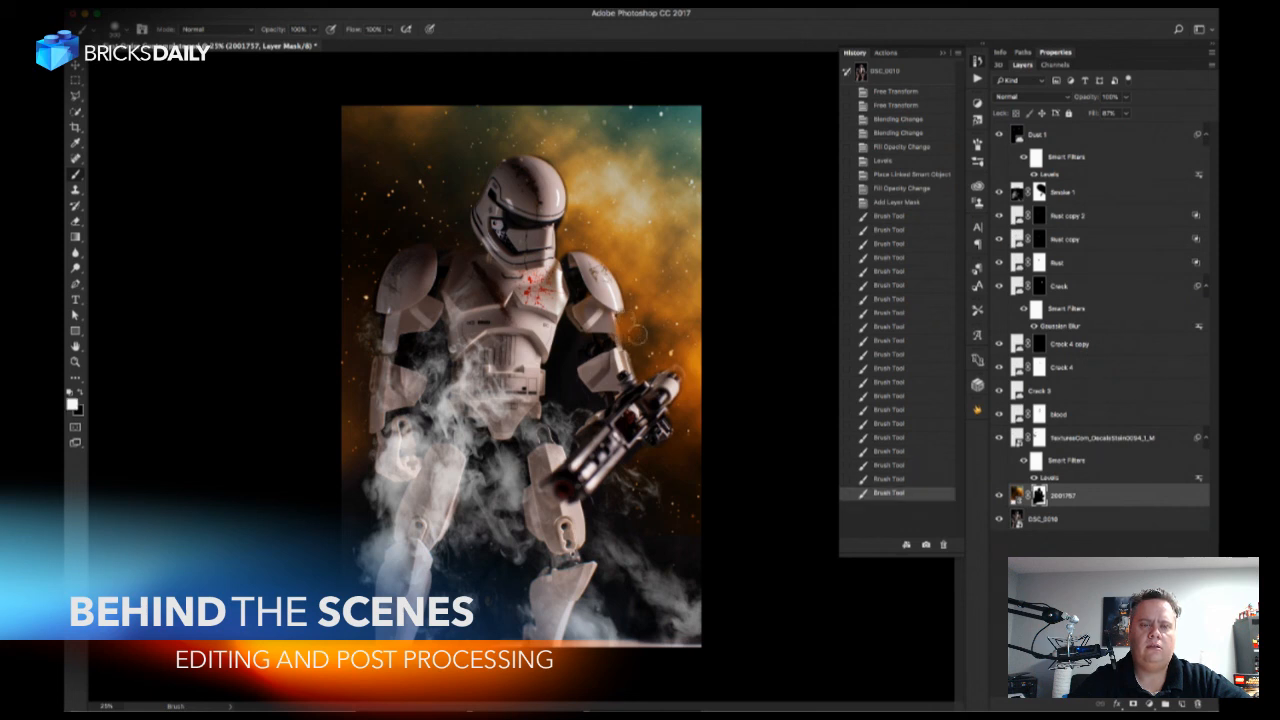
key("x")
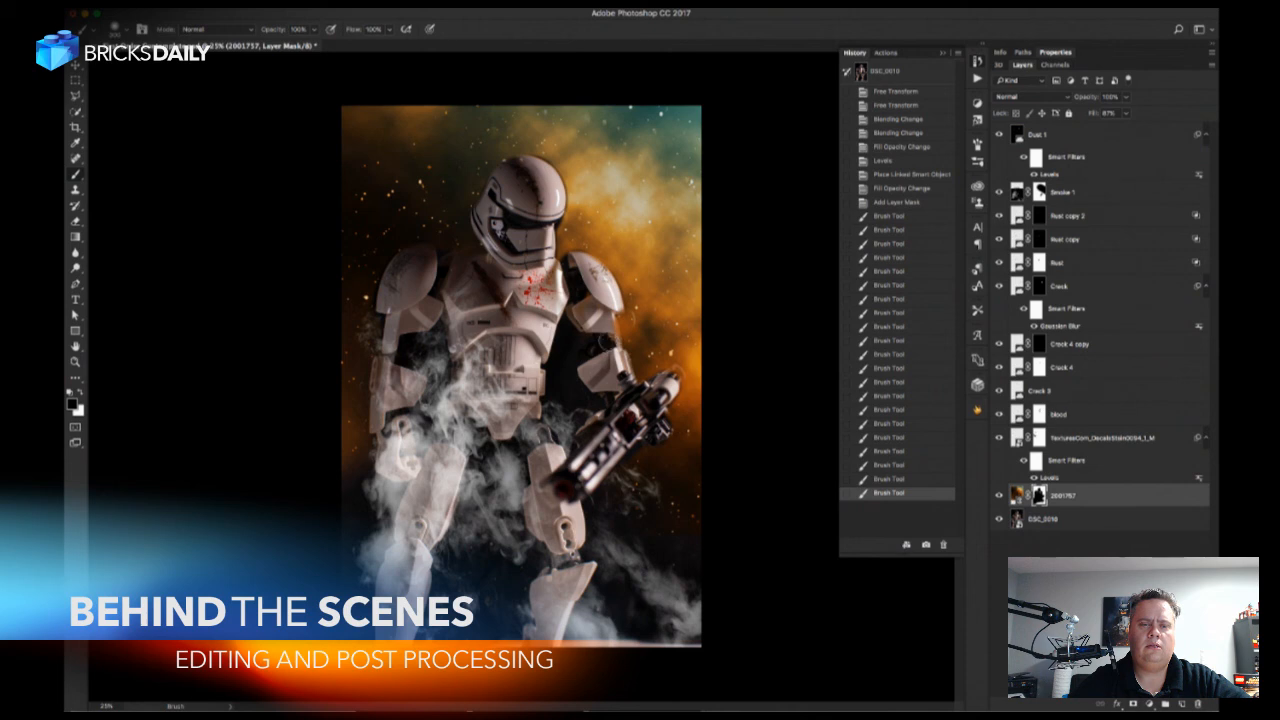
left_click(605, 319)
key("x")
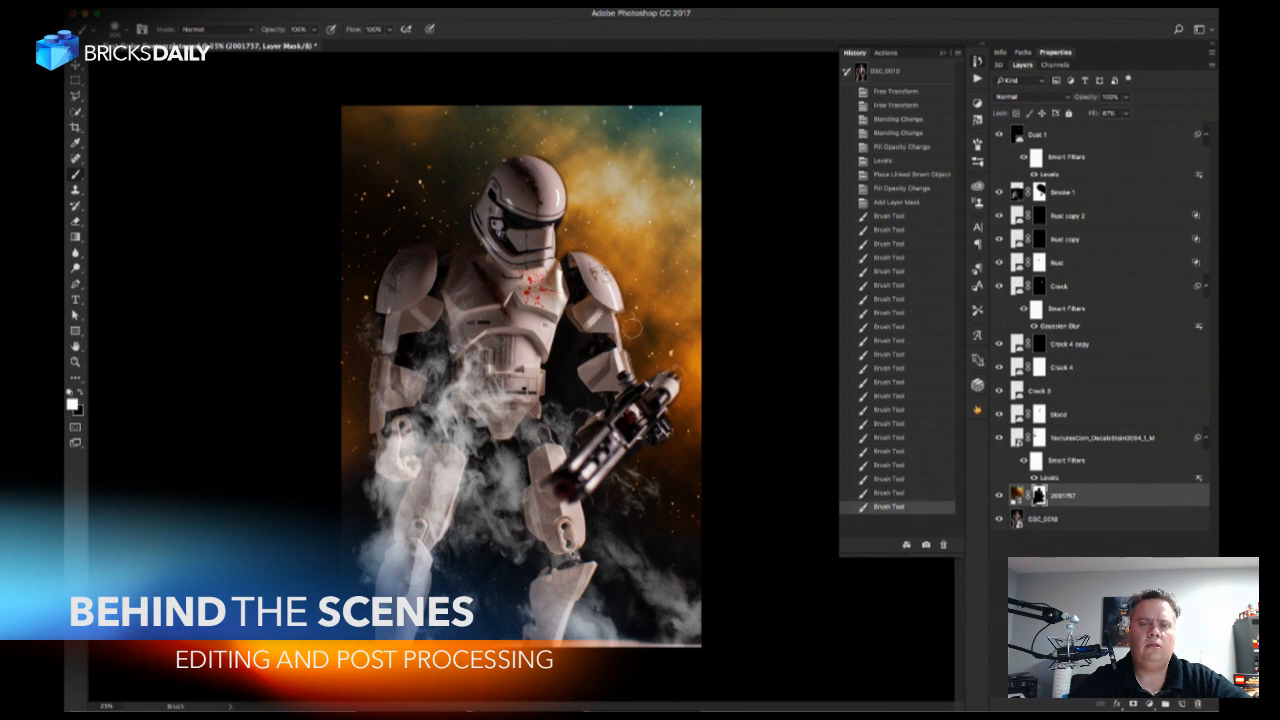
left_click(630, 322)
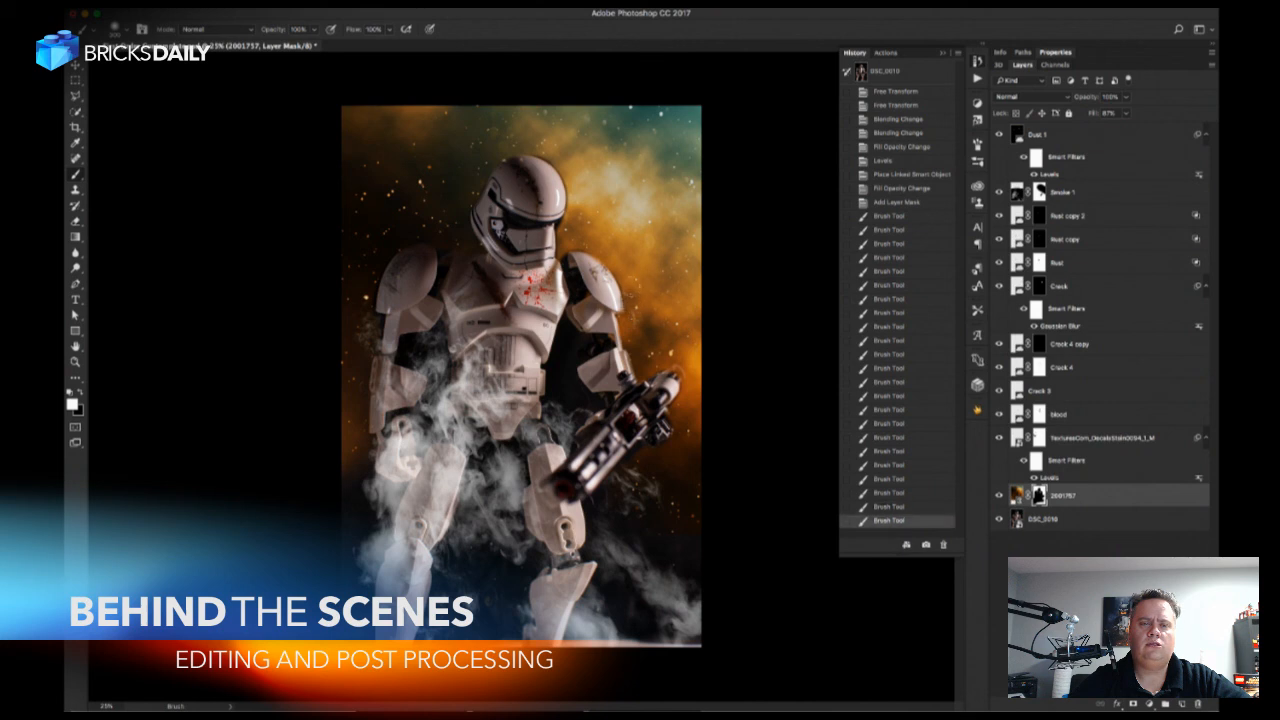
Touch up the galaxy mask between the helmet, neck and blaster-side shoulder and at the blaster, using white strokes and black touch-ups near the neck.
left_click(579, 245)
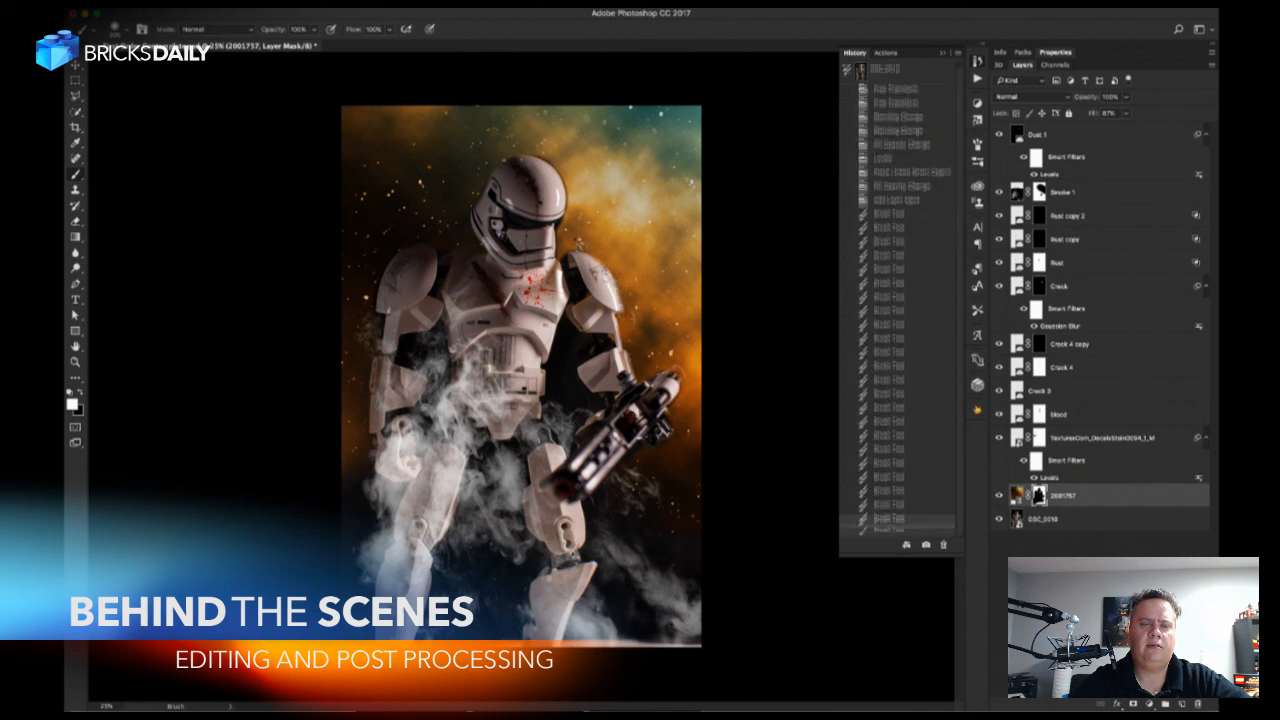
left_click(560, 261)
left_click(577, 243)
left_click(679, 374)
key("x")
left_click(553, 270)
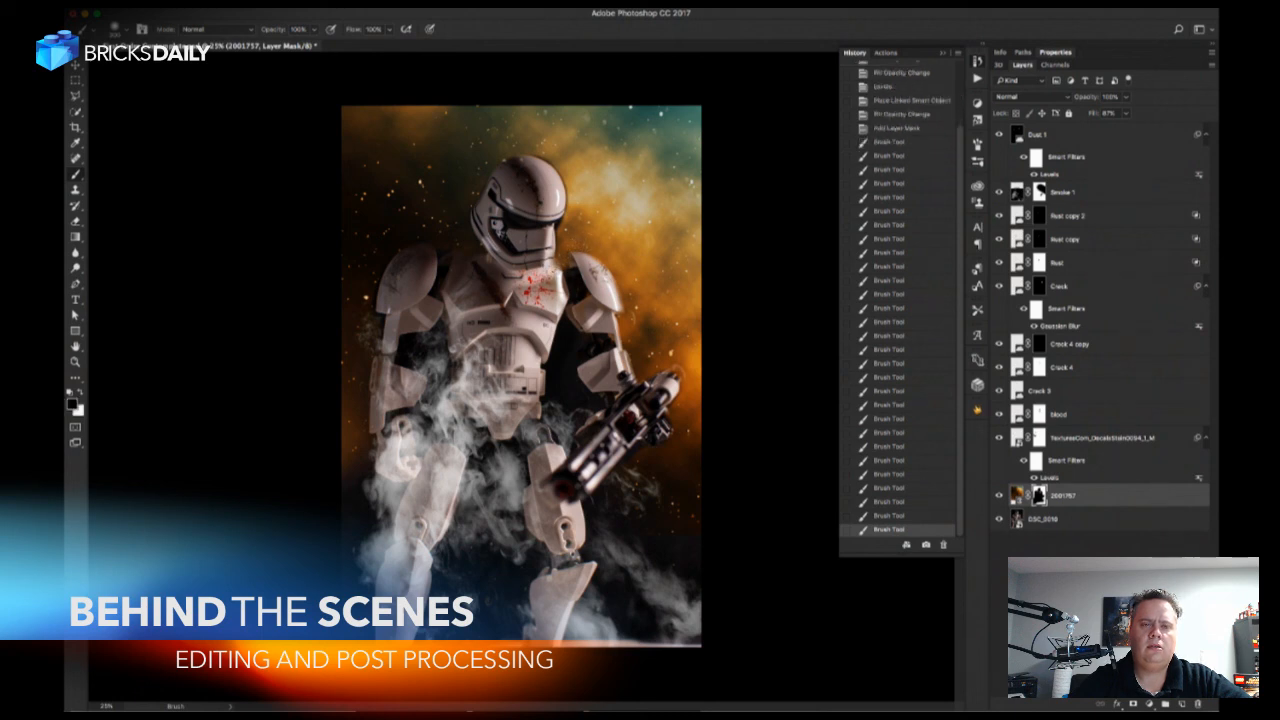
left_click(553, 271)
left_click(553, 271)
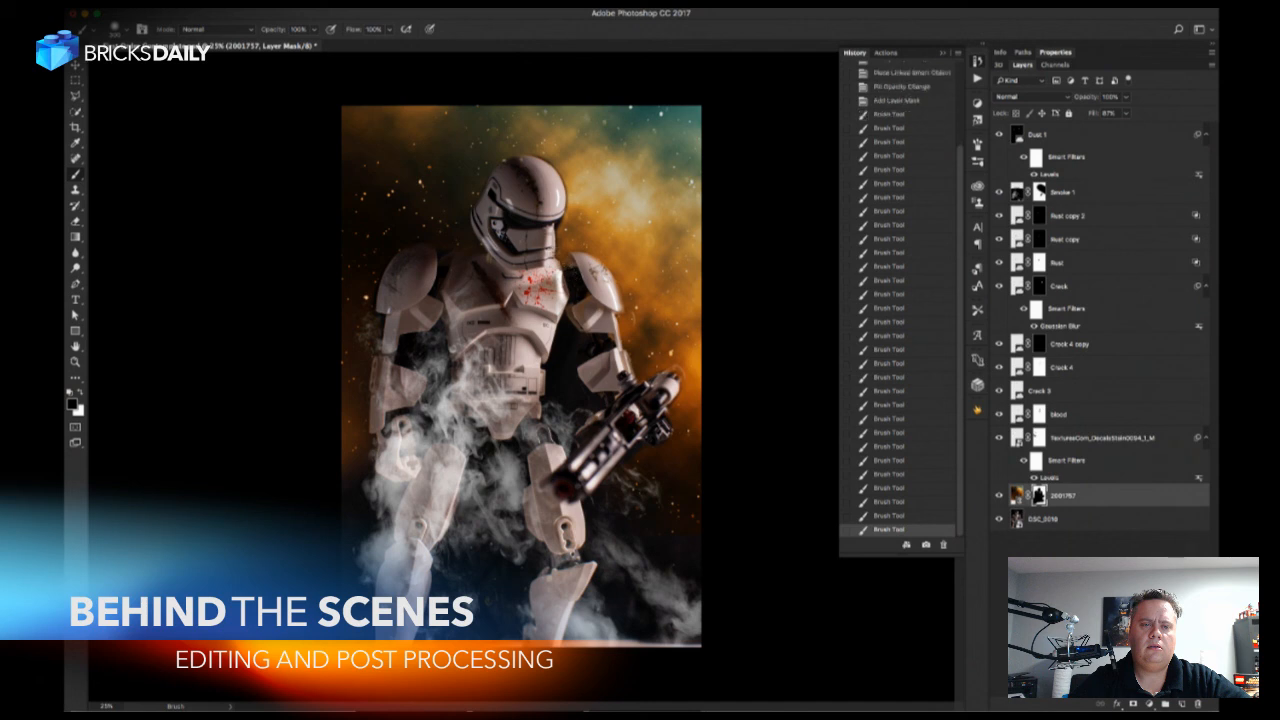
Paint white on the galaxy mask along the blaster-side edge of the helmet to restore the background there.
key("x")
left_click(568, 239)
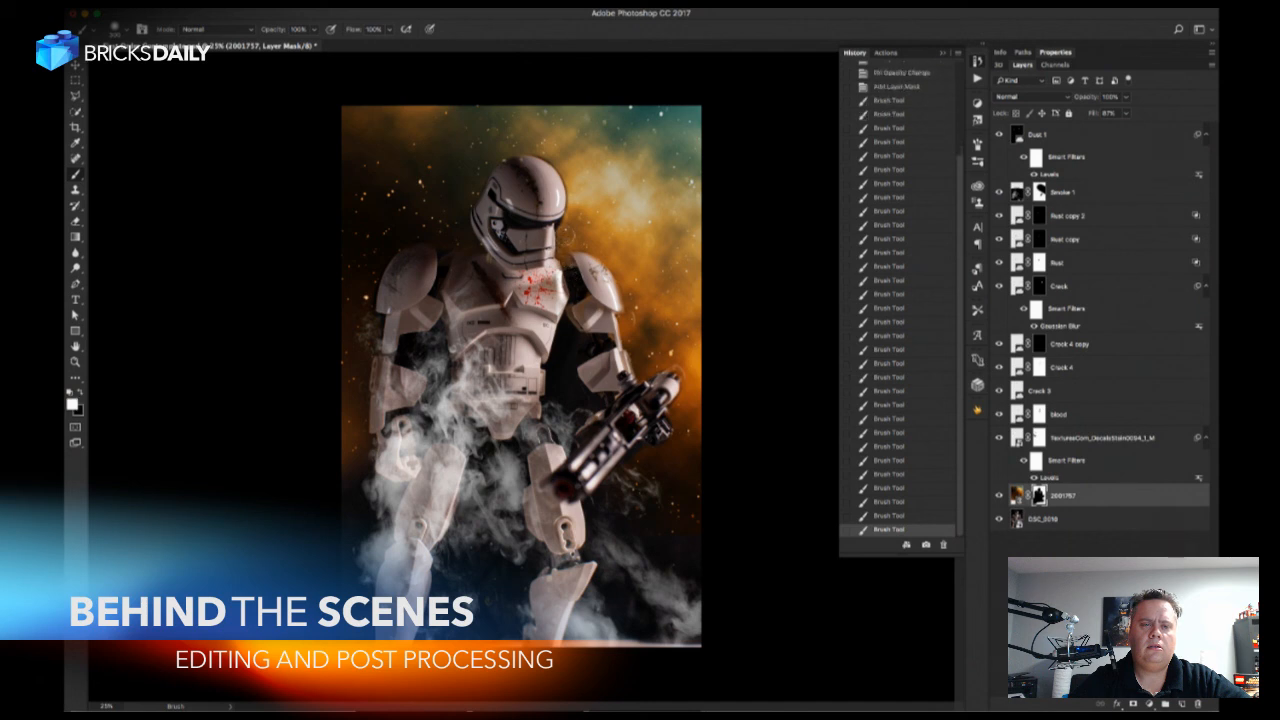
left_click(564, 230)
left_click(562, 228)
left_click(572, 206)
left_click(574, 197)
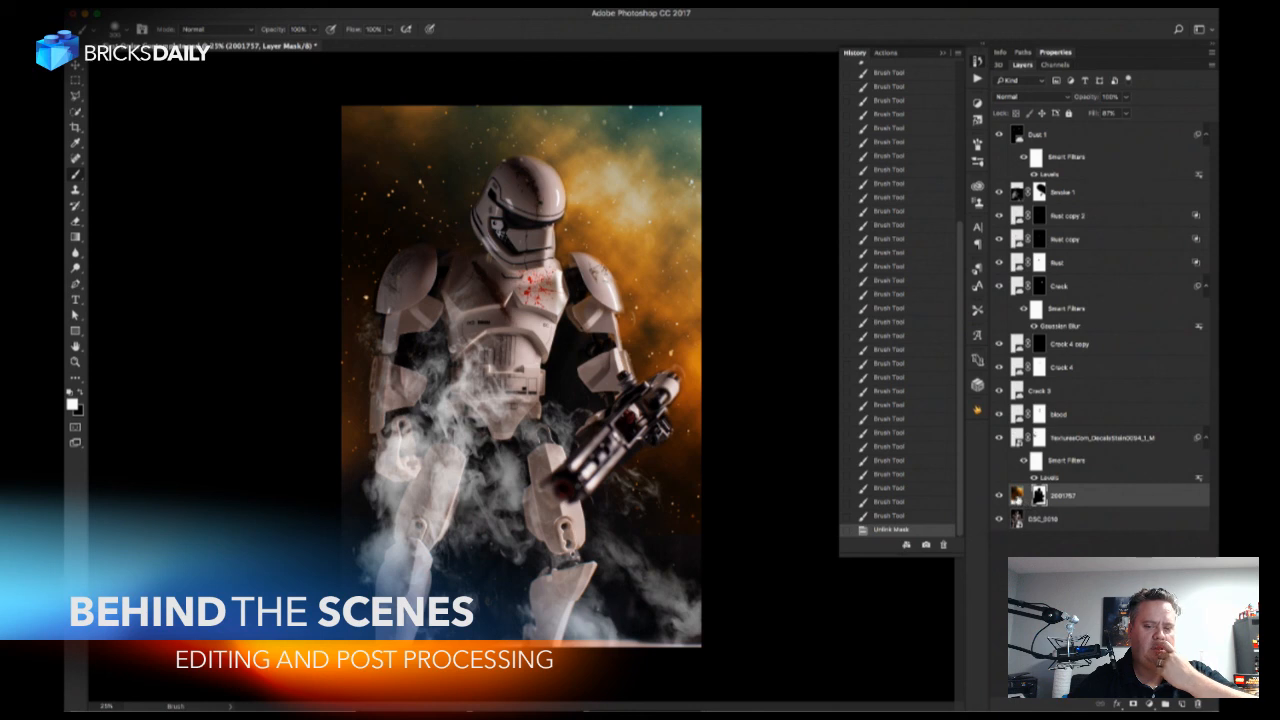
Unlink the galaxy layer's mask and apply a Gaussian Blur to the galaxy image itself, raising the radius to soften the stars.
left_click(1029, 497)
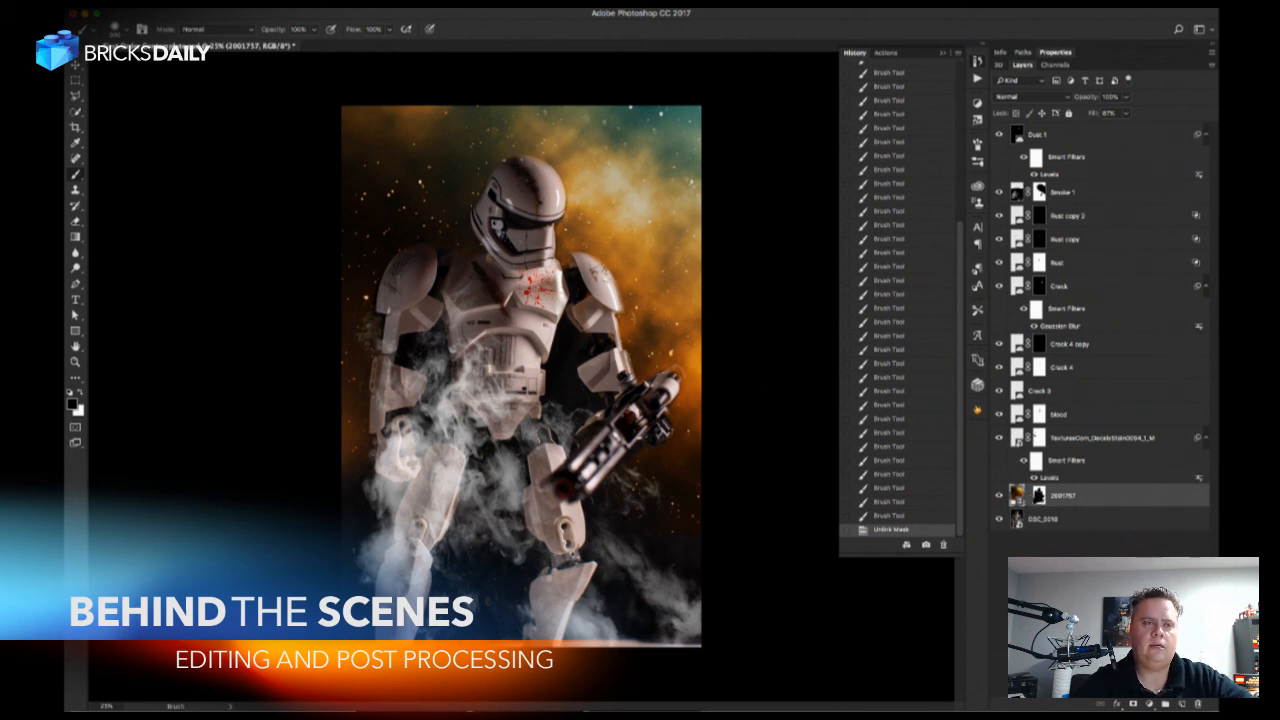
left_click(359, 3)
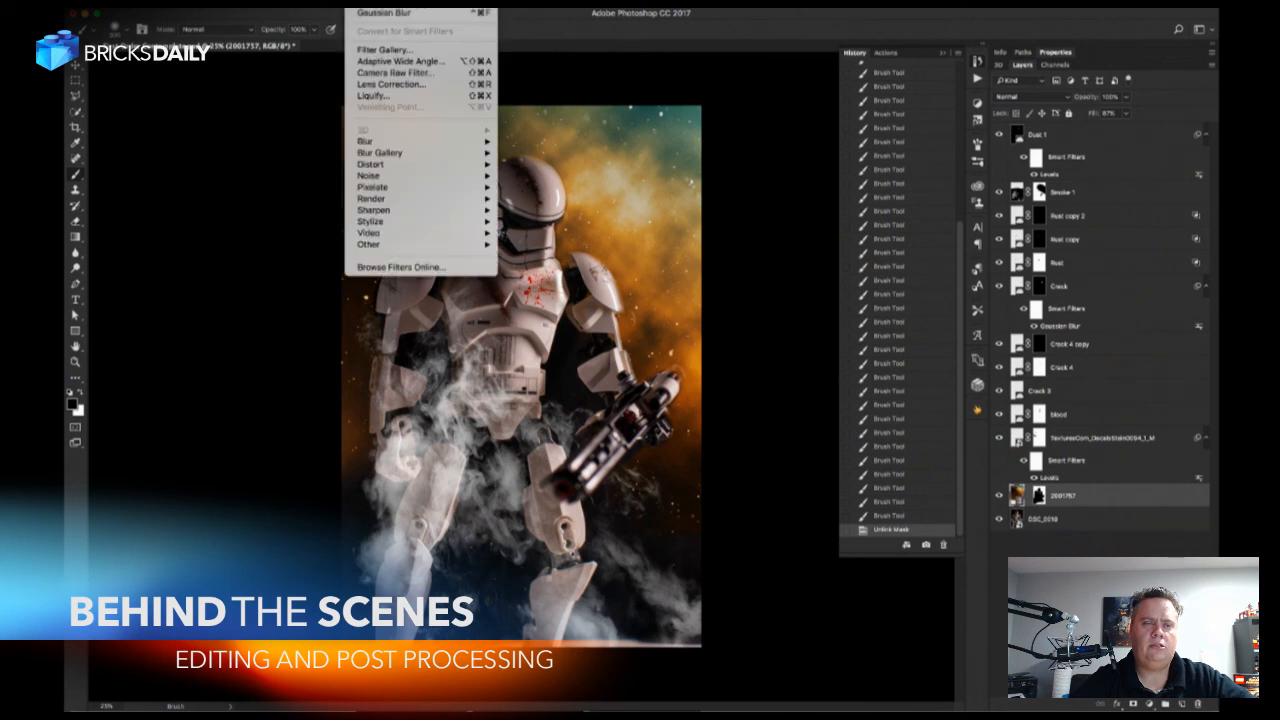
left_click(383, 17)
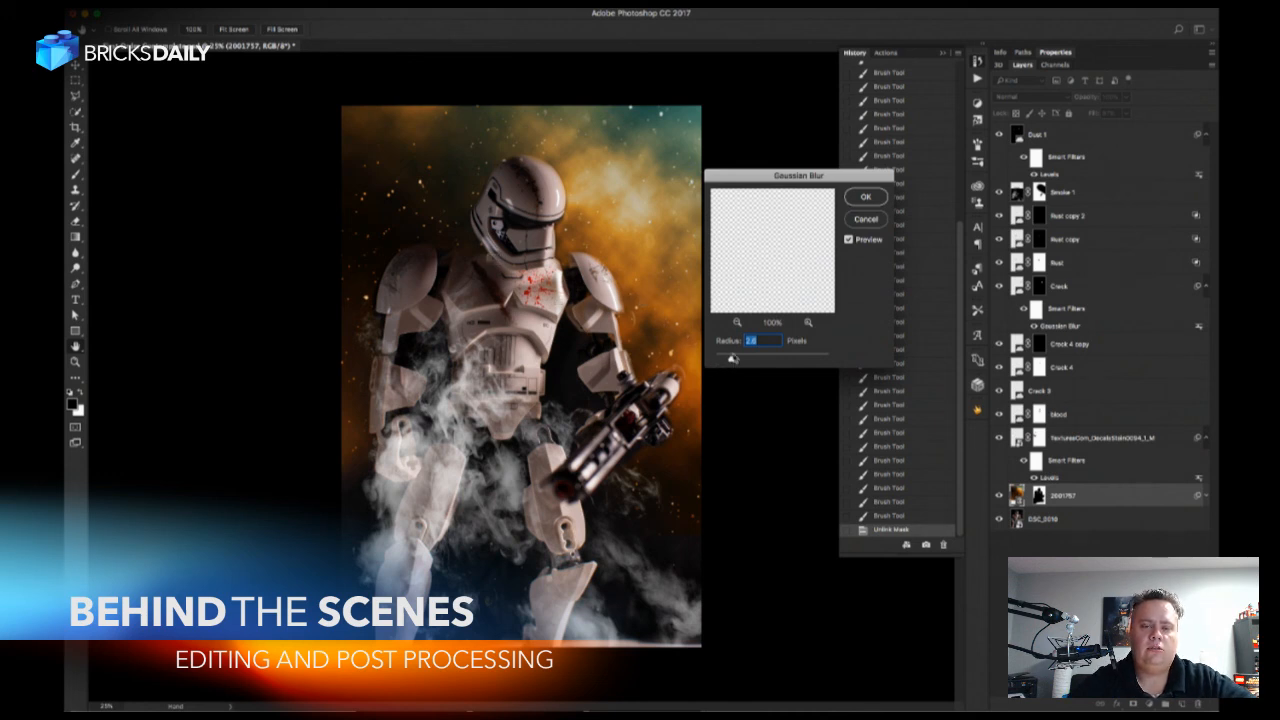
left_click_drag(737, 360, 744, 361)
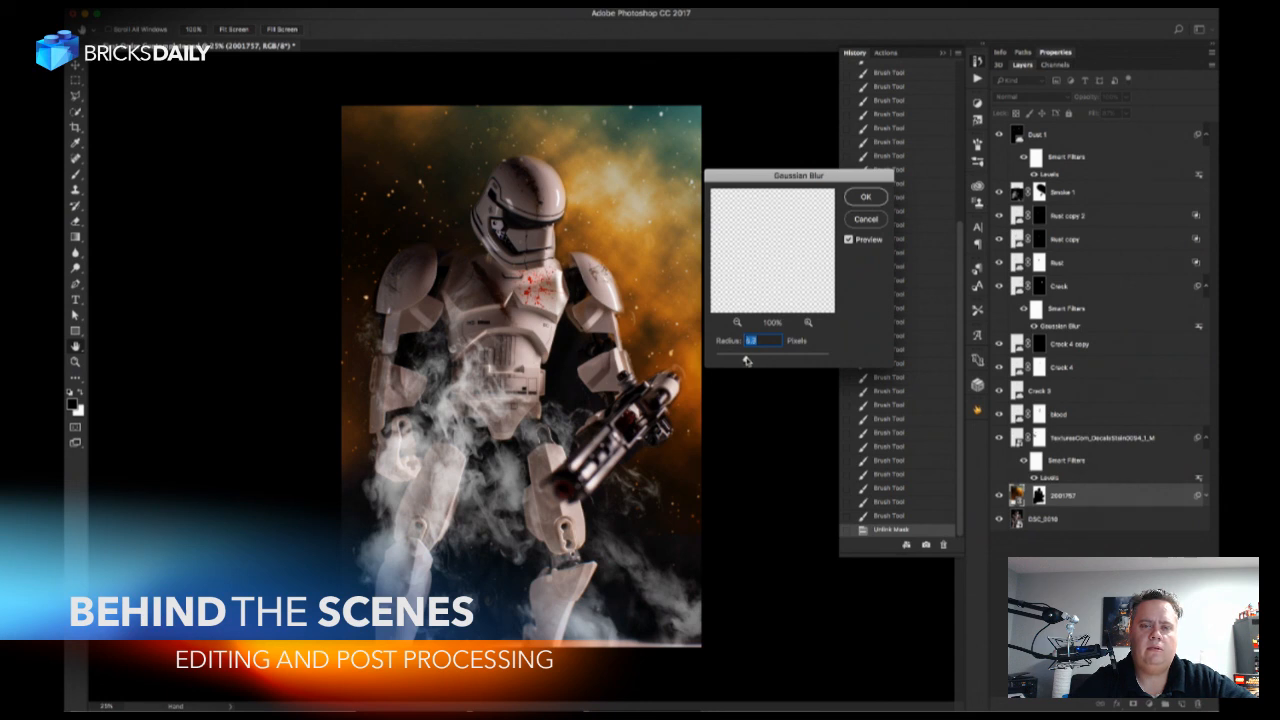
left_click(640, 215)
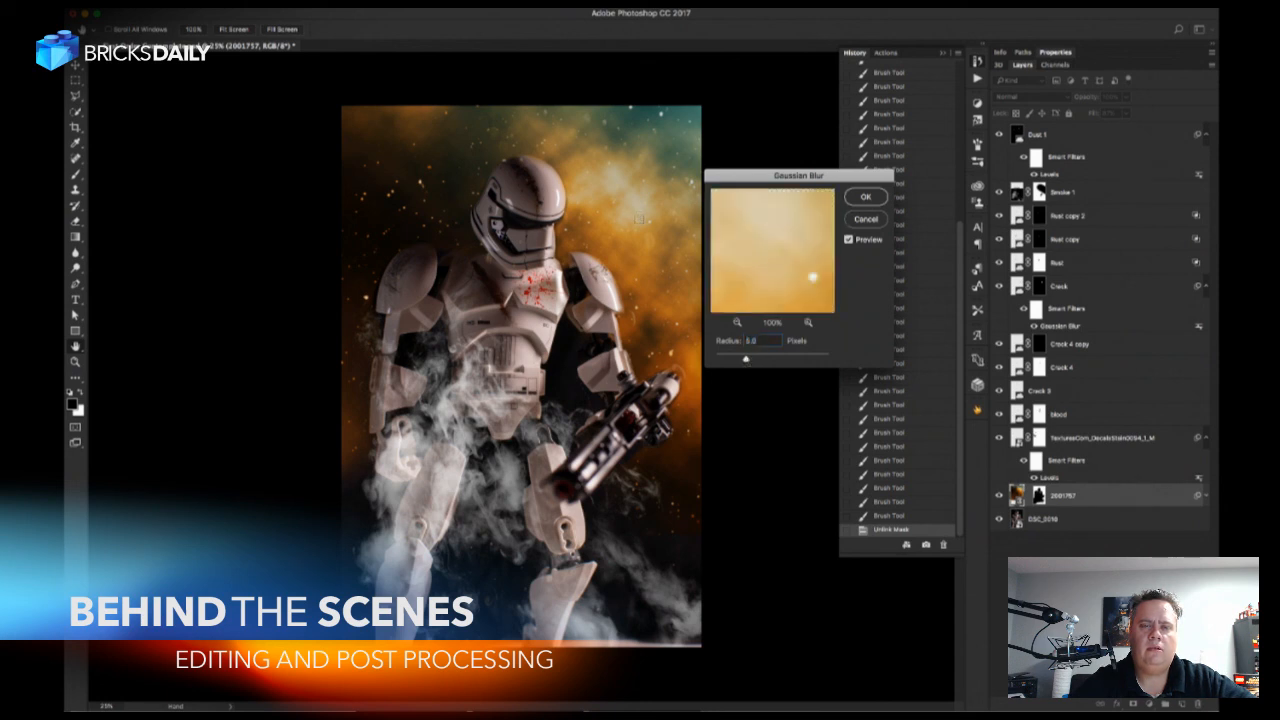
left_click_drag(745, 360, 755, 363)
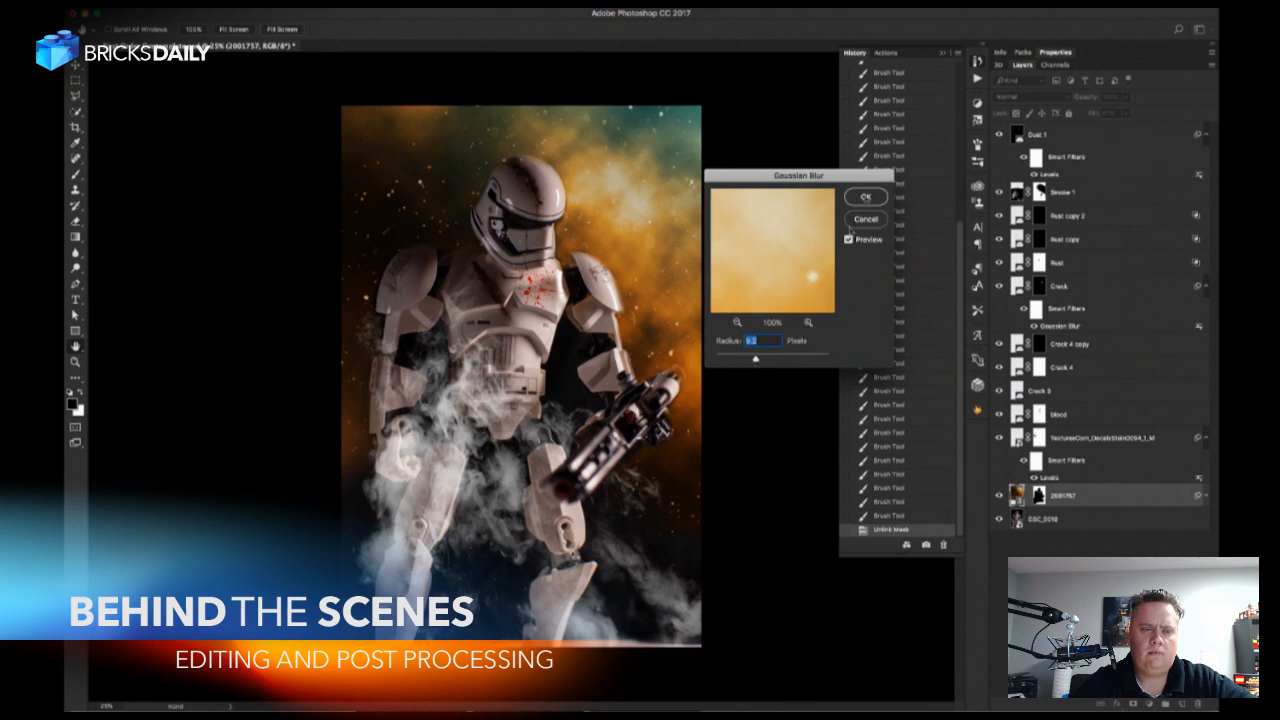
key("Return")
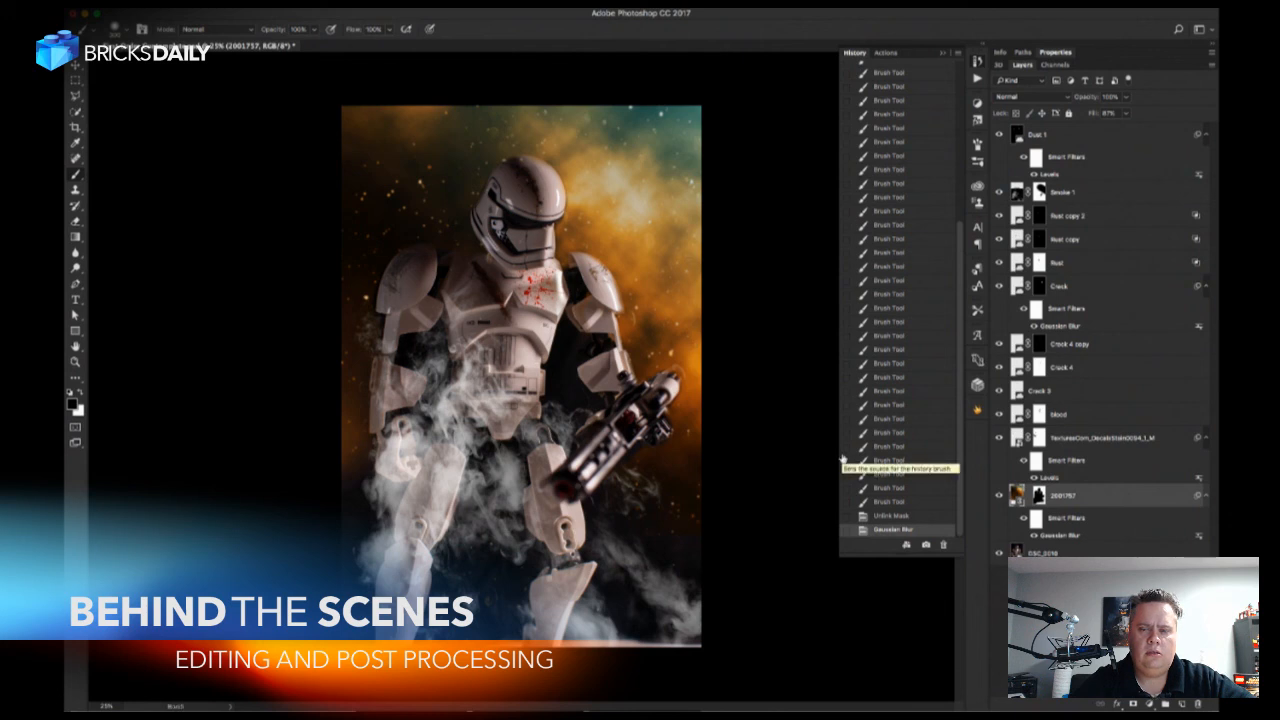
Edit the galaxy's Gaussian Blur smart filter and increase its radius for a stronger background blur.
double_click(1044, 540)
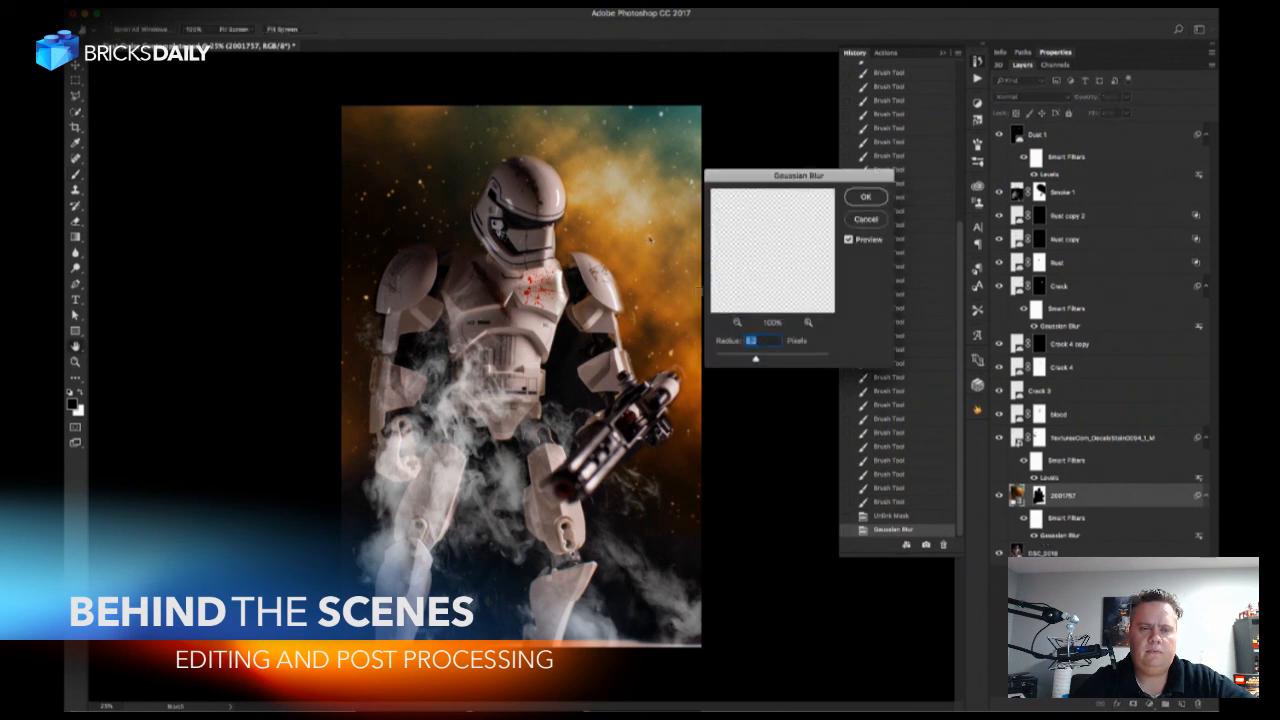
left_click_drag(752, 358, 767, 361)
left_click(862, 197)
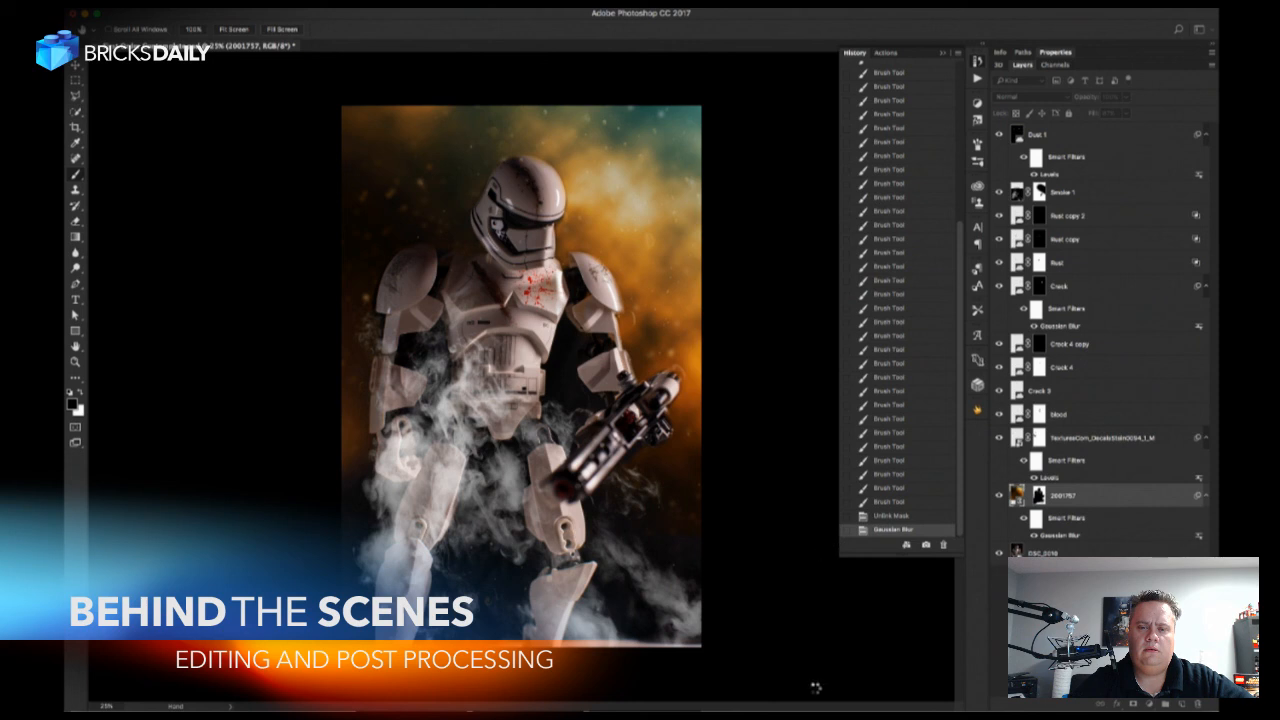
Add a new layer directly above the base photo and darken its lower edge and both lower sides with black gradients.
left_click(1078, 553)
left_click(1182, 706)
key("g")
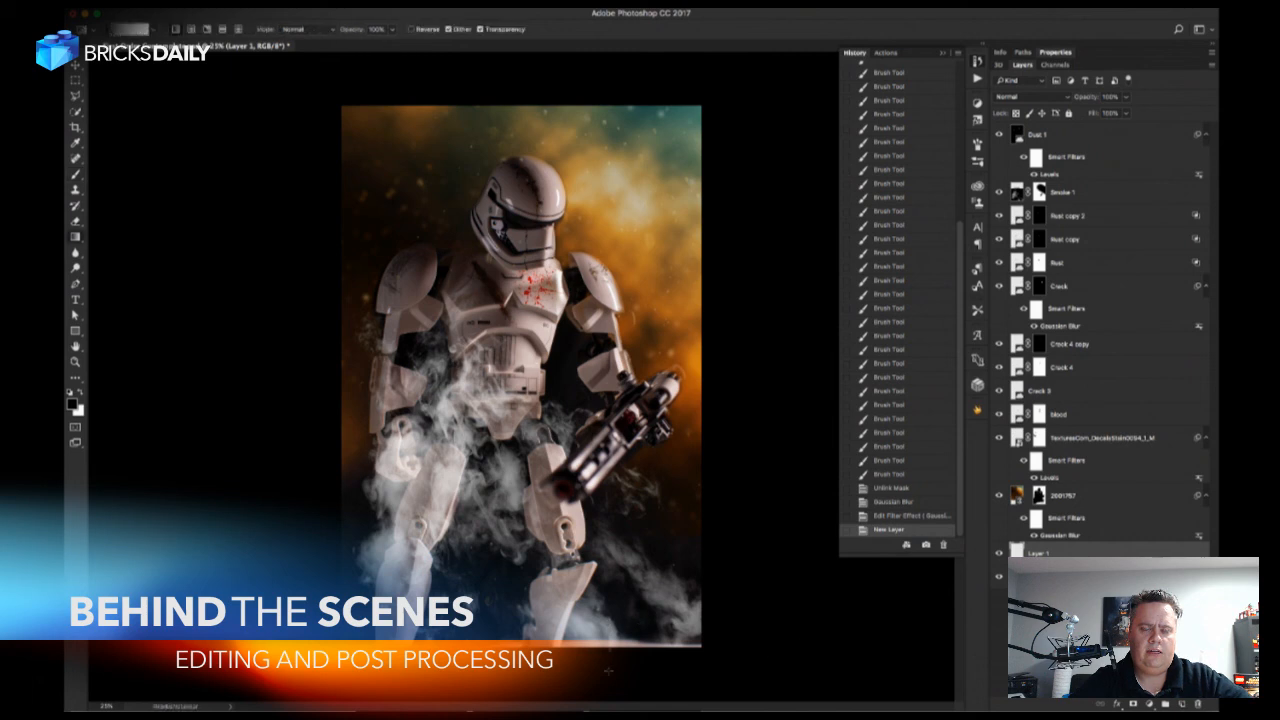
left_click_drag(592, 590, 604, 655)
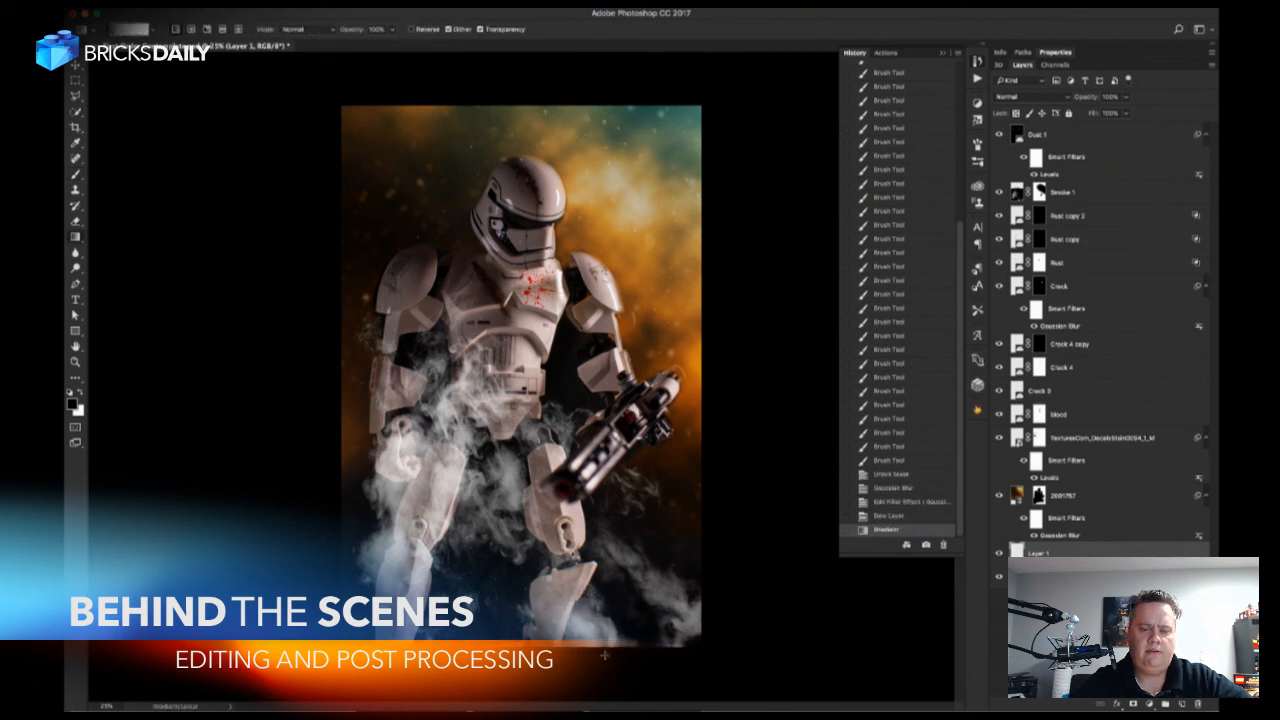
left_click_drag(594, 607, 576, 676)
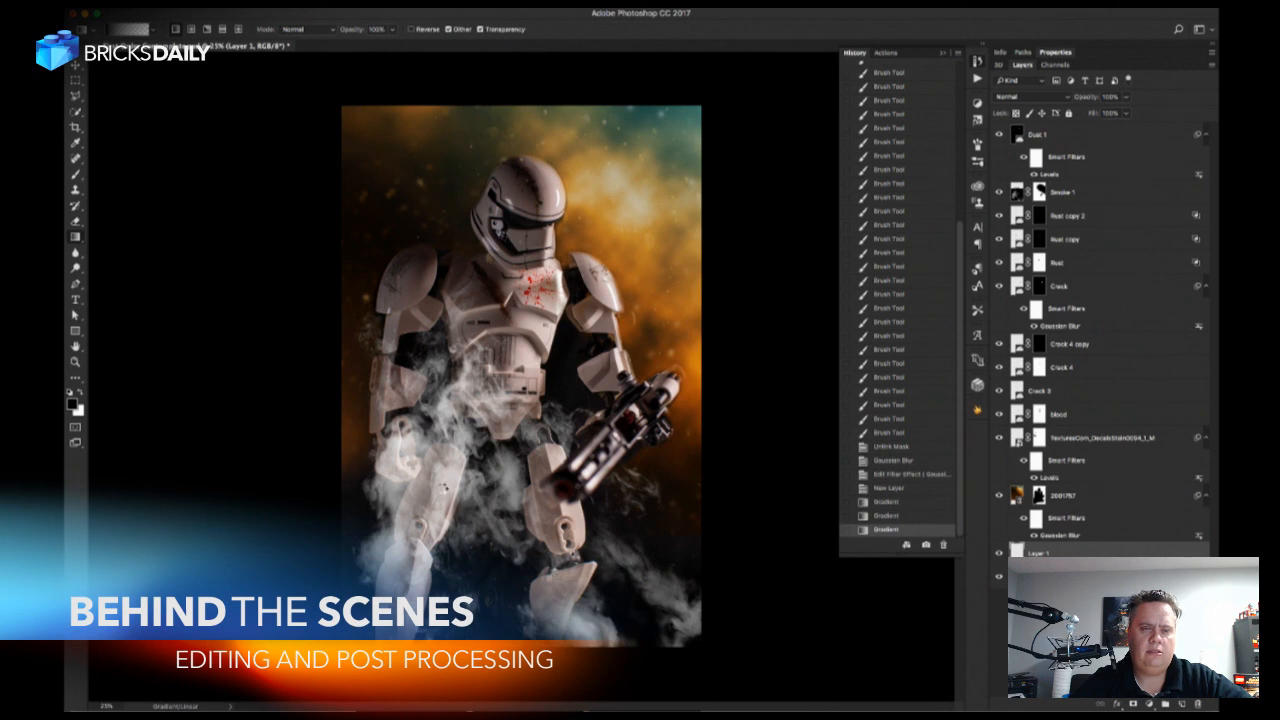
left_click_drag(578, 612, 576, 674)
left_click_drag(345, 612, 420, 540)
left_click_drag(292, 504, 427, 426)
left_click_drag(690, 586, 650, 542)
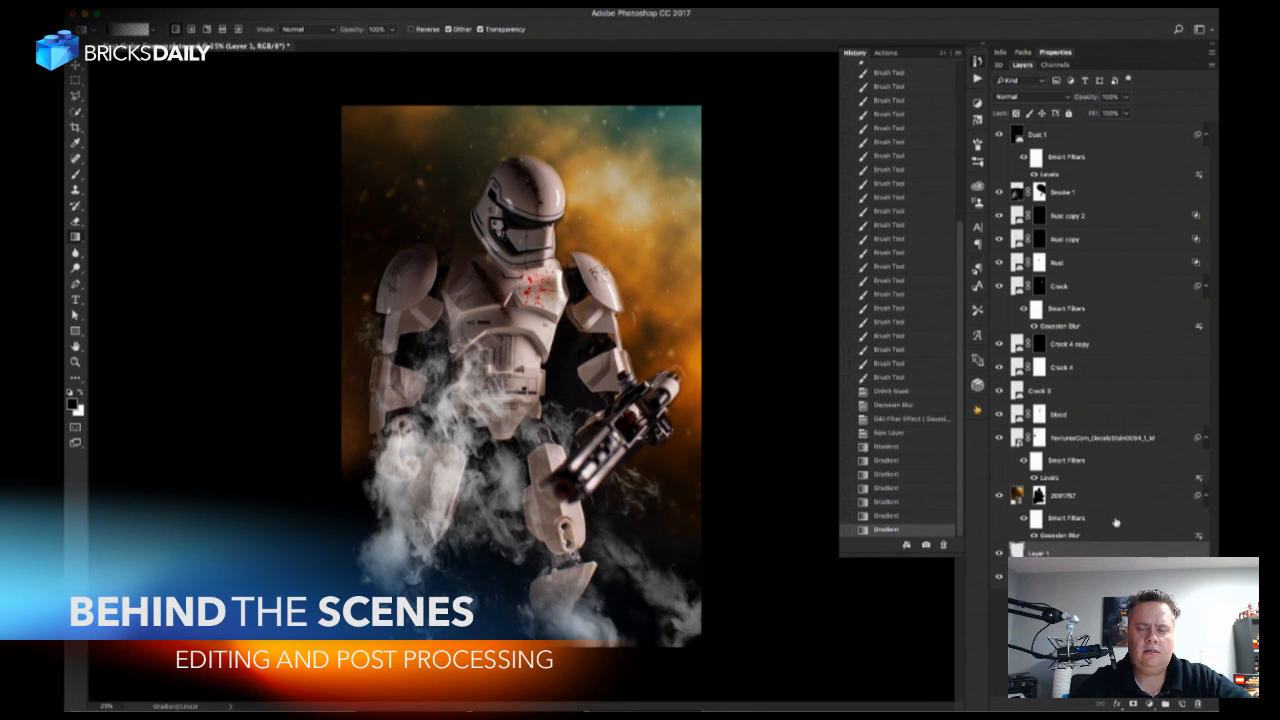
Fade the smoke at the lower corner on the blaster side with black gradients on the Smoke 1 layer's mask.
left_click(1106, 191)
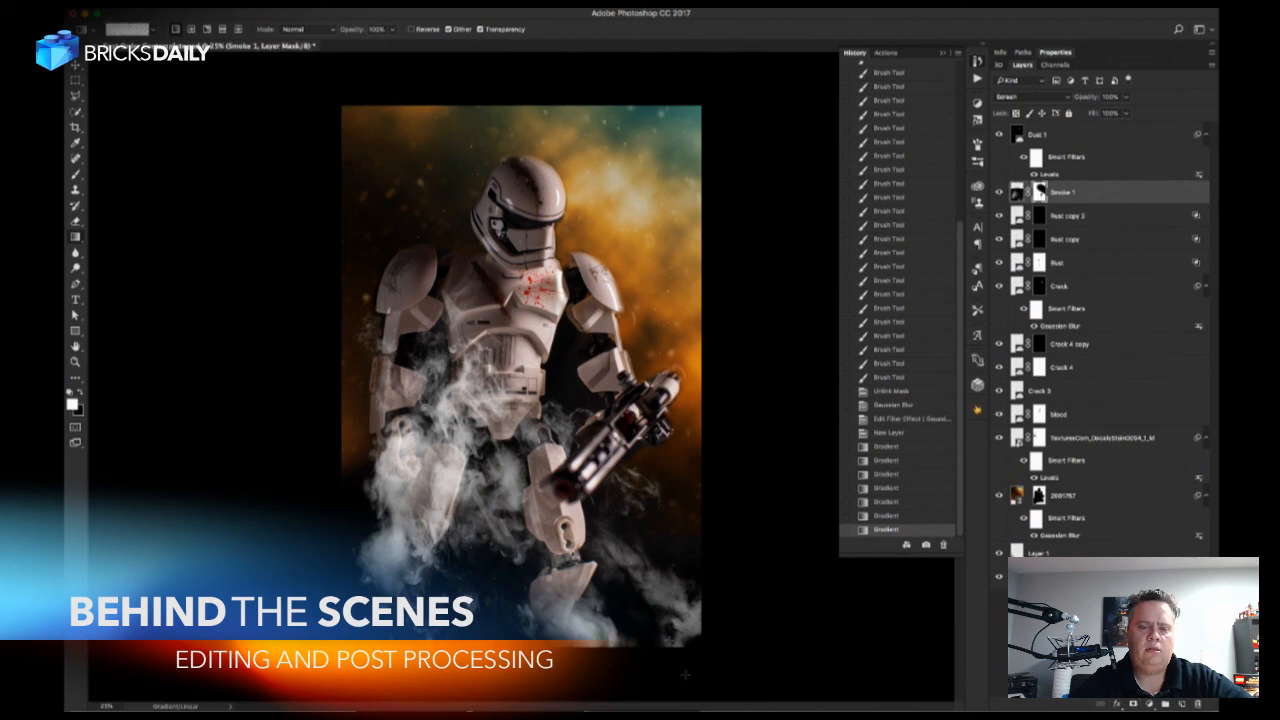
left_click_drag(690, 684, 608, 570)
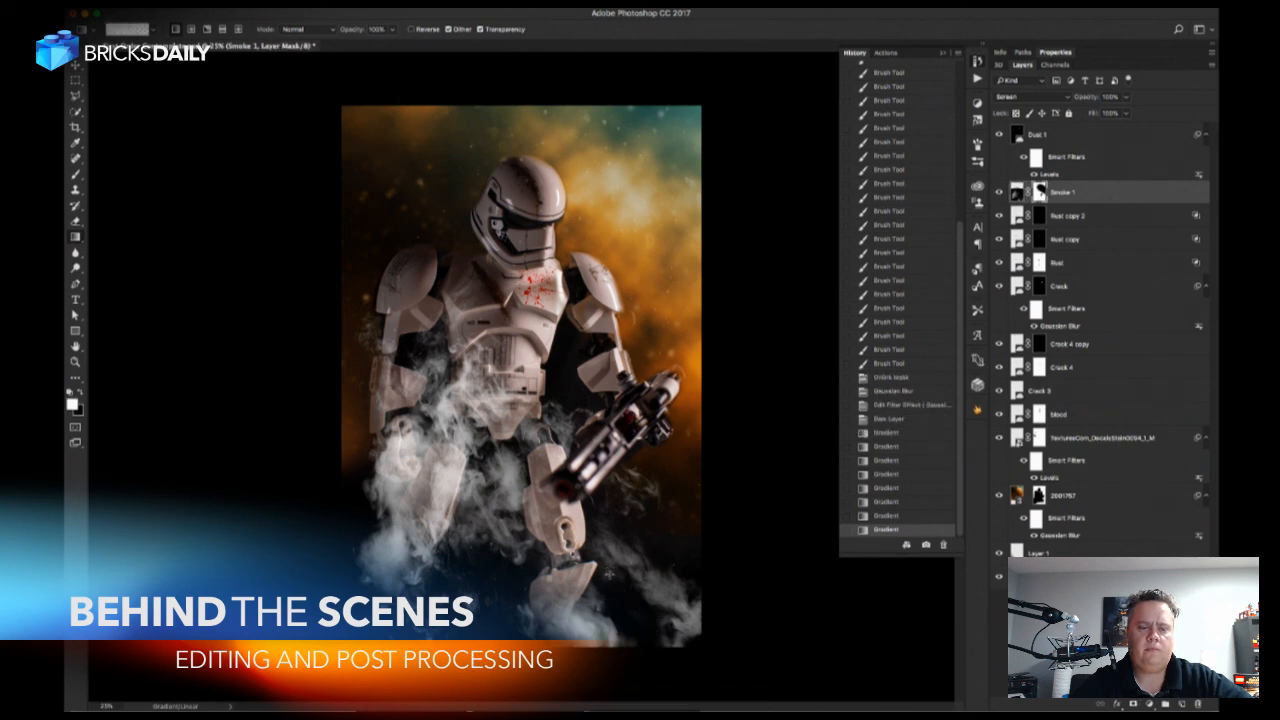
key("x")
left_click_drag(582, 588, 660, 665)
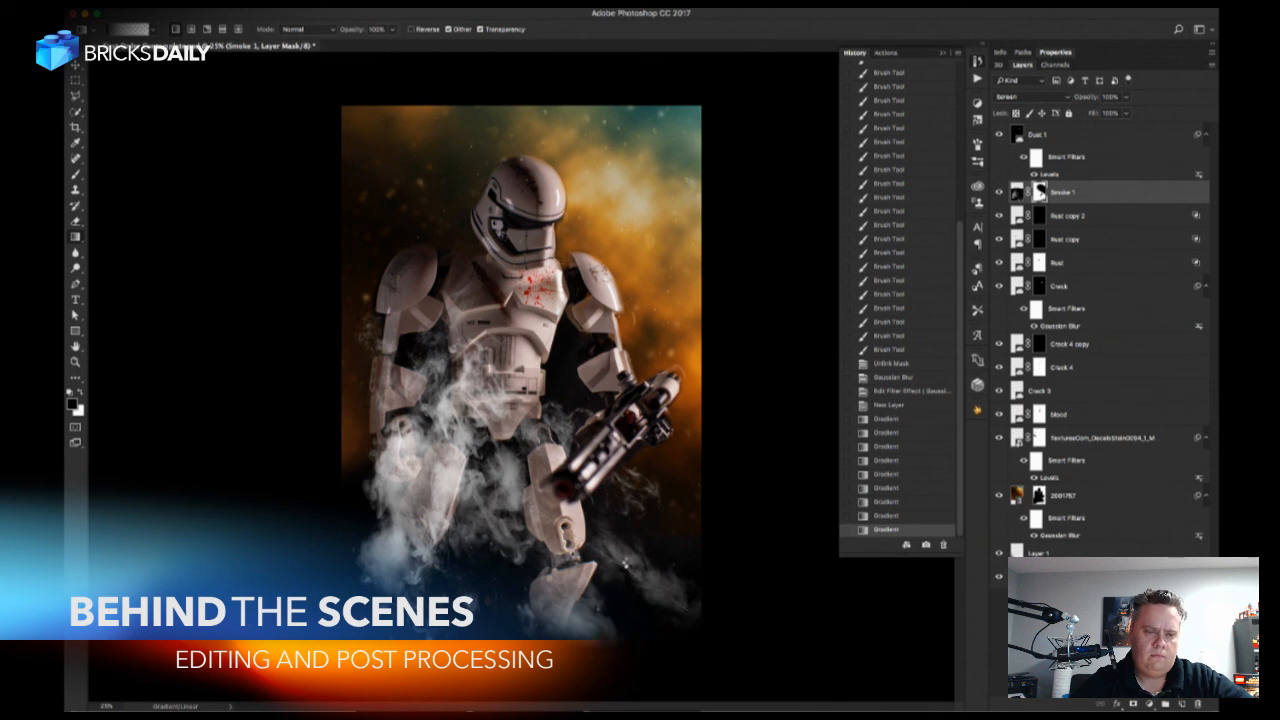
left_click_drag(626, 563, 629, 563)
Brush black on the Smoke 1 mask to clear the smoke around the blaster's muzzle and the adjacent thigh.
key("b")
left_click(557, 488)
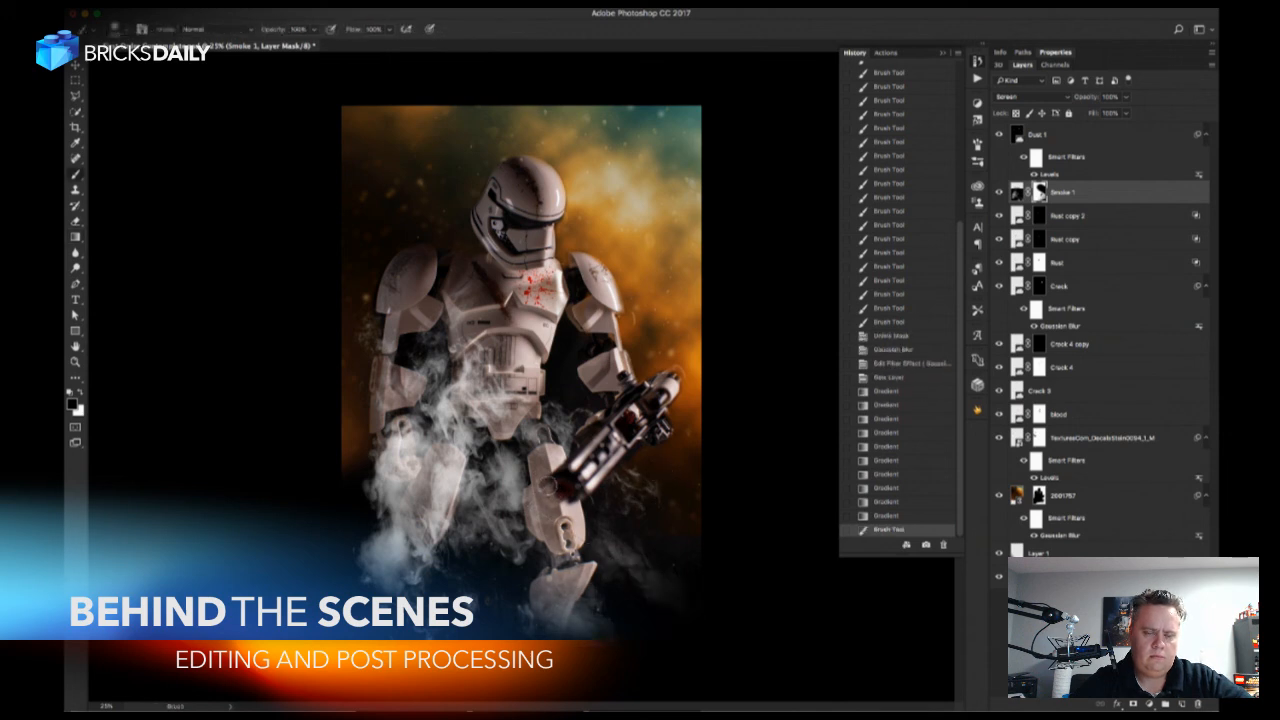
left_click(557, 486)
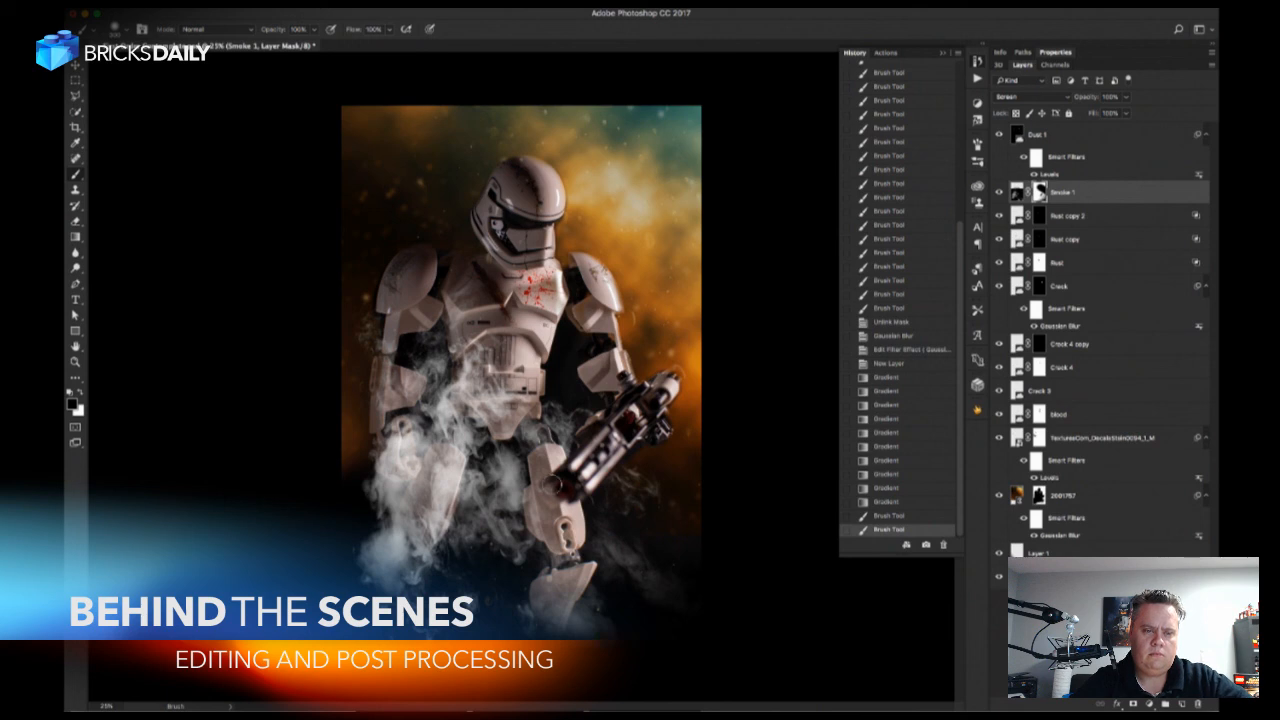
left_click(549, 484)
key("x")
key("x")
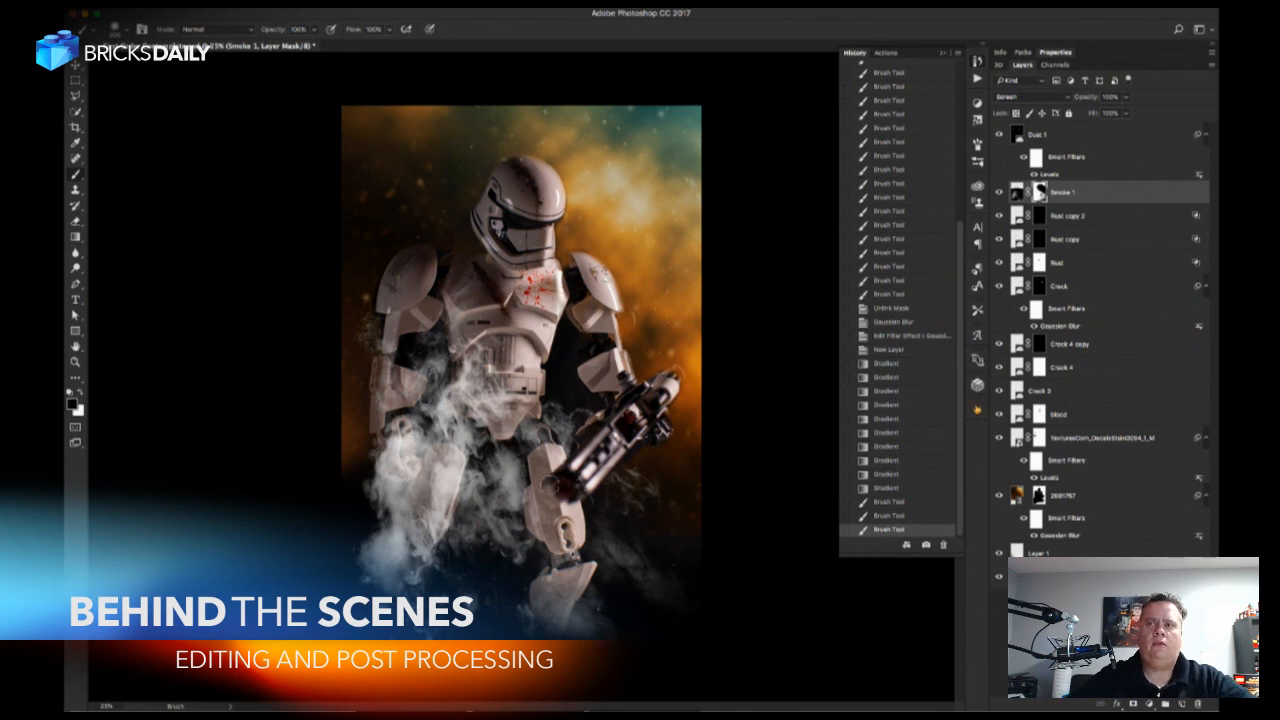